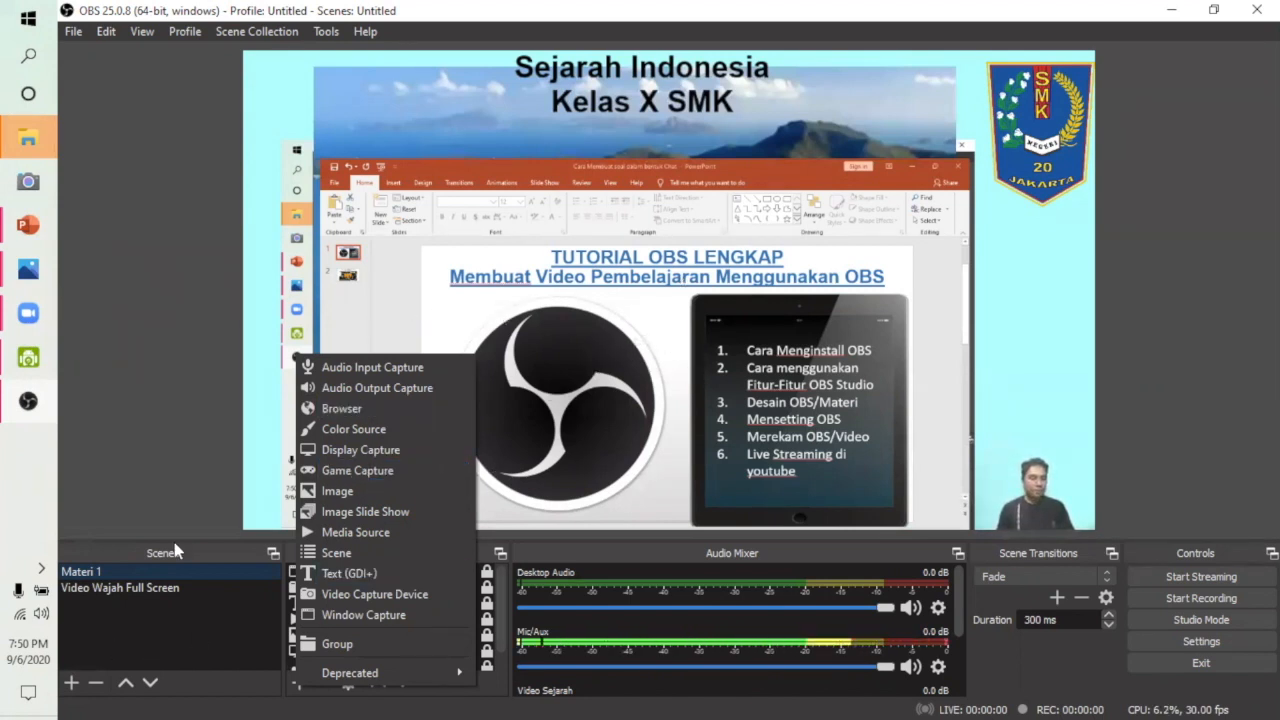
Remove the Materi 1 scene from the scene list and confirm the removal.
click(232, 650)
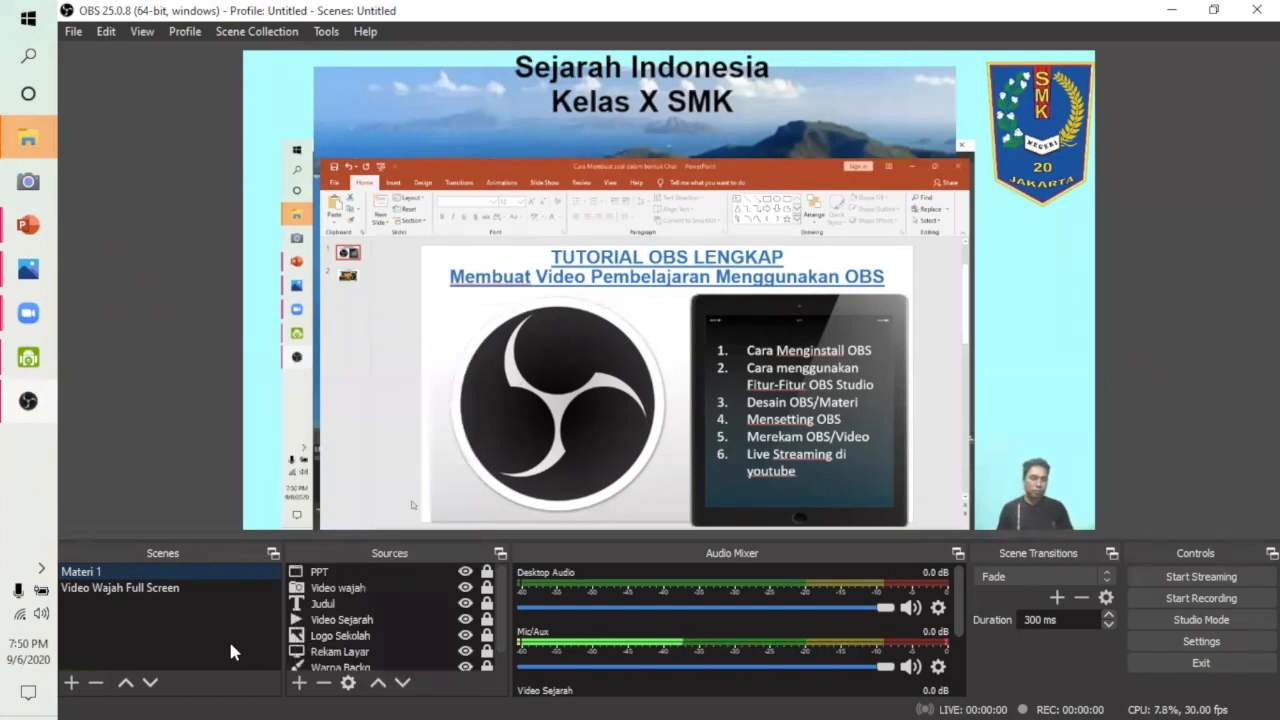
right_click(80, 578)
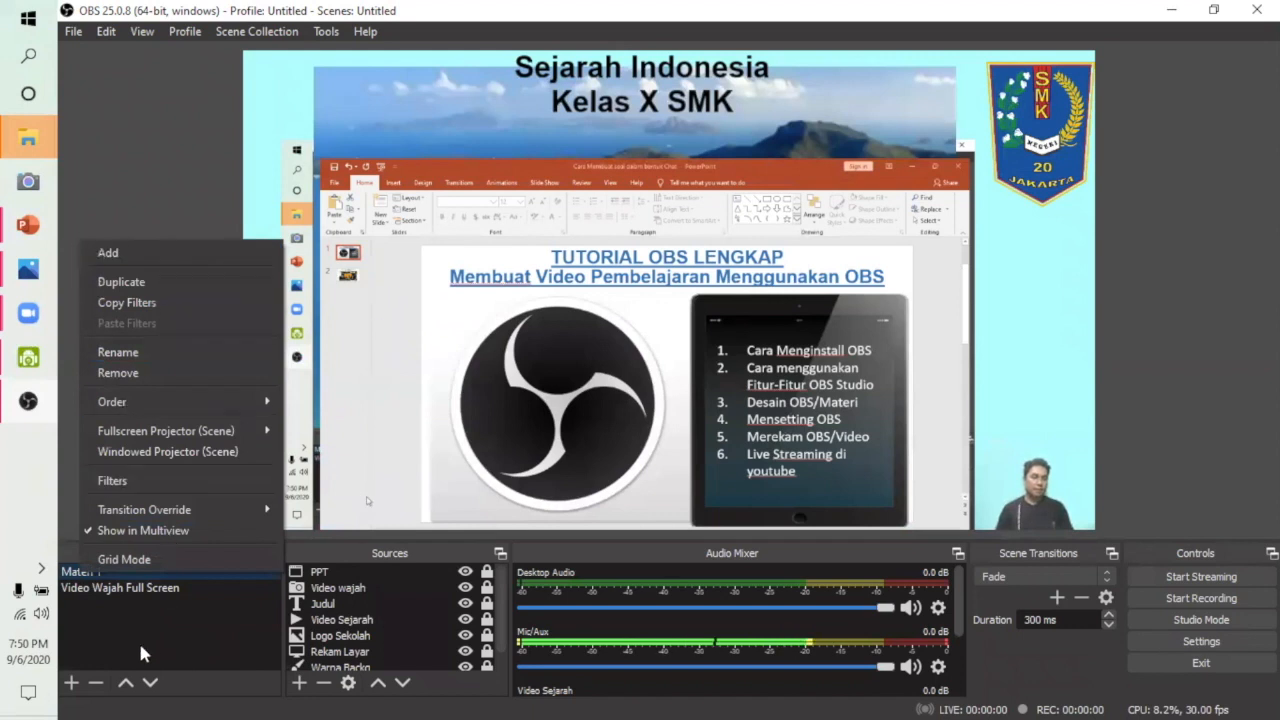
click(127, 614)
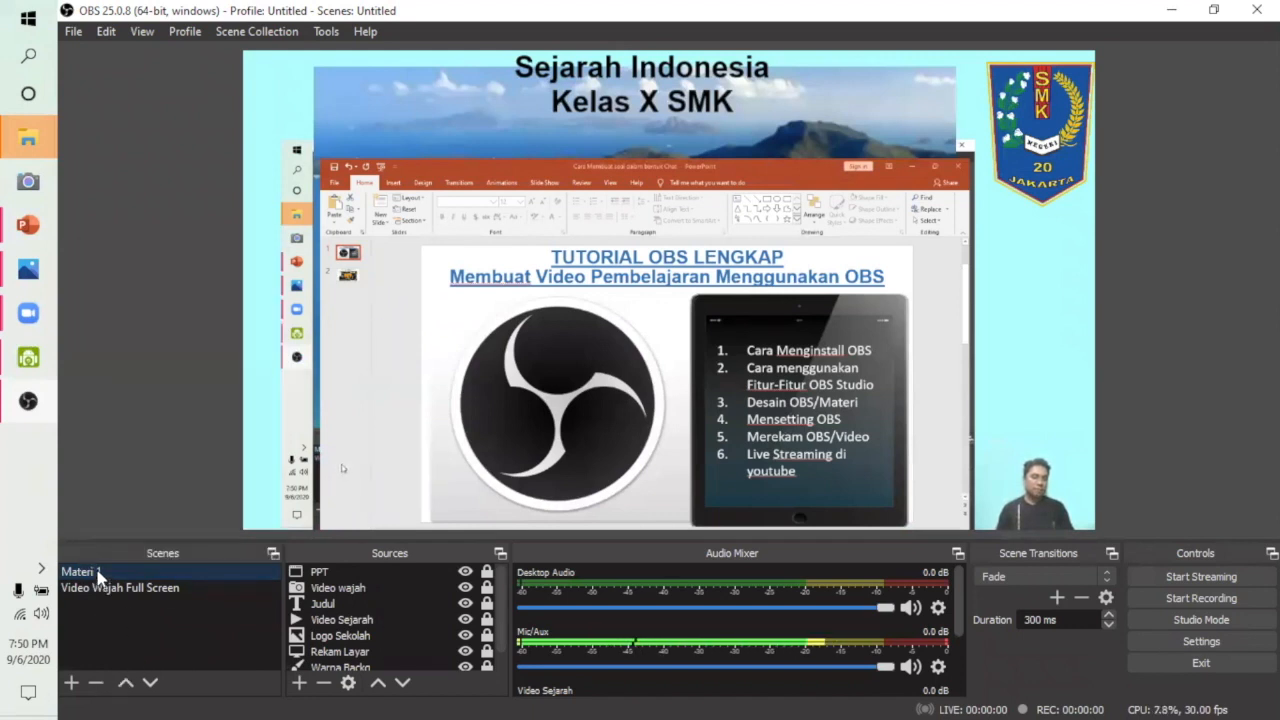
click(96, 684)
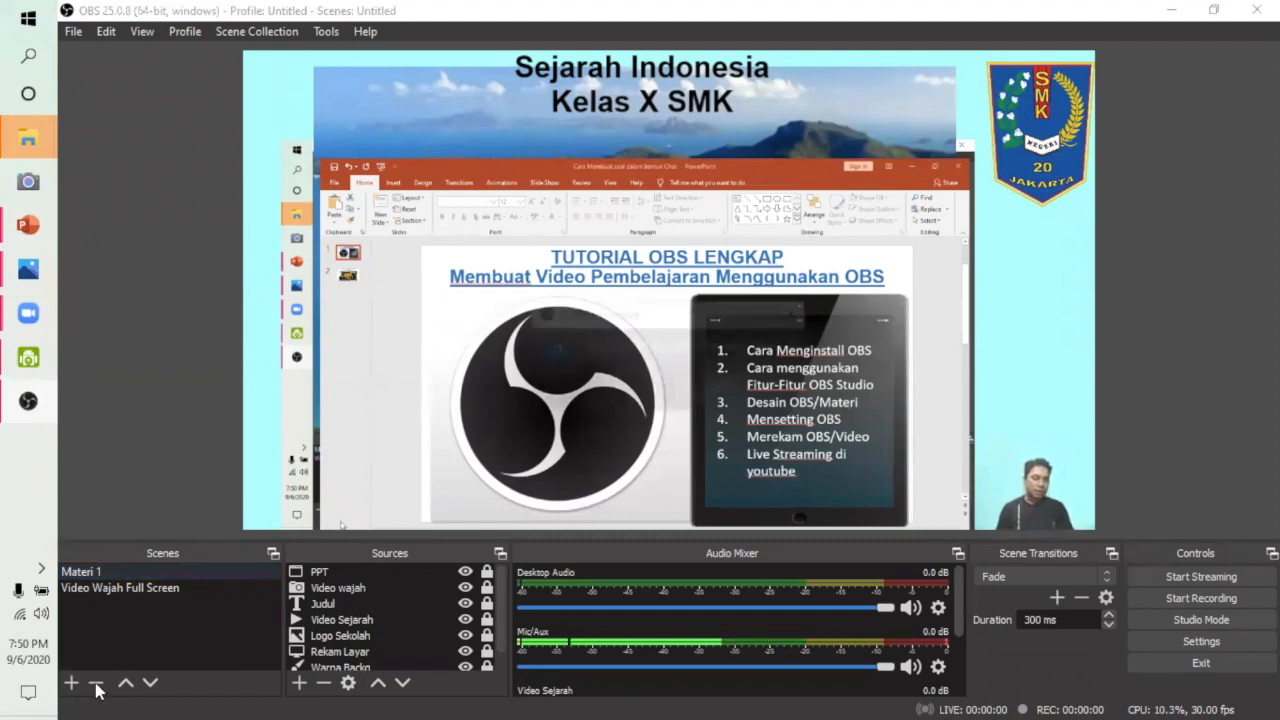
click(716, 393)
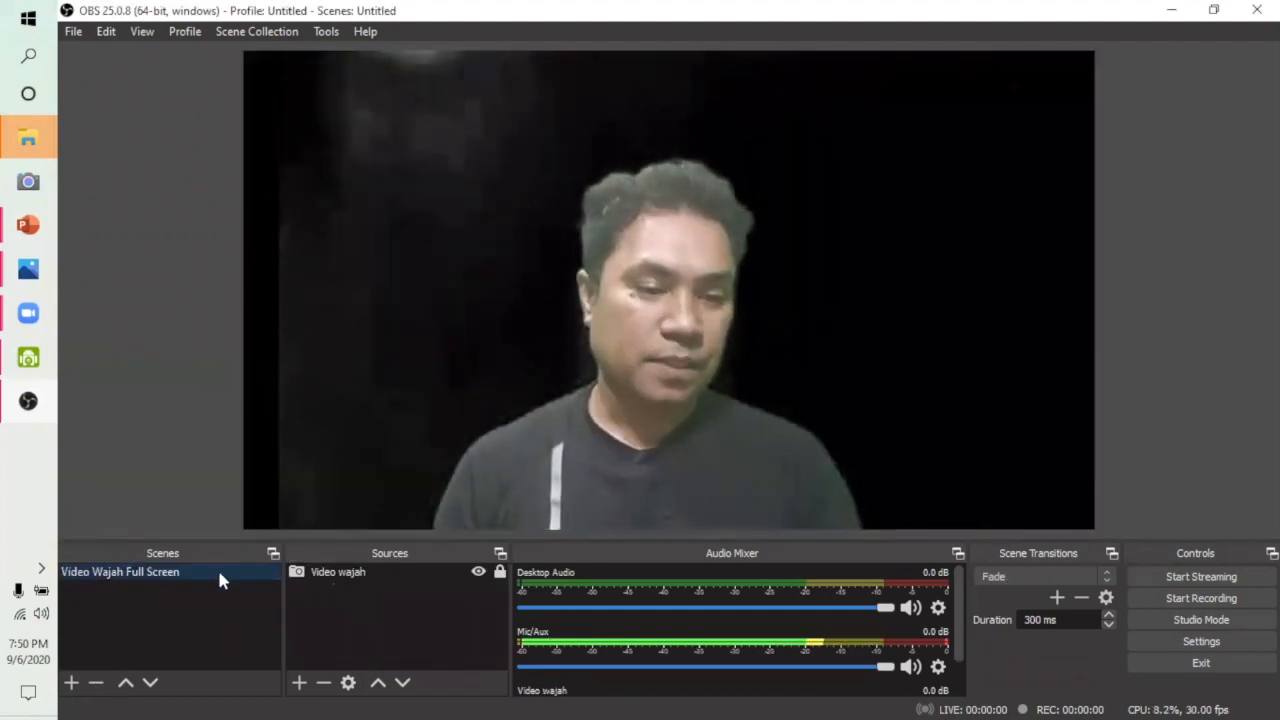
Remove the Video wajah source from the Video Wajah Full Screen scene and confirm the removal.
click(316, 577)
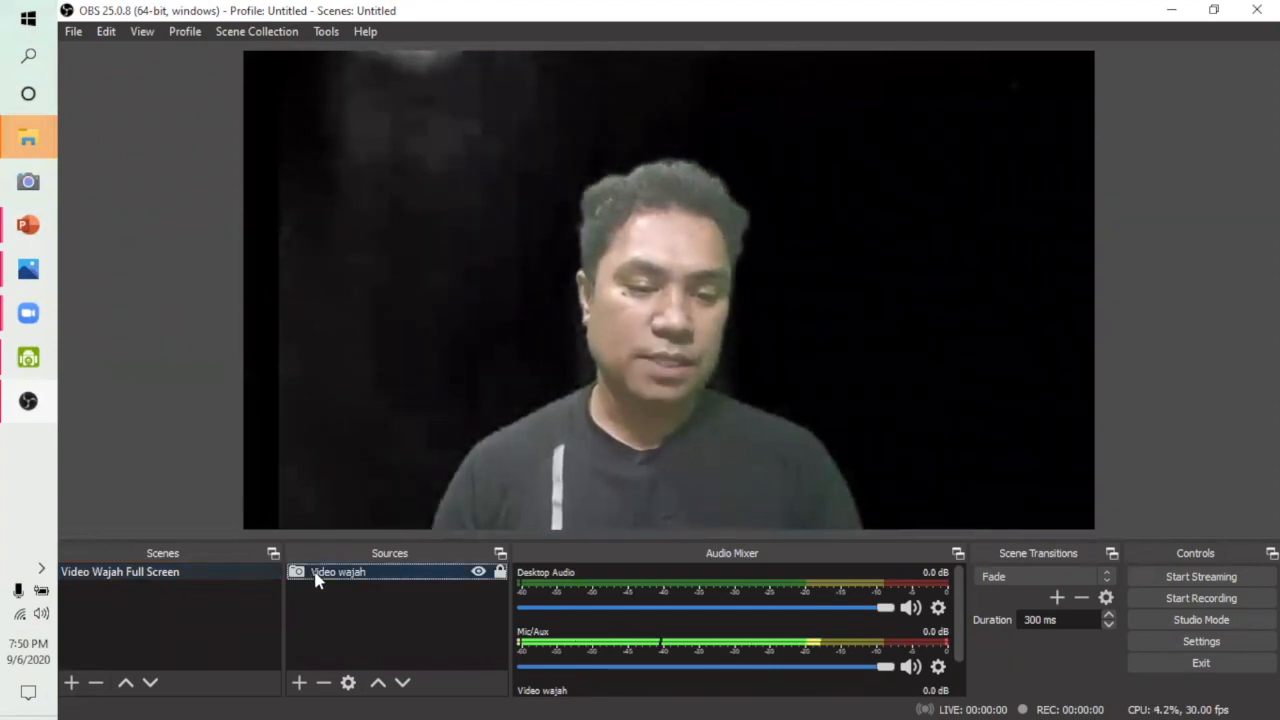
click(323, 682)
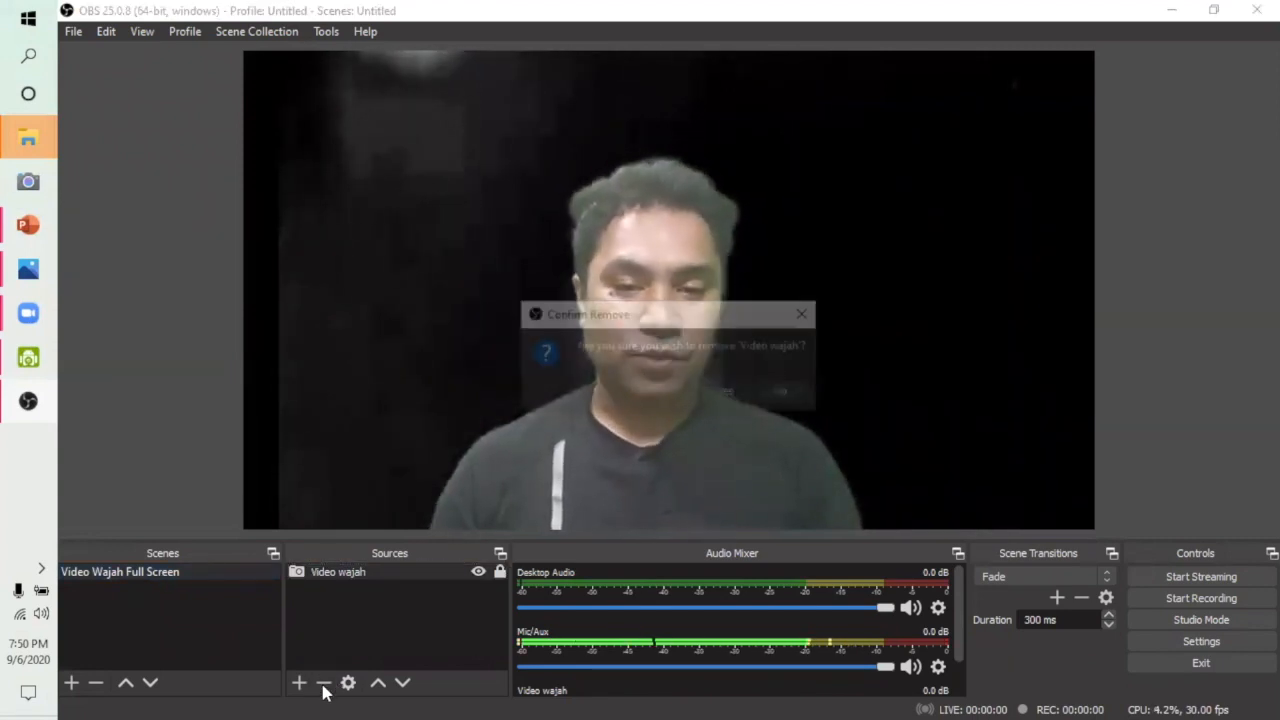
click(729, 393)
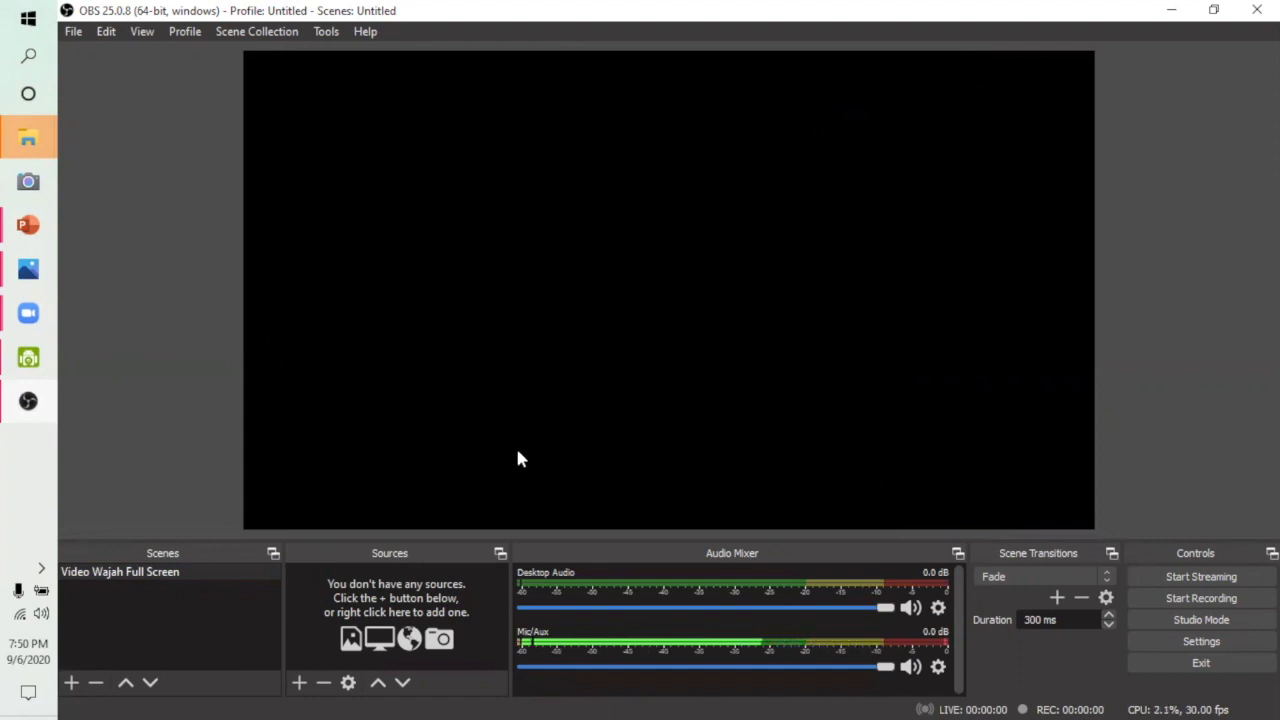
Rename the Video Wajah Full Screen scene as "Materi 1".
right_click(151, 579)
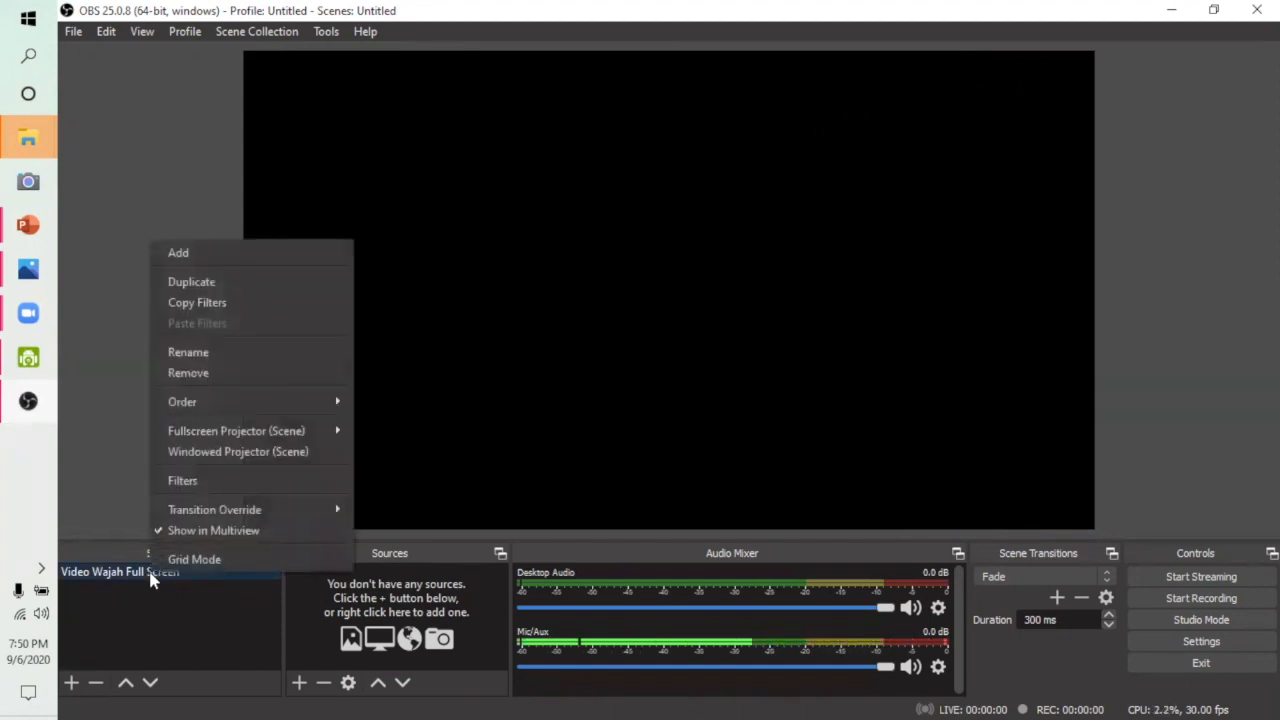
click(190, 354)
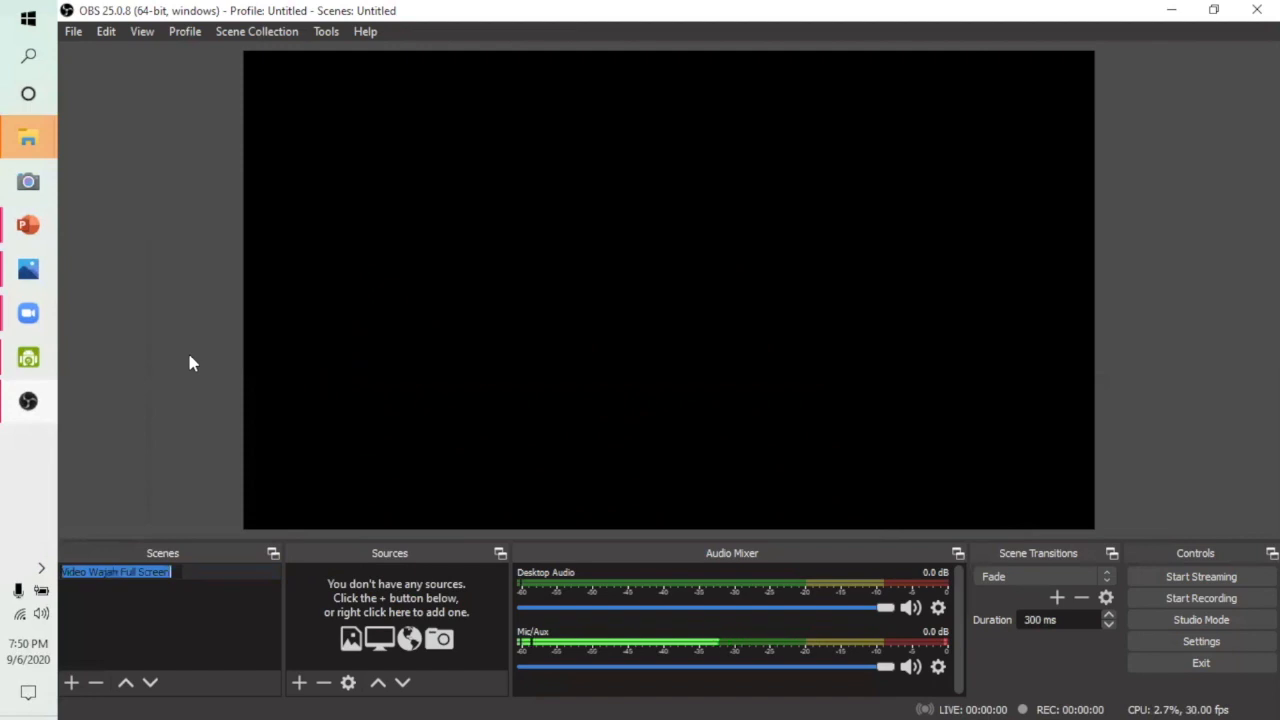
key(BackSpace)
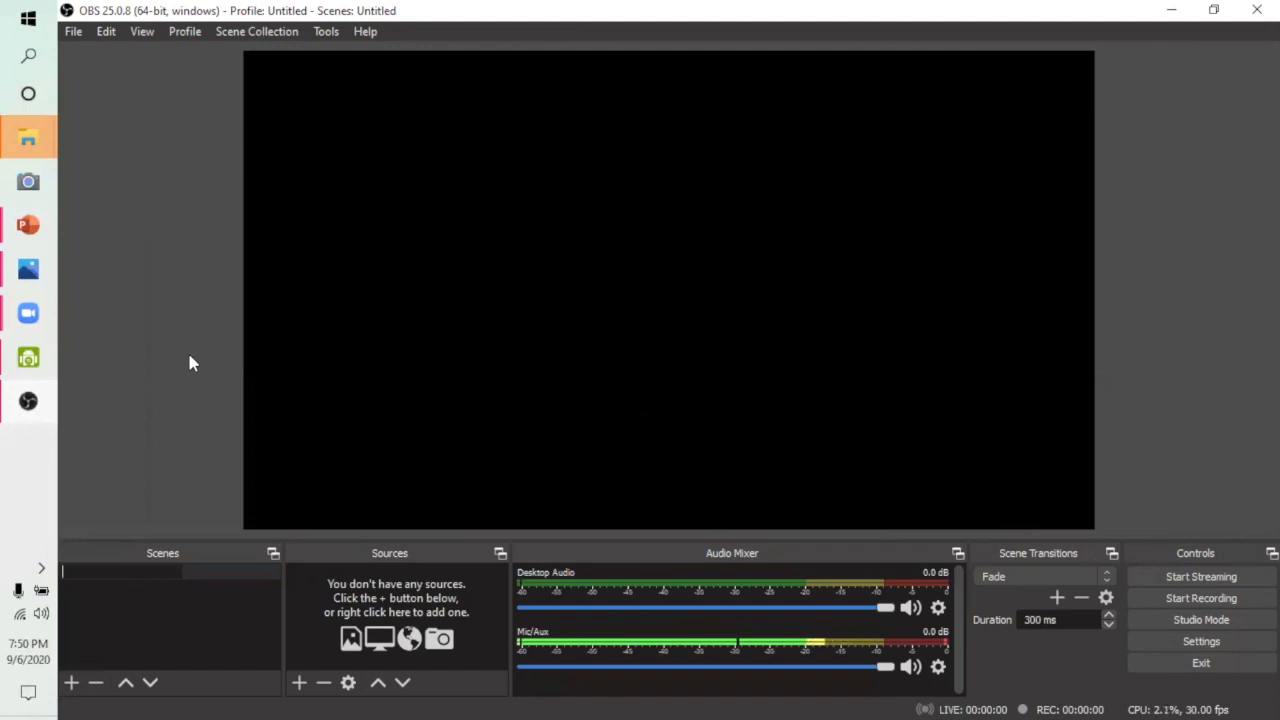
text(mAT)
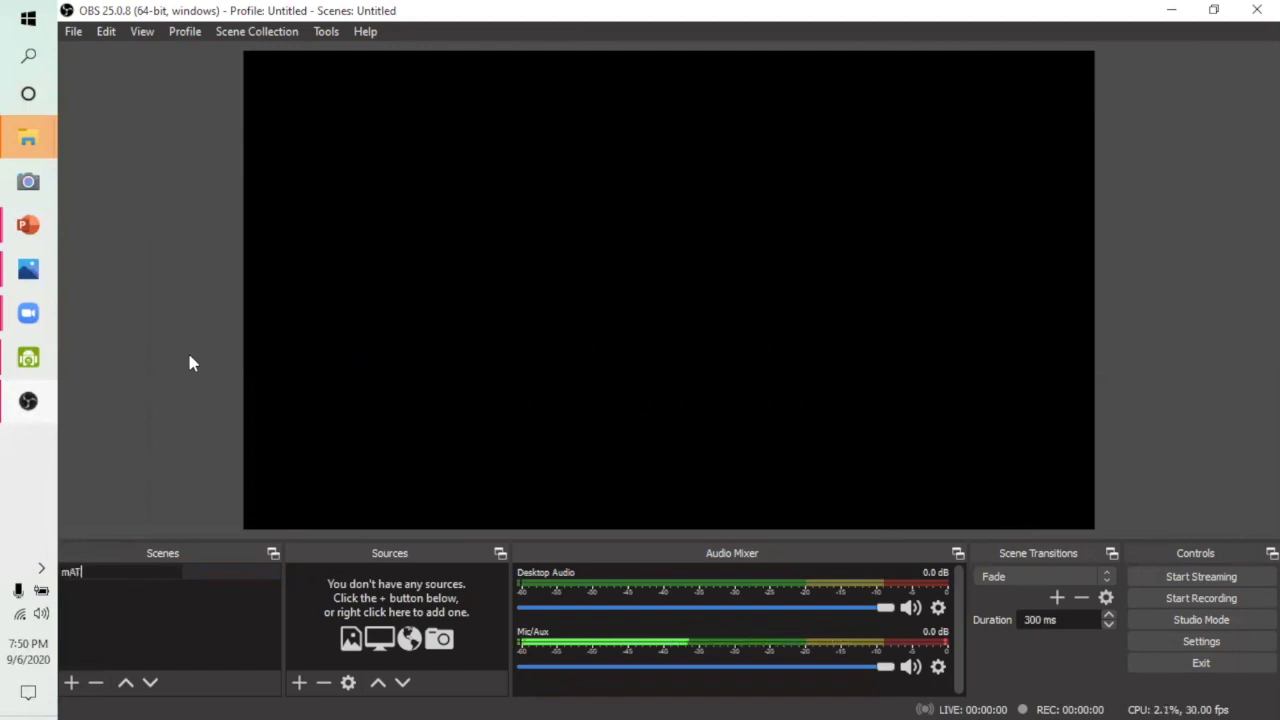
text(ERI)
key(BackSpace)
key(BackSpace)
key(BackSpace)
key(BackSpace)
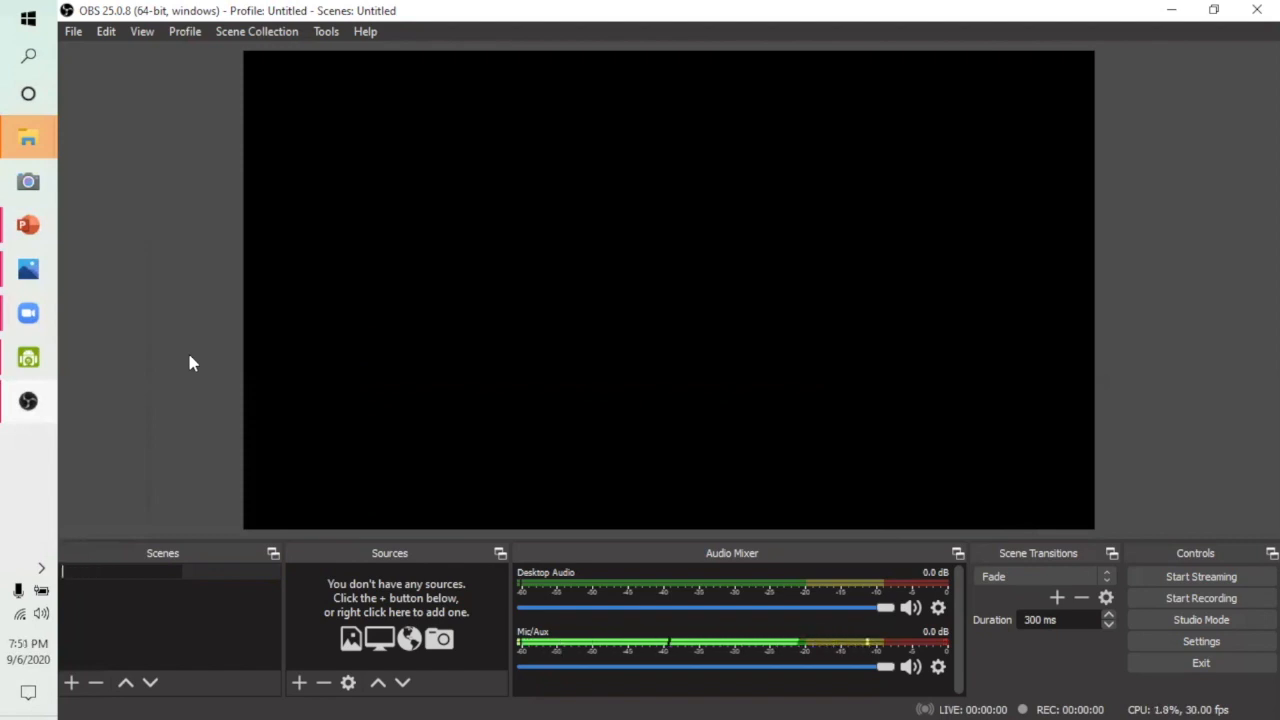
text(Mate)
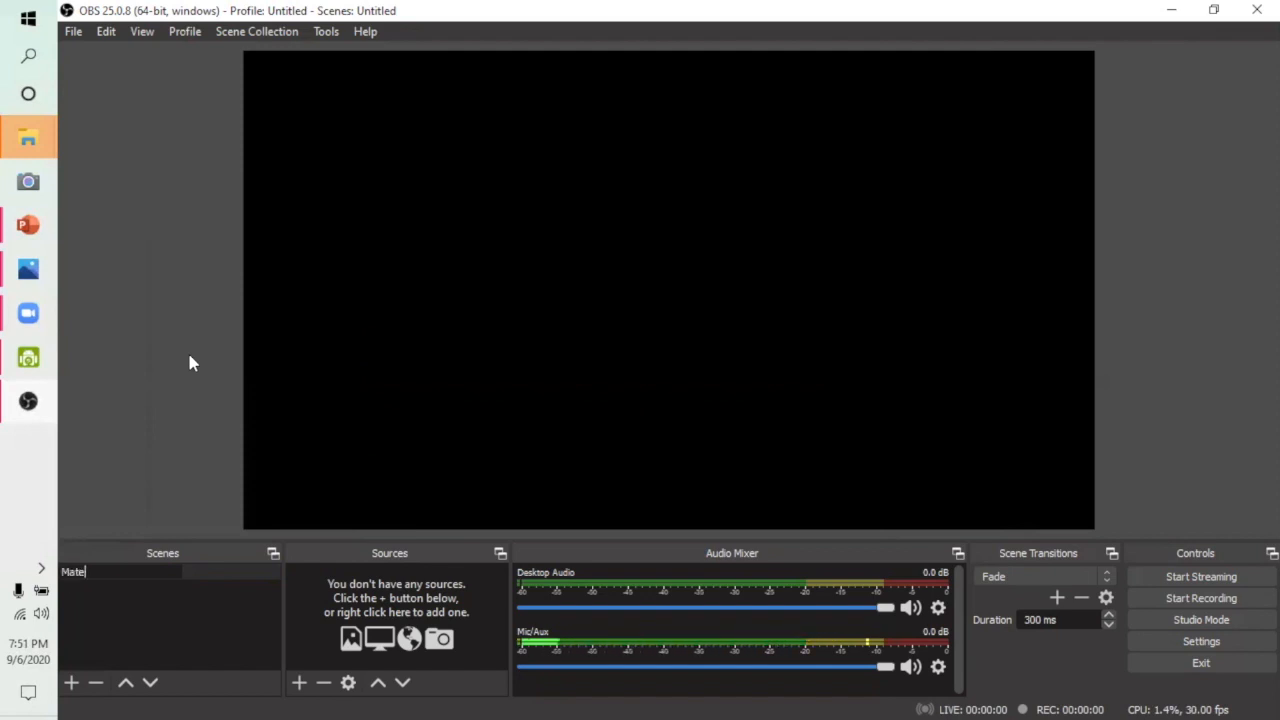
text(ri 1)
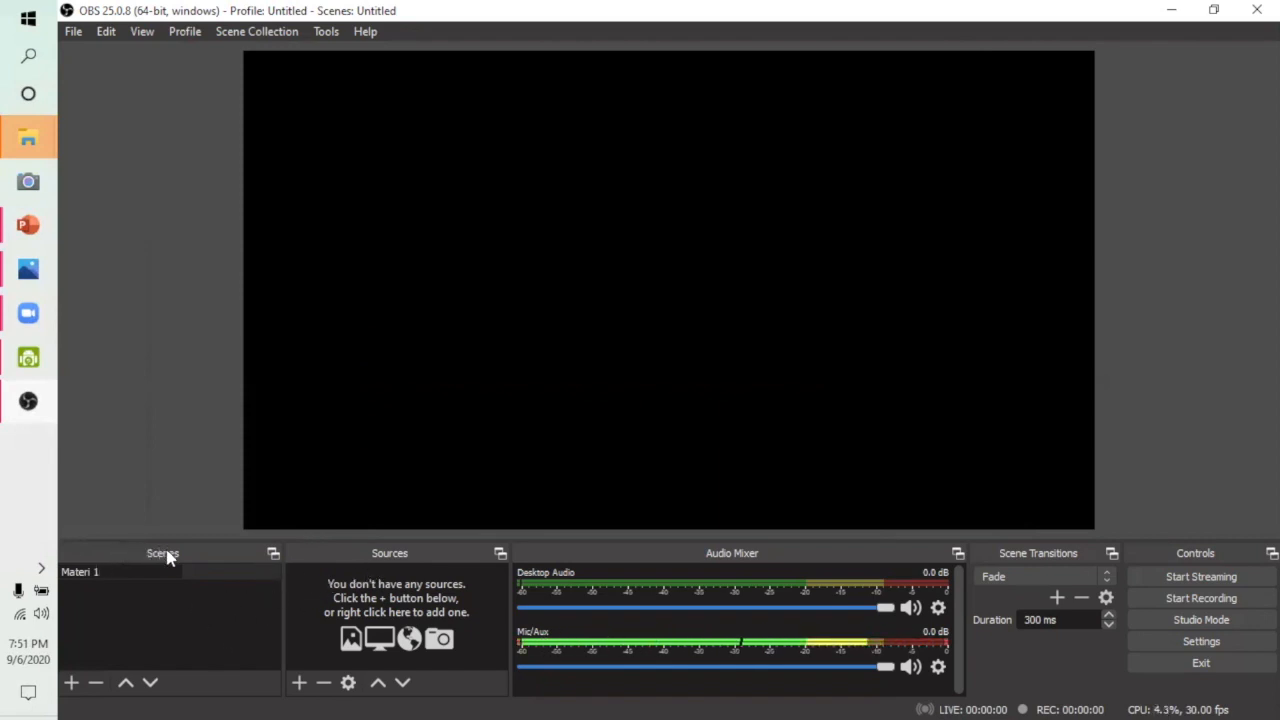
click(306, 570)
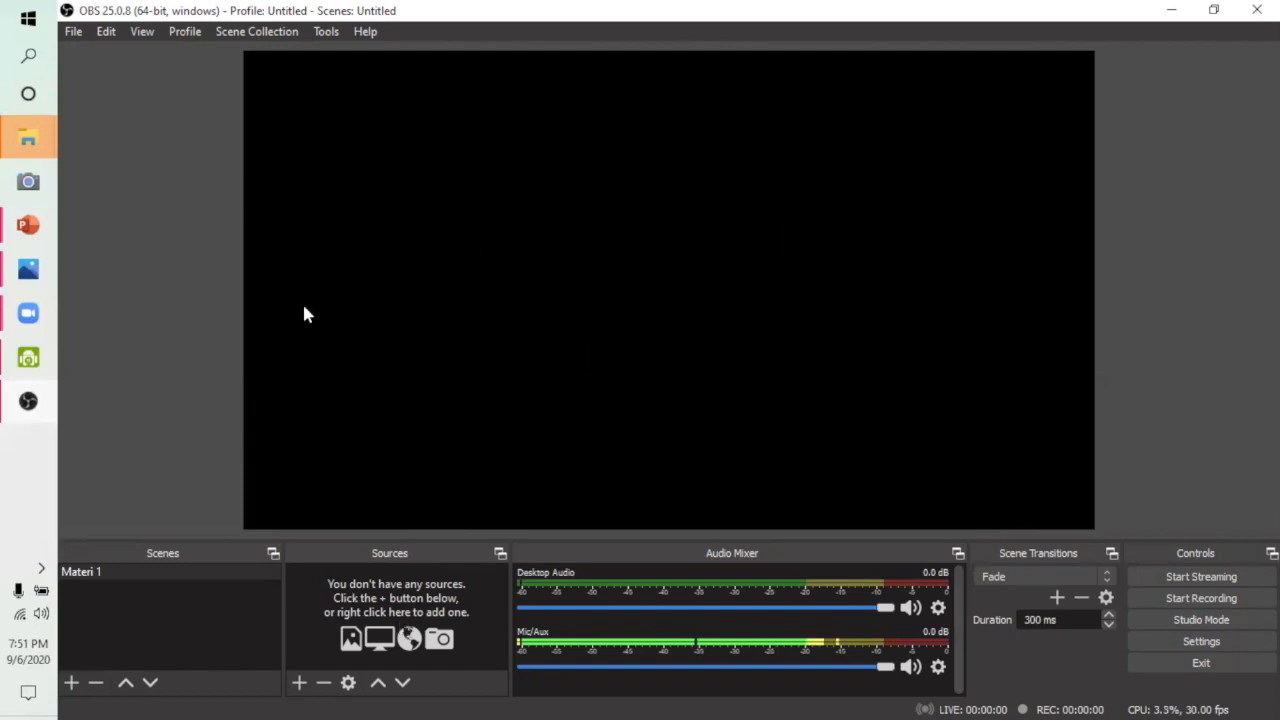
Add a new image source named "Backgroud" to the Materi 1 scene.
click(298, 684)
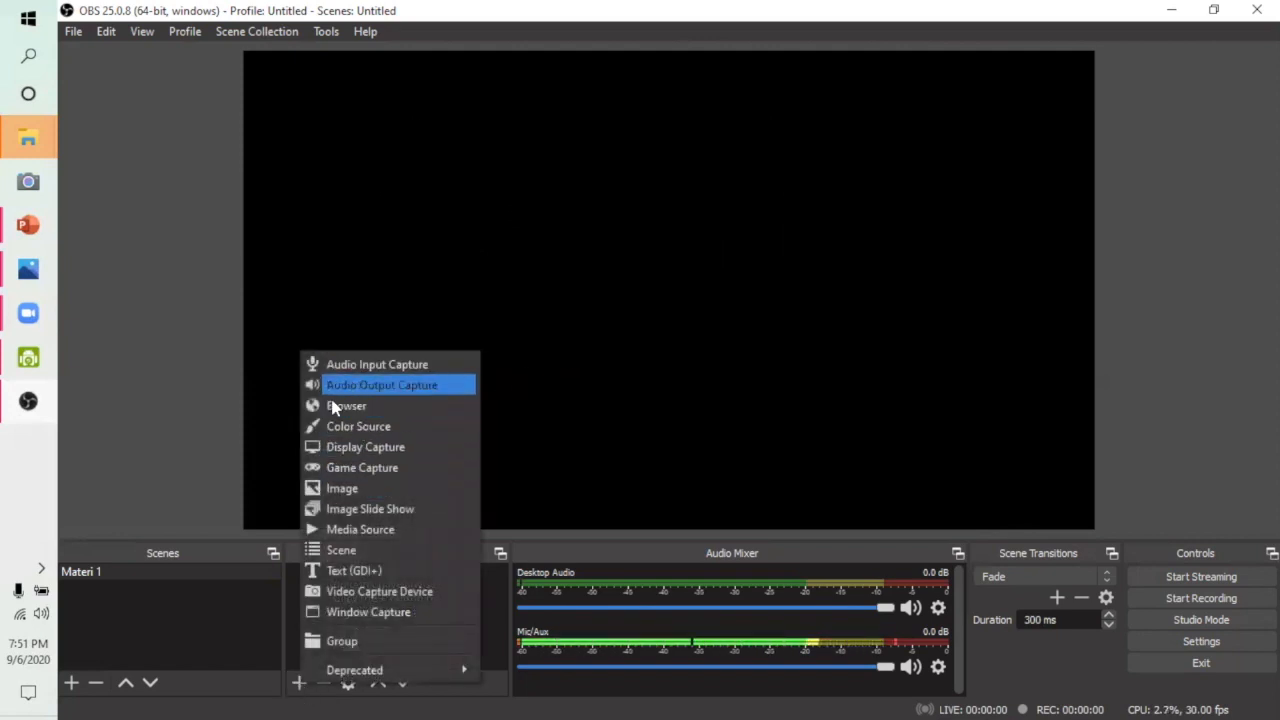
click(340, 488)
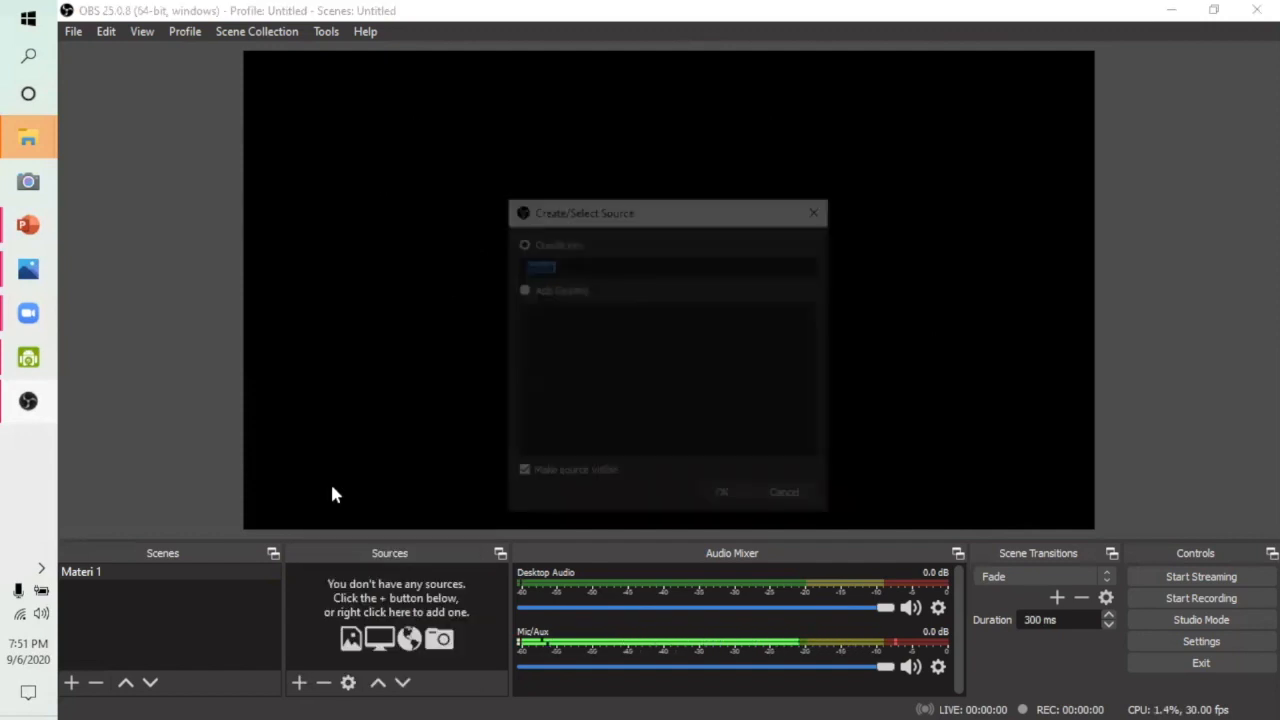
key(BackSpace)
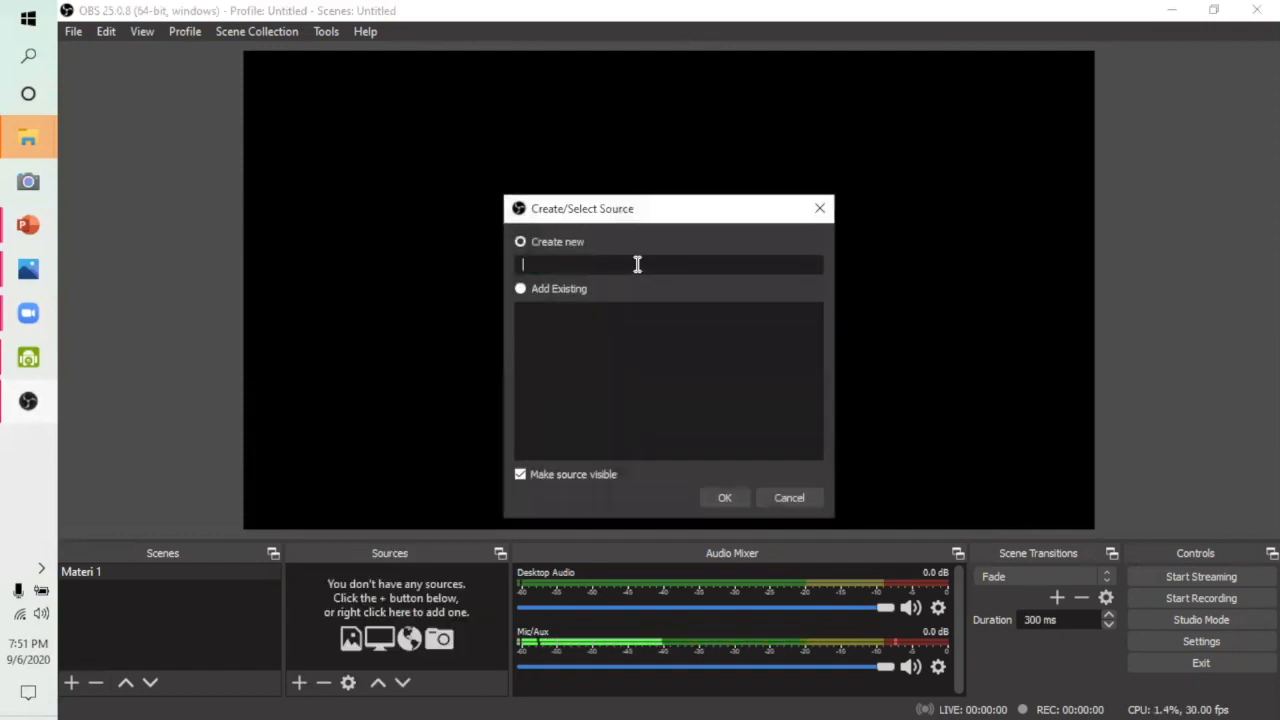
text(Back)
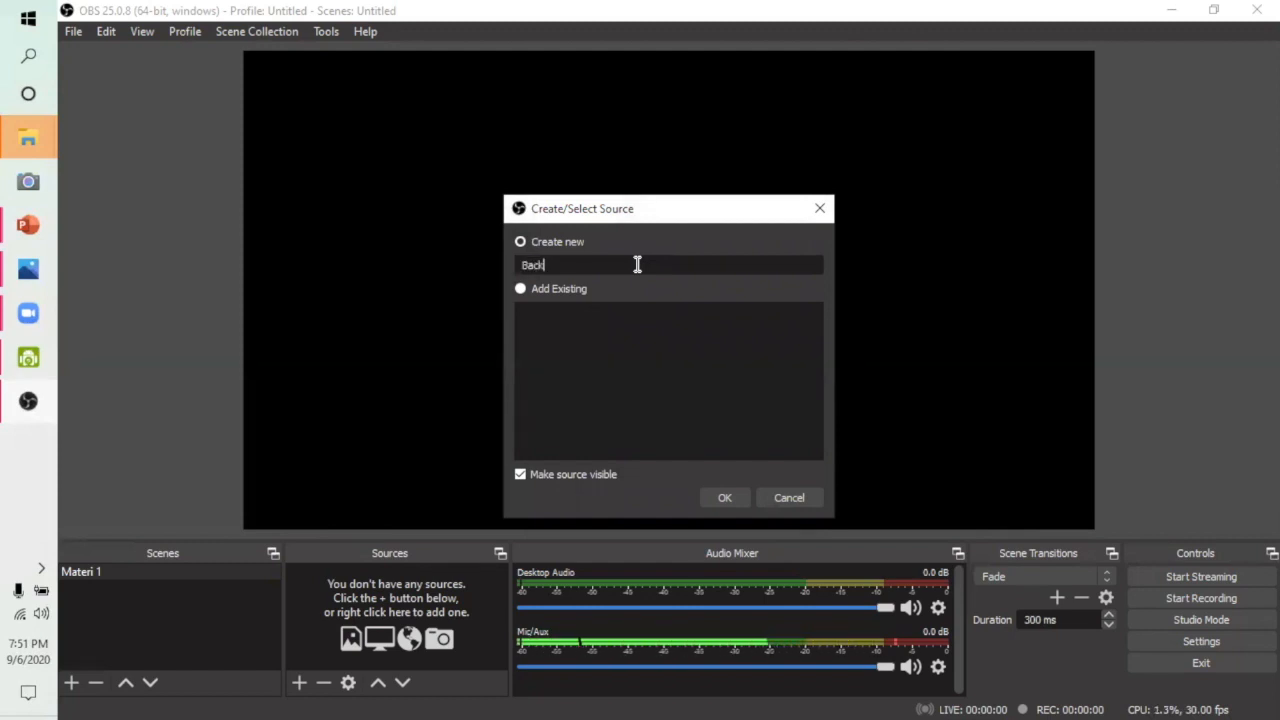
text(groud)
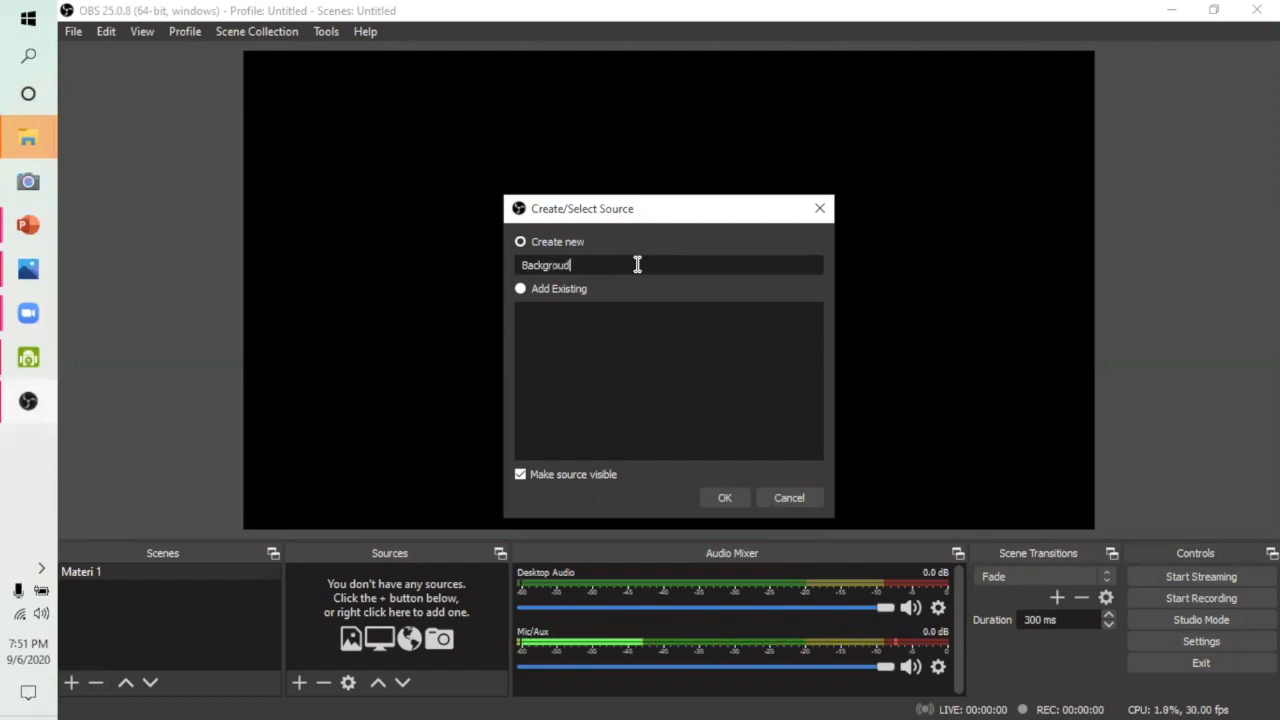
click(723, 499)
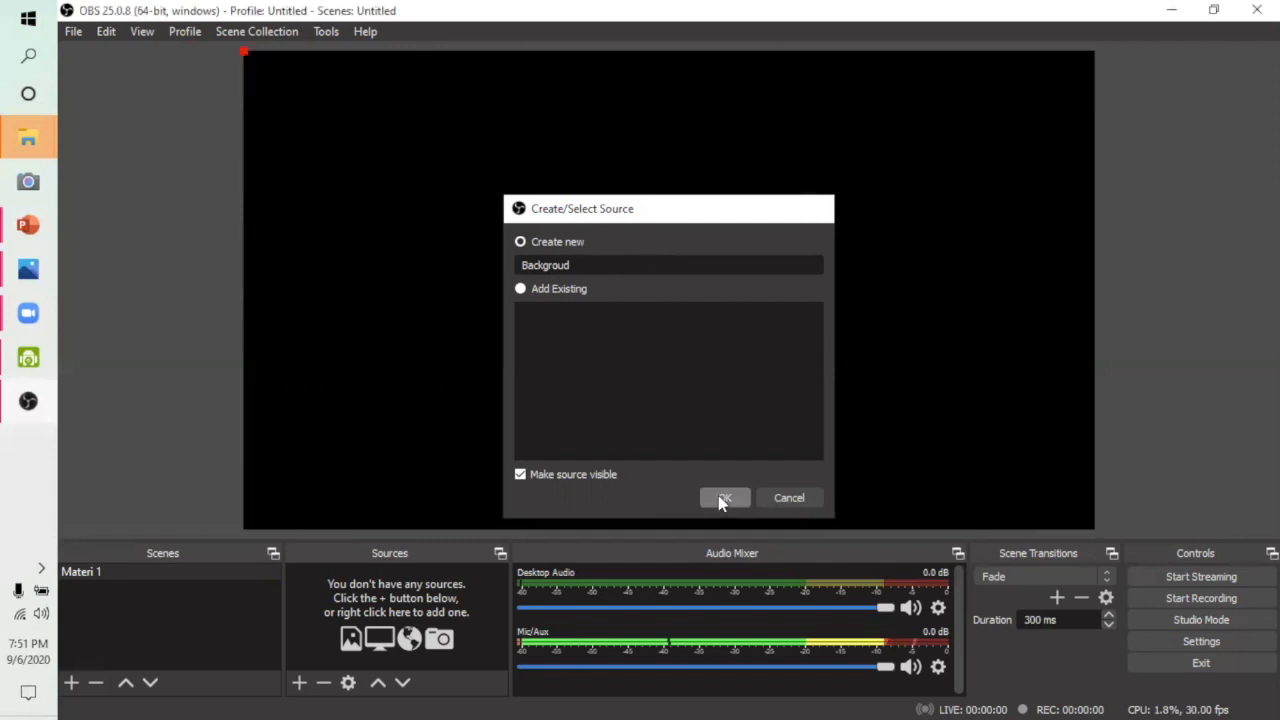
Load back-1 from the Properti OBS Pembelajaran folder in Documents as the source's image file and accept the properties.
click(958, 485)
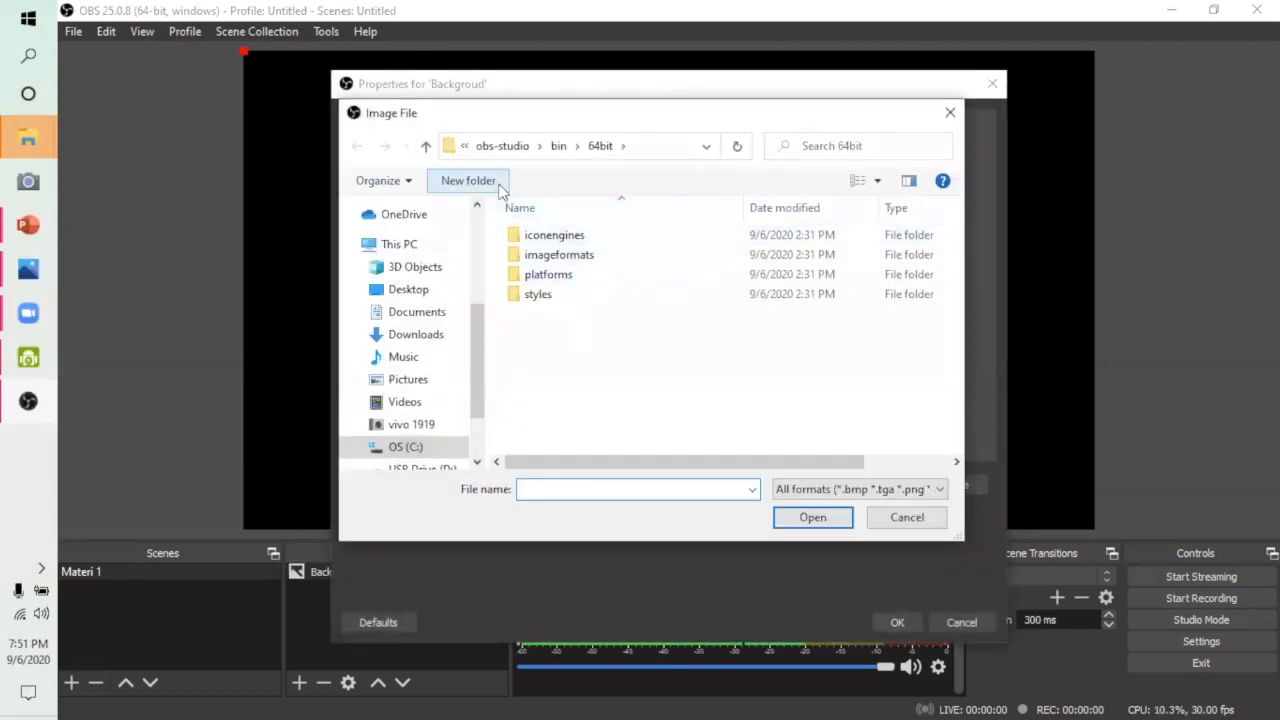
click(417, 314)
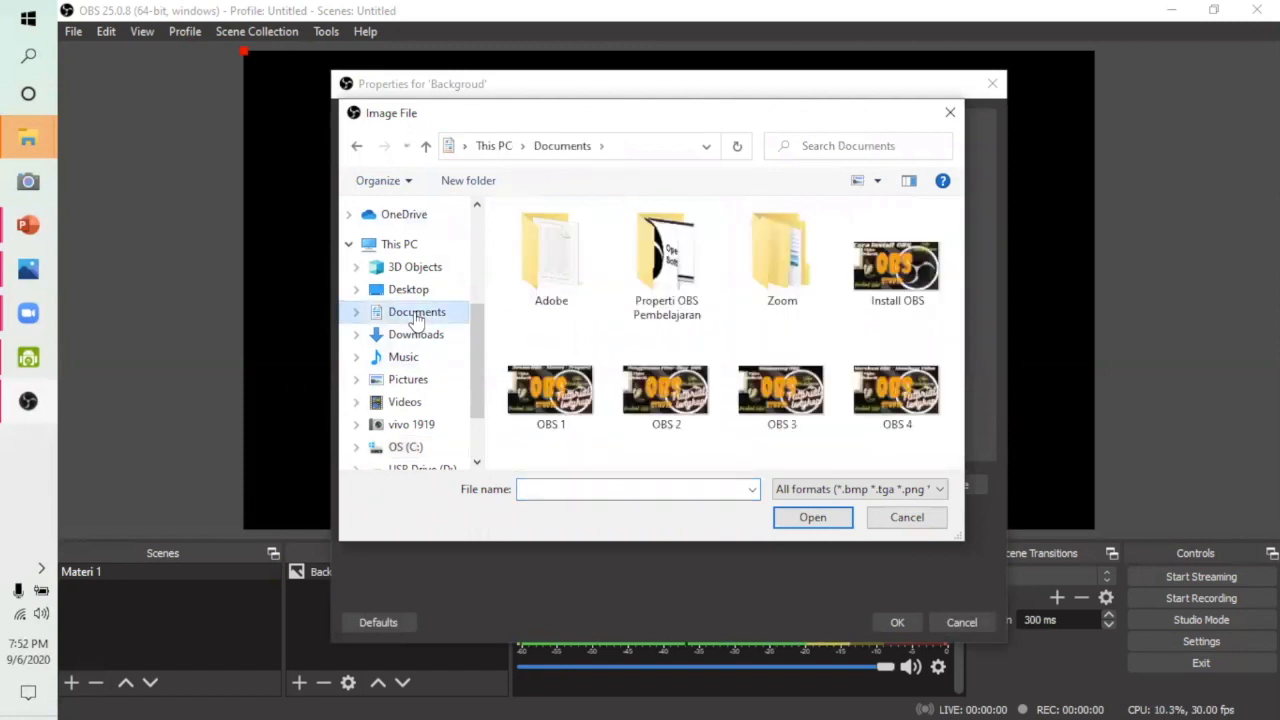
click(684, 262)
double_click(684, 262)
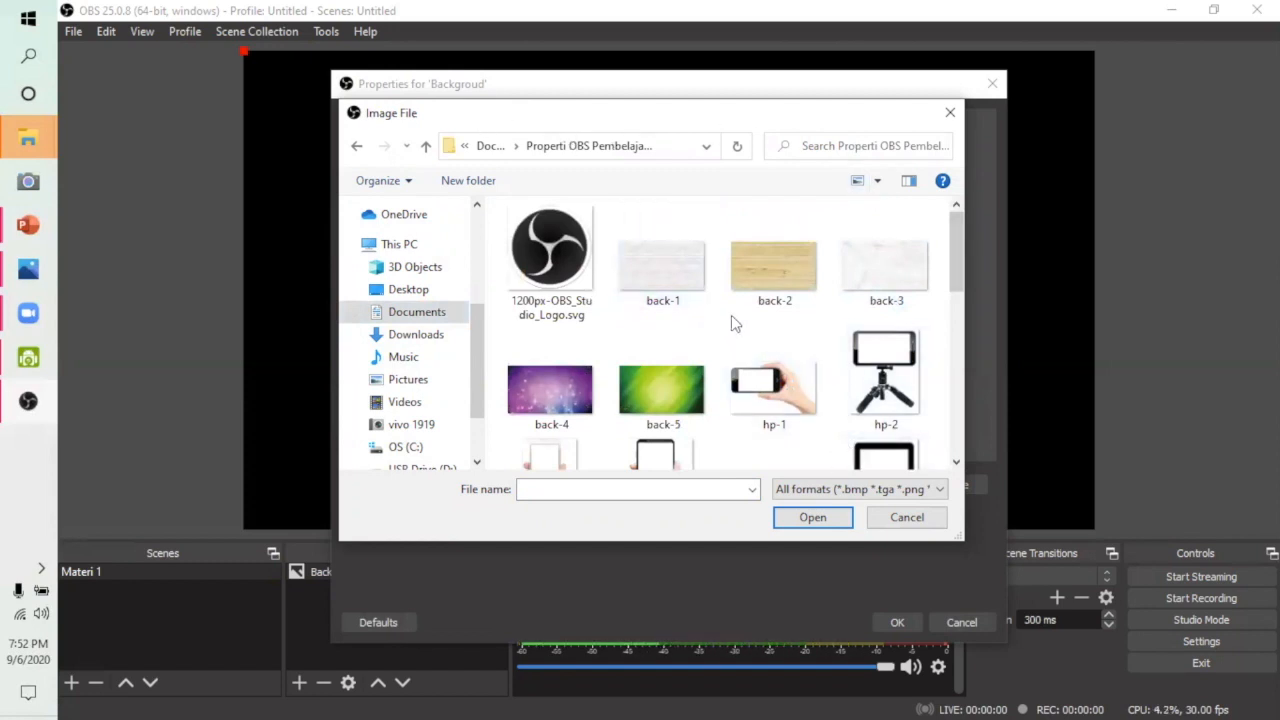
scroll(731, 315, down, 2)
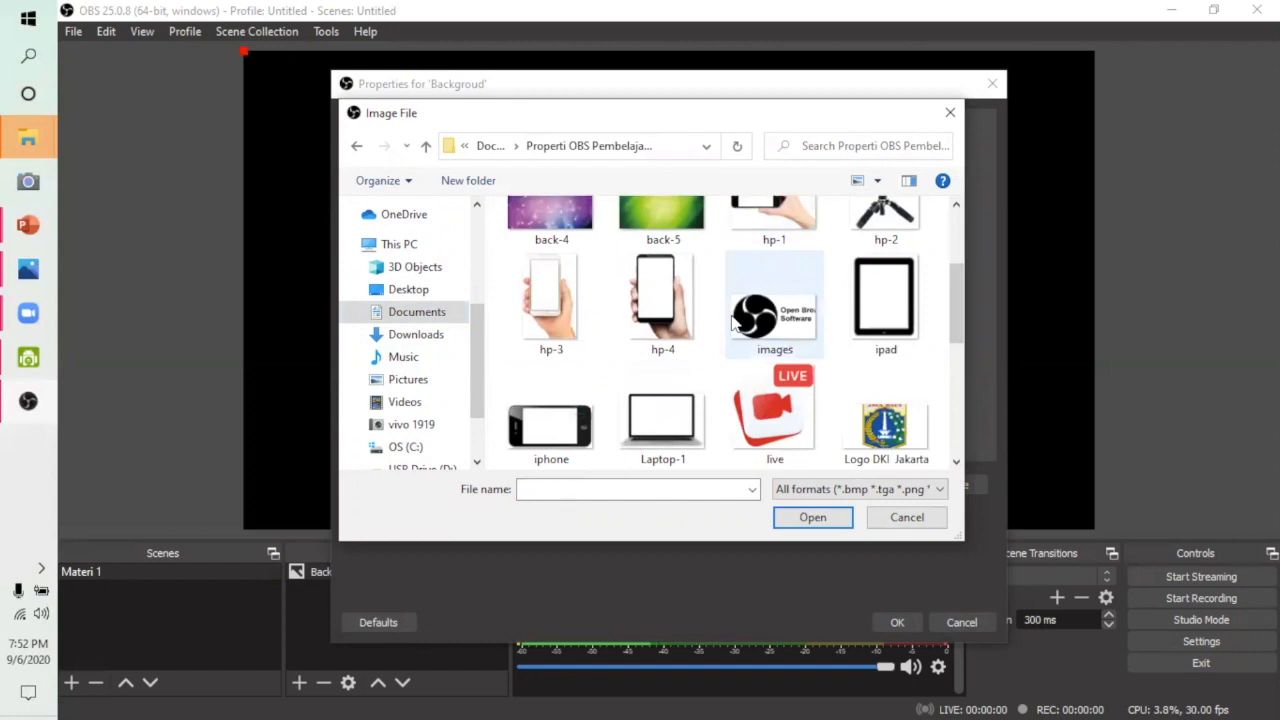
scroll(731, 320, up, 1)
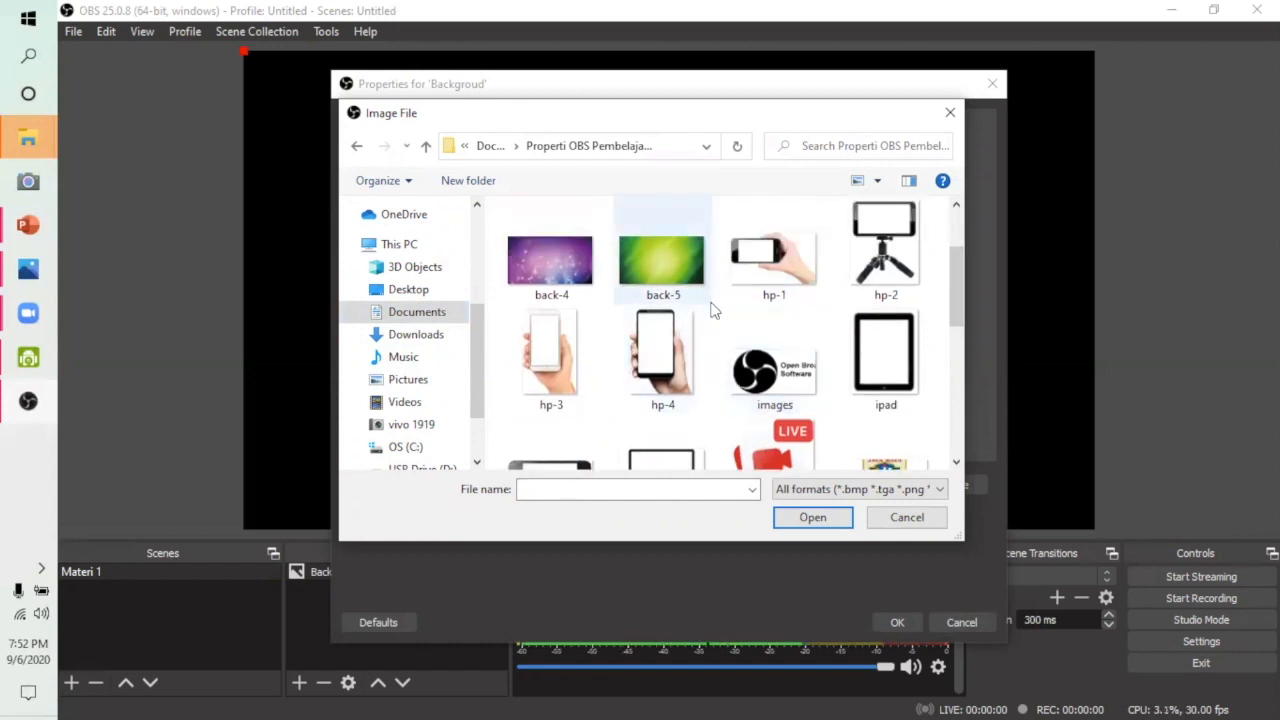
scroll(713, 311, up, 2)
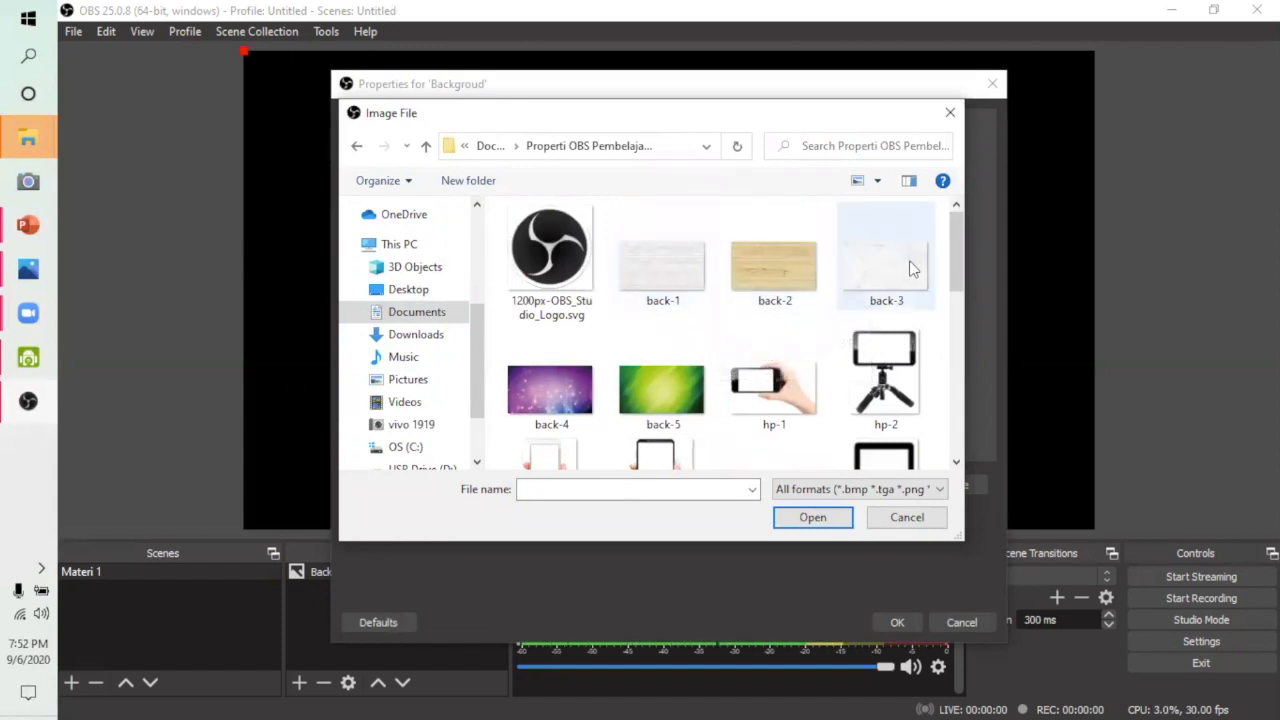
click(660, 259)
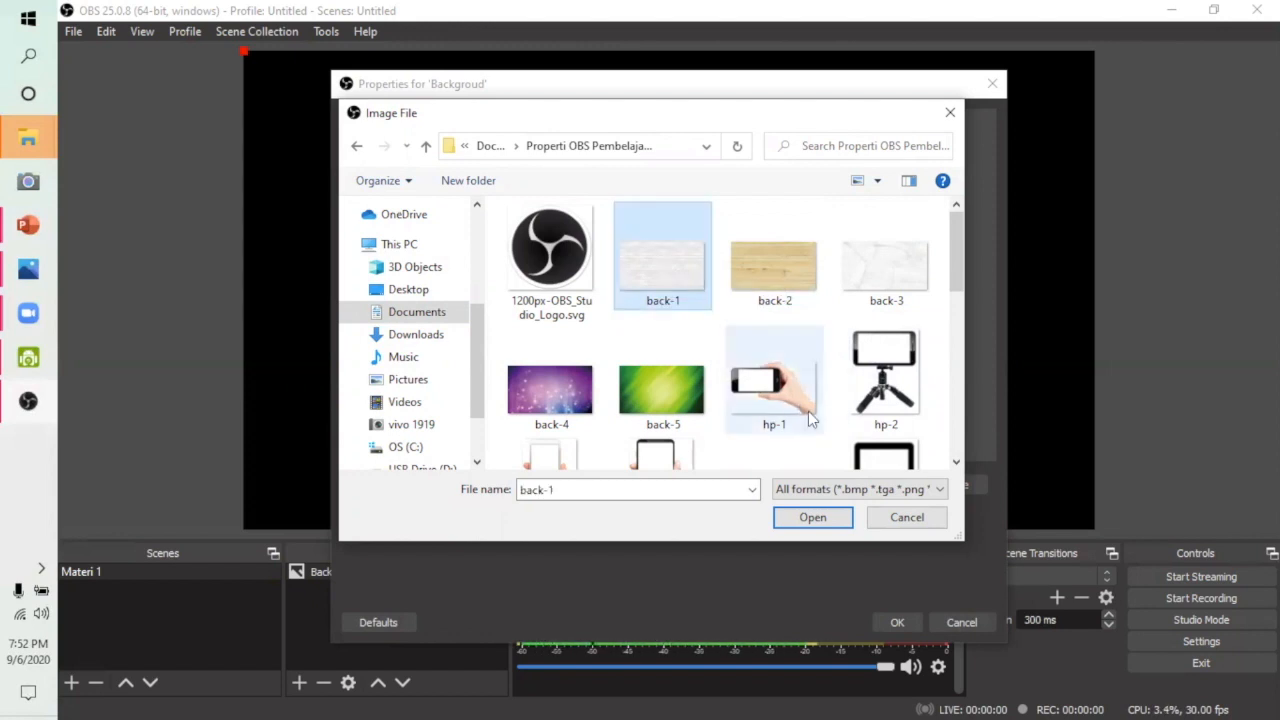
click(812, 520)
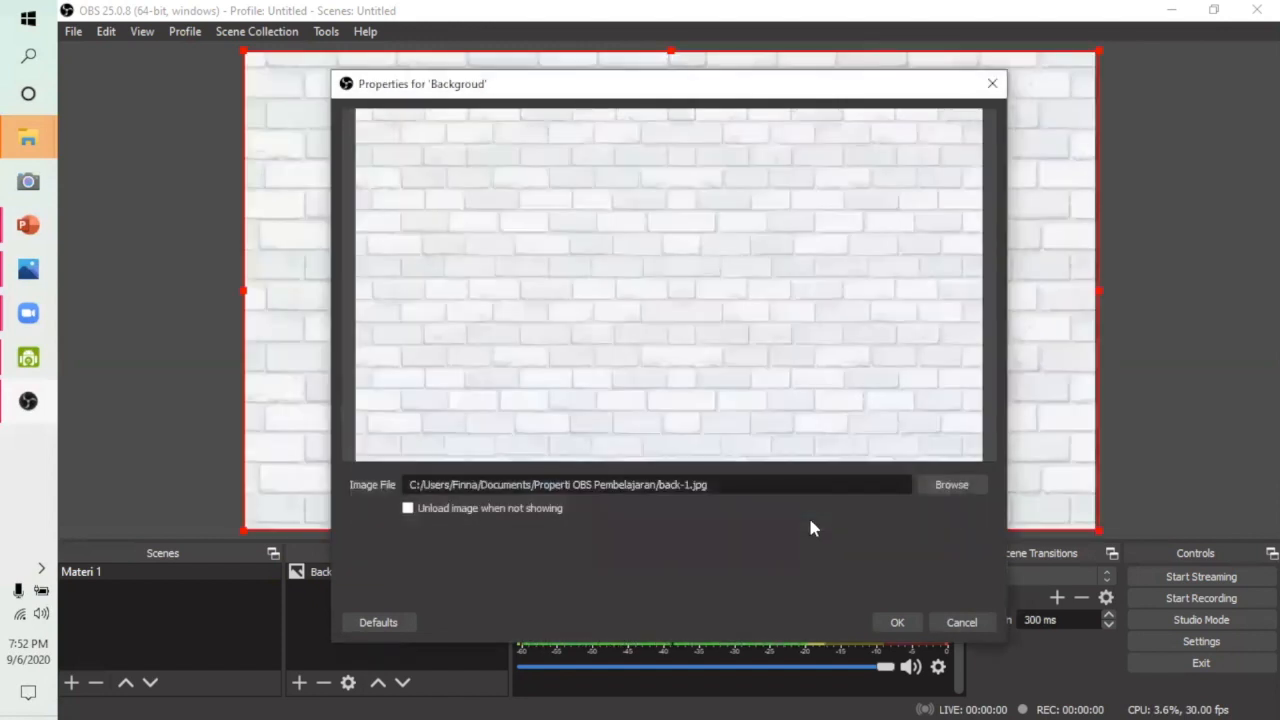
click(899, 621)
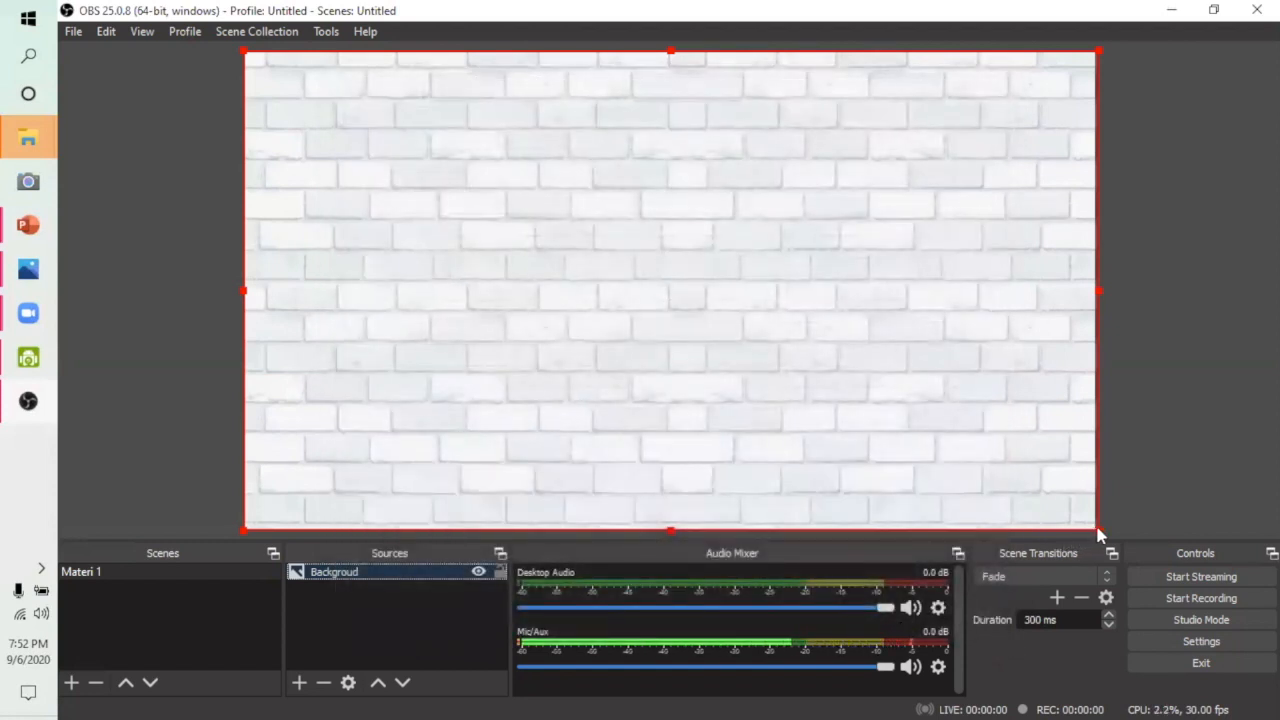
Resize the brick background image to fit the canvas edges and lock its source.
drag(1097, 530, 1069, 531)
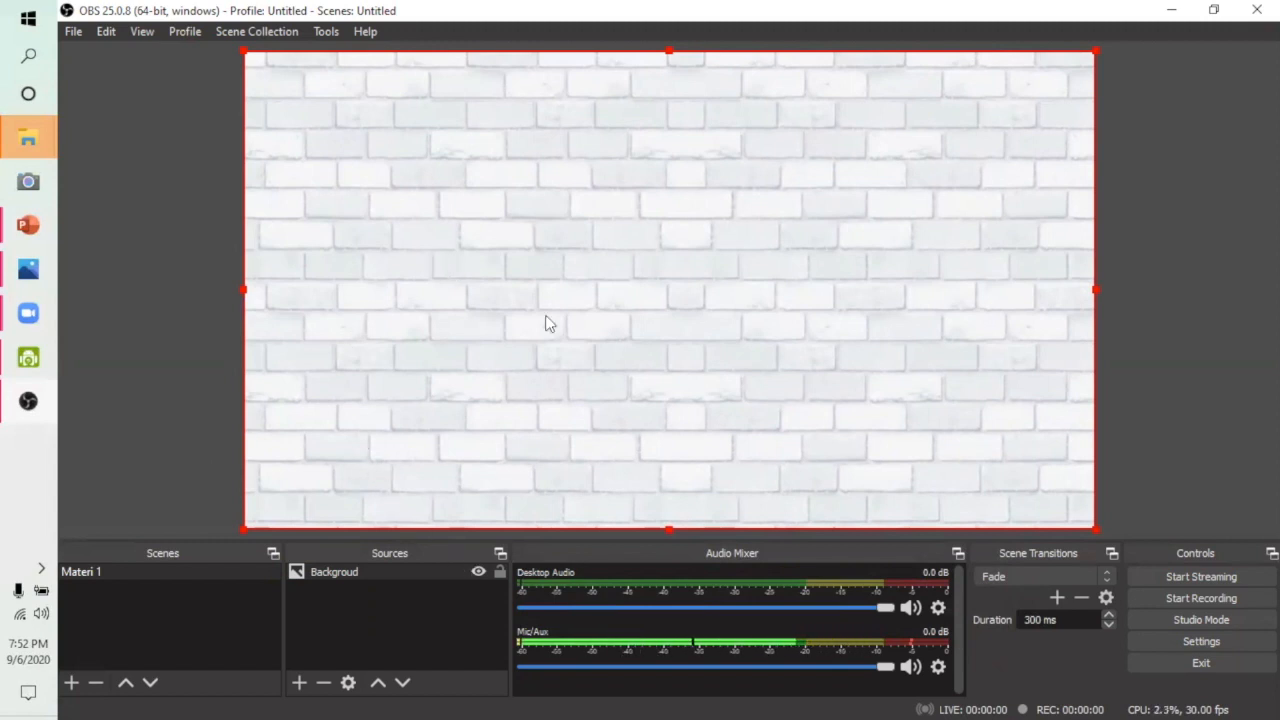
click(500, 572)
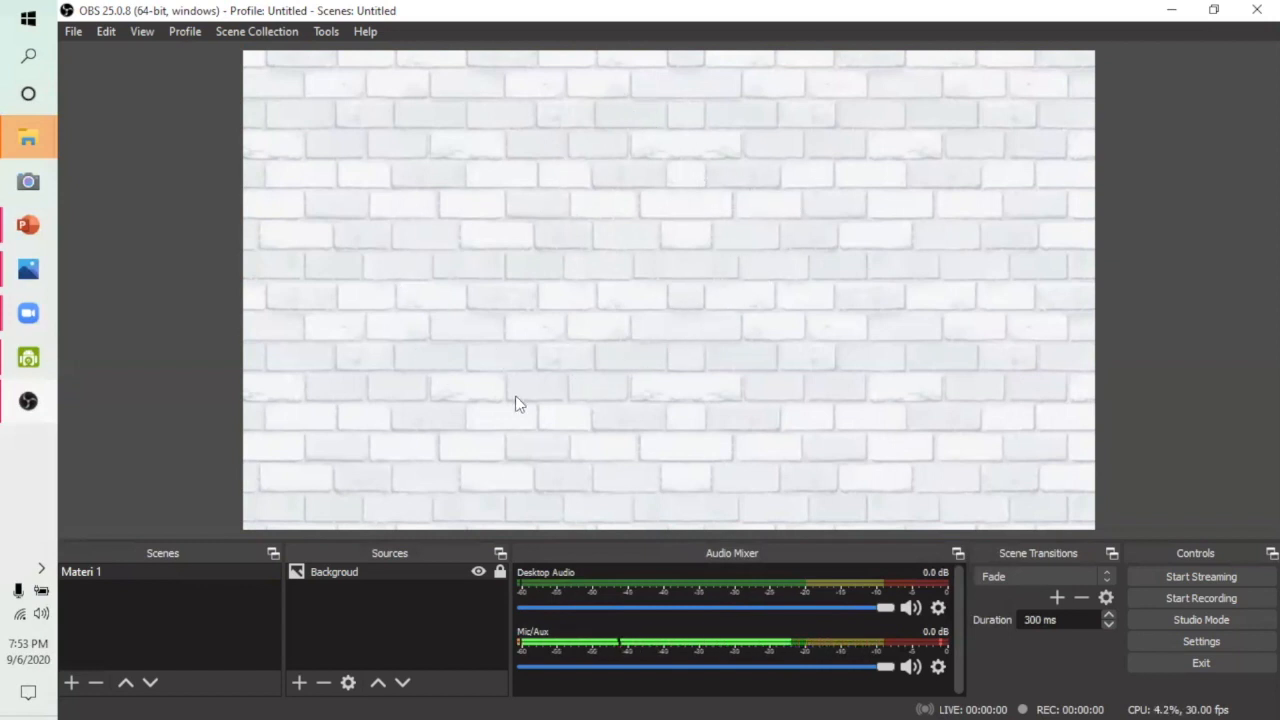
Add a new image source named "Monitor" to the Materi 1 scene.
click(299, 684)
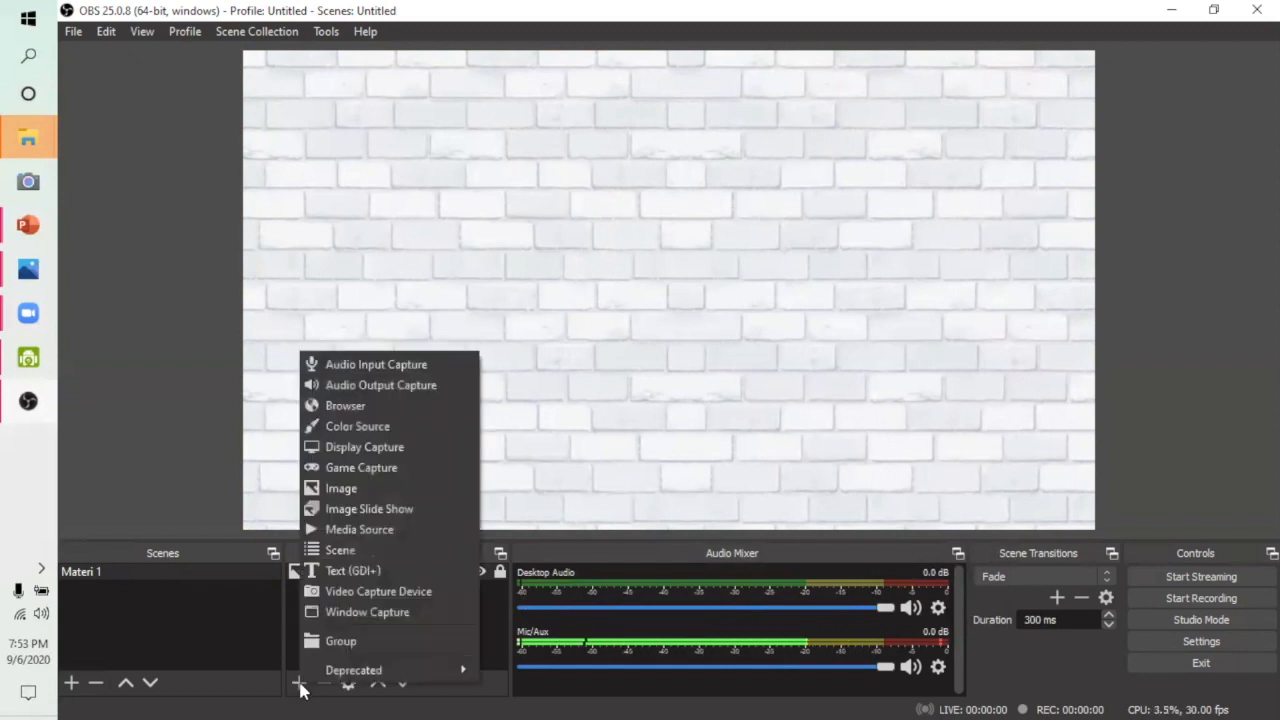
click(343, 490)
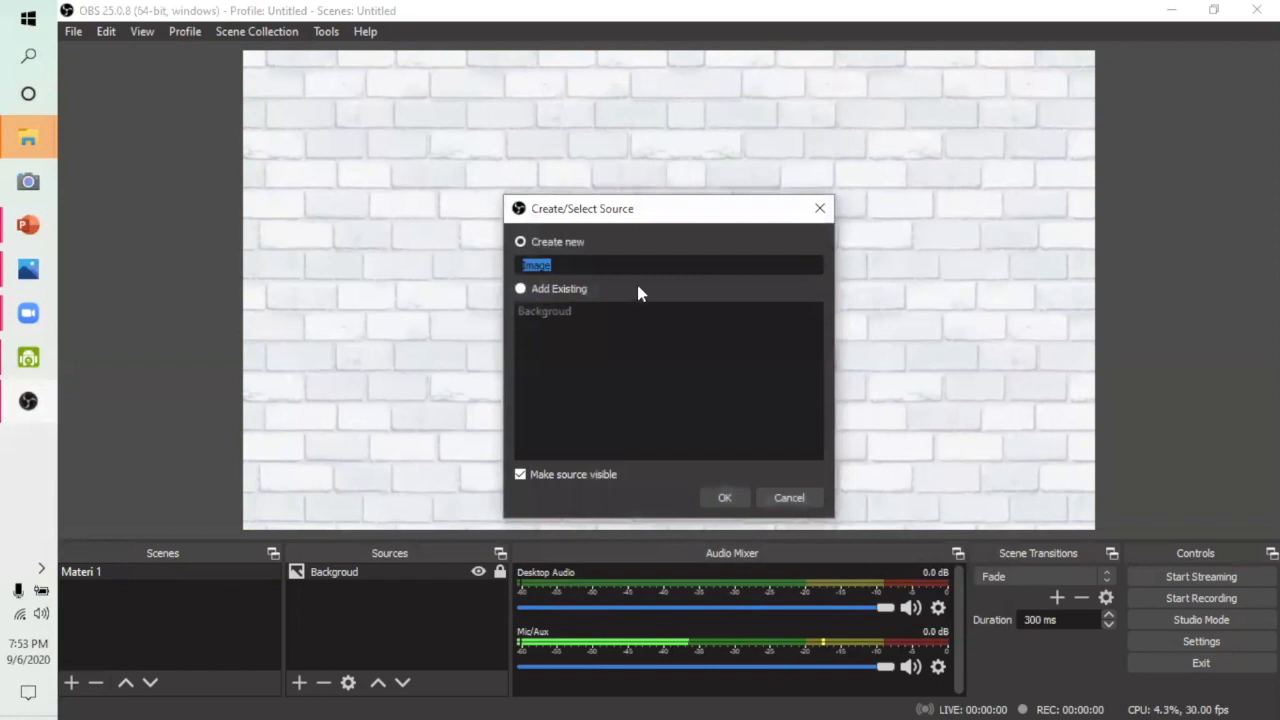
key(BackSpace)
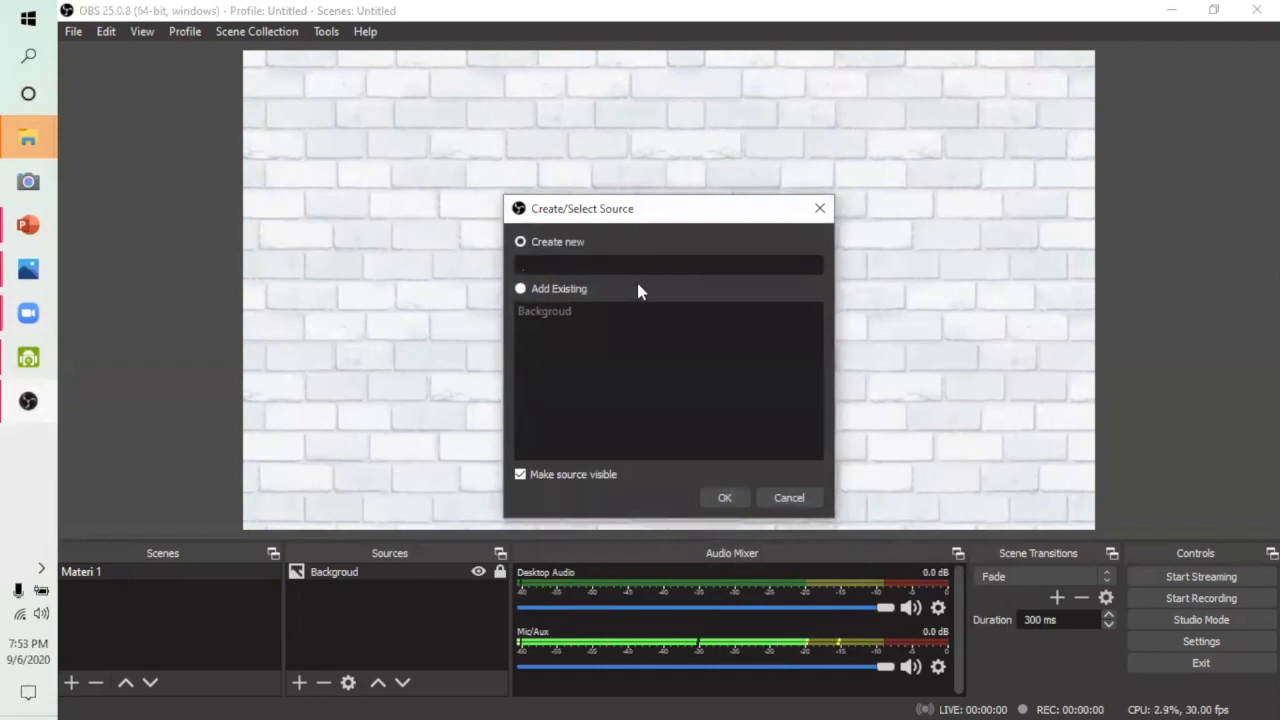
text(Monitor)
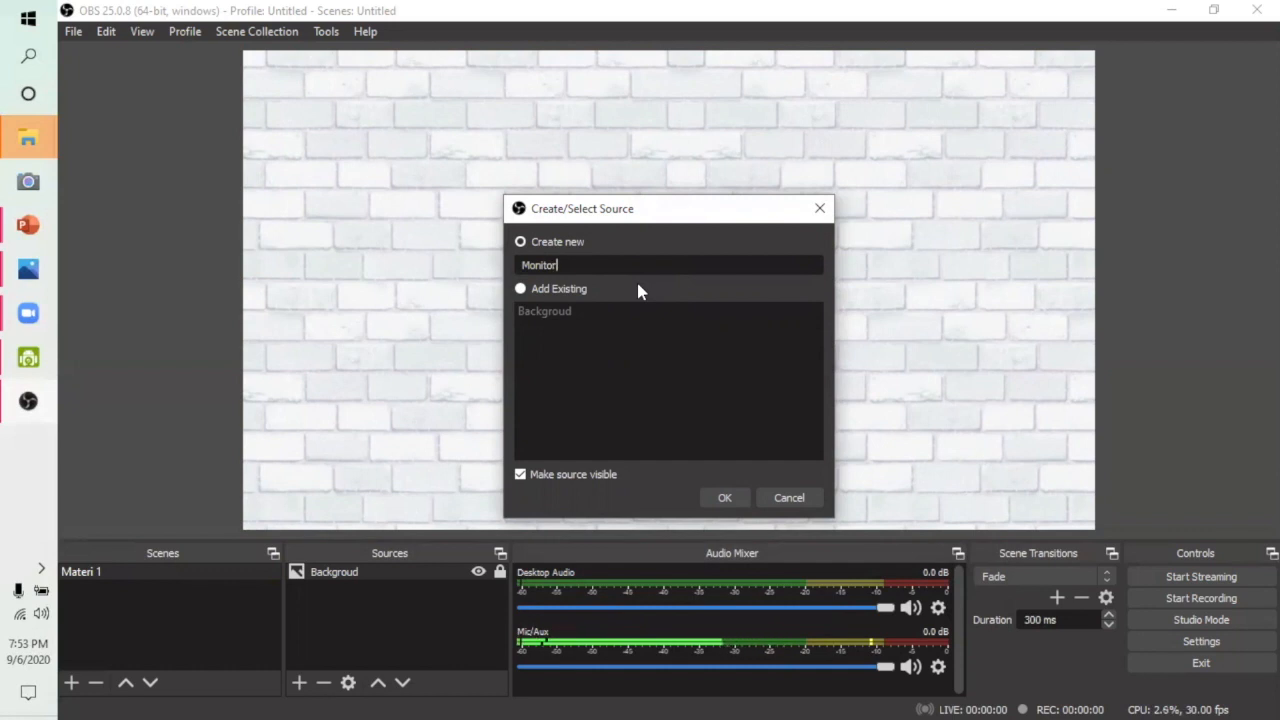
click(725, 498)
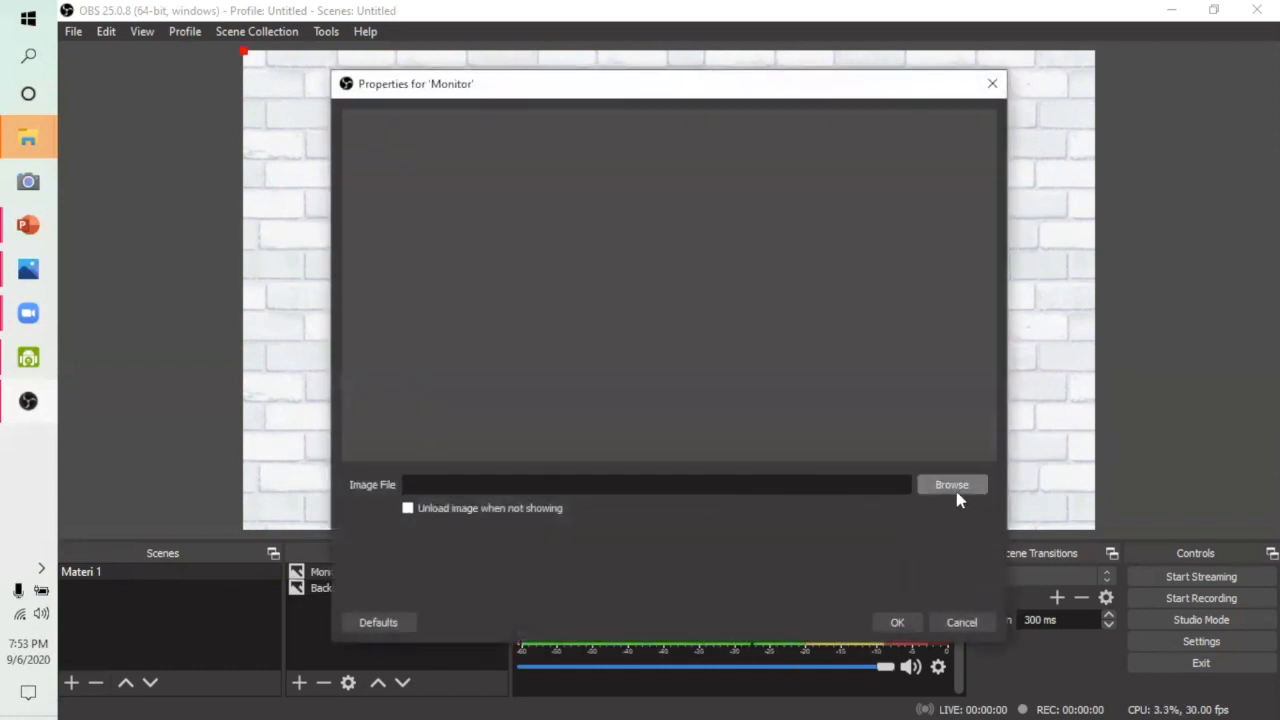
Load Monitor besar from the Properti OBS Pembelajaran folder as the Monitor source's image and accept the properties.
click(950, 486)
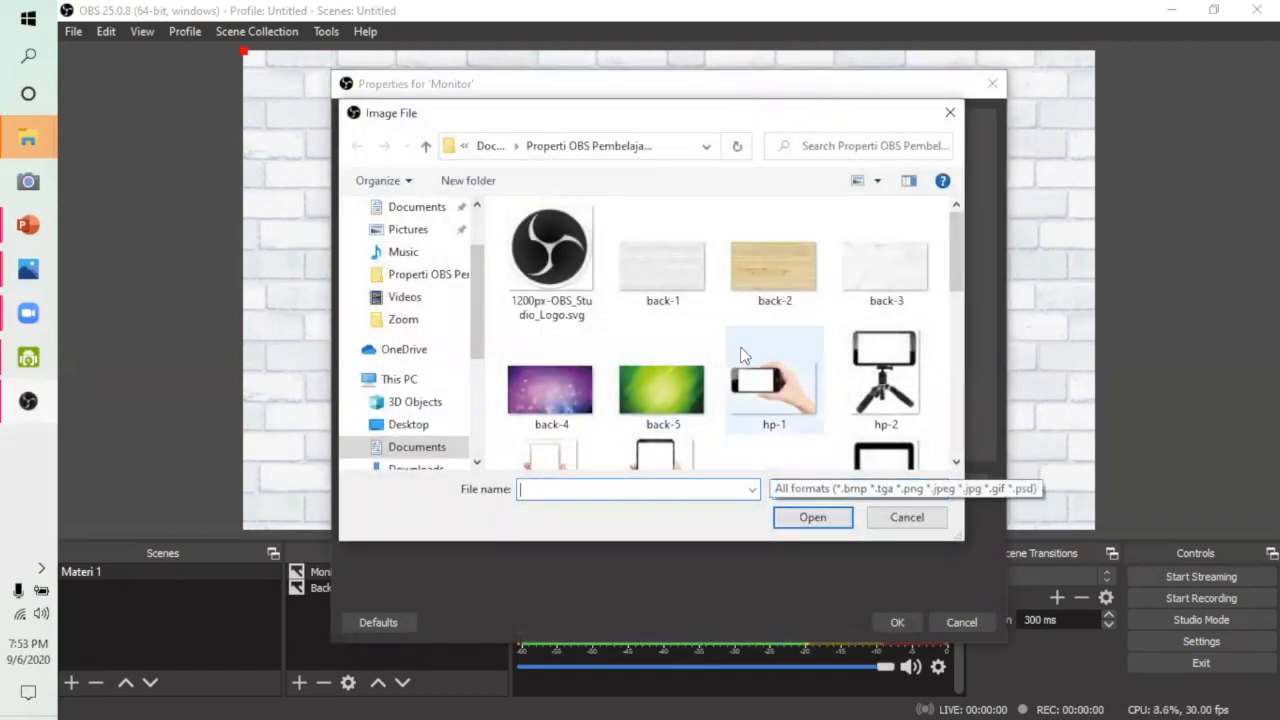
scroll(742, 355, down, 3)
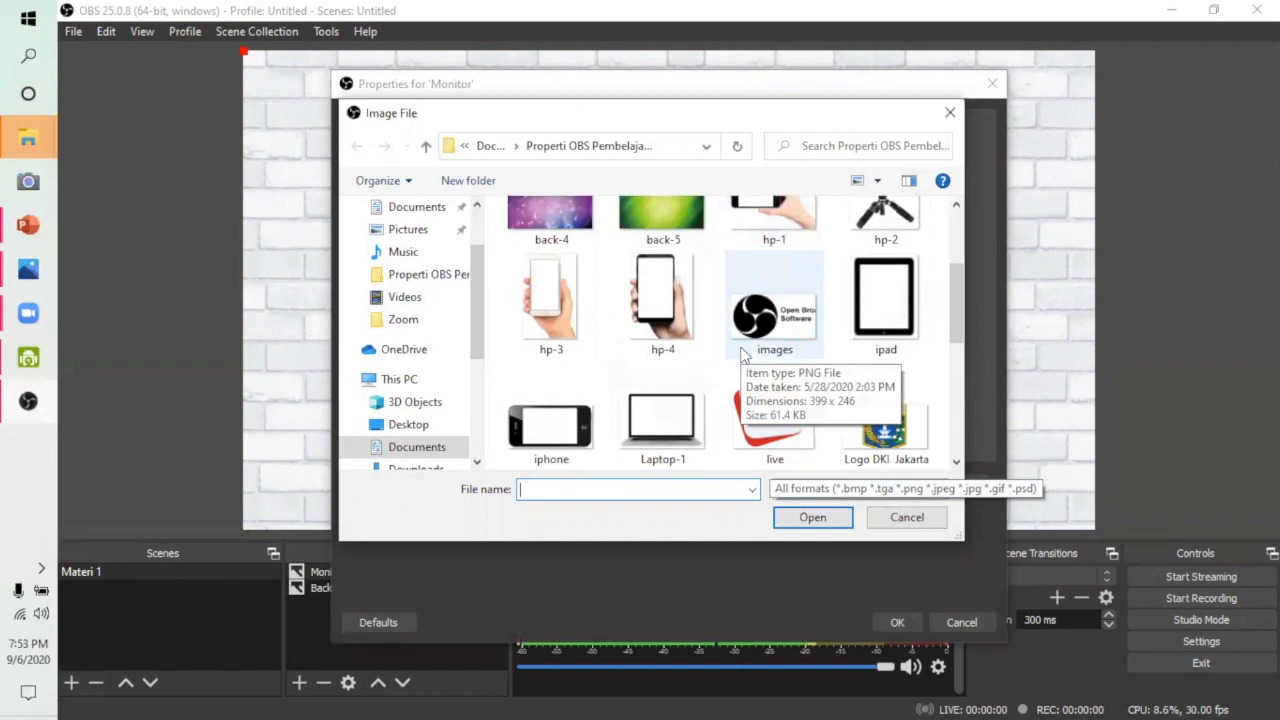
scroll(742, 355, down, 3)
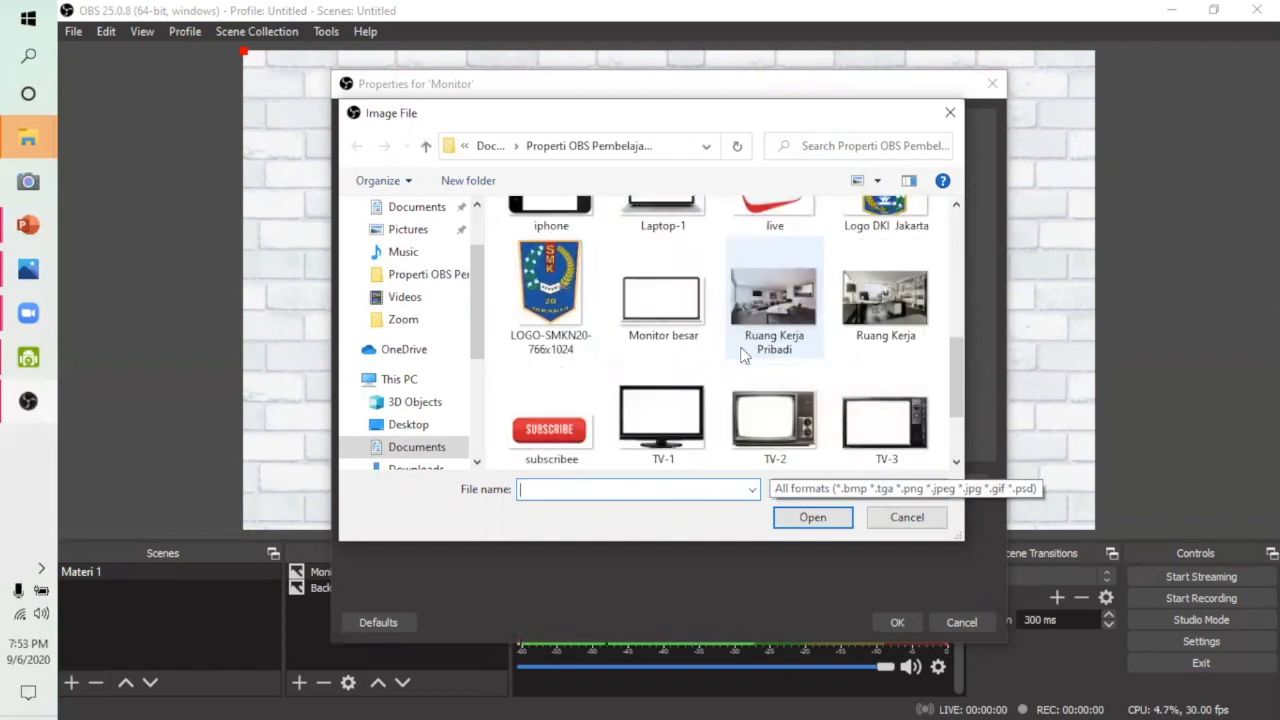
click(657, 310)
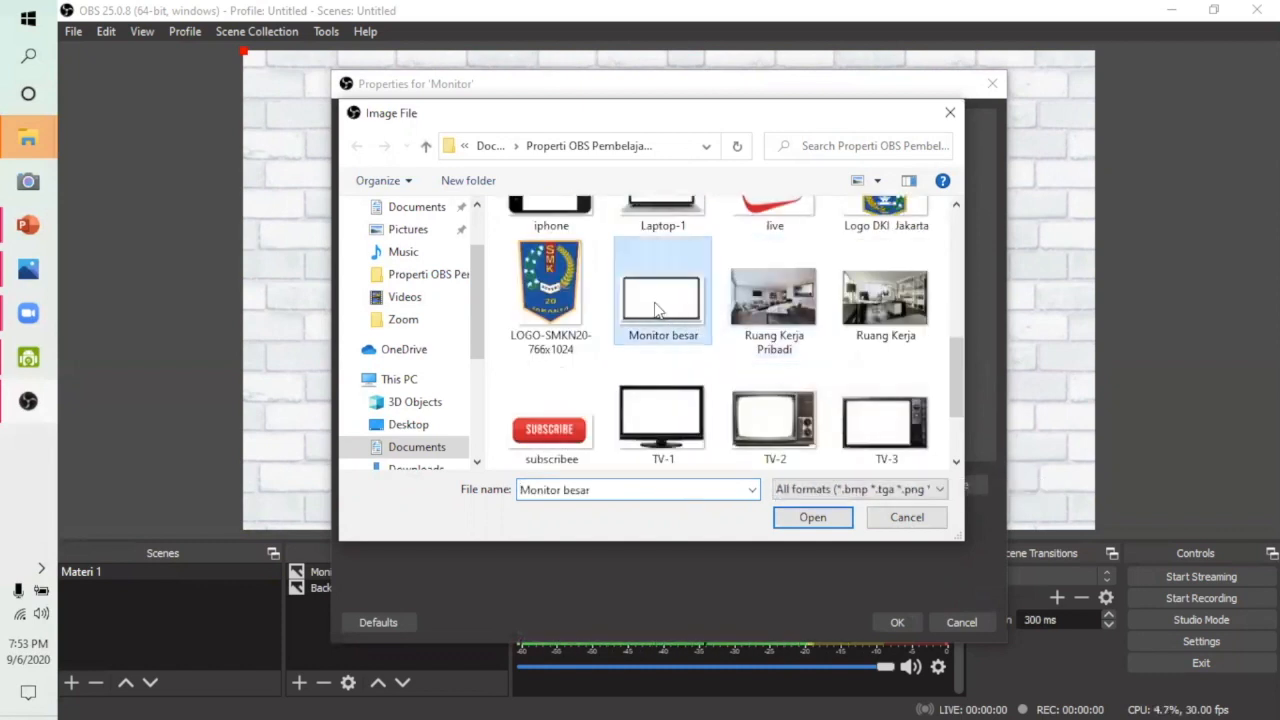
click(812, 516)
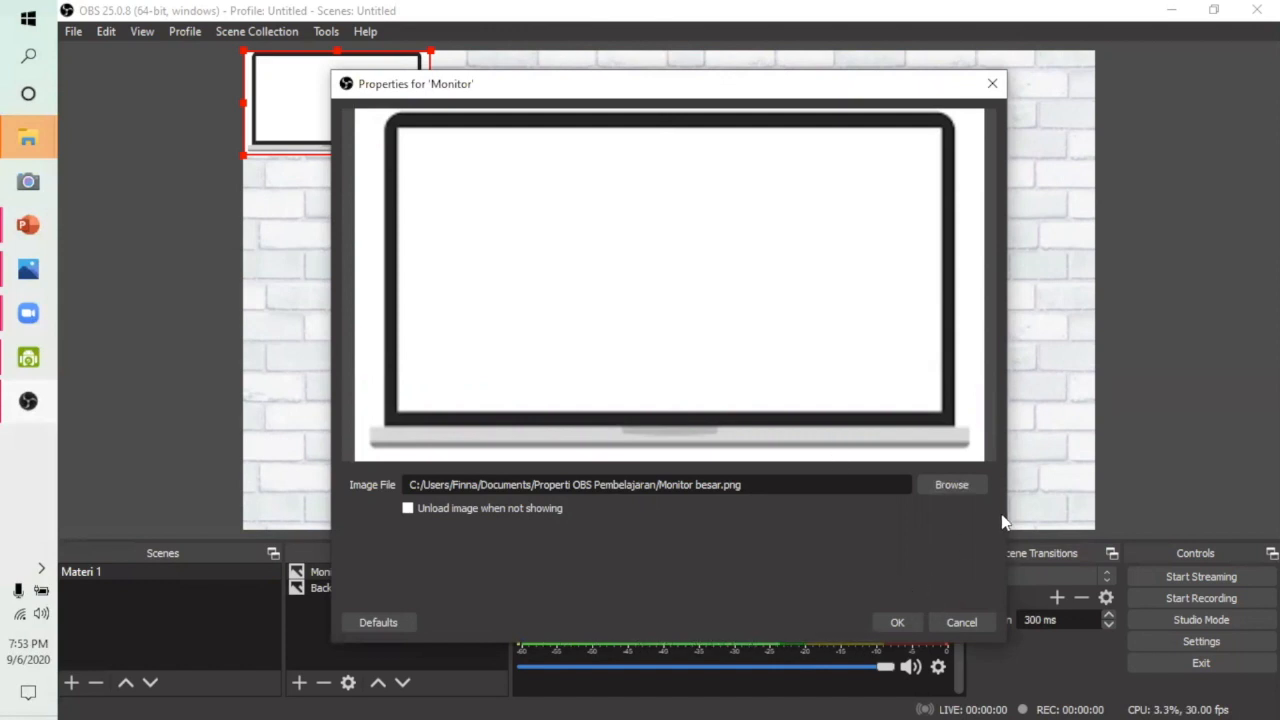
click(897, 622)
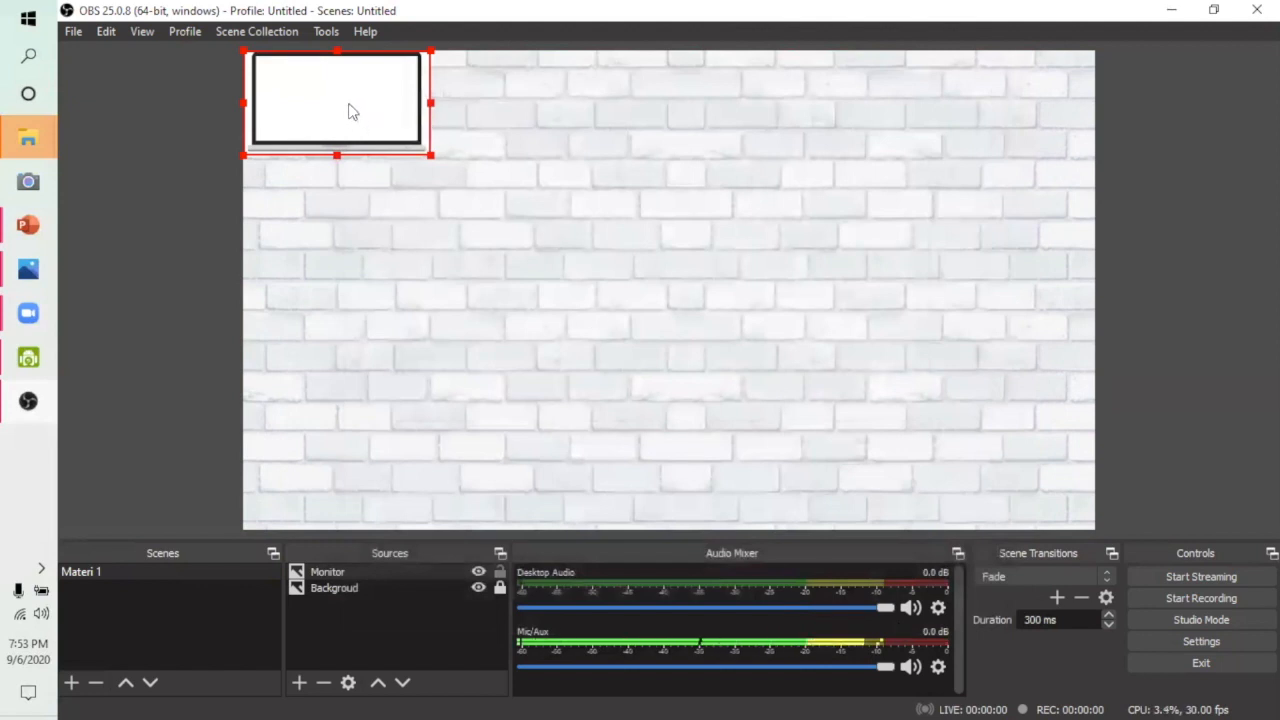
Enlarge the laptop-style monitor image to about three quarters of the canvas width and place it centrally against the canvas's lower edge.
drag(349, 111, 552, 214)
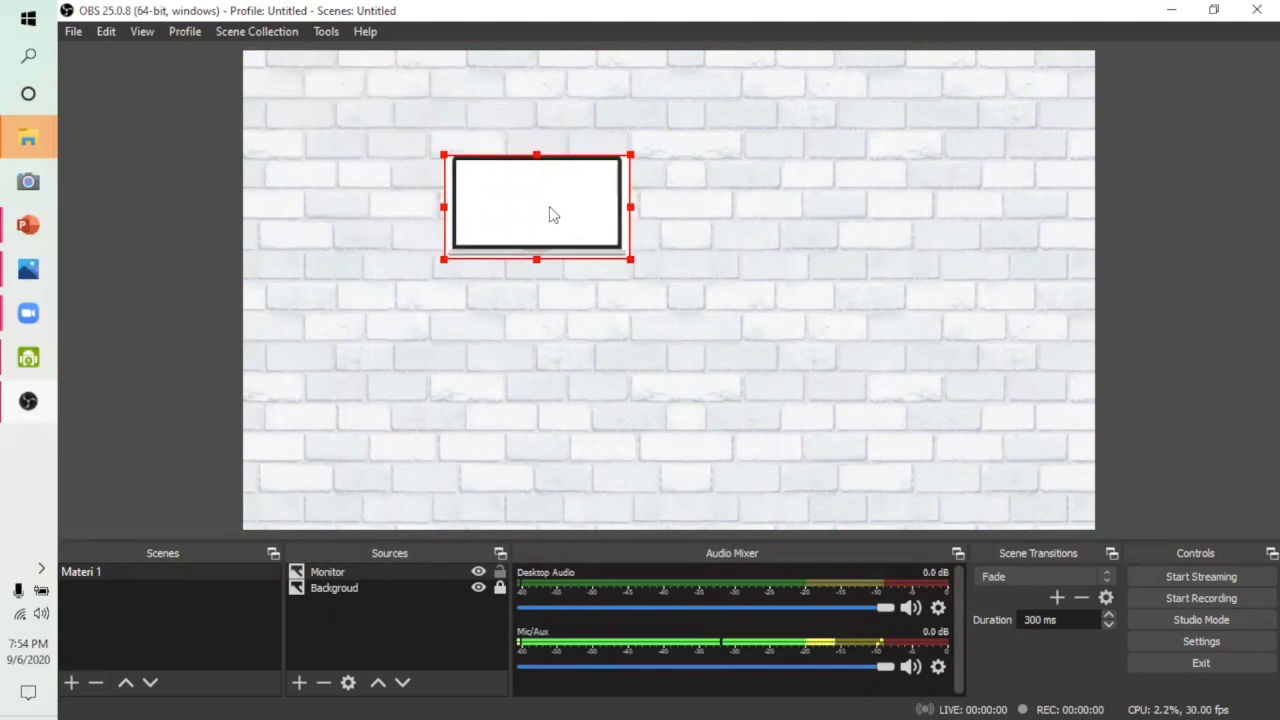
drag(634, 268, 926, 485)
drag(783, 349, 709, 360)
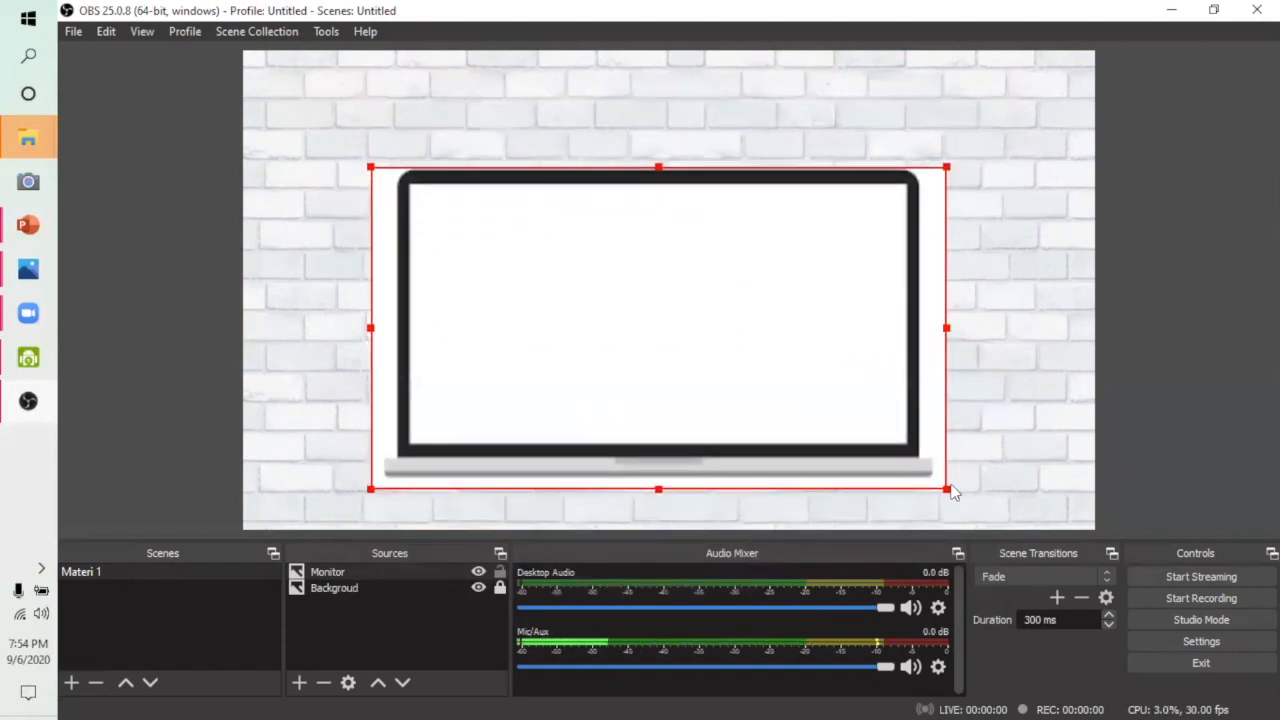
drag(952, 497, 1019, 525)
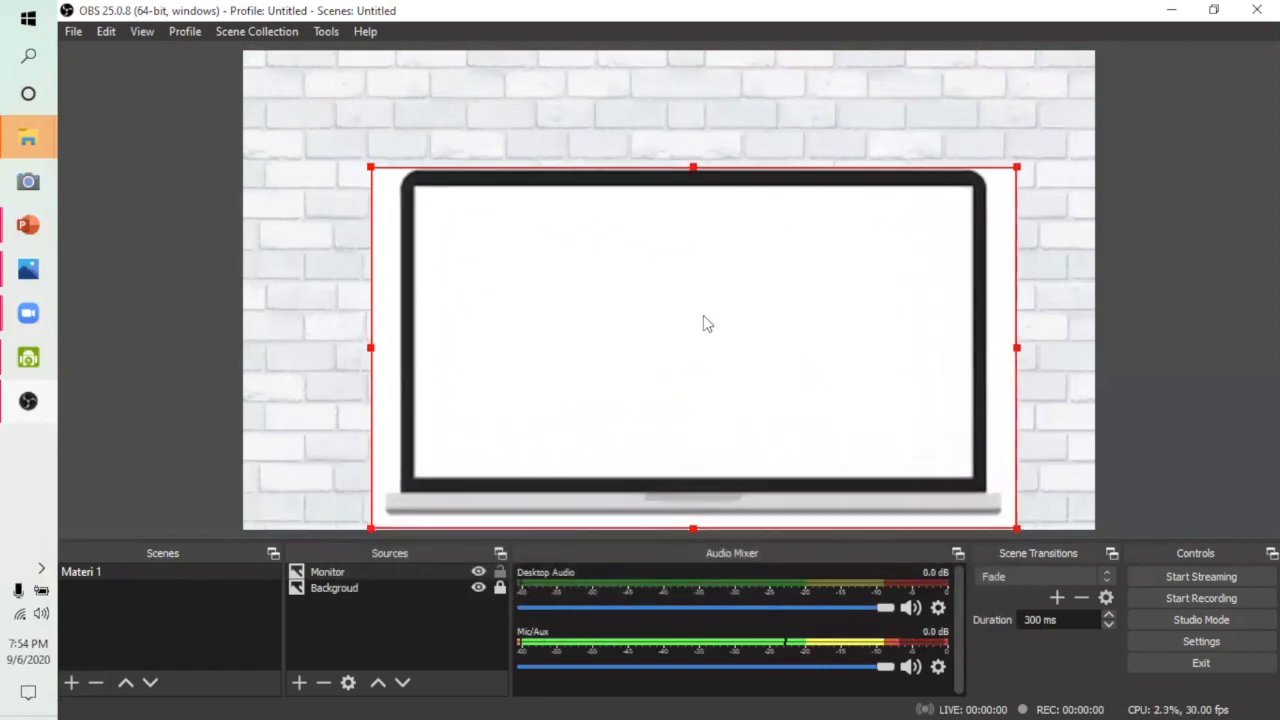
drag(705, 323, 666, 331)
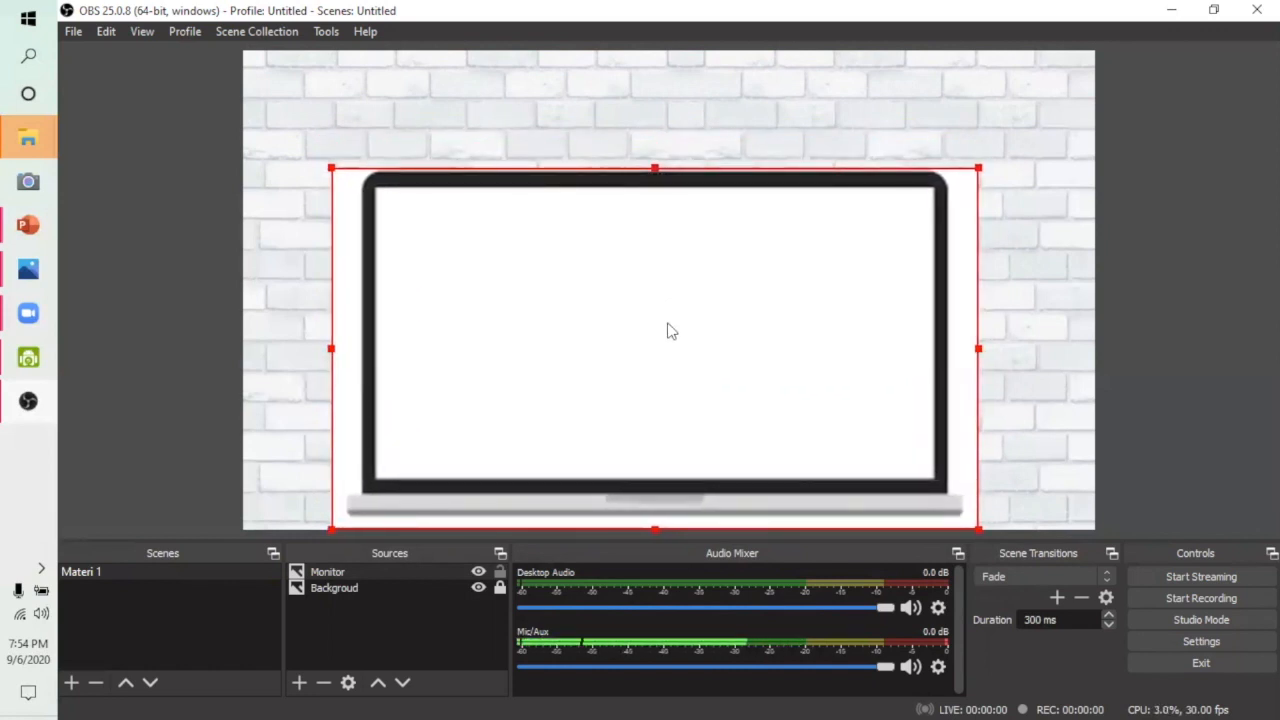
click(523, 114)
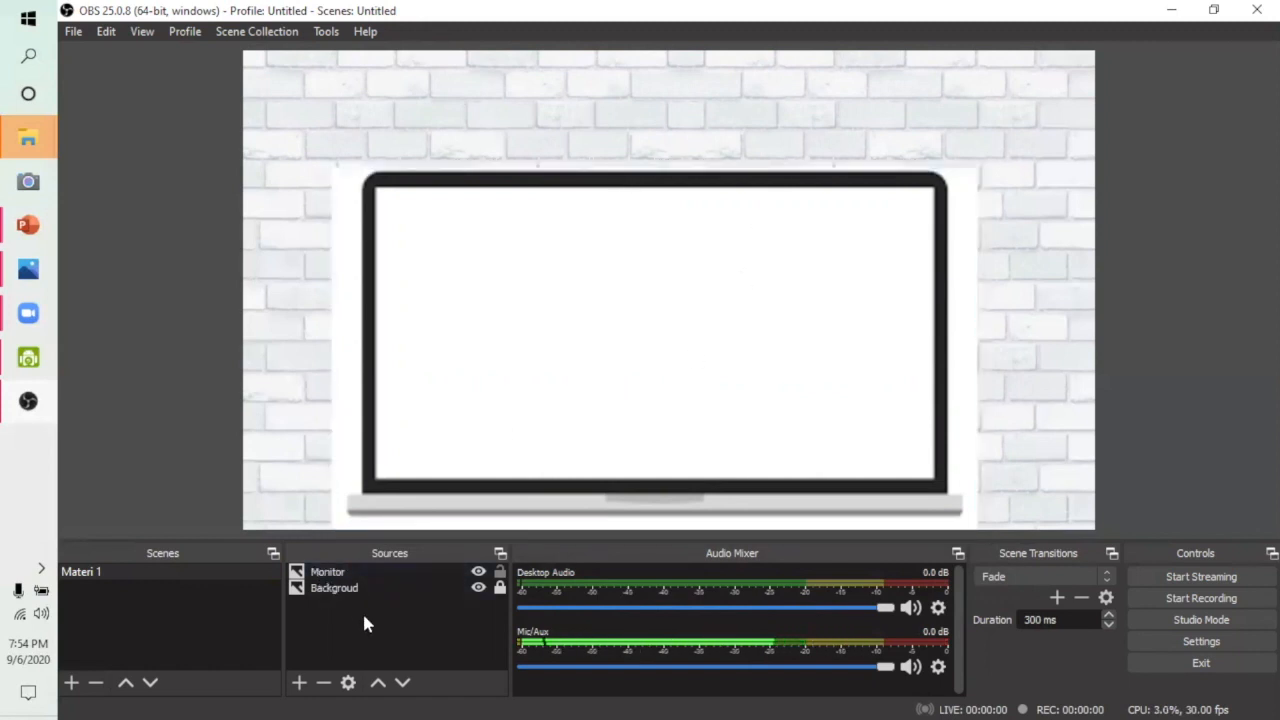
Remove the Monitor source from the Materi 1 scene.
click(326, 573)
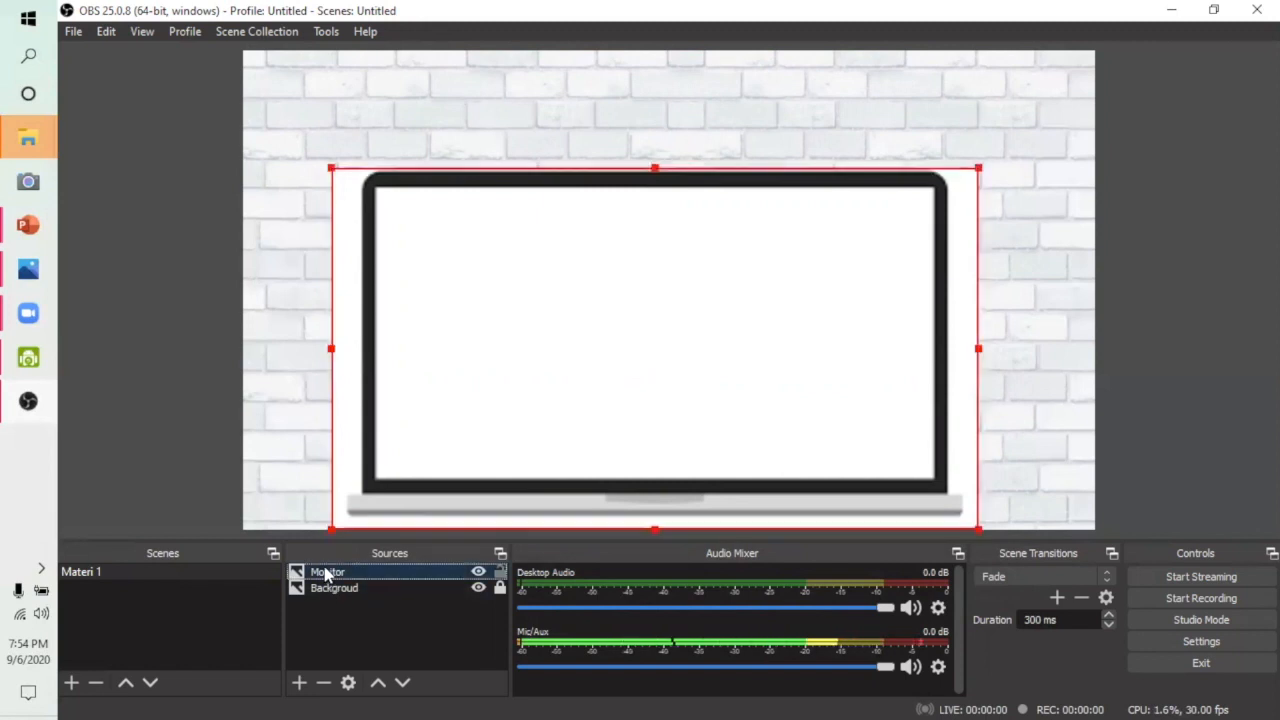
click(323, 683)
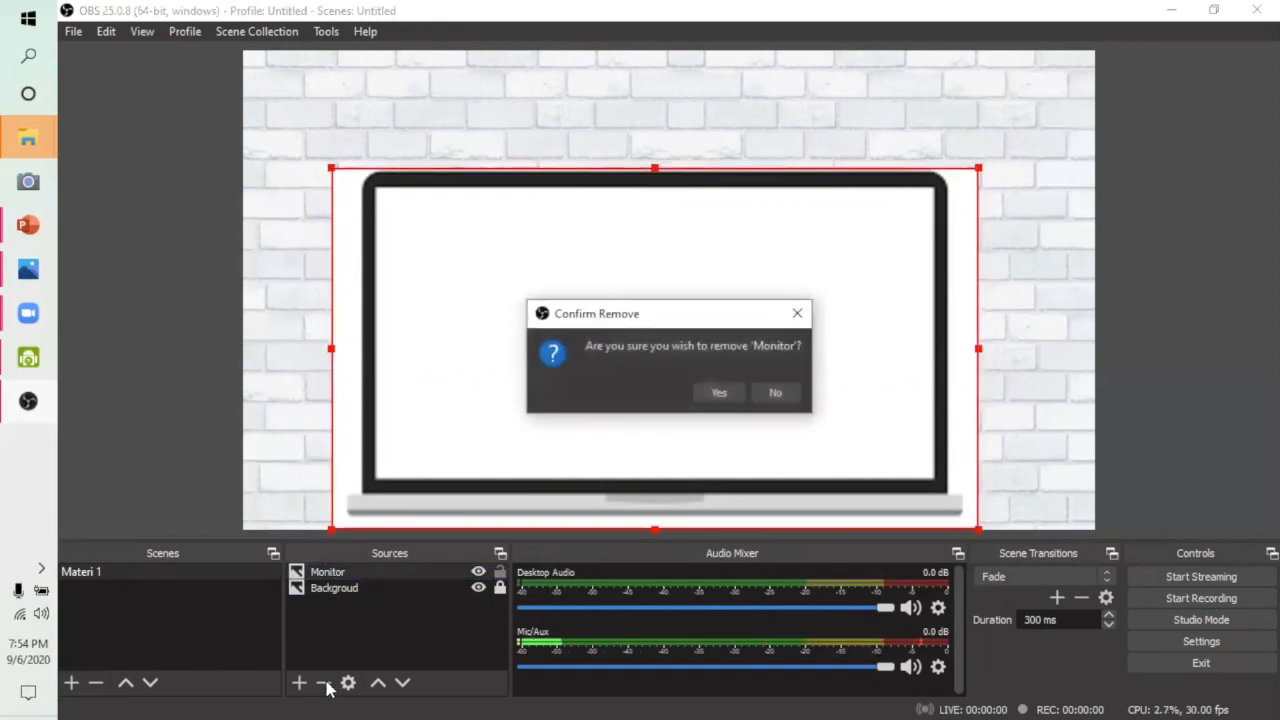
click(720, 393)
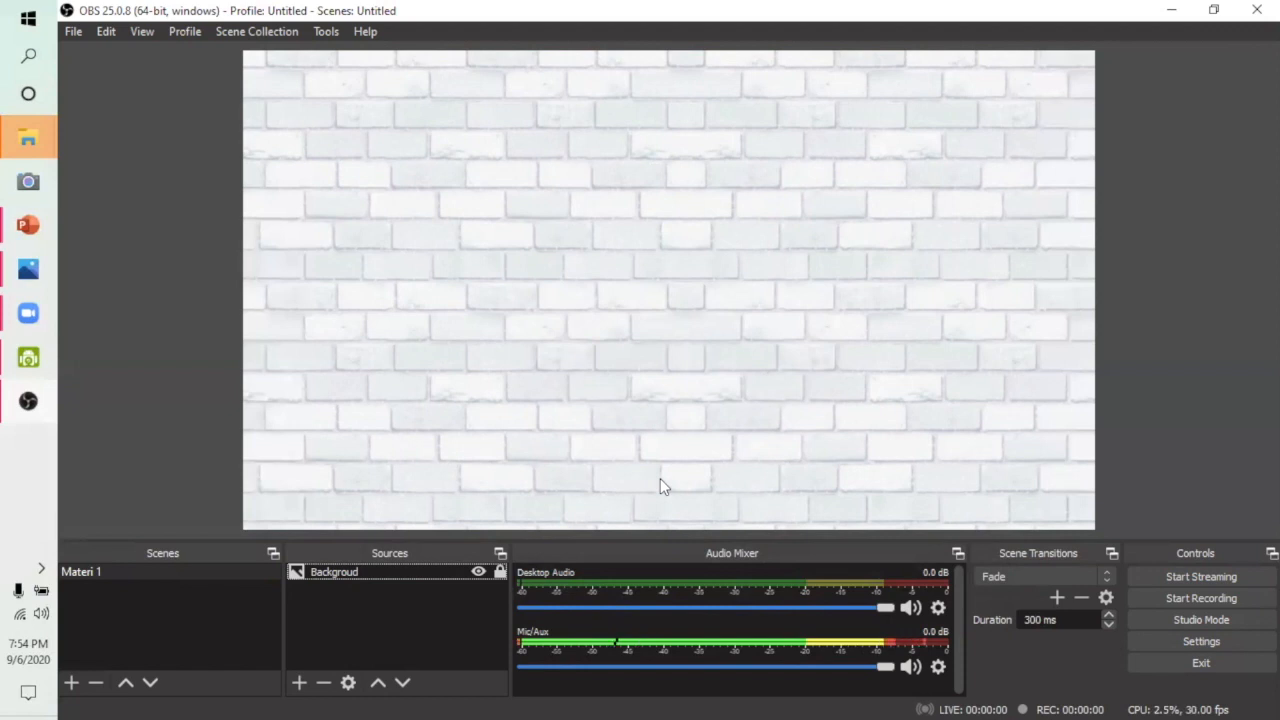
Create a fresh image source named "Monitor" above the brick background in the Materi 1 scene.
click(298, 682)
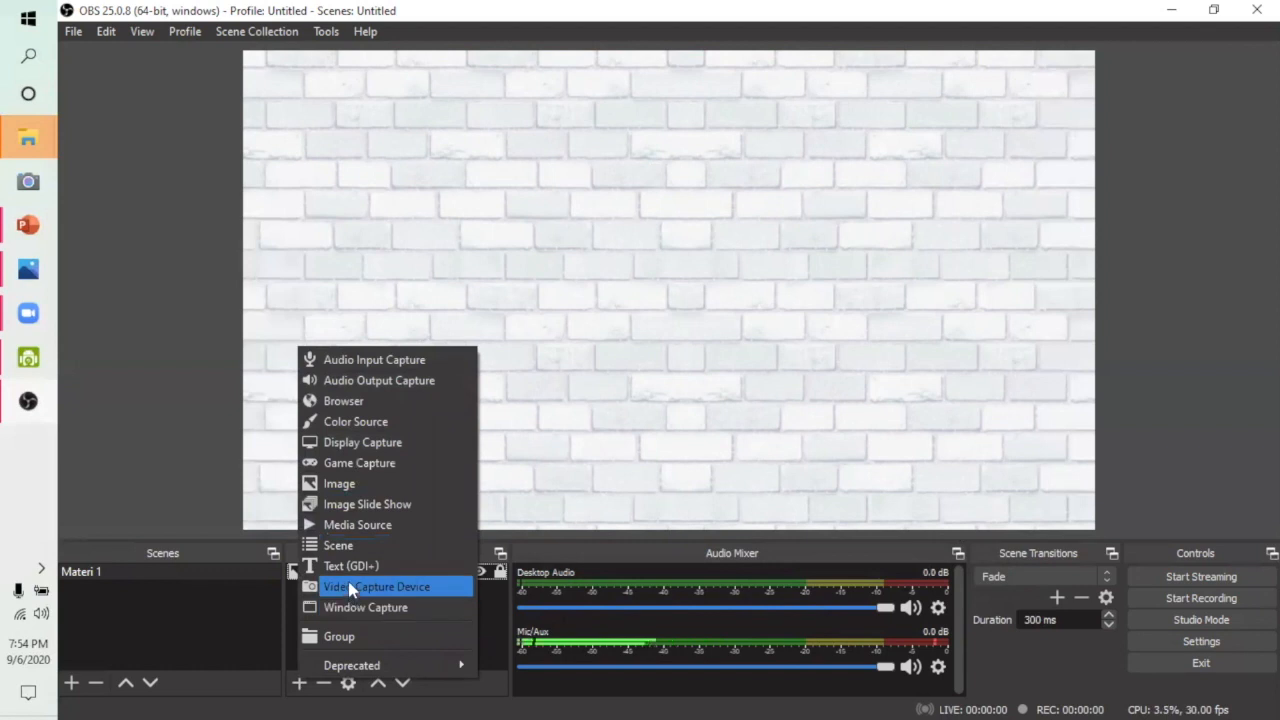
click(335, 483)
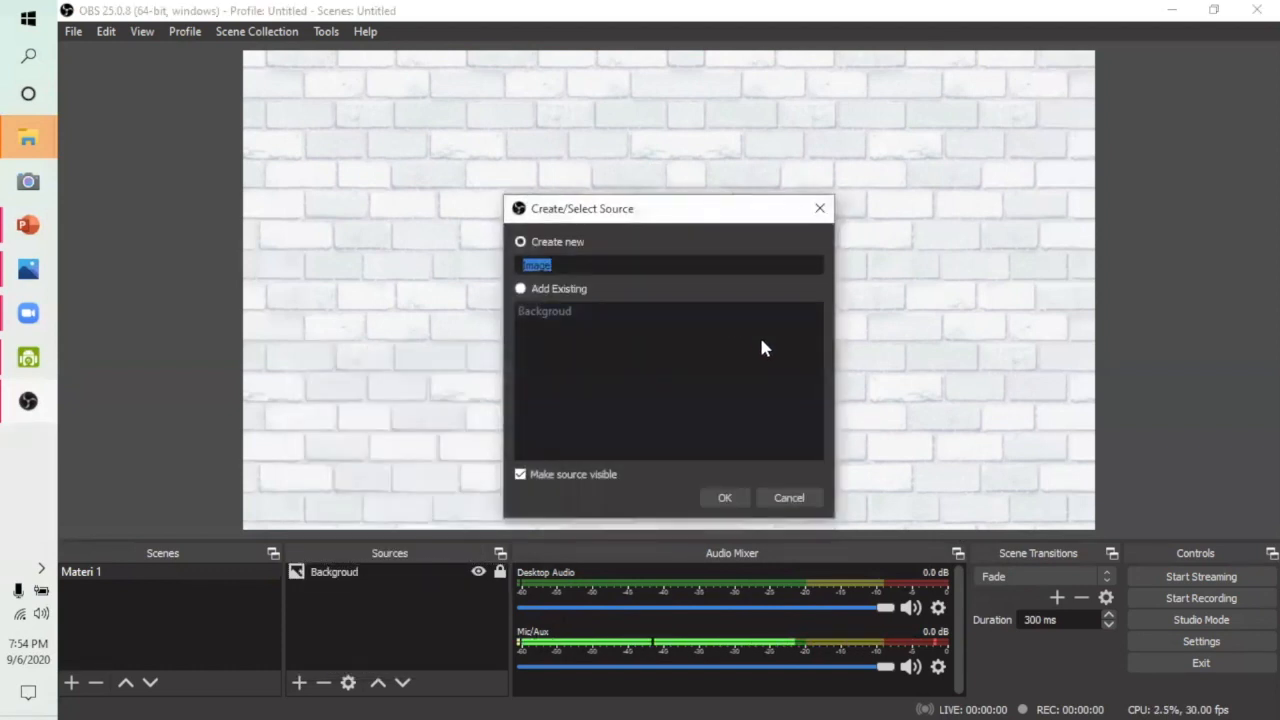
key(BackSpace)
text(Monit)
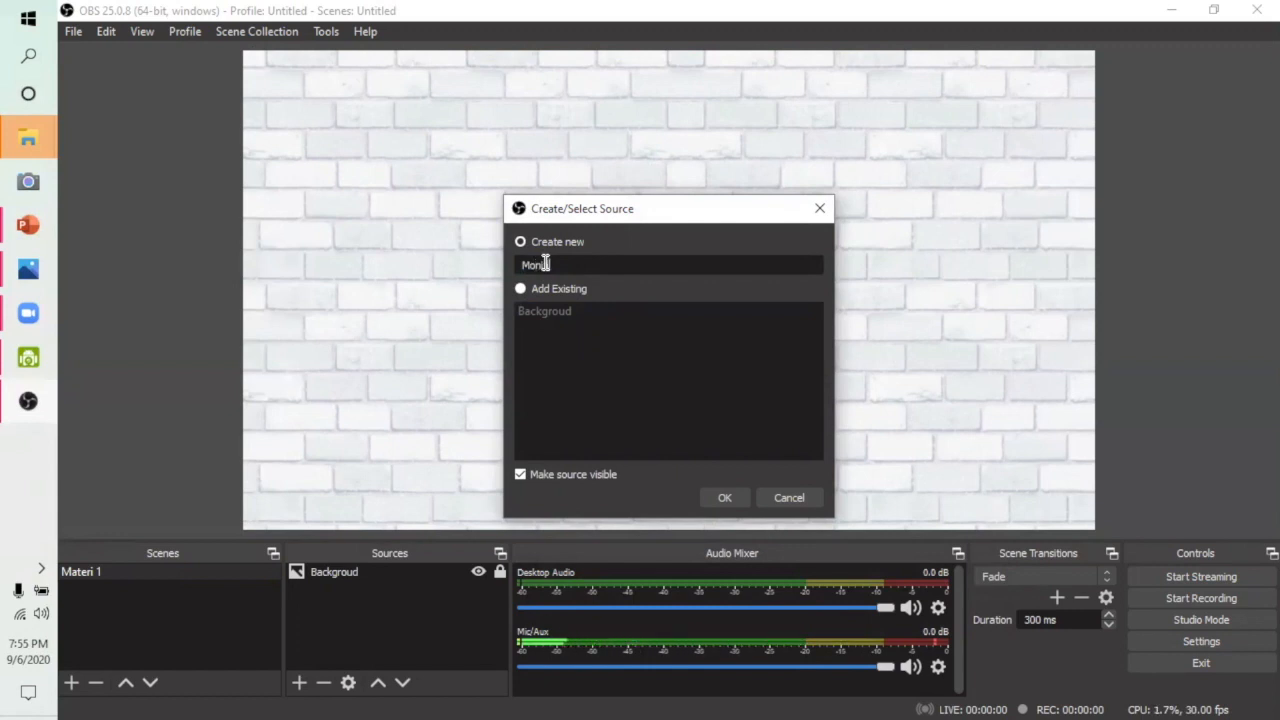
text(or)
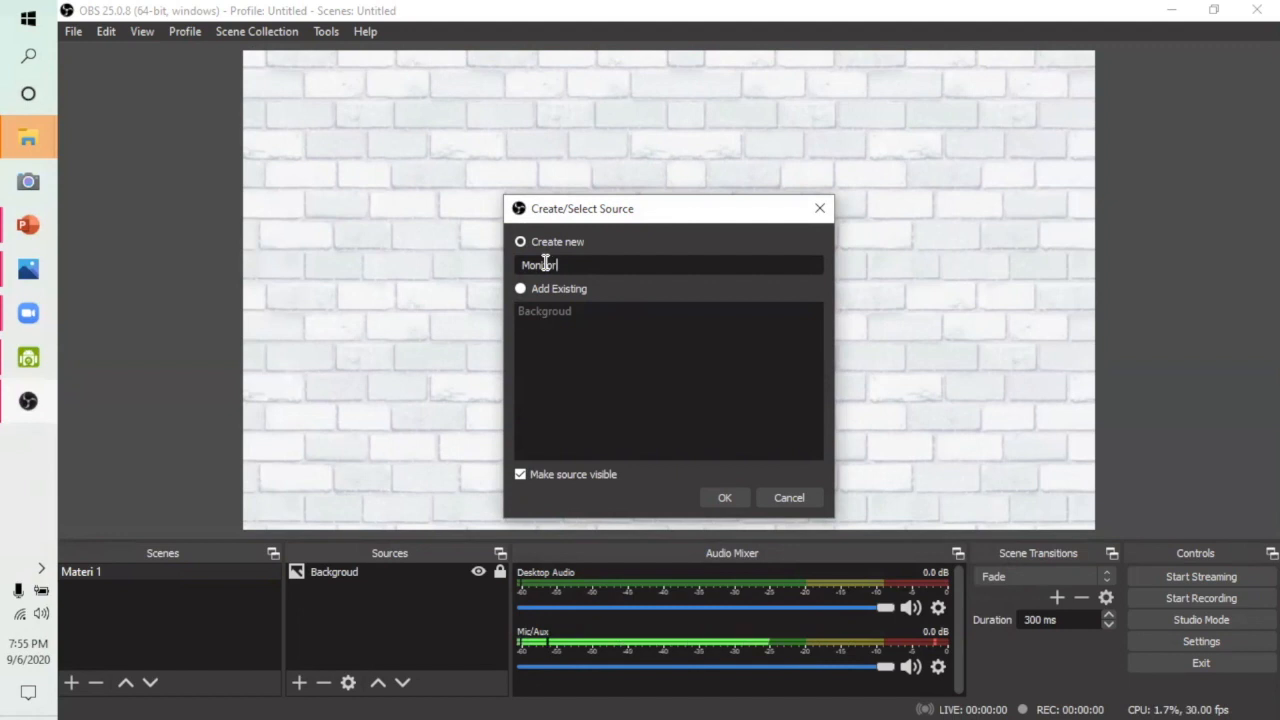
click(724, 497)
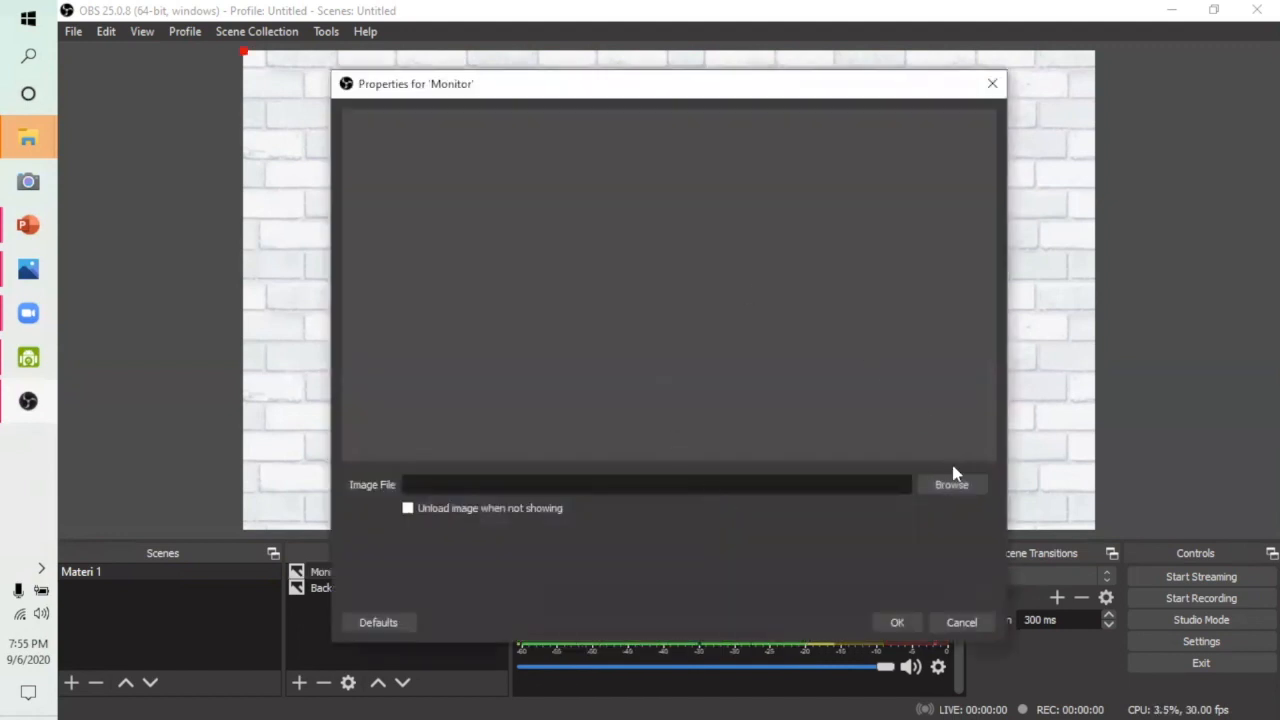
Load TV-set from the Properti OBS Pembelajaran folder as the Monitor source's image and accept the properties.
click(951, 485)
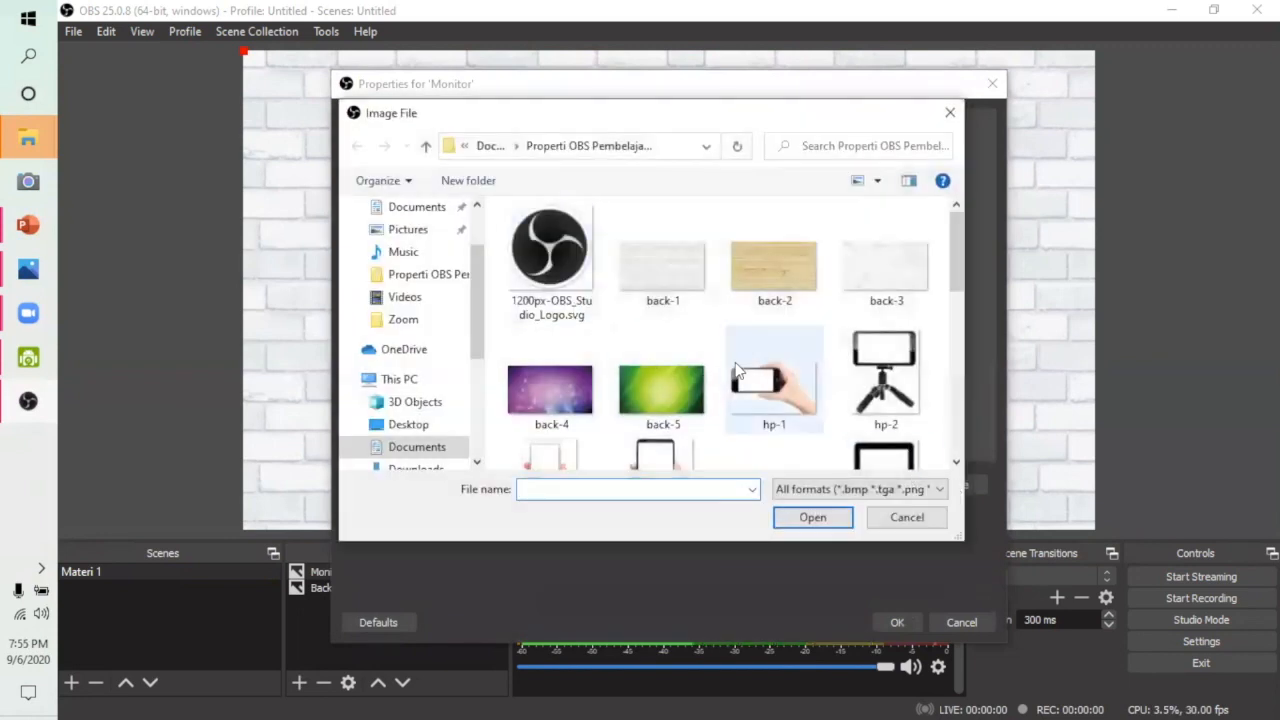
scroll(784, 380, down, 3)
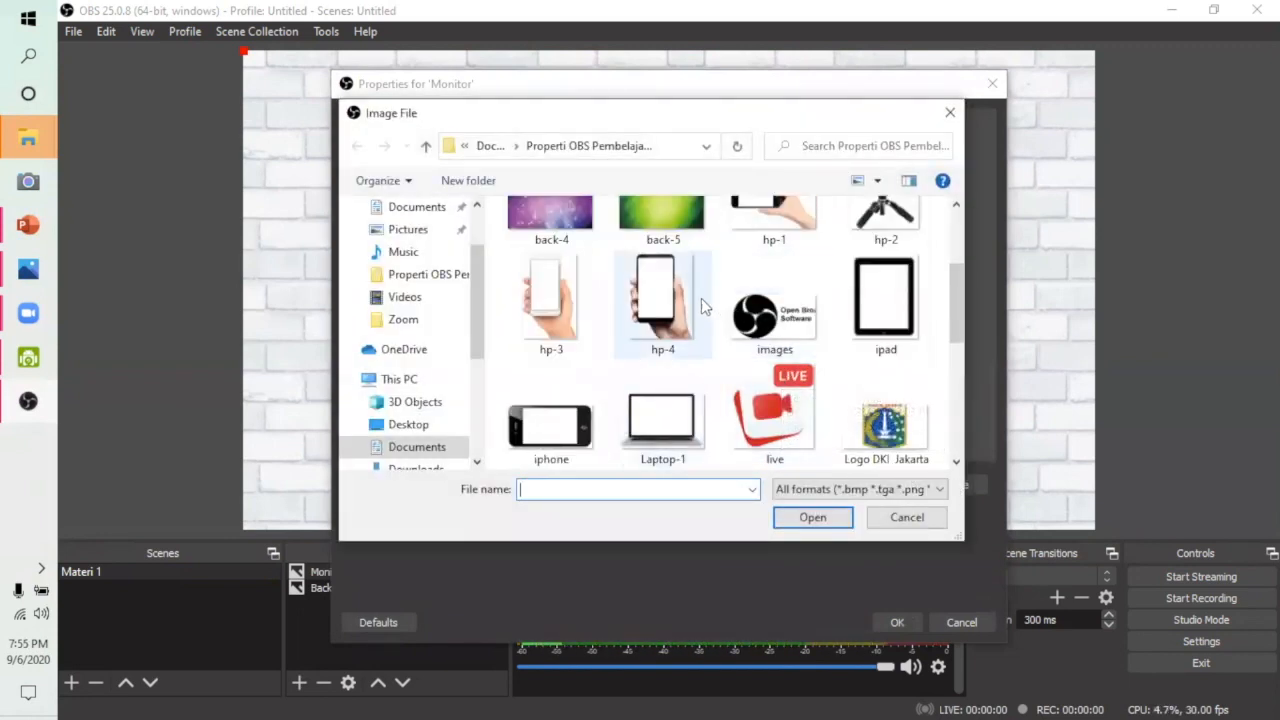
scroll(701, 296, down, 5)
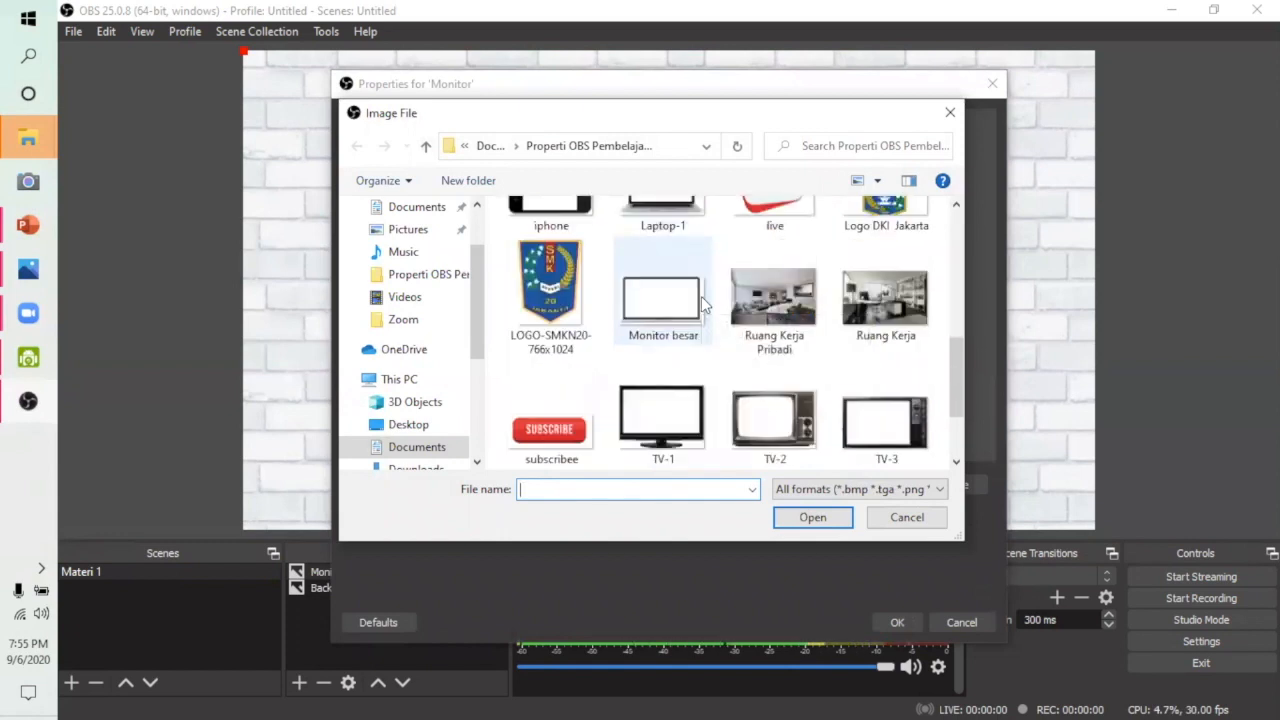
scroll(737, 381, down, 3)
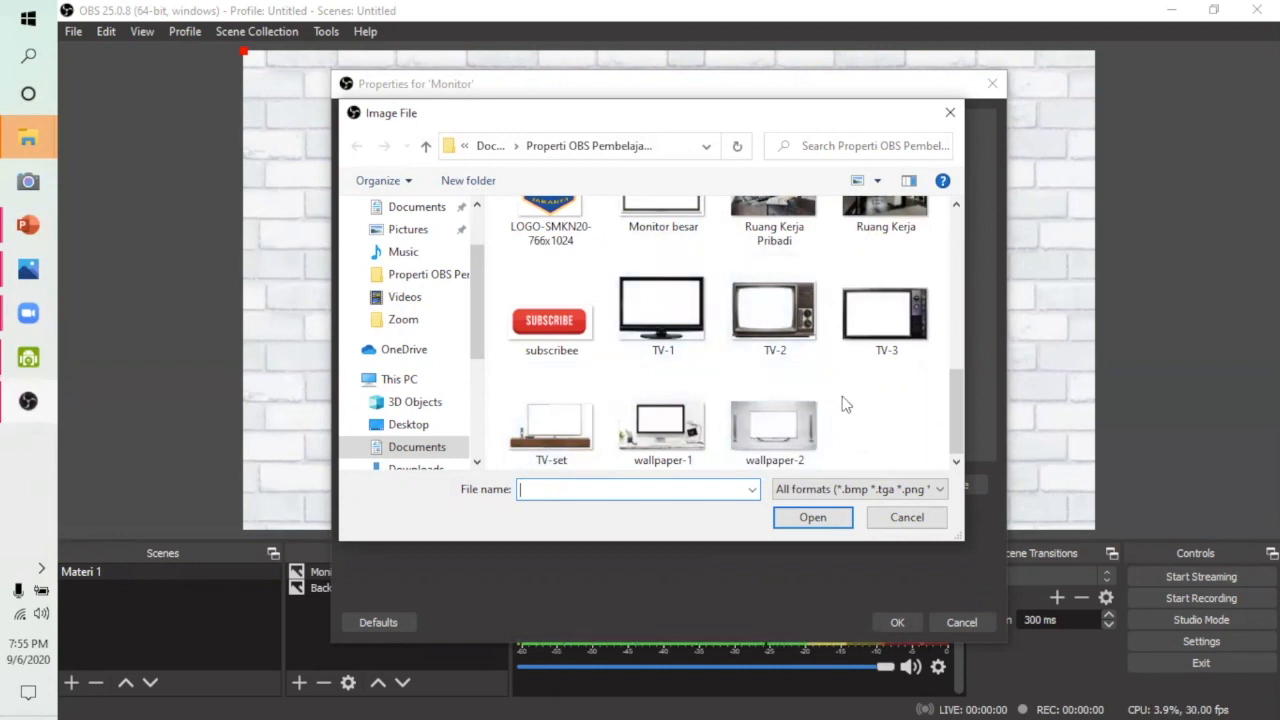
click(557, 430)
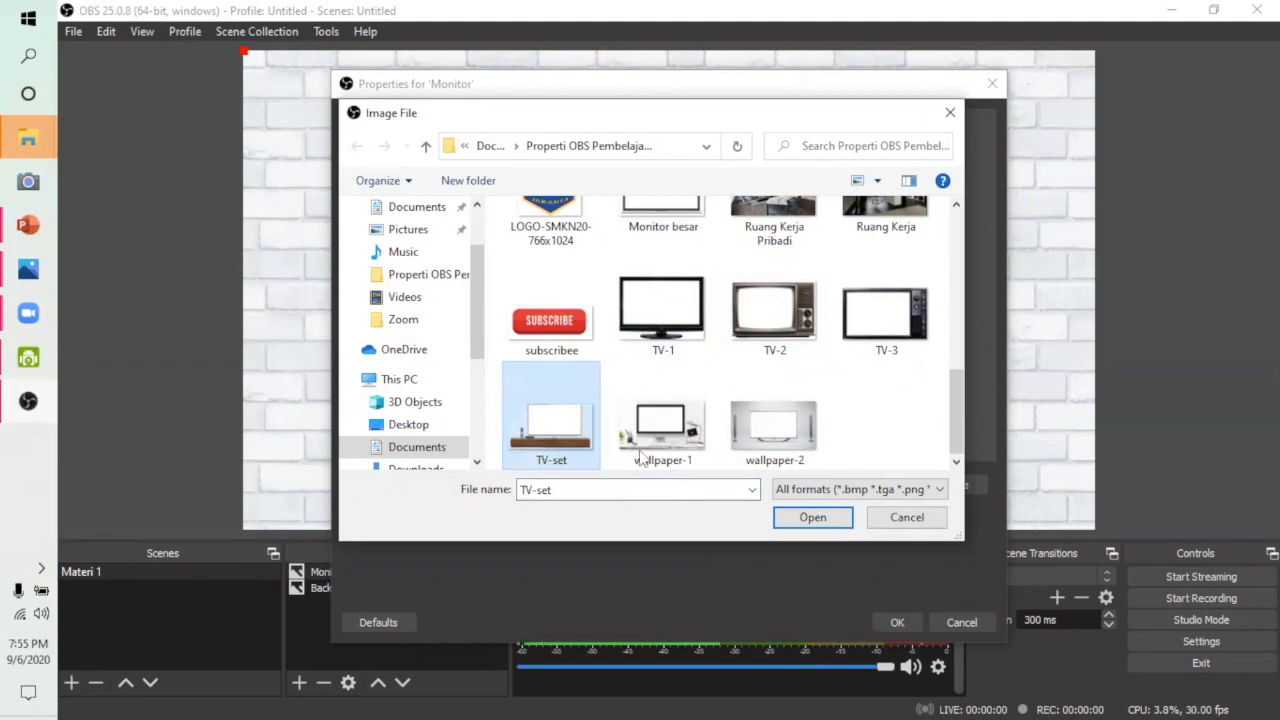
click(814, 519)
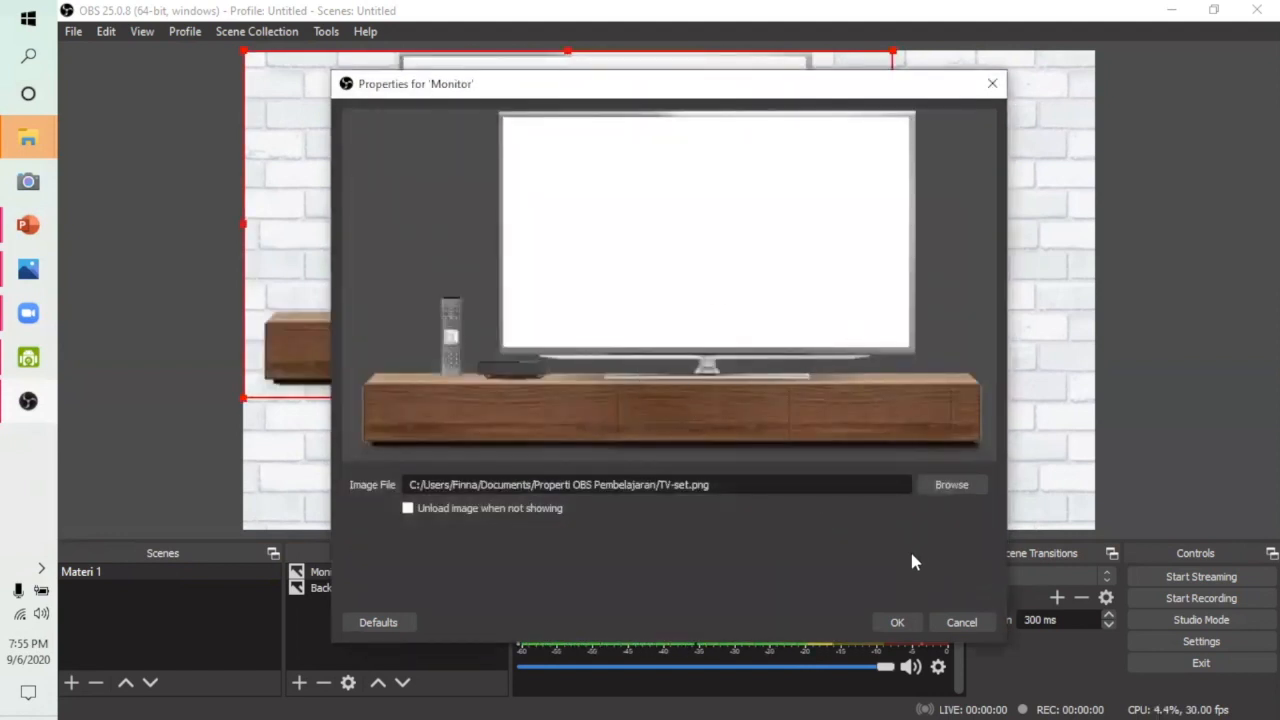
click(896, 623)
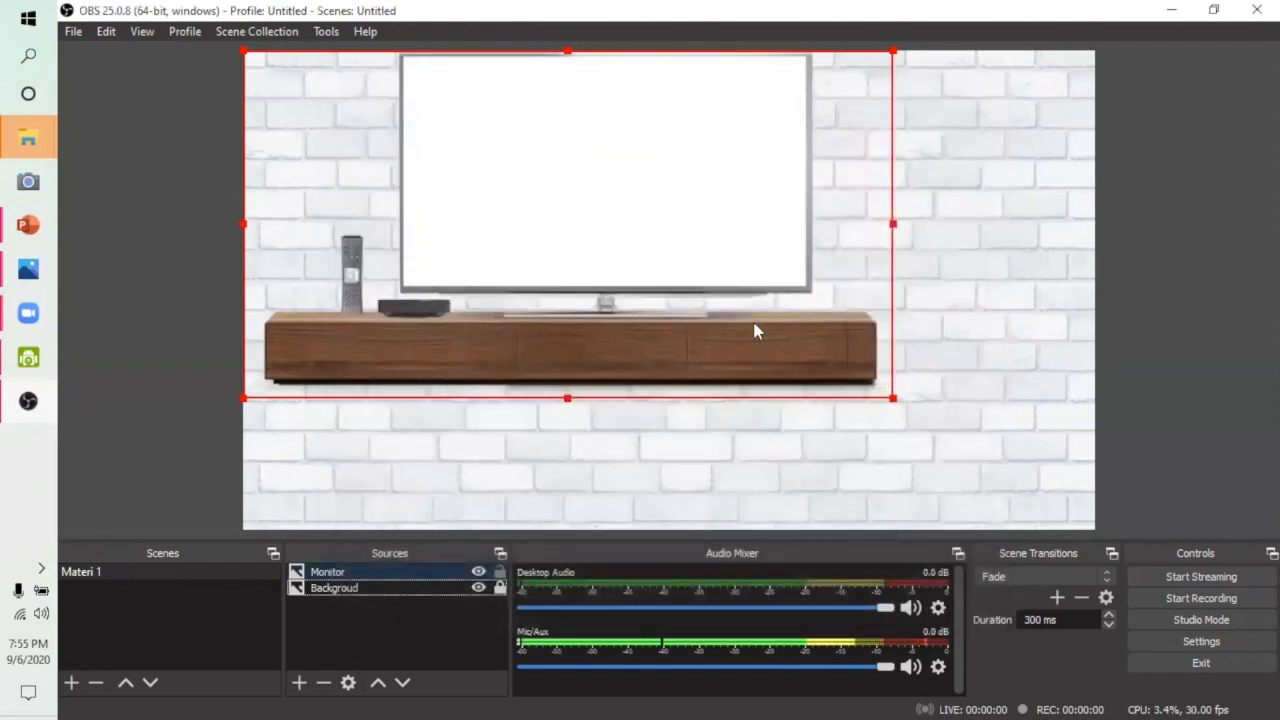
Move the TV set image into the lower part of the canvas and enlarge it to about 85% of the canvas width.
drag(657, 249, 635, 389)
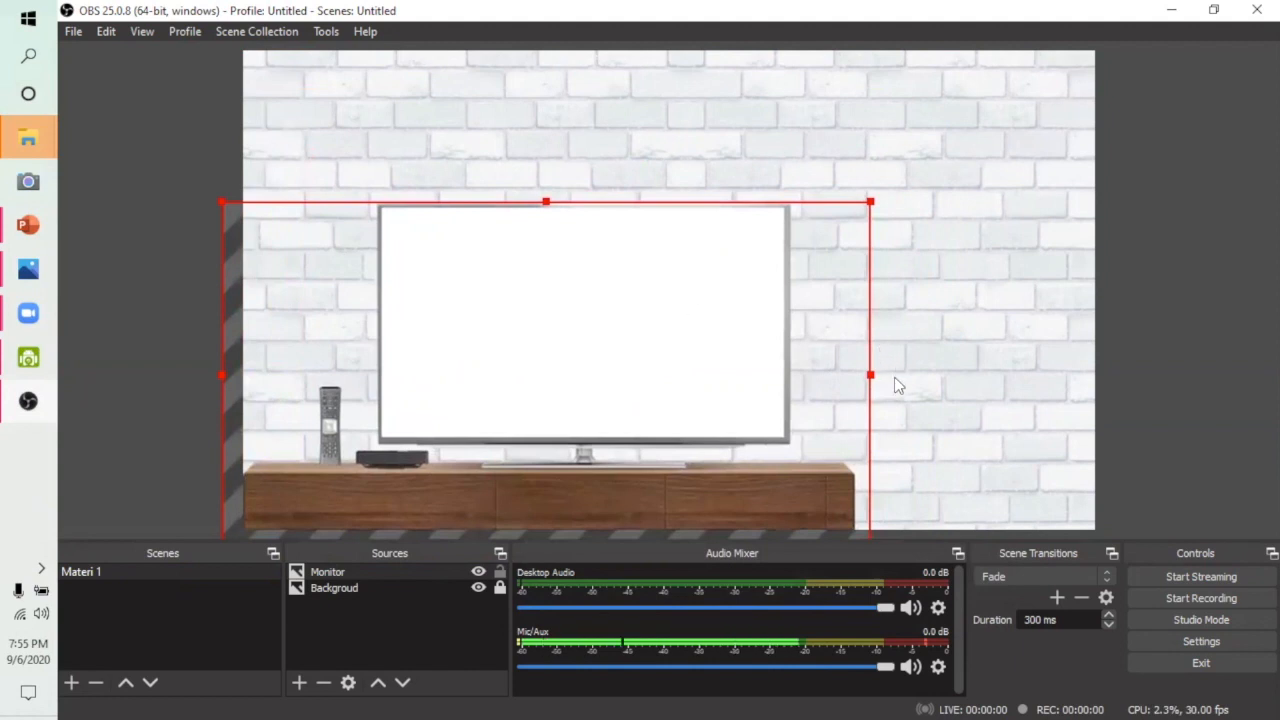
drag(640, 331, 669, 307)
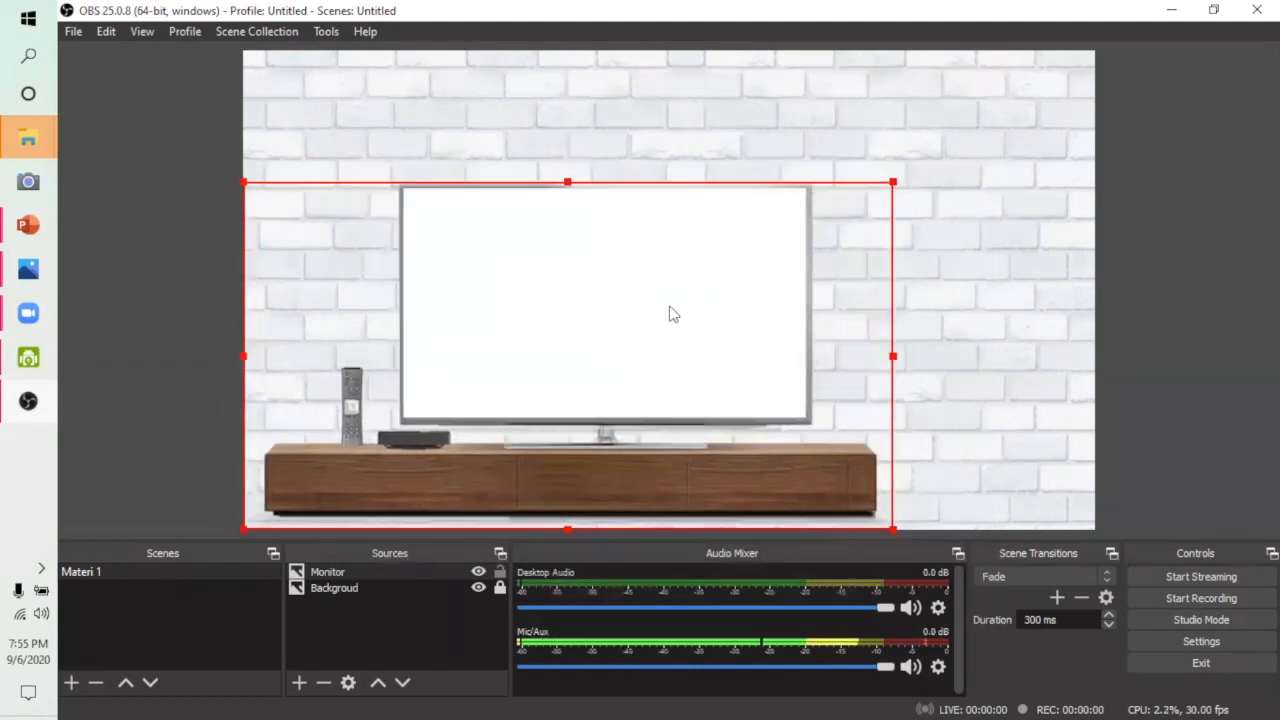
drag(723, 362, 716, 290)
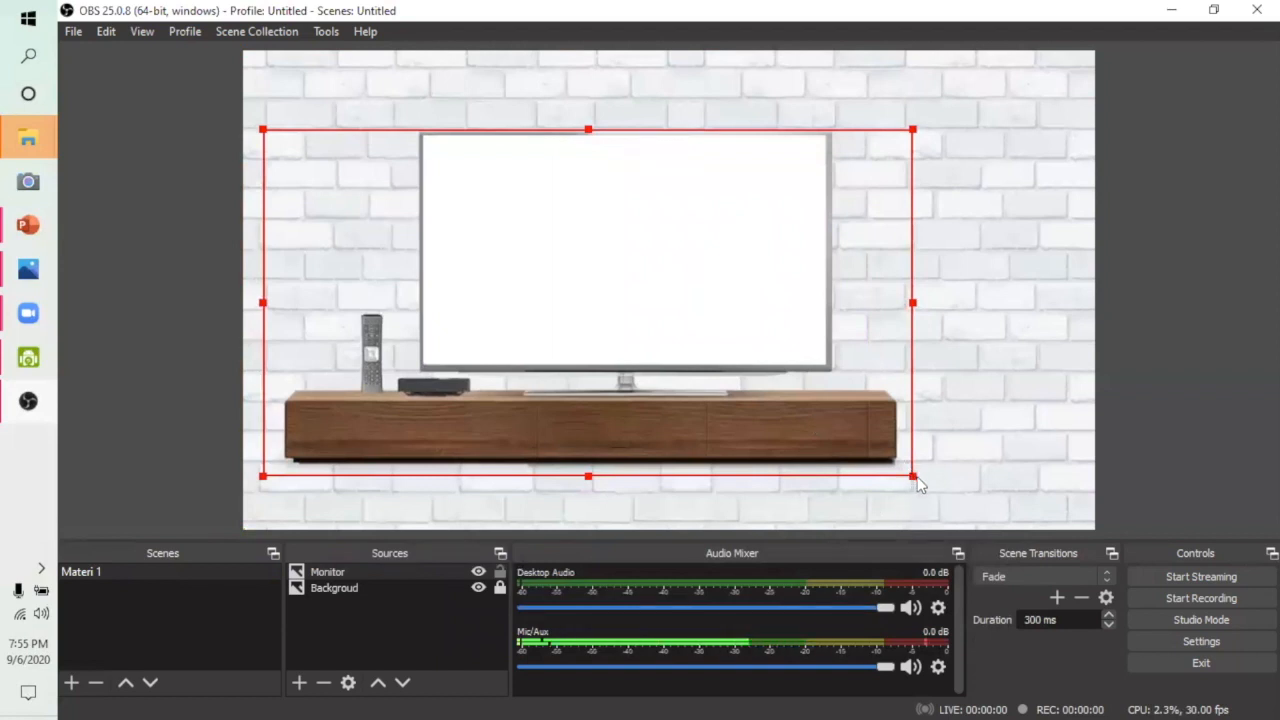
drag(912, 476, 984, 514)
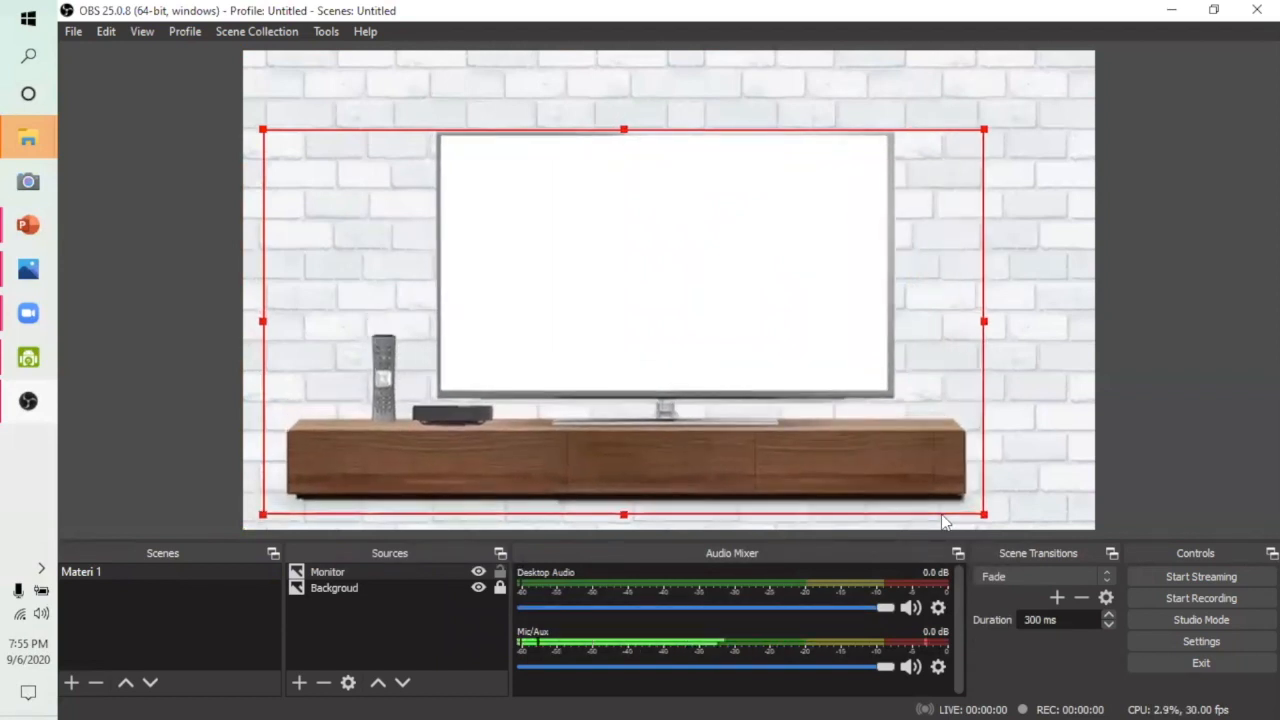
Move the TV set image so its cabinet sits in the canvas's lower-left corner, and lock the Monitor source.
drag(857, 470, 815, 510)
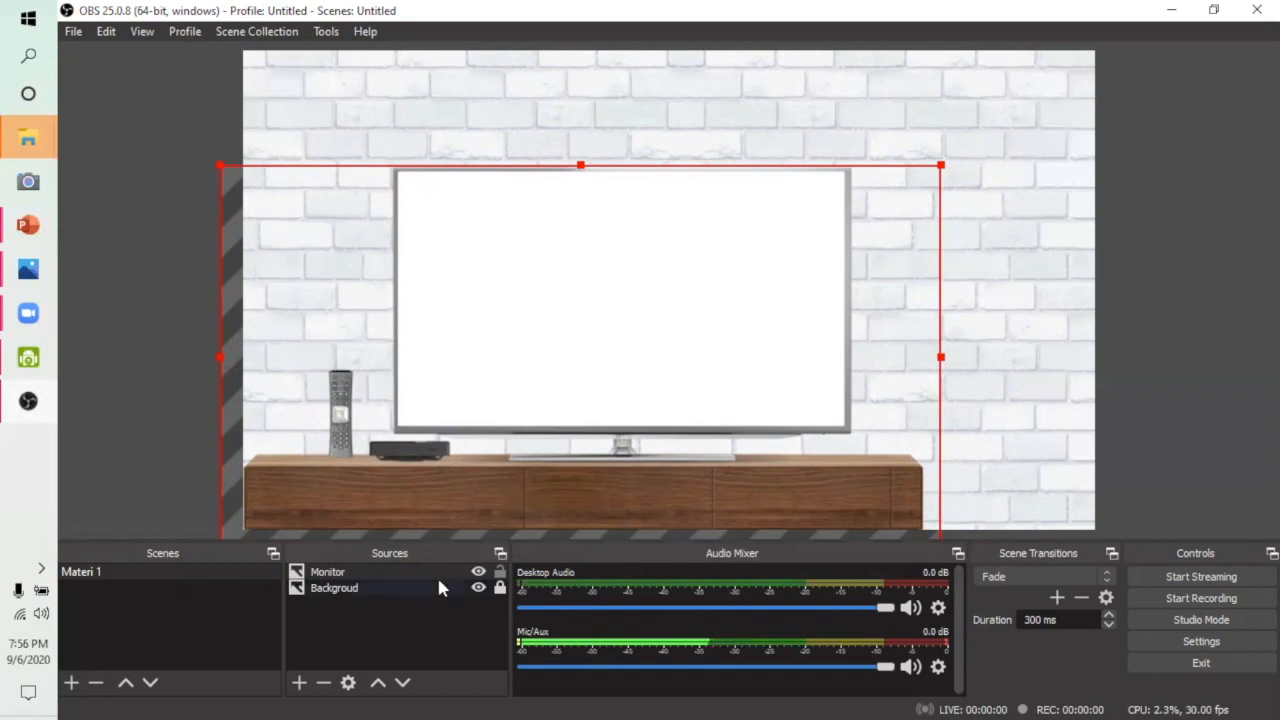
click(500, 572)
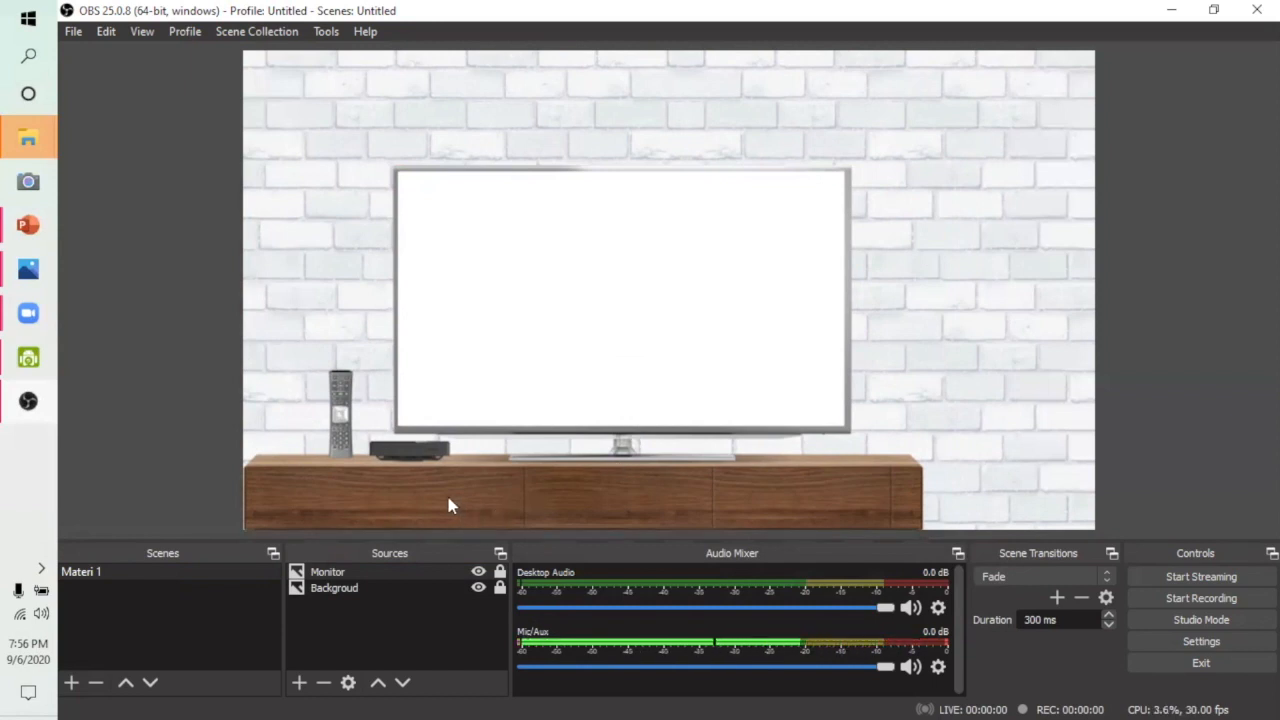
click(500, 572)
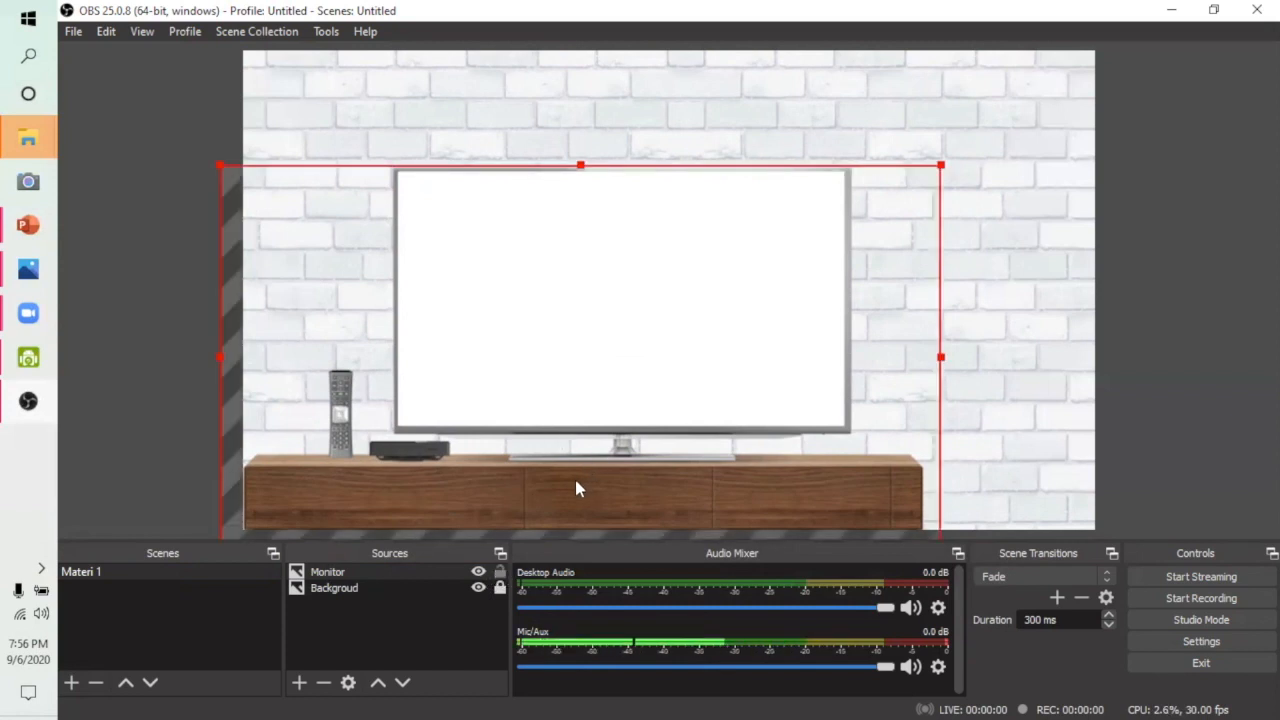
click(500, 572)
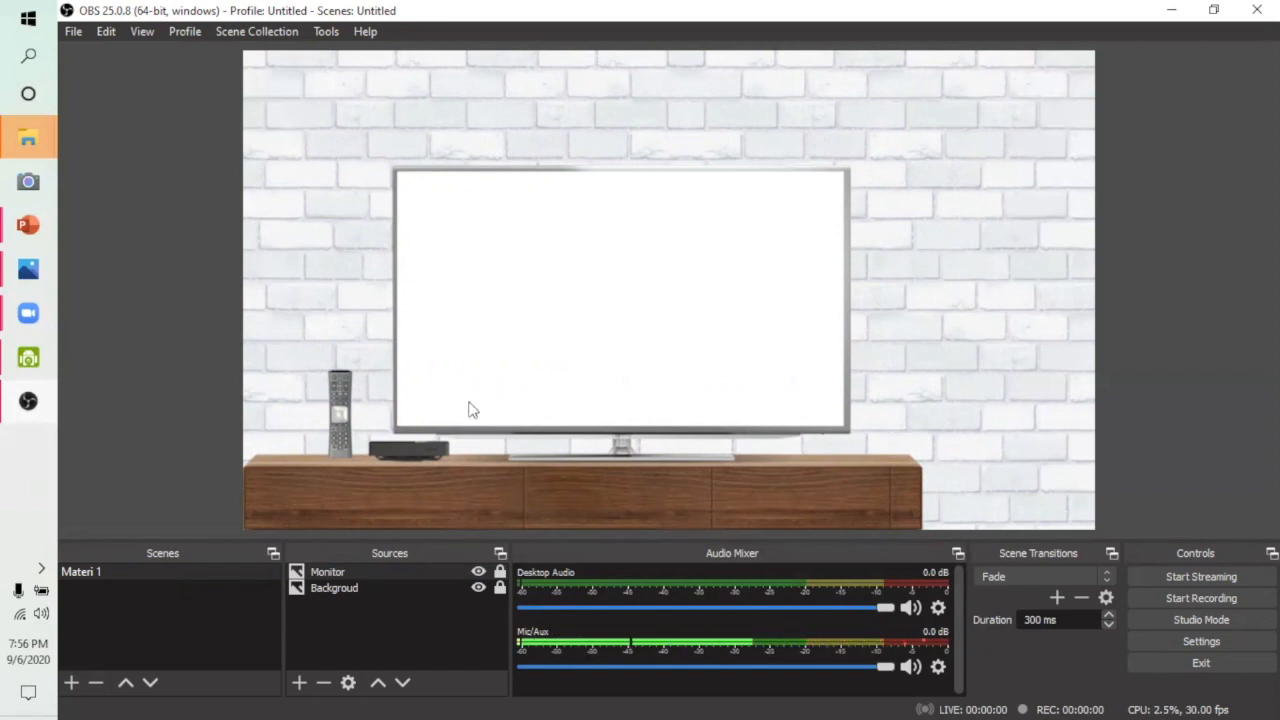
Create a window capture source named "PPT" above the Monitor source and check which windows it can capture.
click(299, 684)
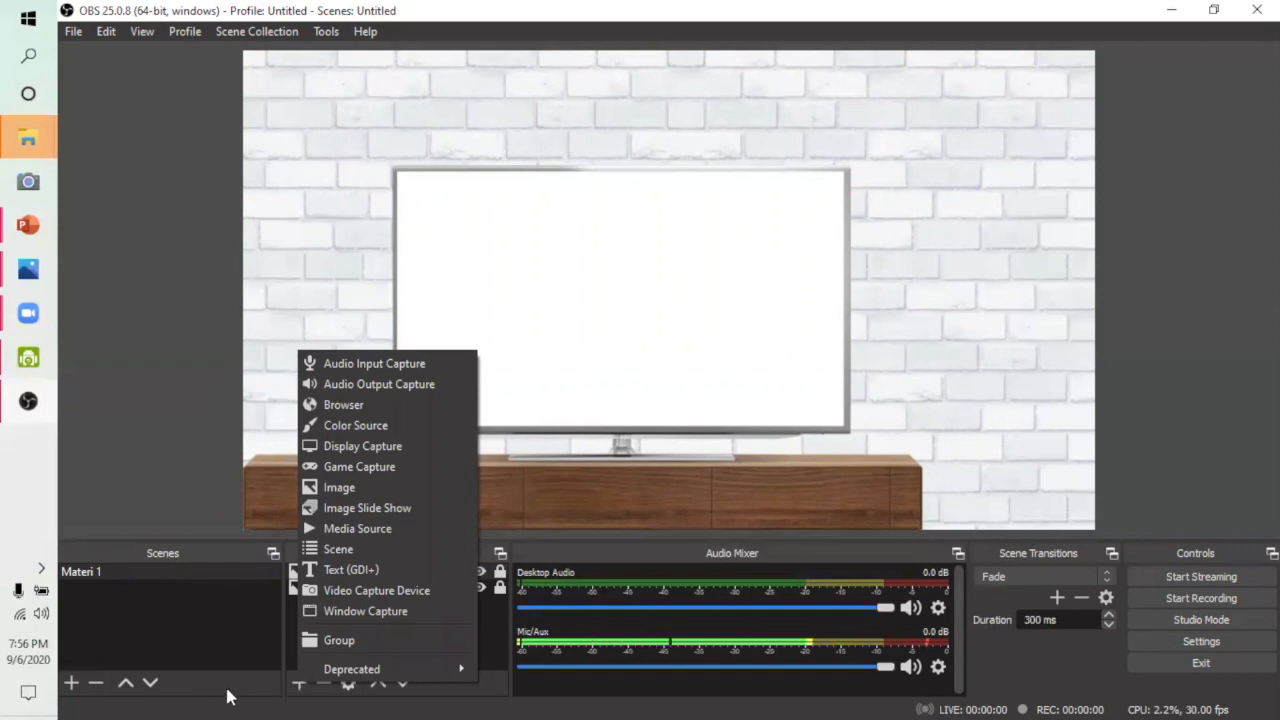
click(352, 613)
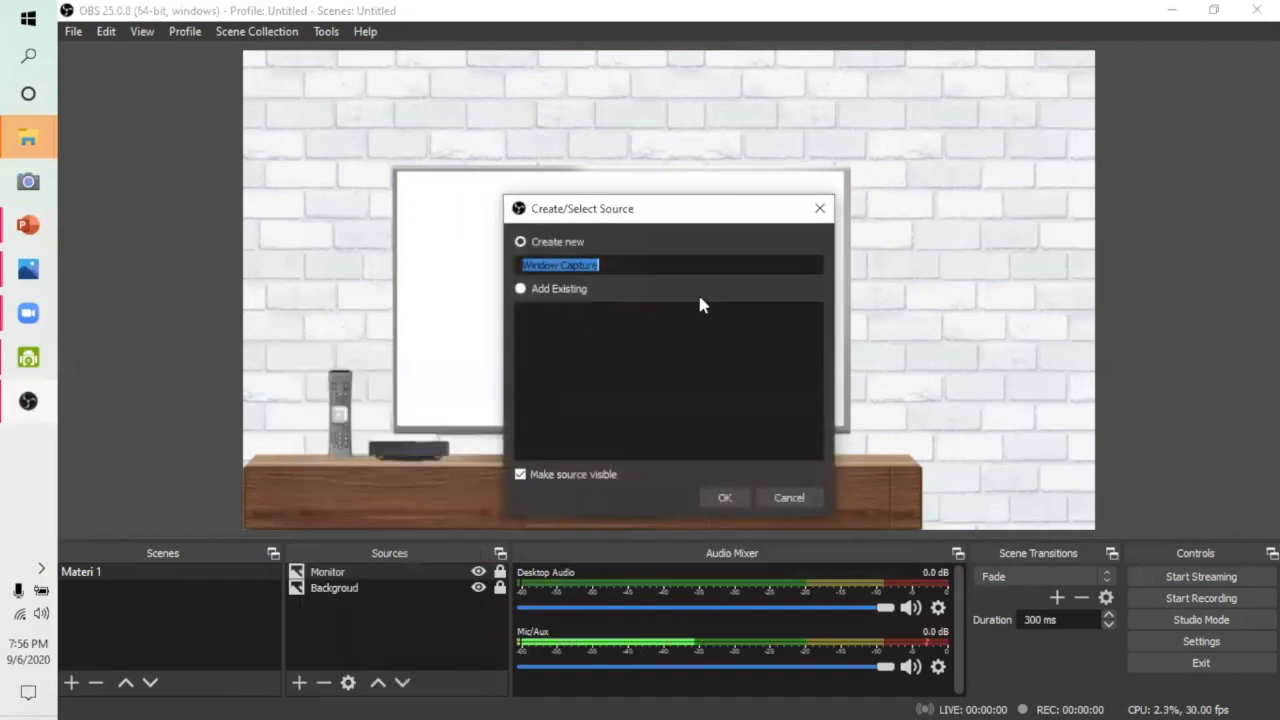
key(BackSpace)
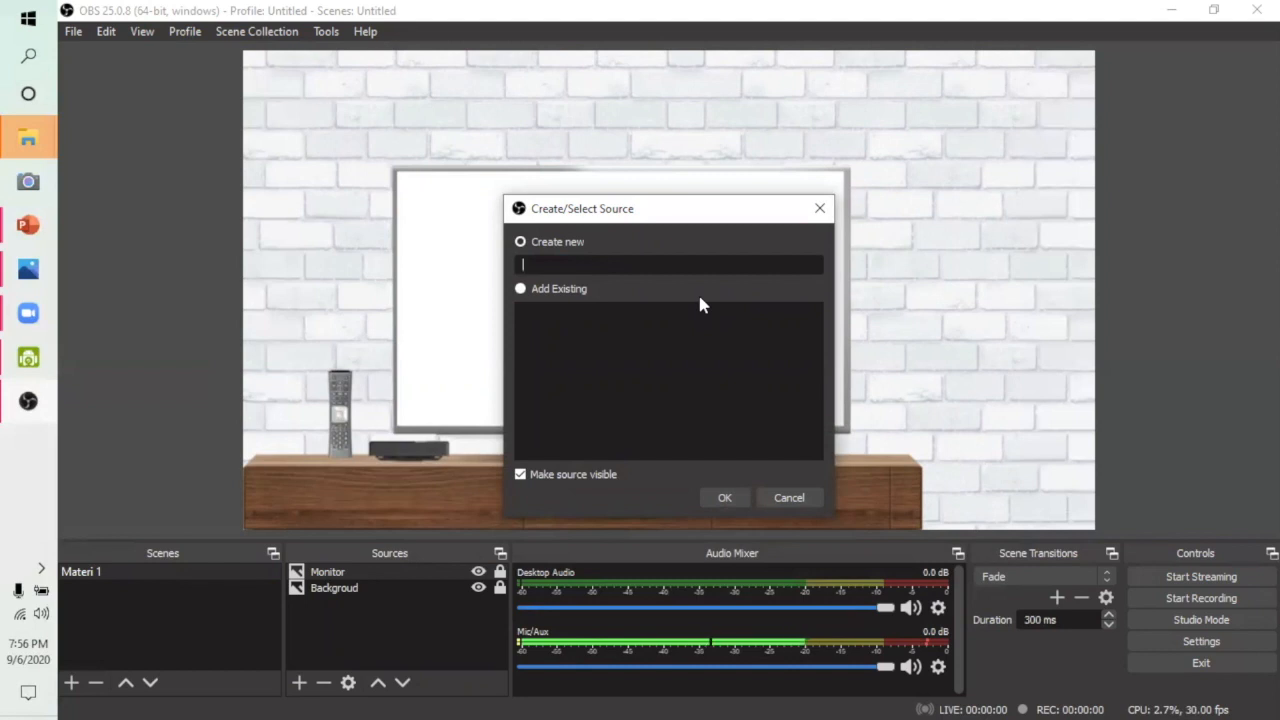
text(PPT)
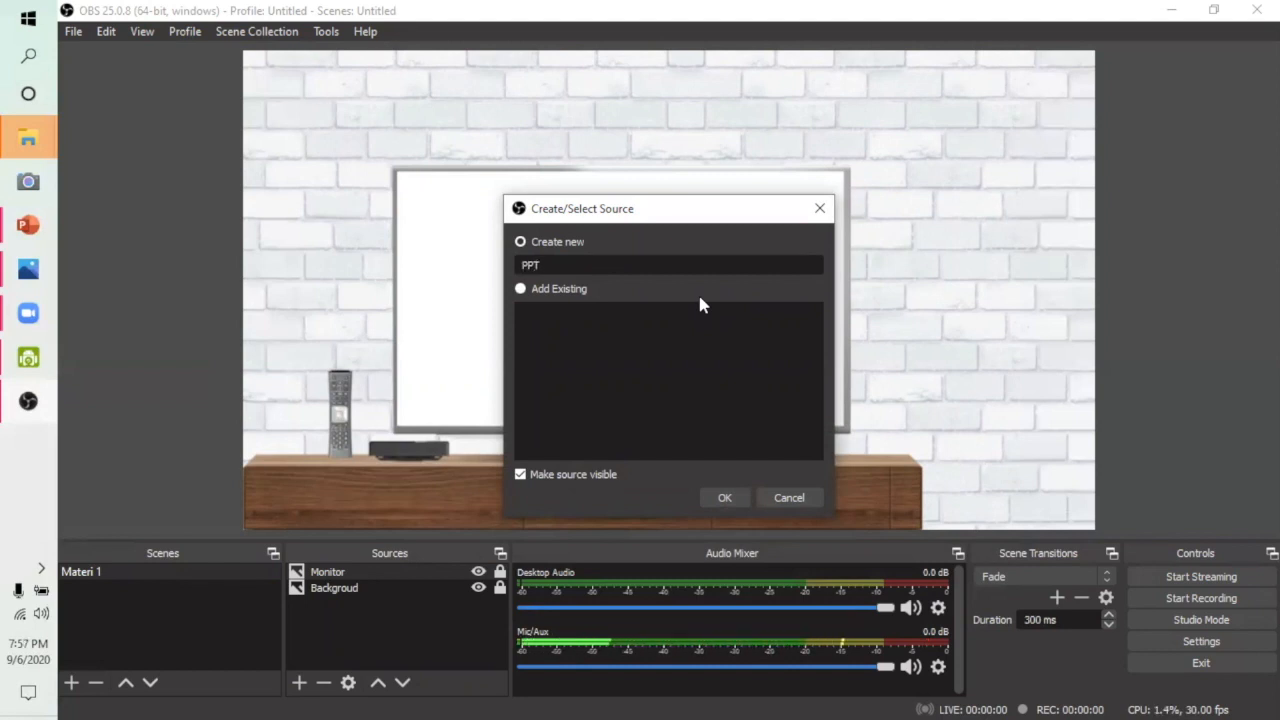
click(726, 502)
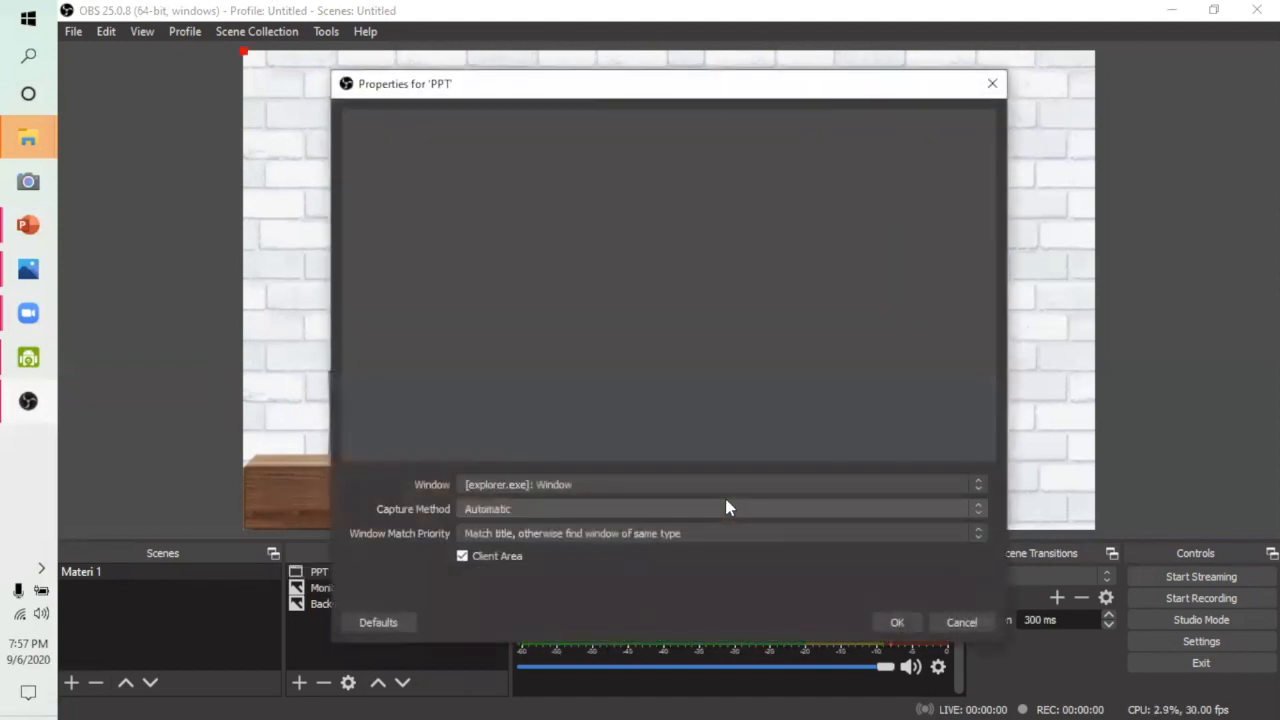
click(979, 488)
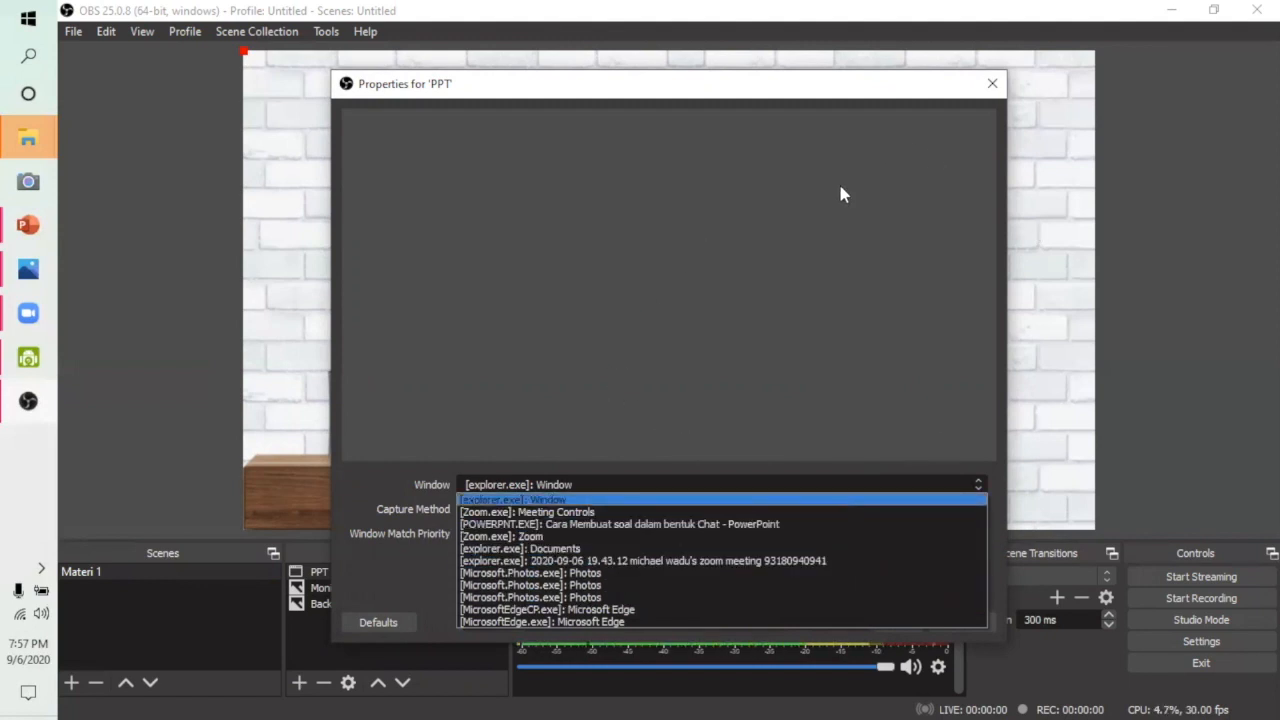
click(993, 87)
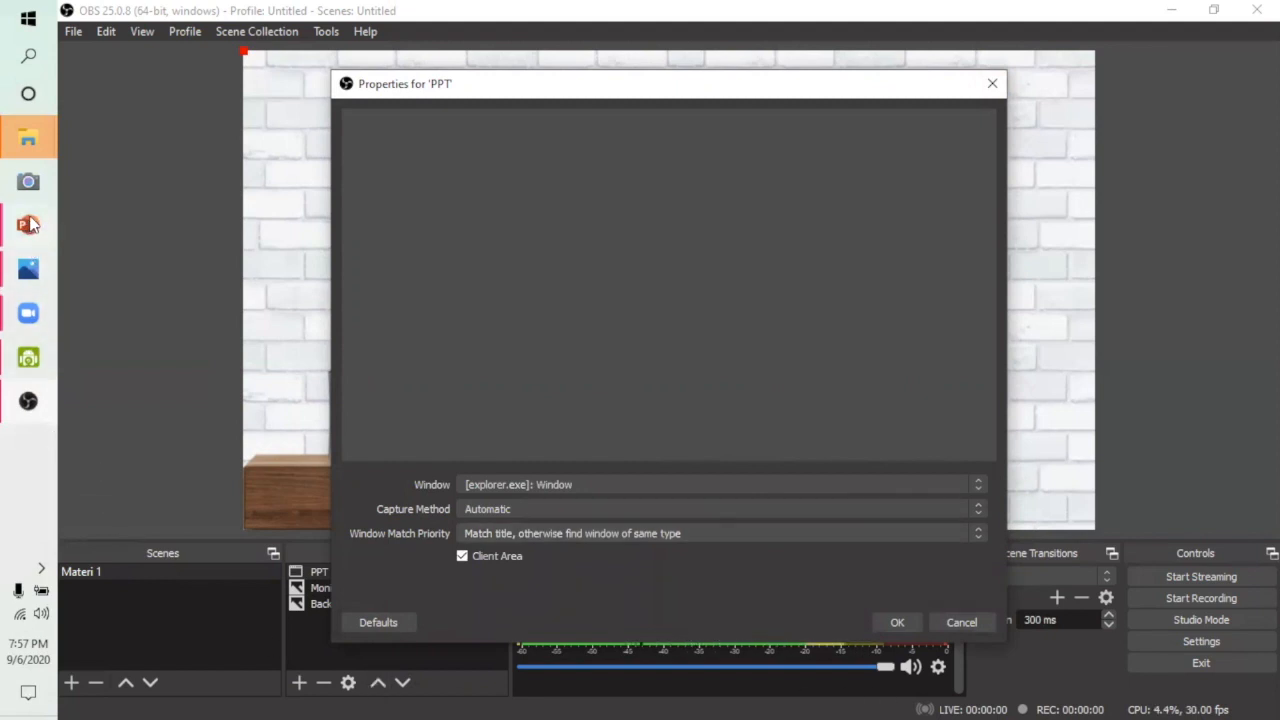
In PowerPoint, set the BAB I show type to Browsed by an individual (window), start it from the beginning, and return to OBS.
mouse_move(30, 224)
click(142, 315)
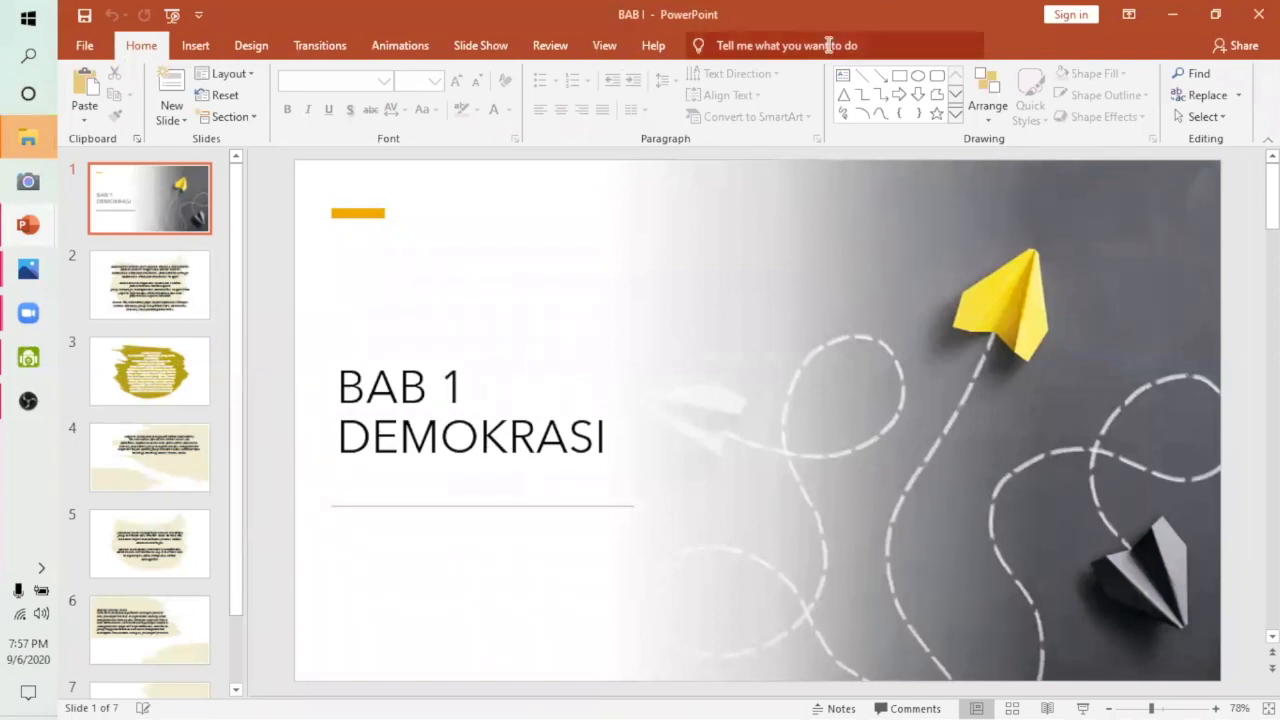
click(482, 46)
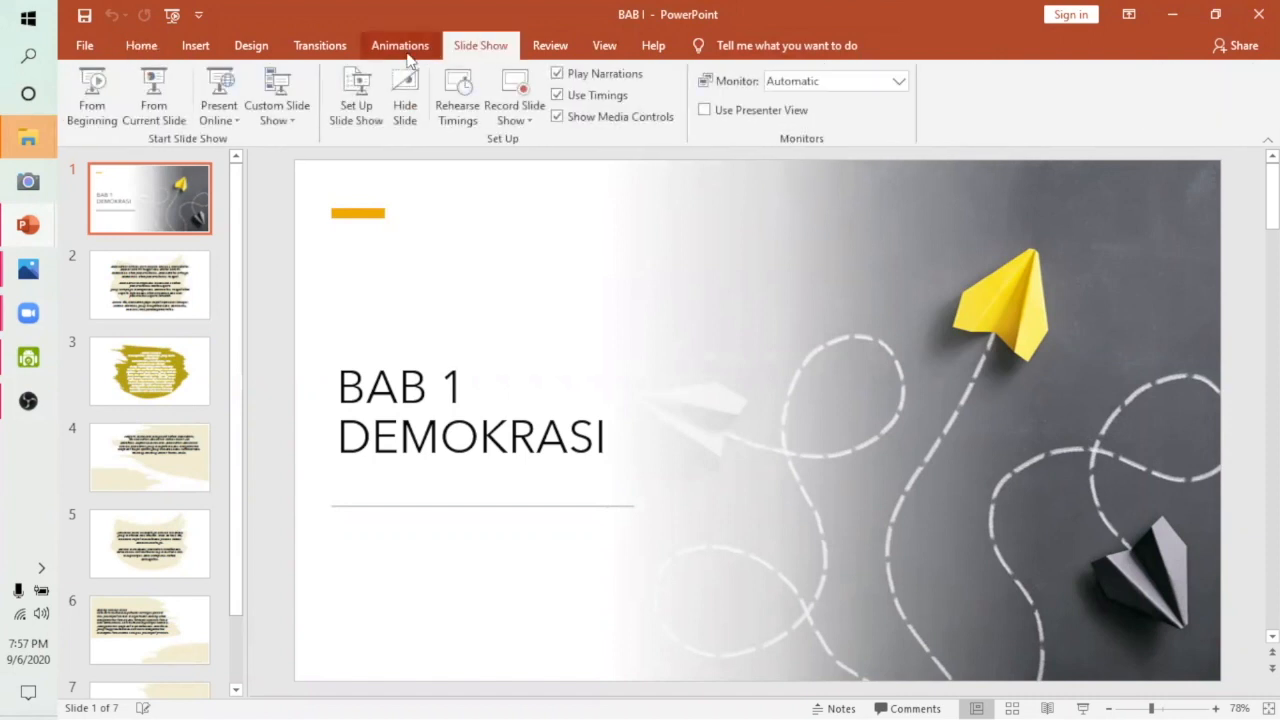
click(358, 96)
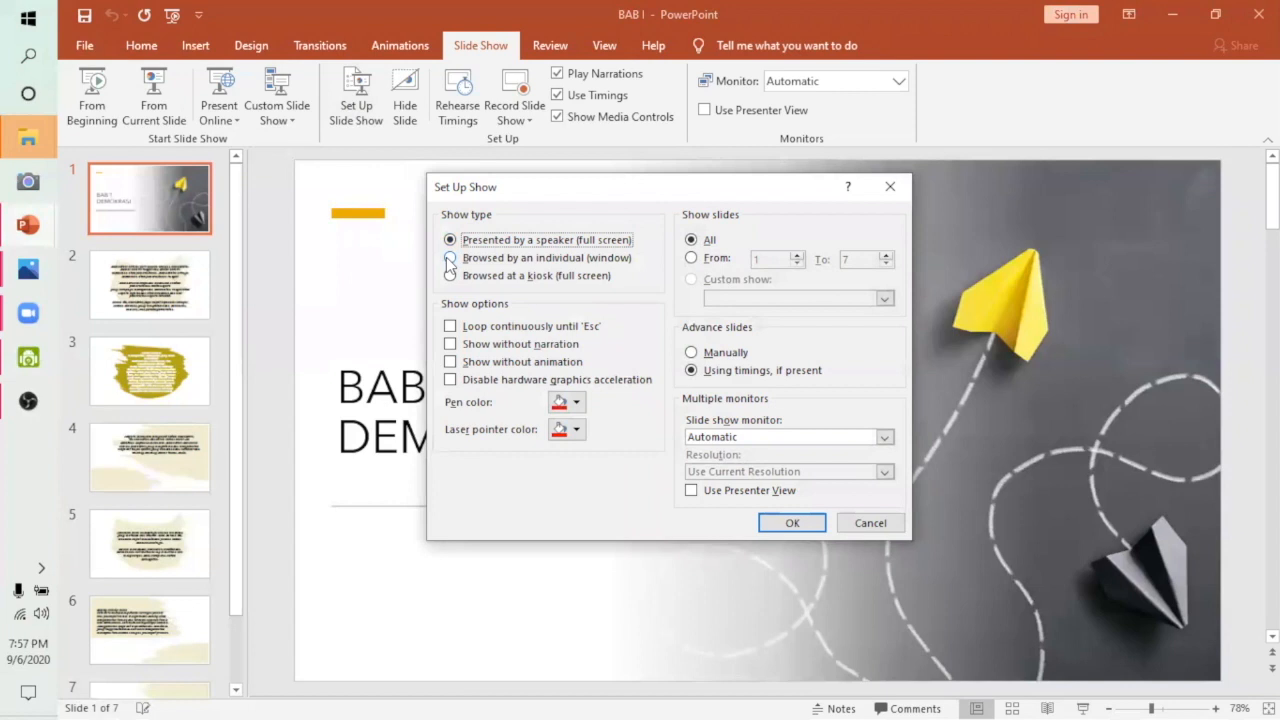
click(450, 258)
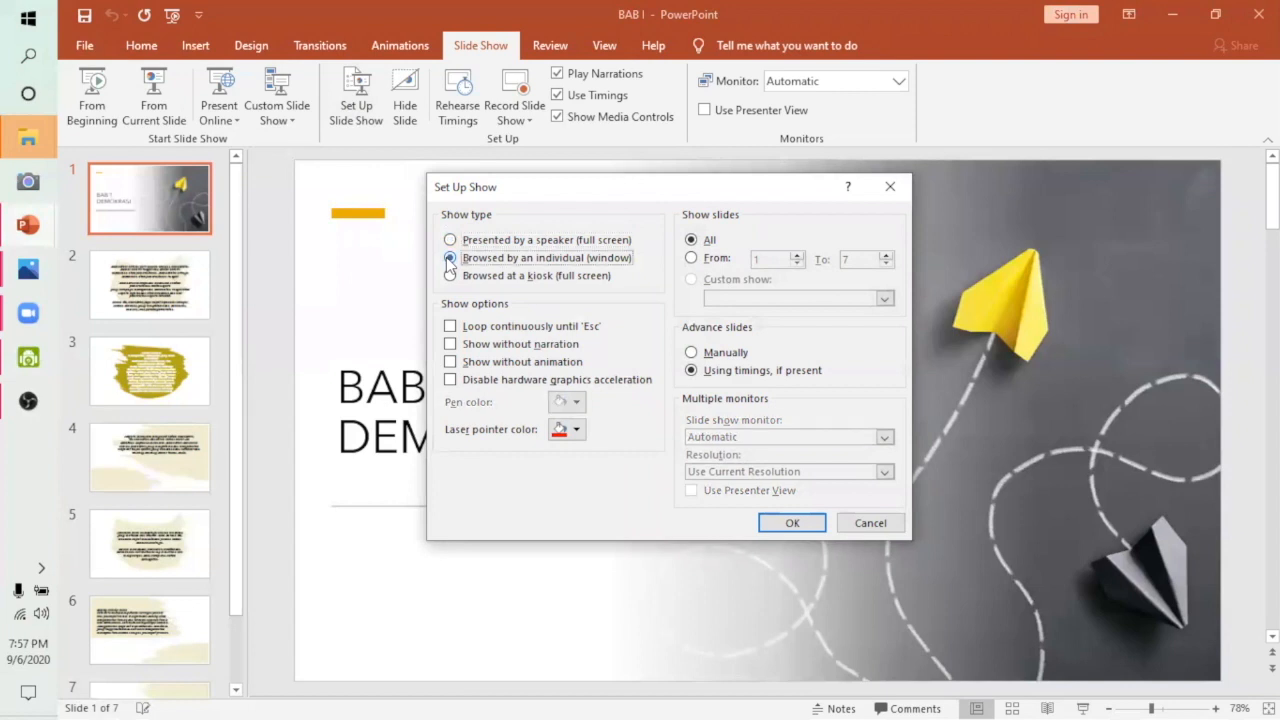
click(790, 523)
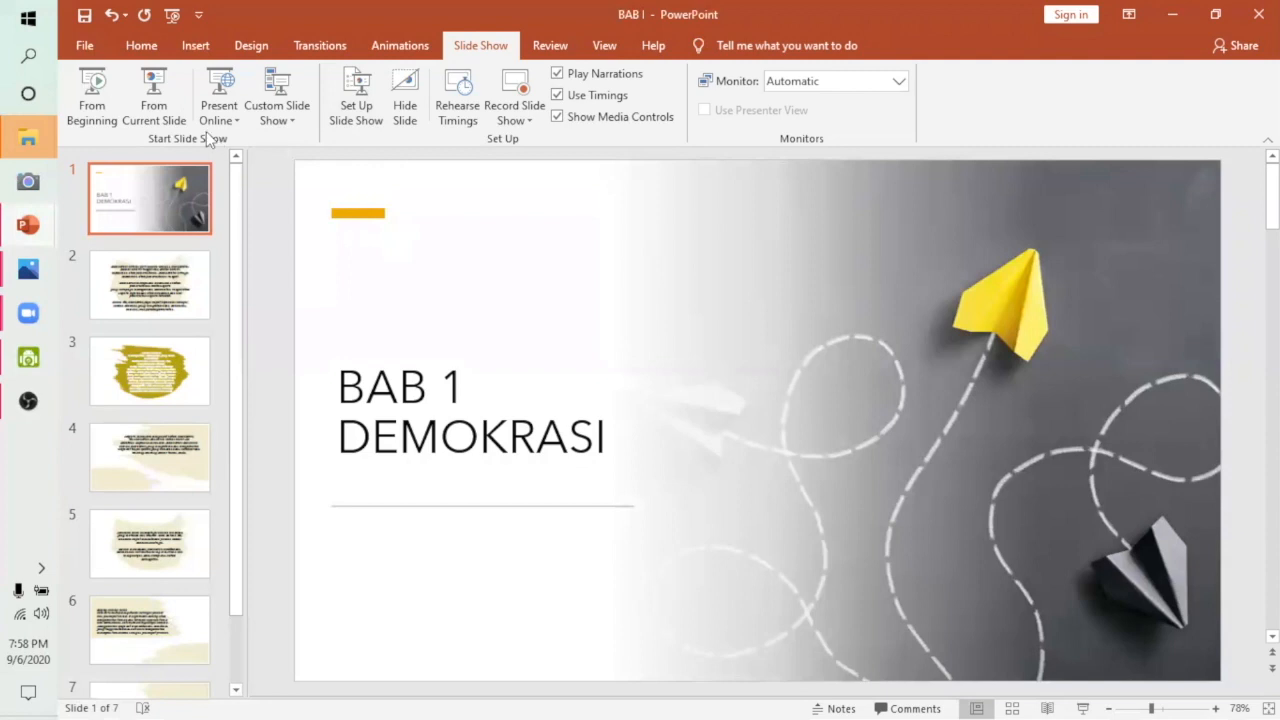
click(97, 100)
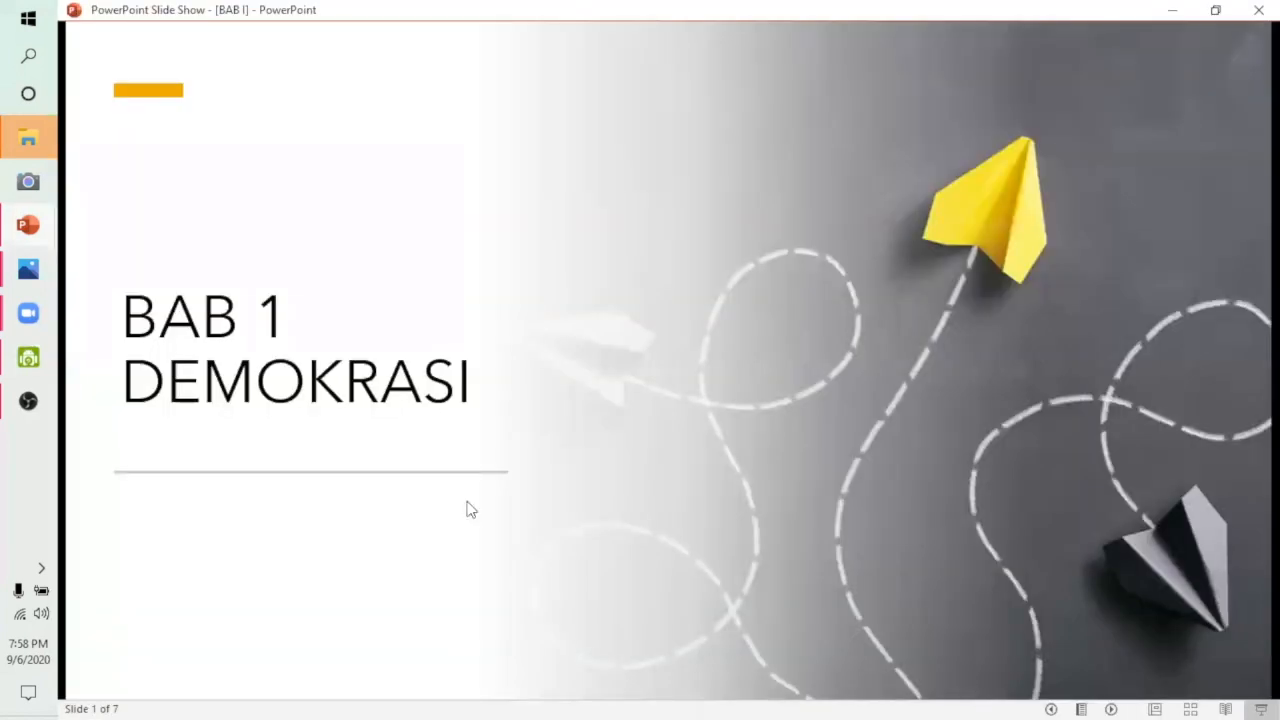
click(28, 402)
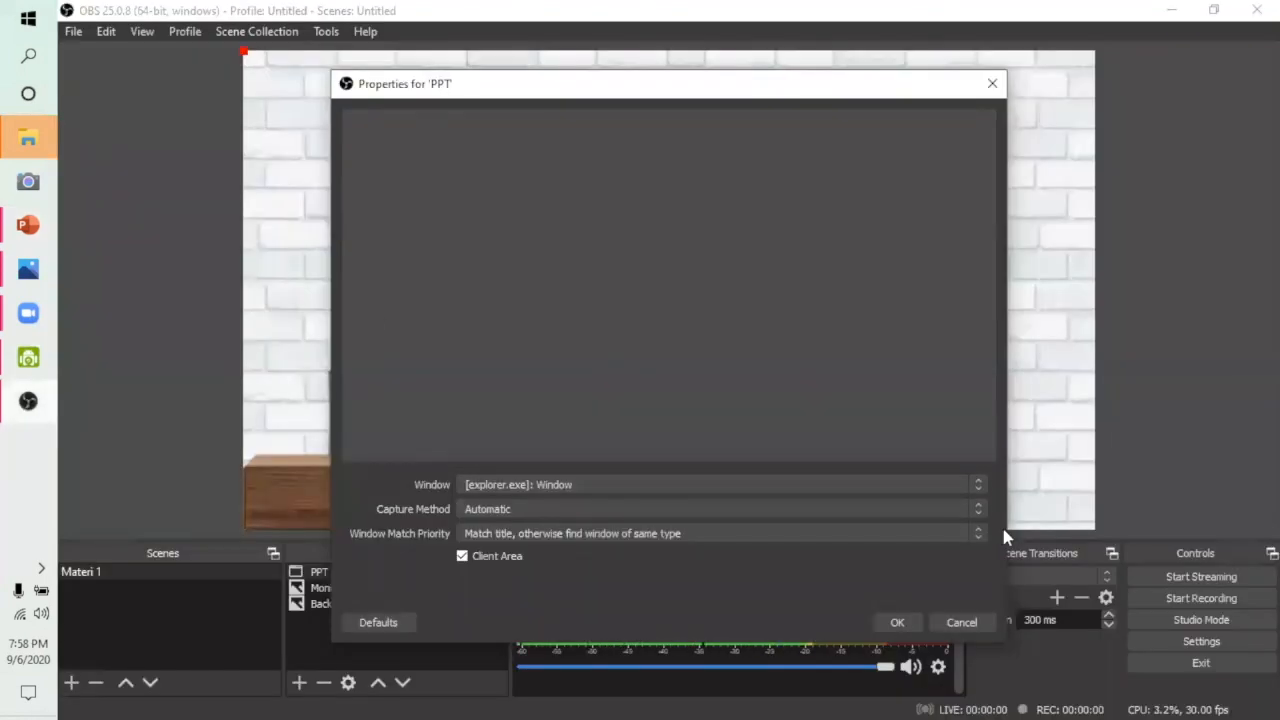
Discard the PPT source's unsaved properties and remove that source from the Materi 1 scene.
click(976, 490)
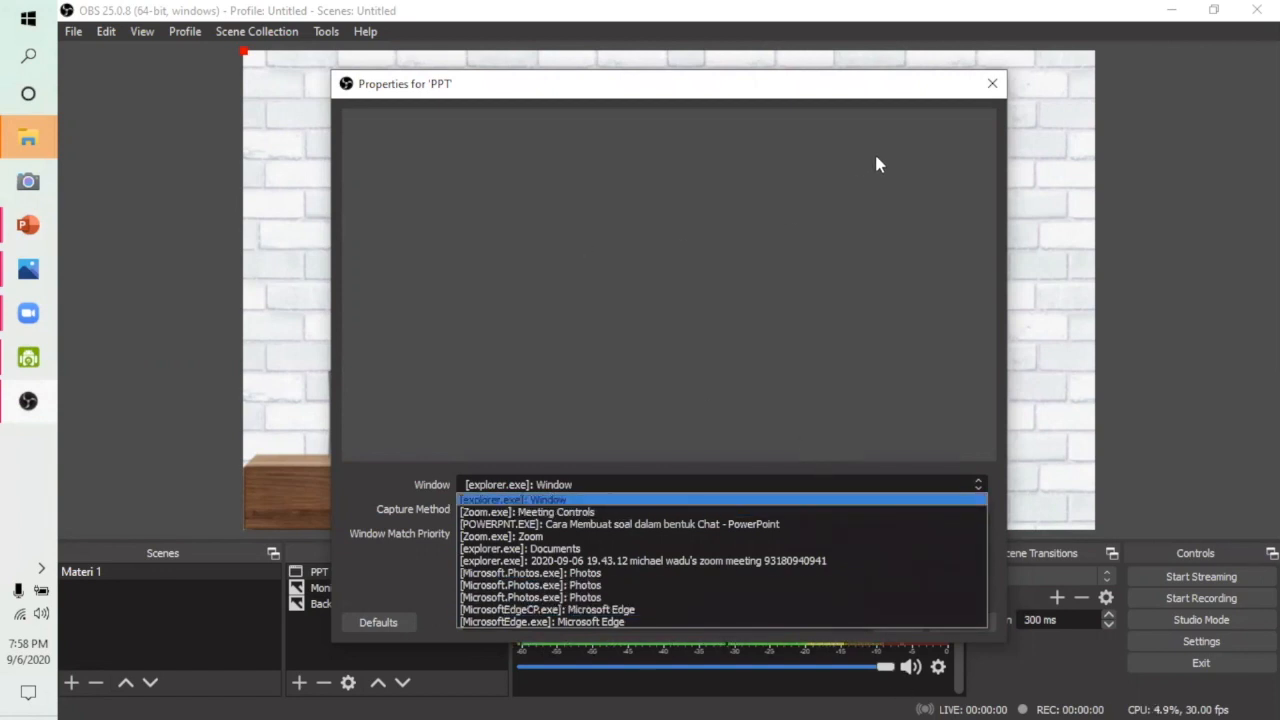
click(992, 88)
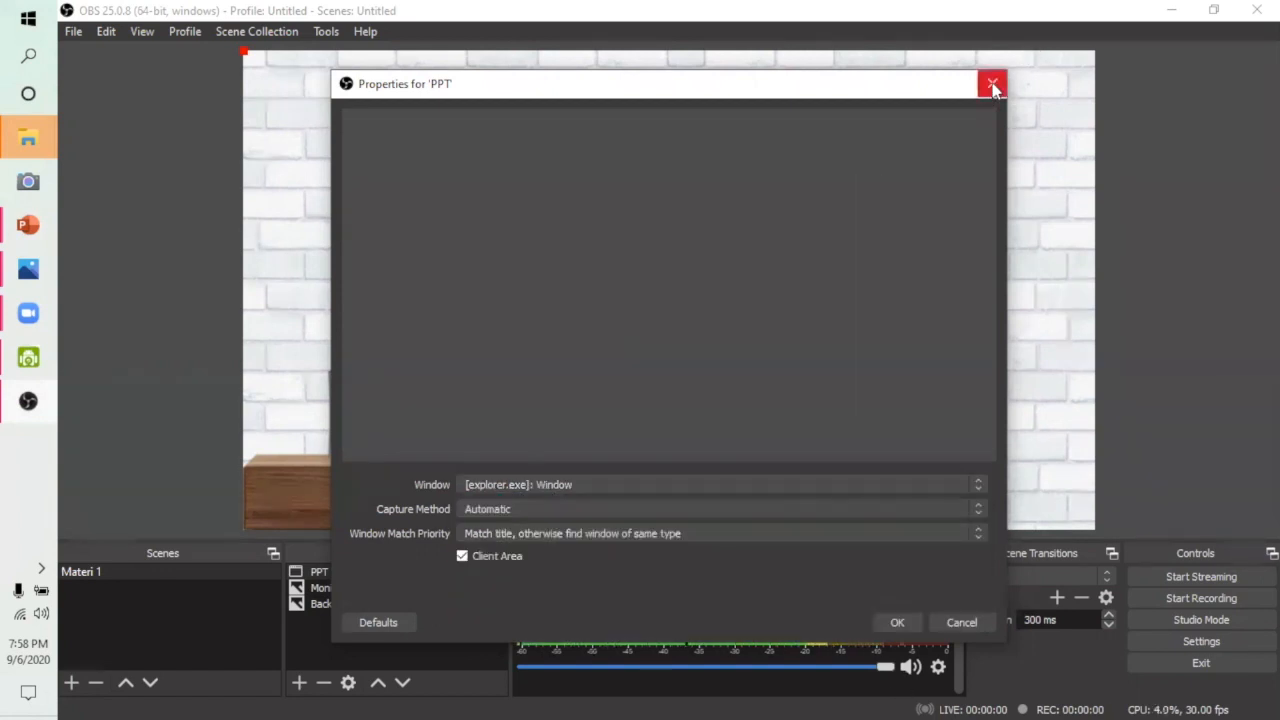
click(992, 86)
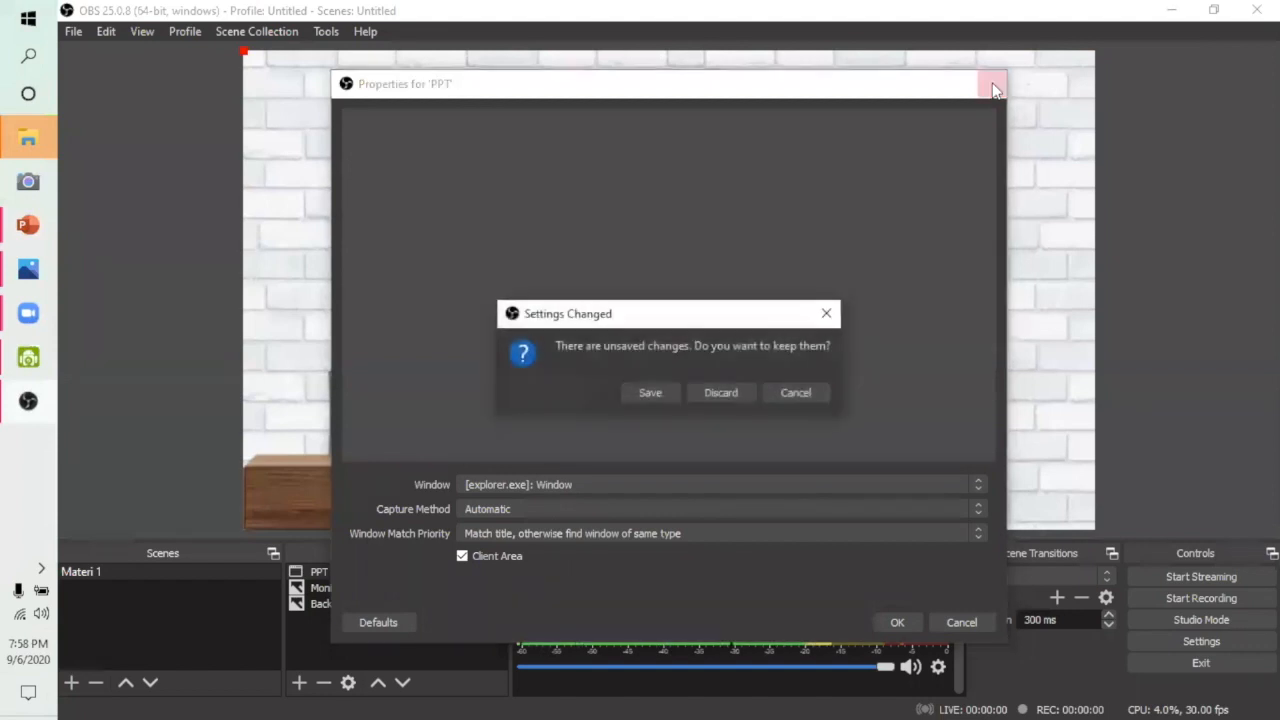
click(718, 393)
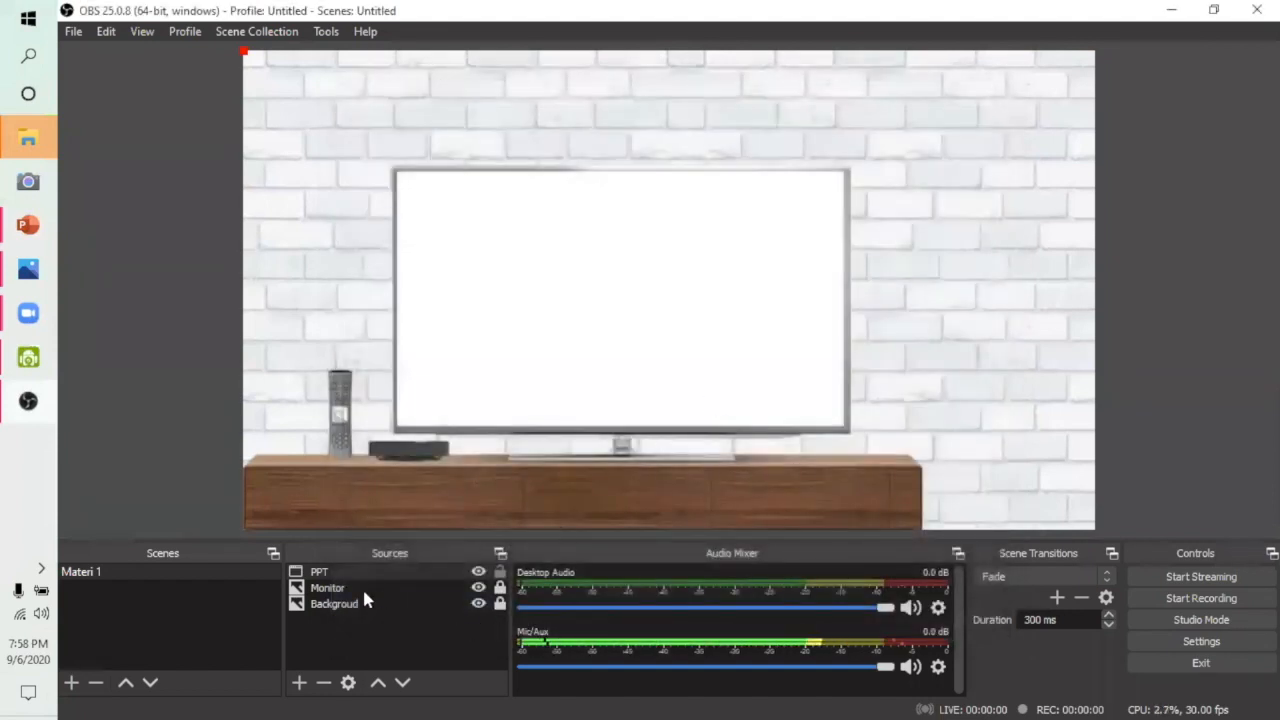
click(321, 572)
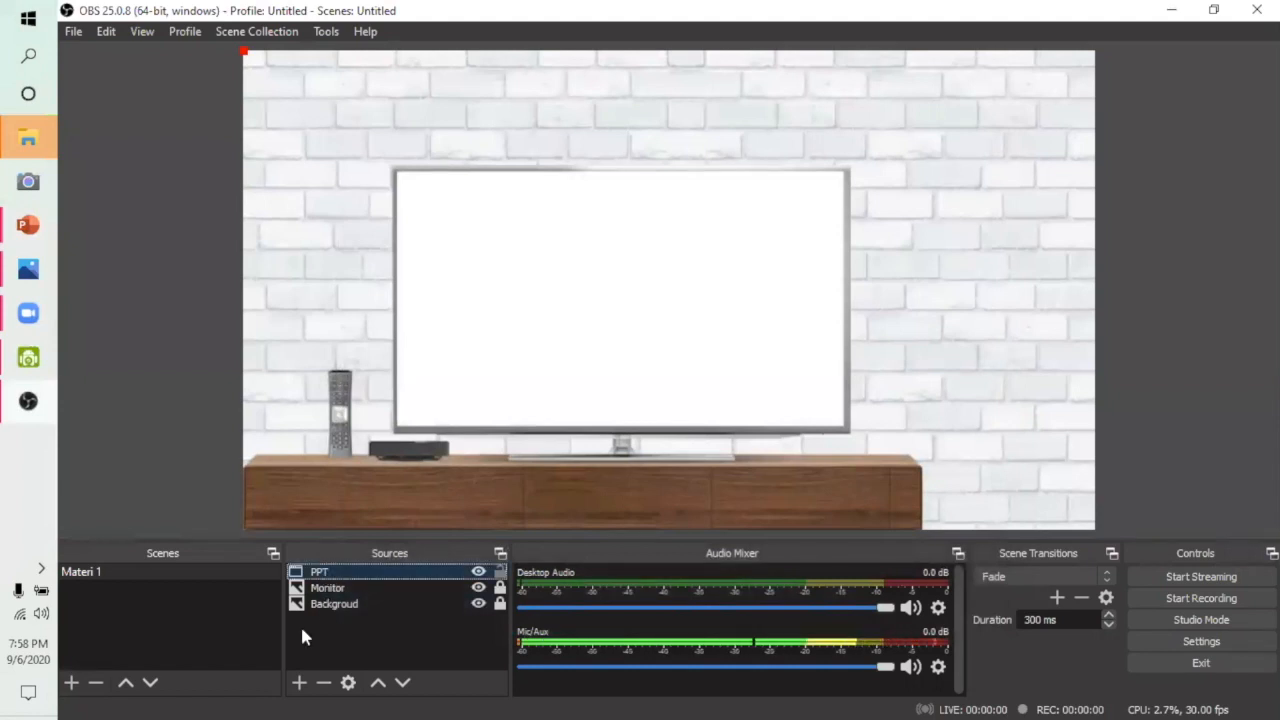
click(323, 684)
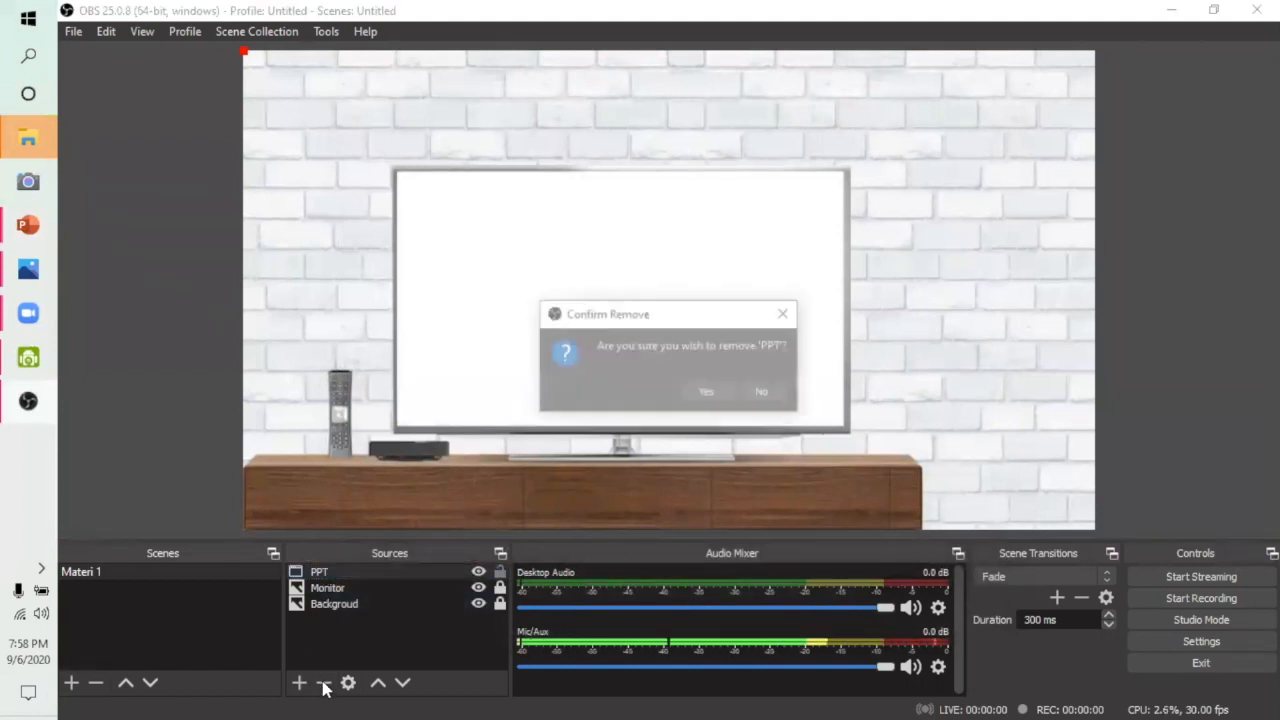
click(705, 393)
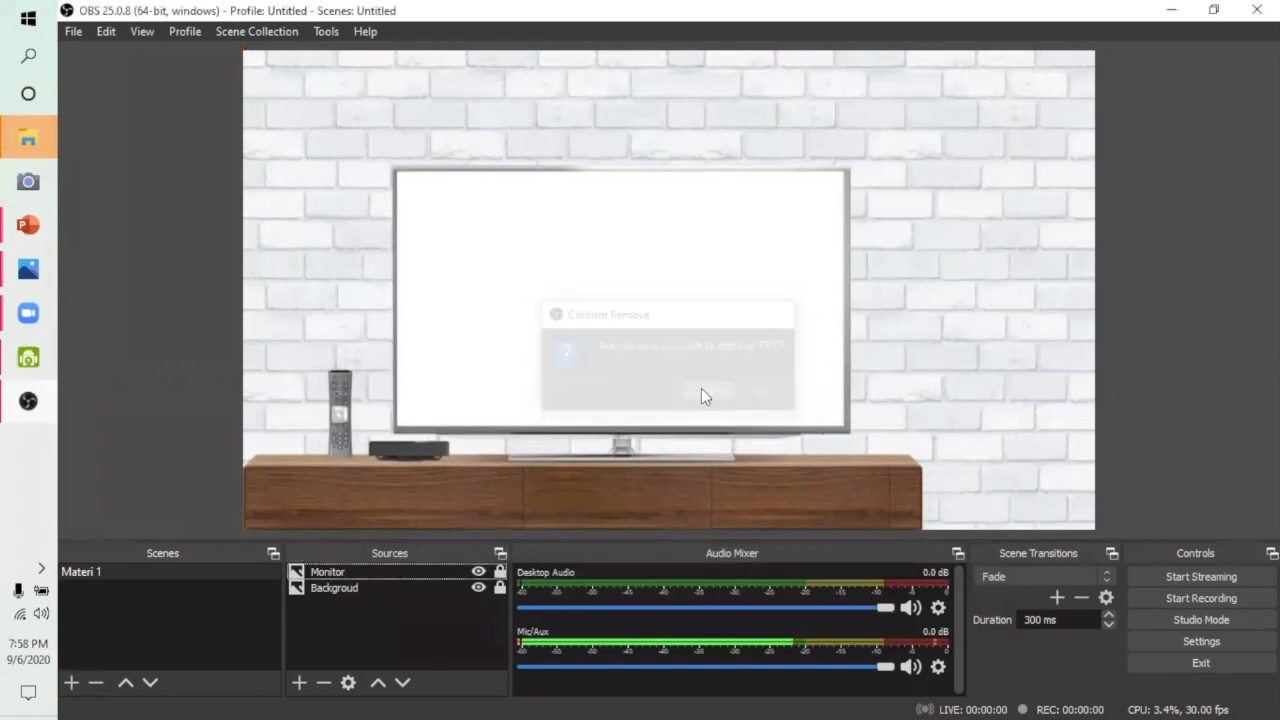
Create a new window capture source named "PPT" above the Monitor source in the Materi 1 scene.
click(298, 683)
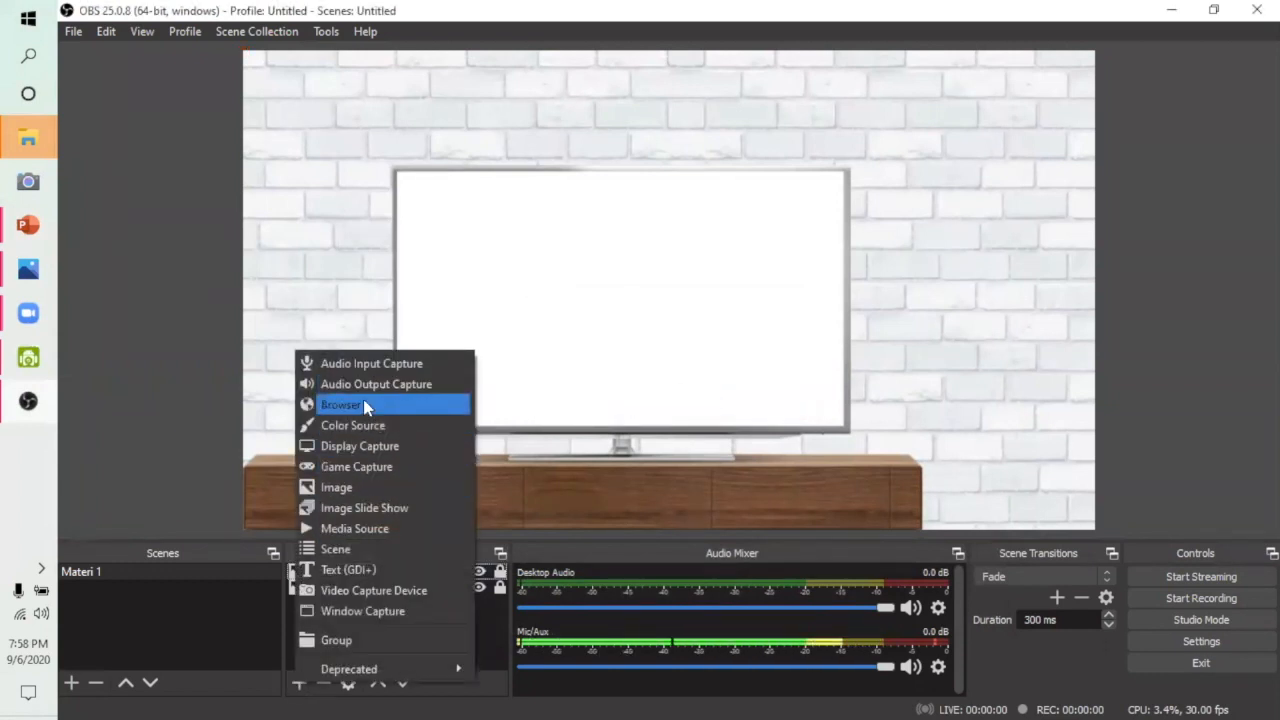
click(347, 611)
key(BackSpace)
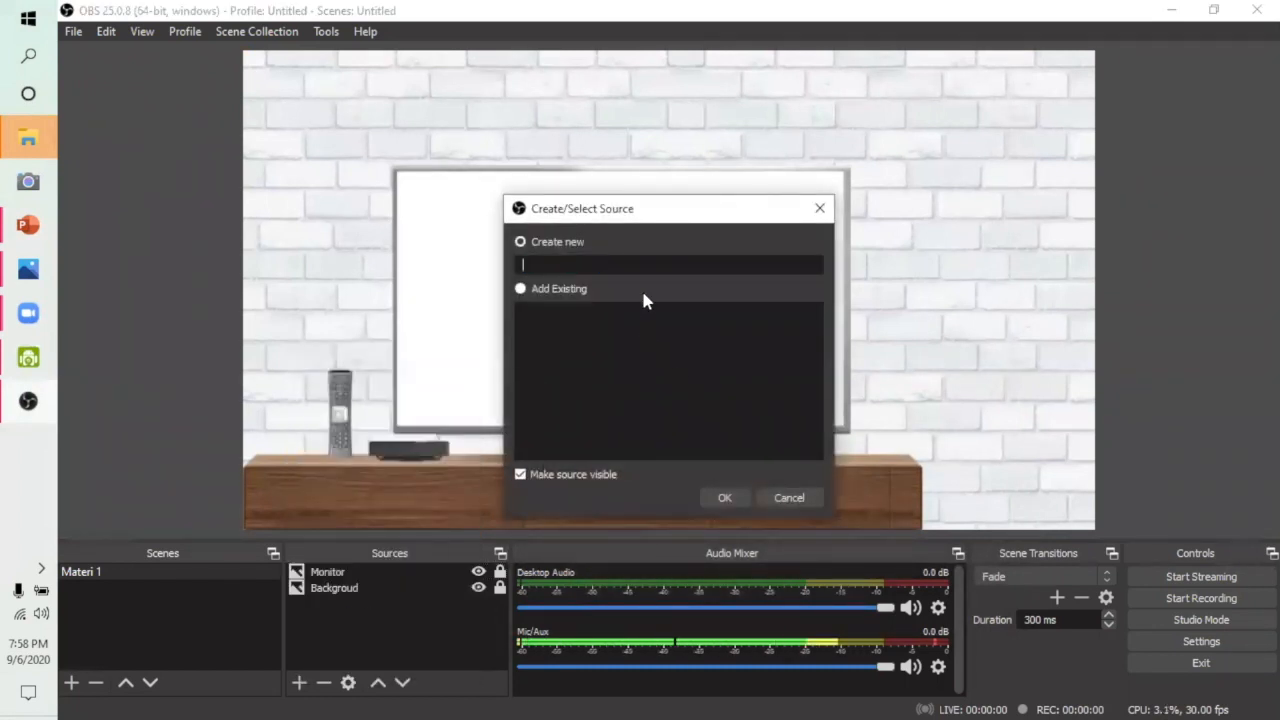
text(PPT)
click(721, 497)
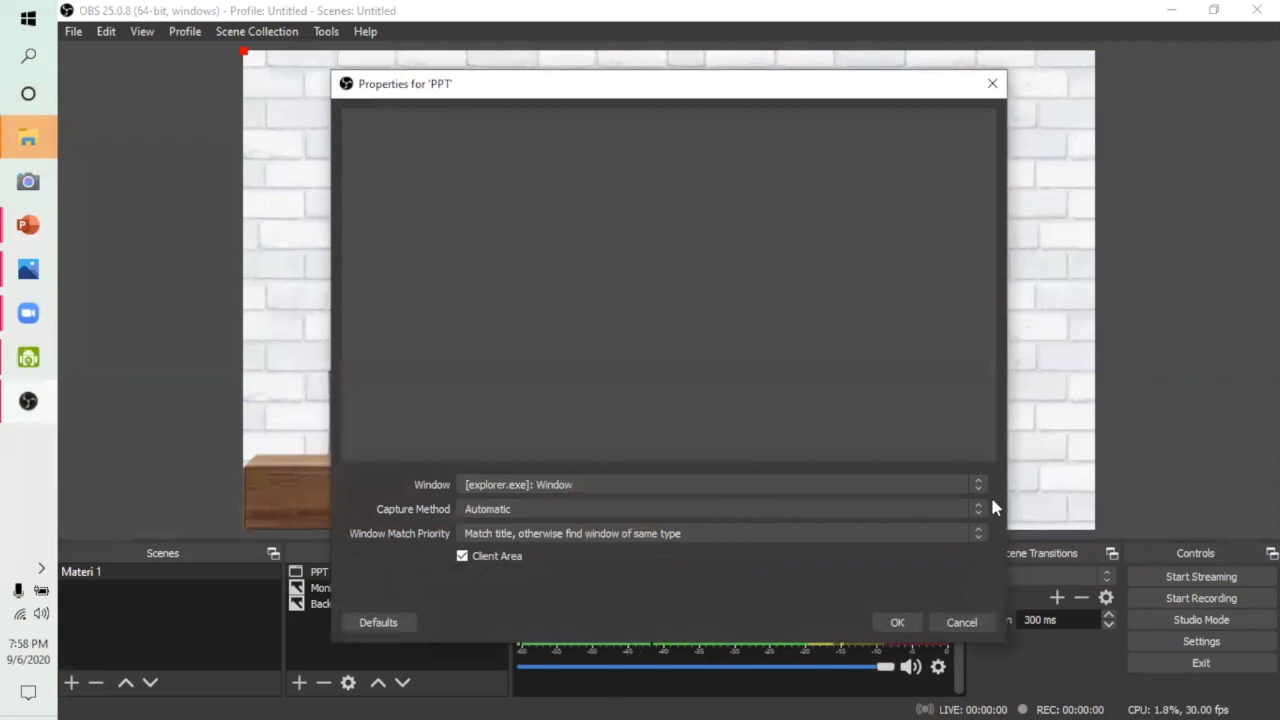
Set the PPT source to capture the PowerPoint Slide Show - [BAB I] window and accept the properties.
click(978, 490)
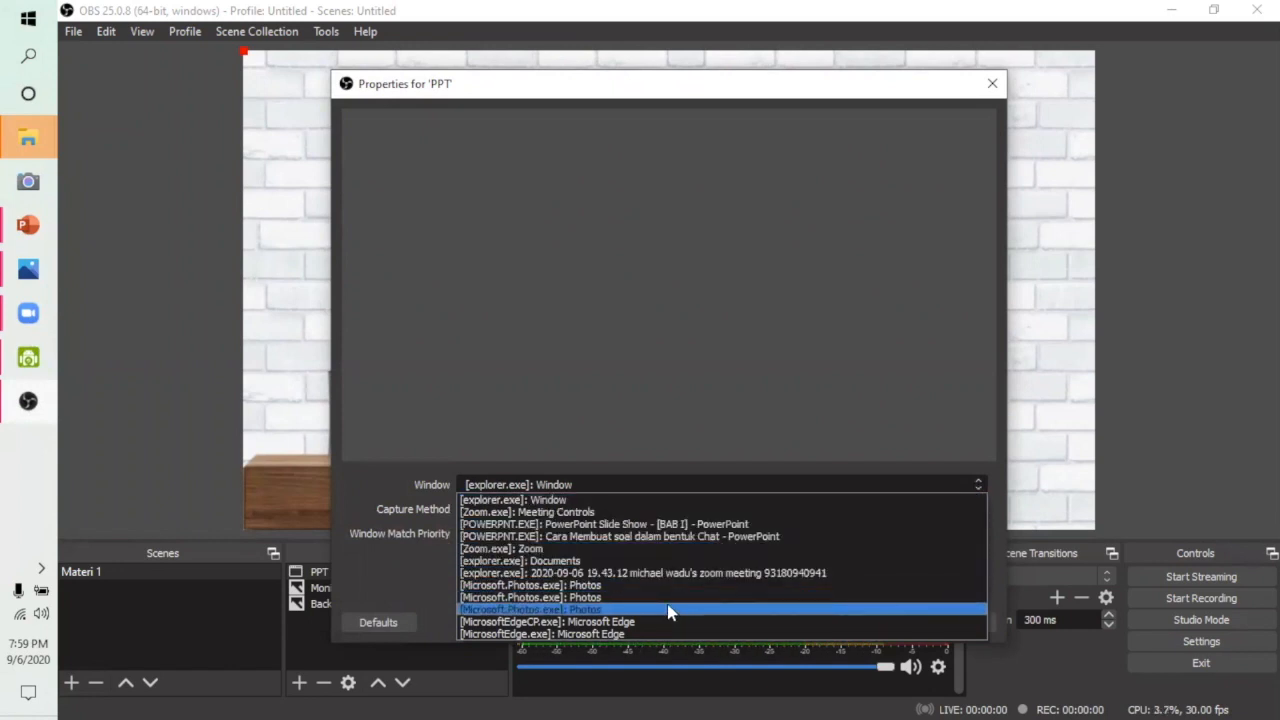
click(612, 524)
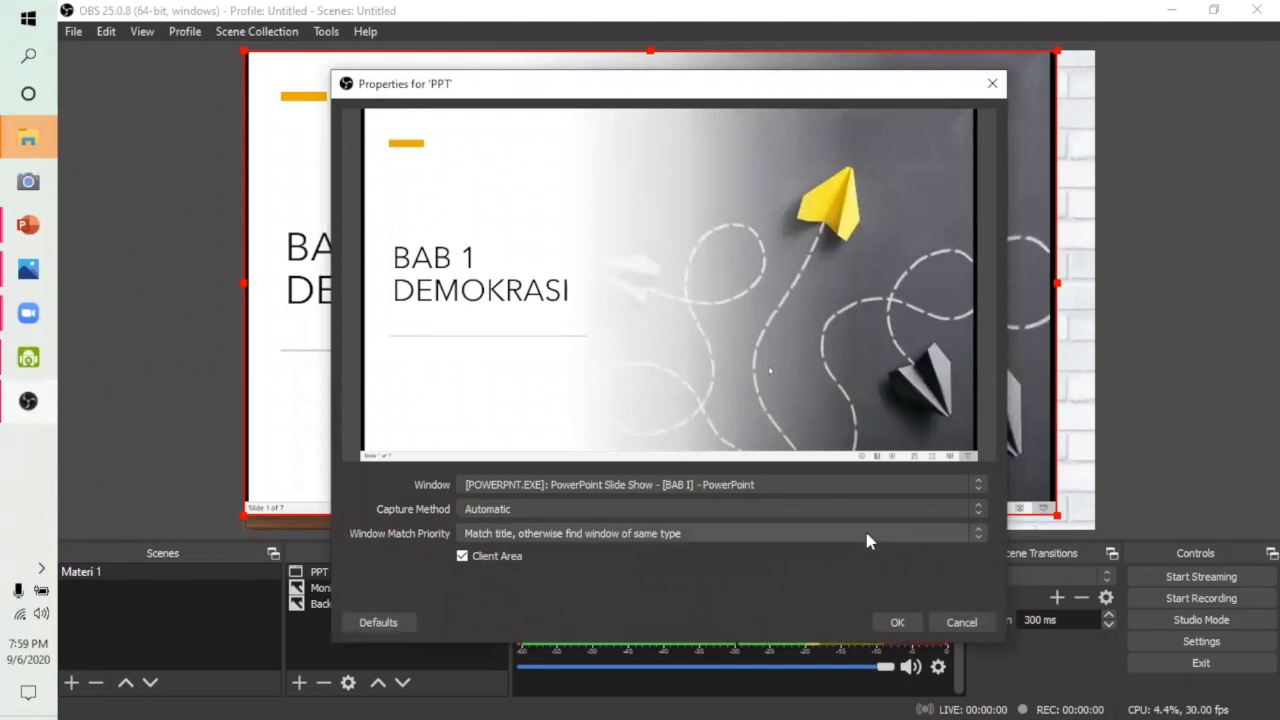
click(897, 621)
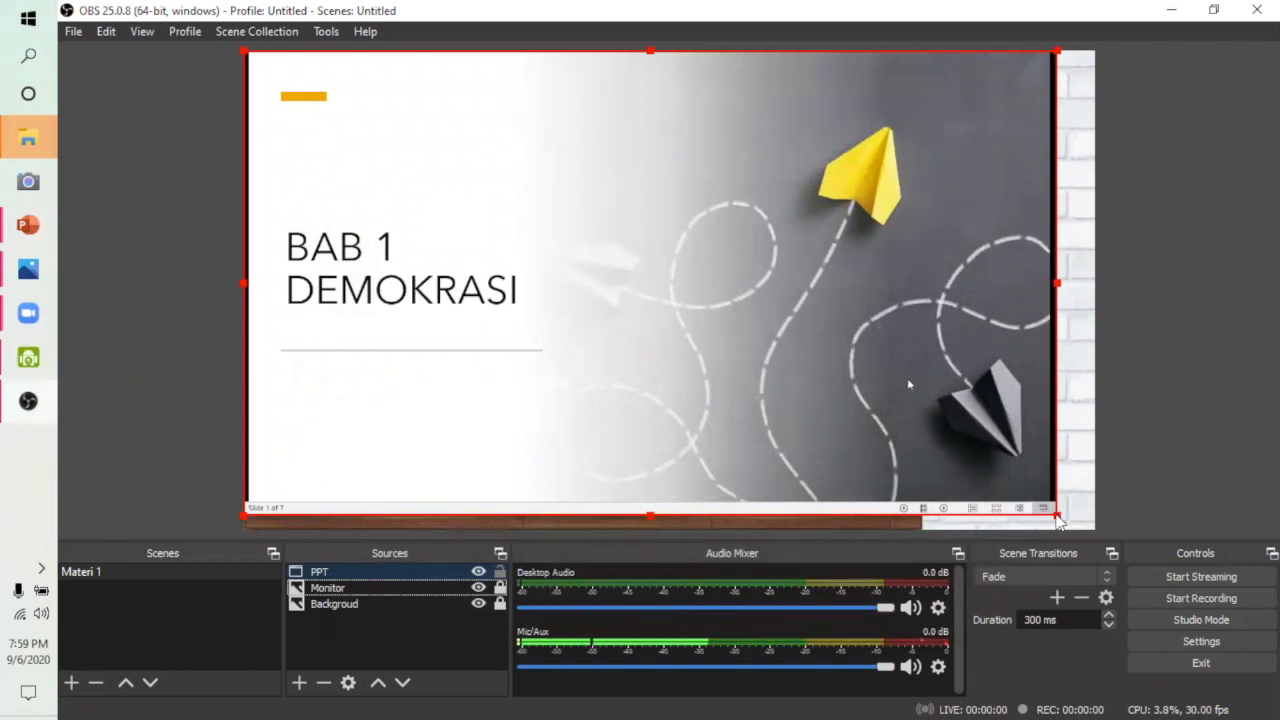
Shrink the PPT source in the preview to about the size of the TV screen and place it over the TV.
drag(1058, 520, 577, 340)
drag(540, 212, 641, 300)
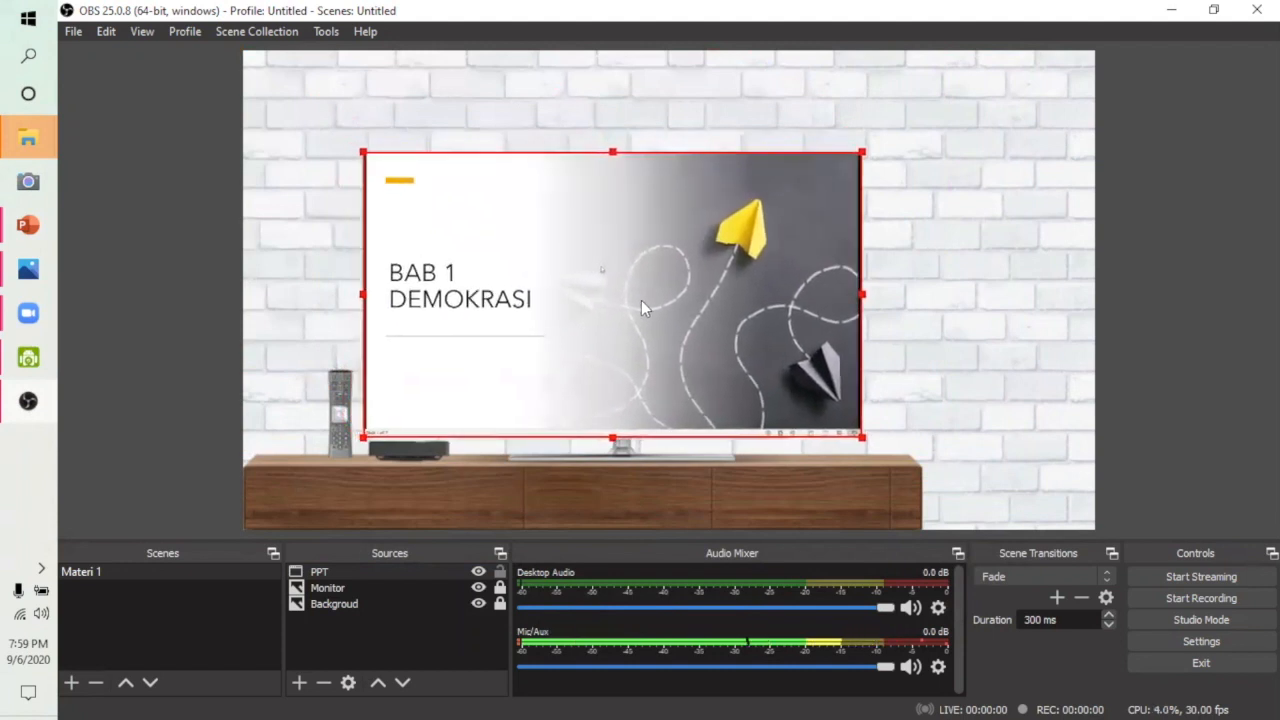
drag(866, 438, 840, 425)
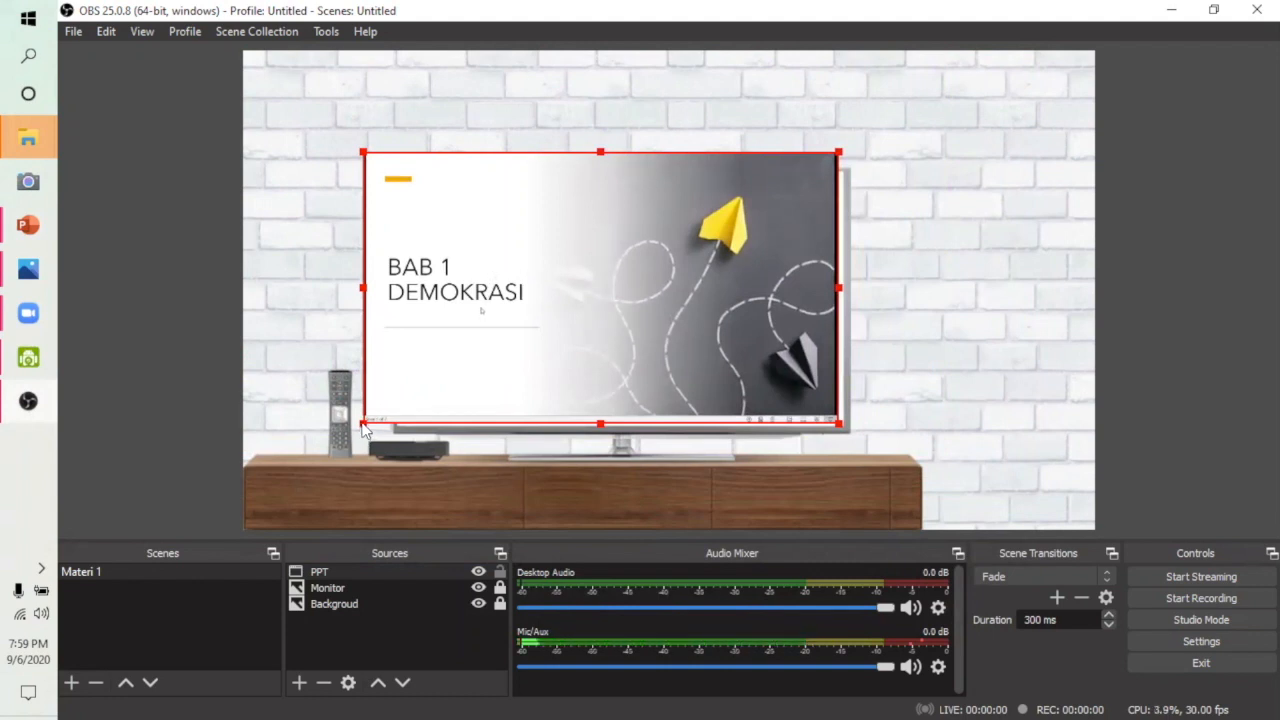
drag(368, 424, 373, 427)
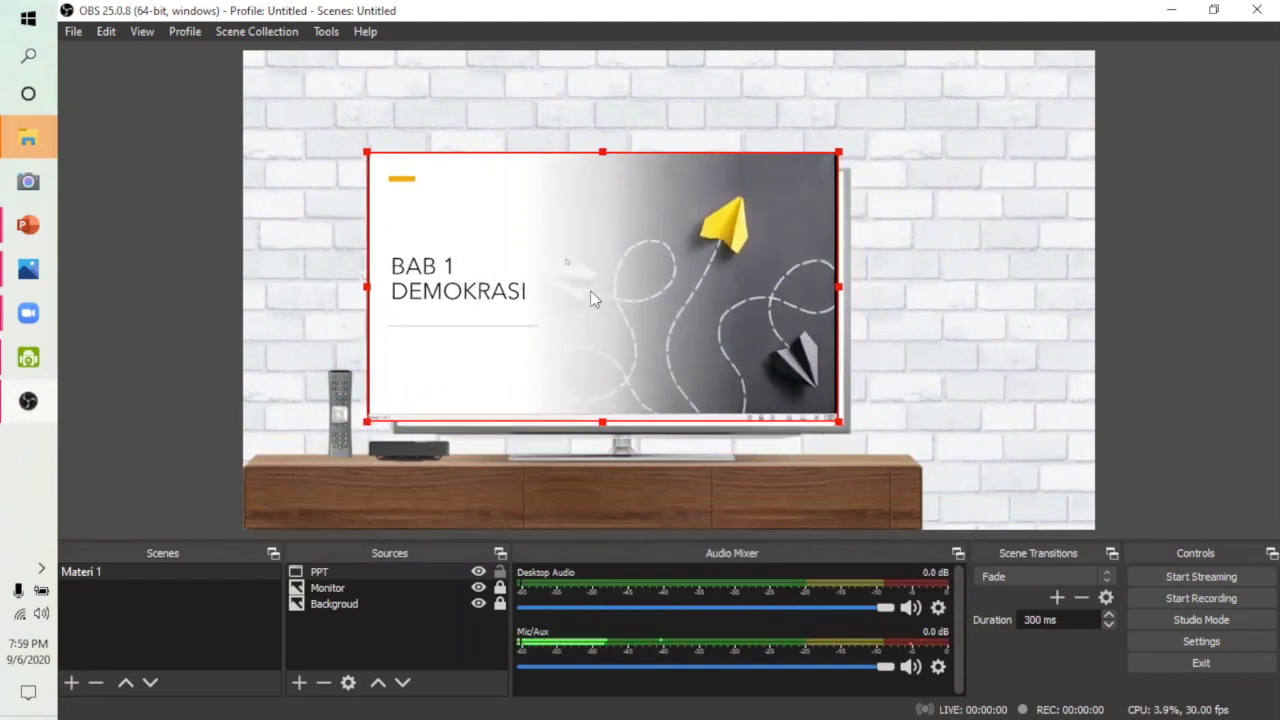
drag(596, 277, 610, 295)
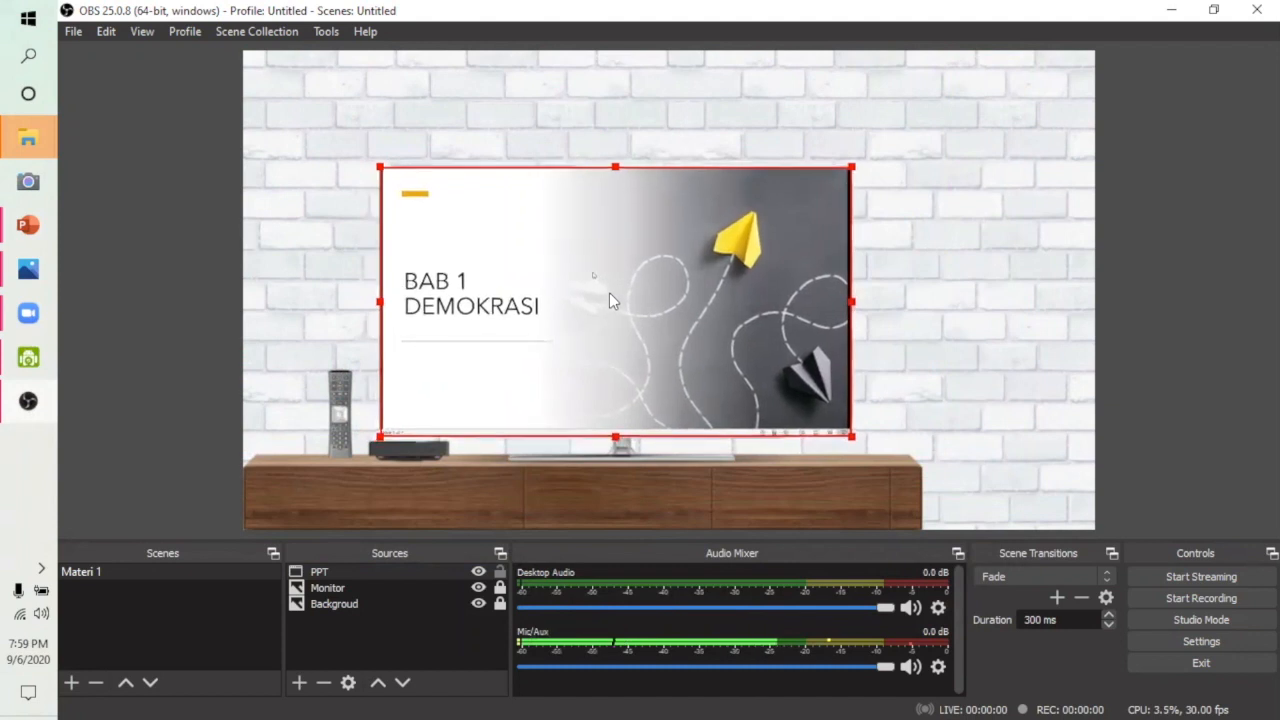
Fine-tune the PPT source's size and position to fit inside the TV frame, and lock the source.
drag(849, 444, 848, 437)
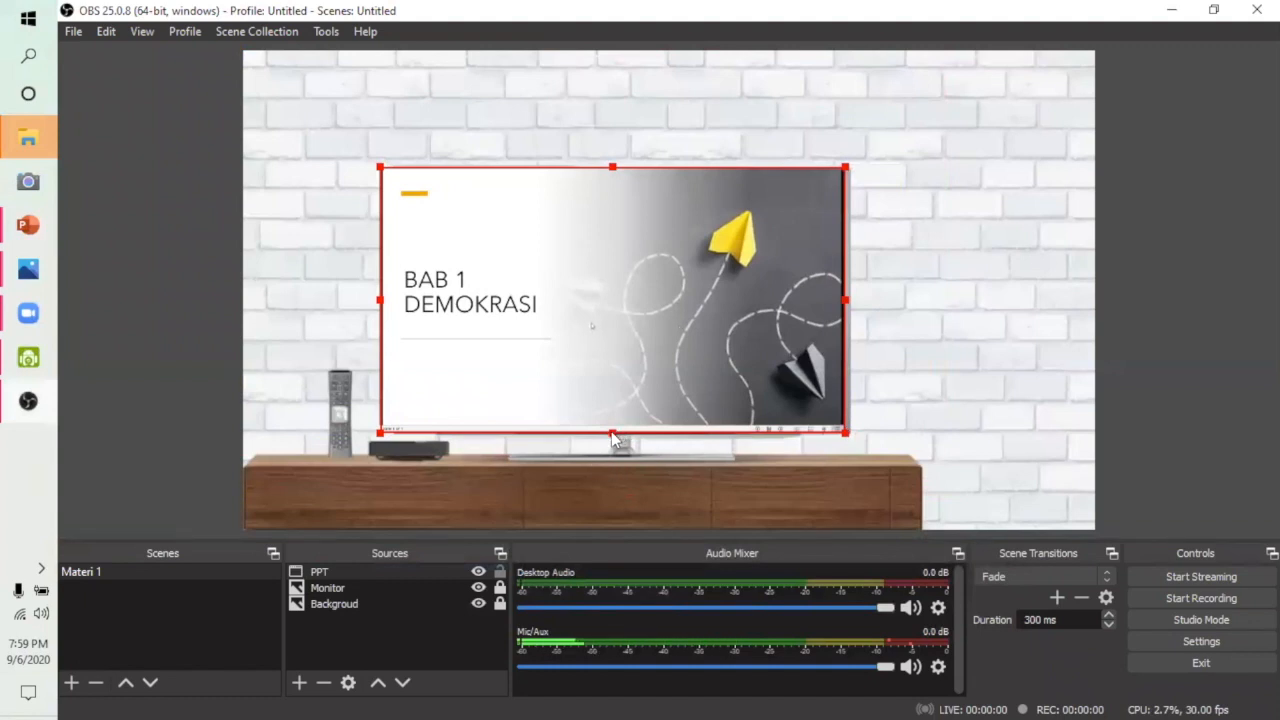
drag(613, 437, 612, 433)
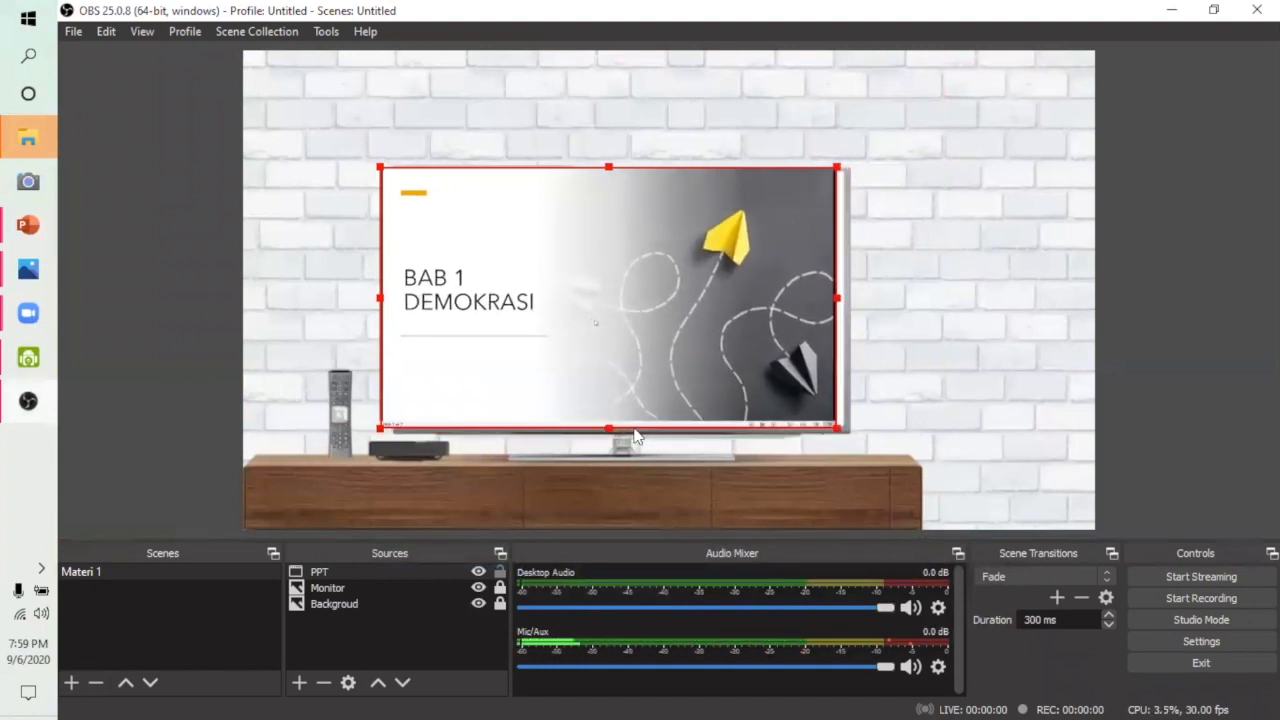
drag(613, 323, 630, 326)
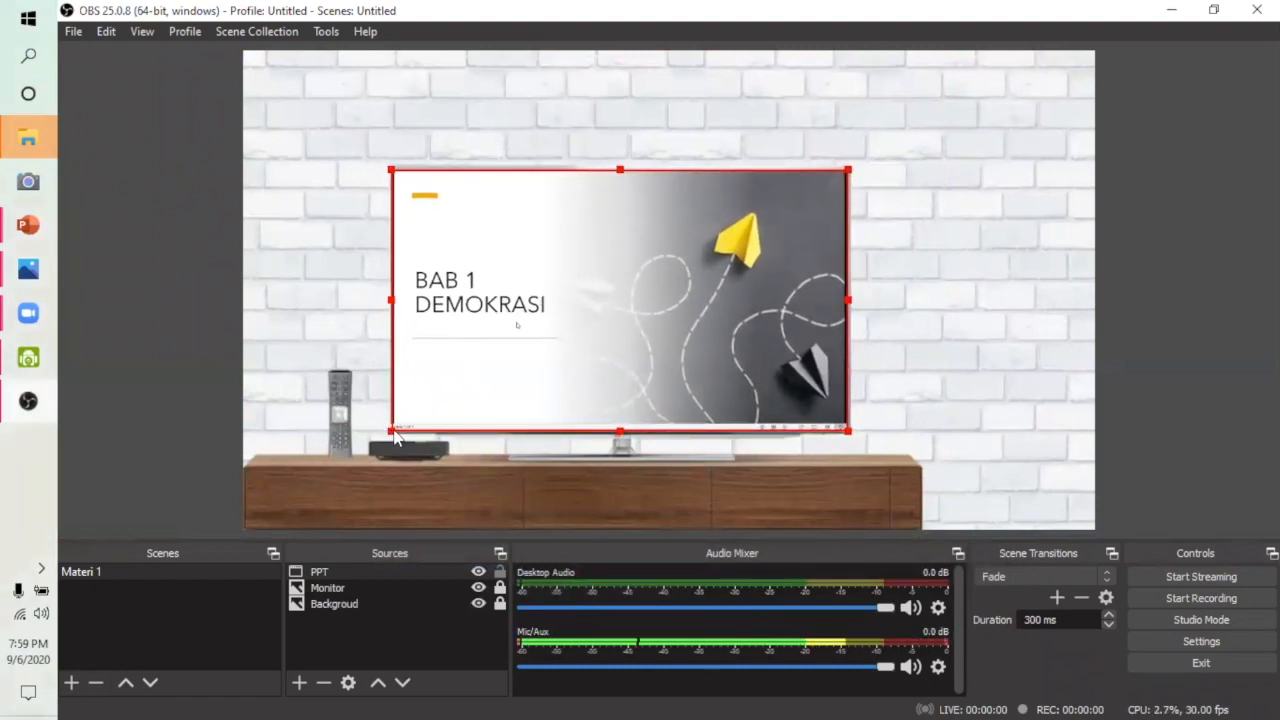
drag(395, 436, 403, 432)
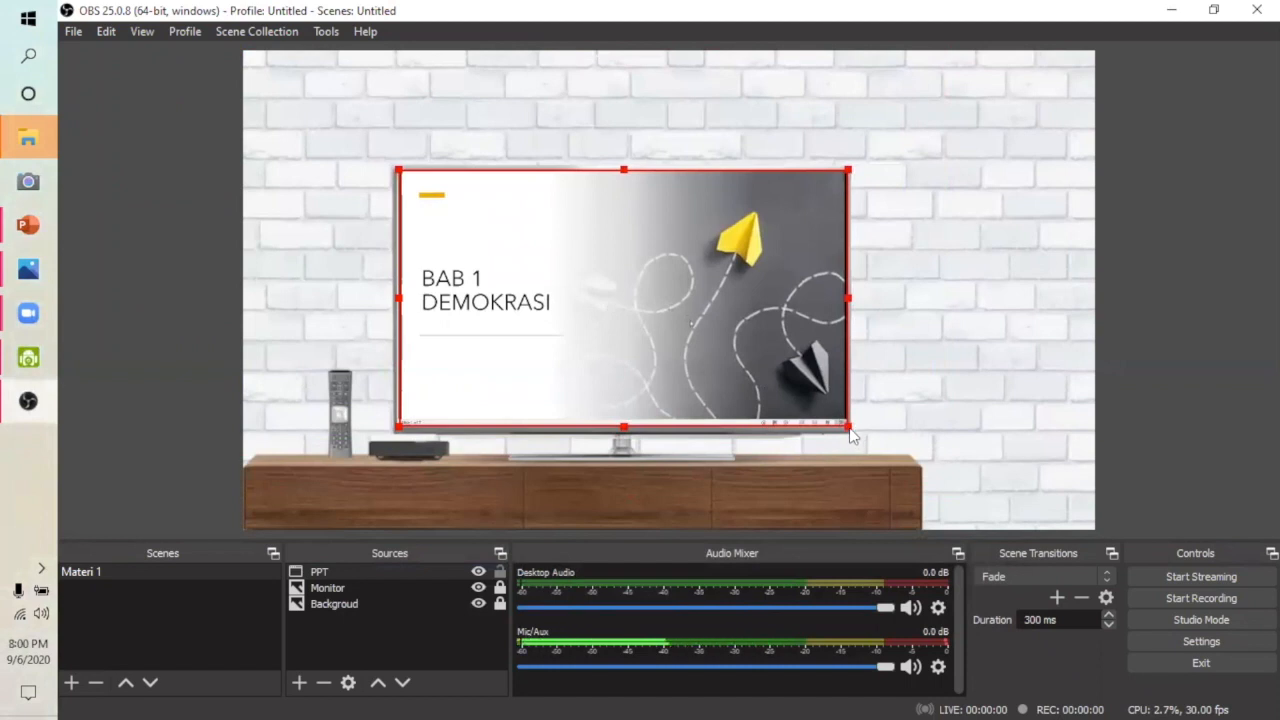
drag(849, 430, 844, 426)
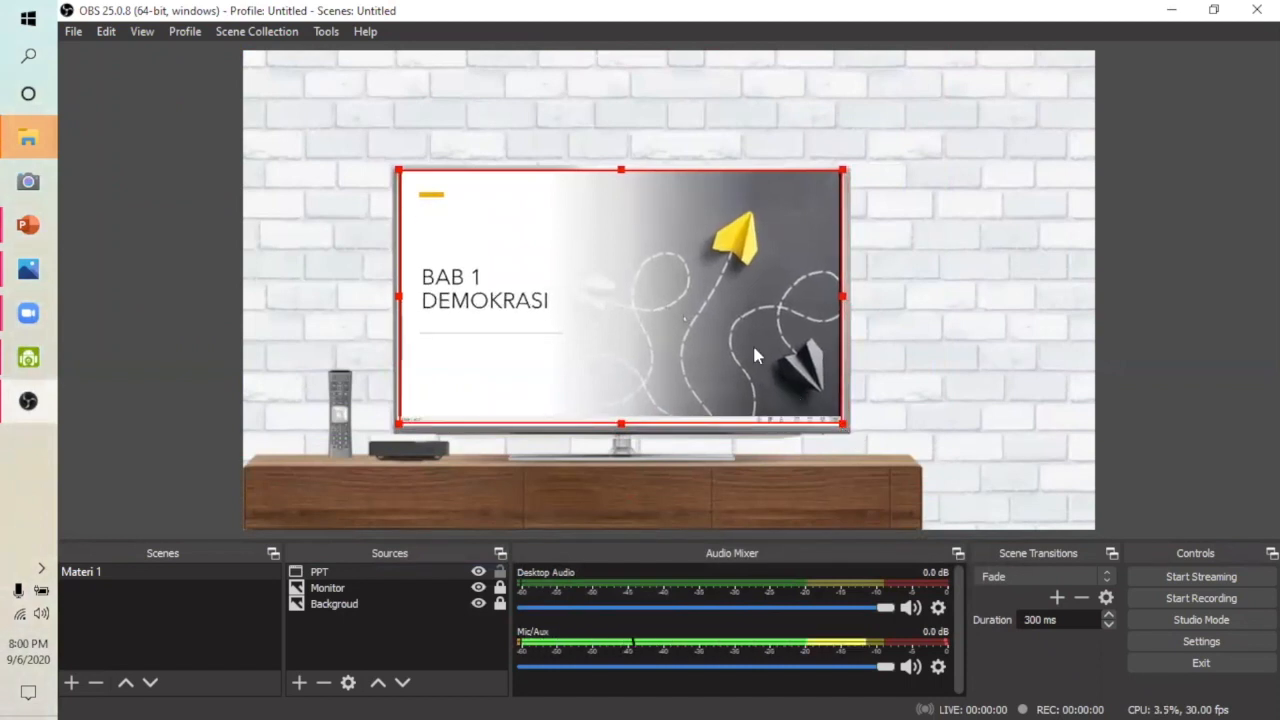
drag(705, 317, 707, 325)
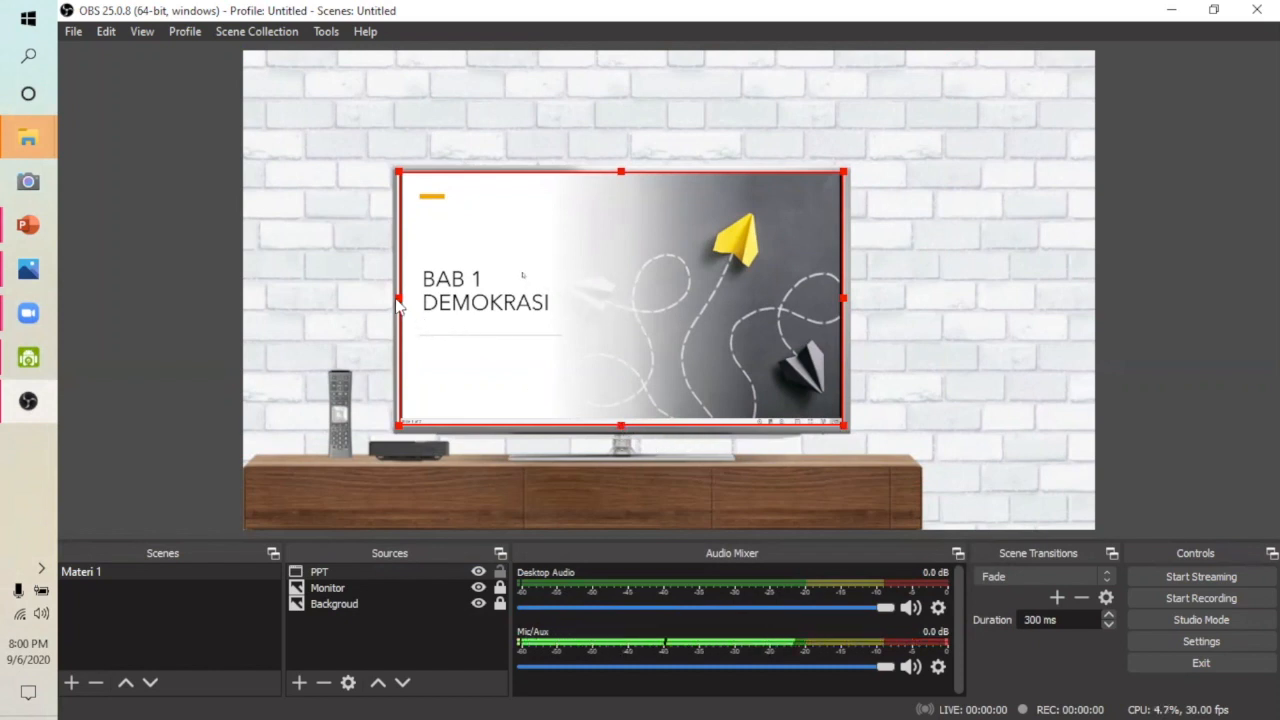
drag(398, 305, 399, 303)
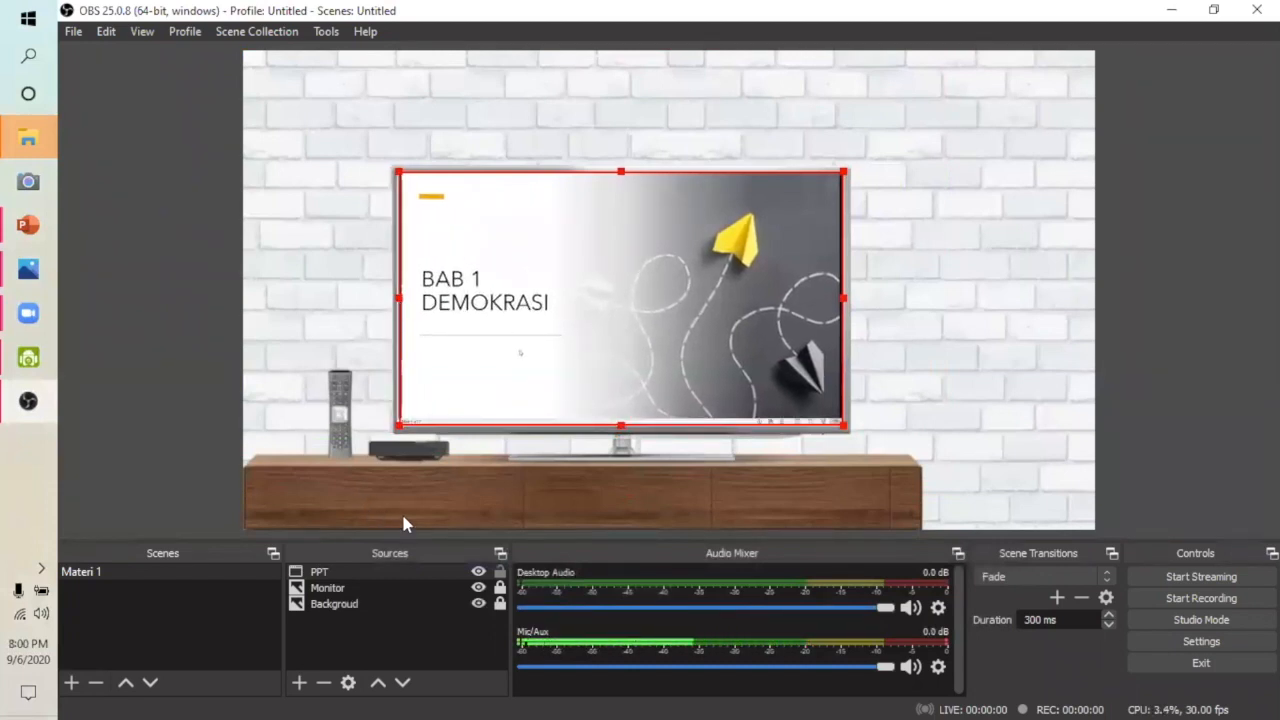
click(500, 572)
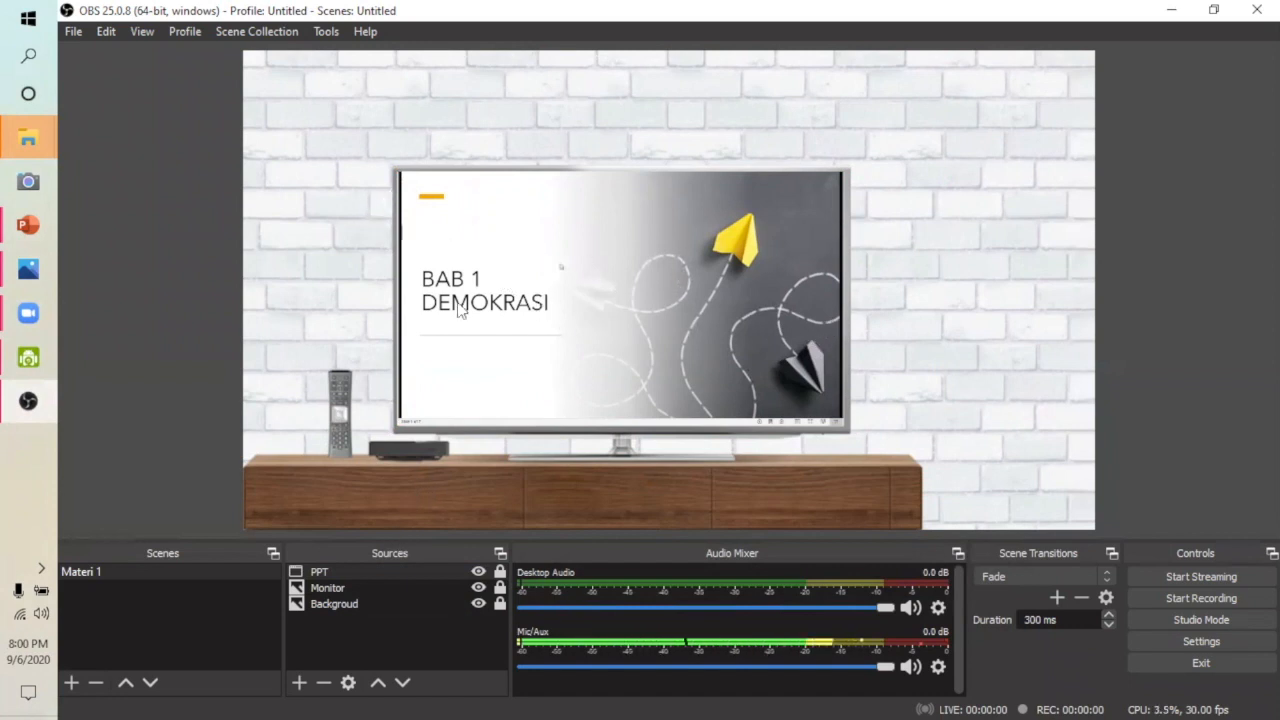
Unlock the PPT source, crop its black side borders and bottom slide show bar, and enlarge it to fill the TV screen.
click(500, 571)
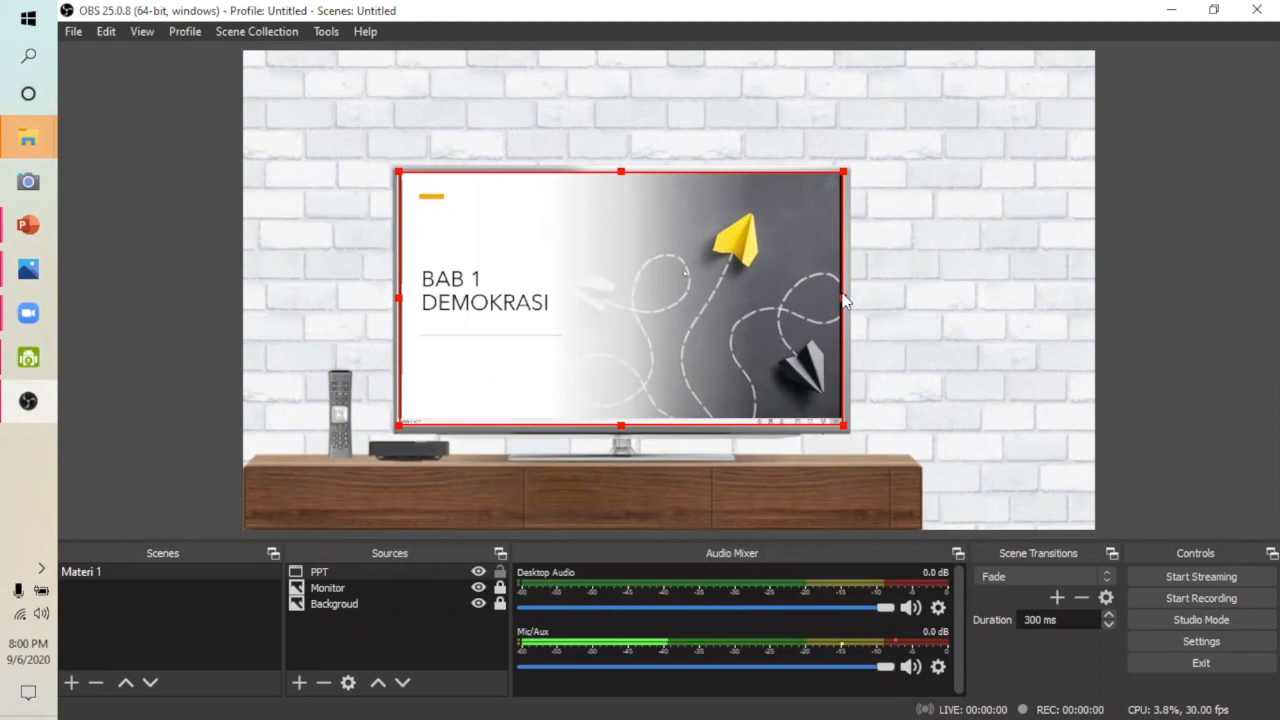
drag(842, 302, 840, 300)
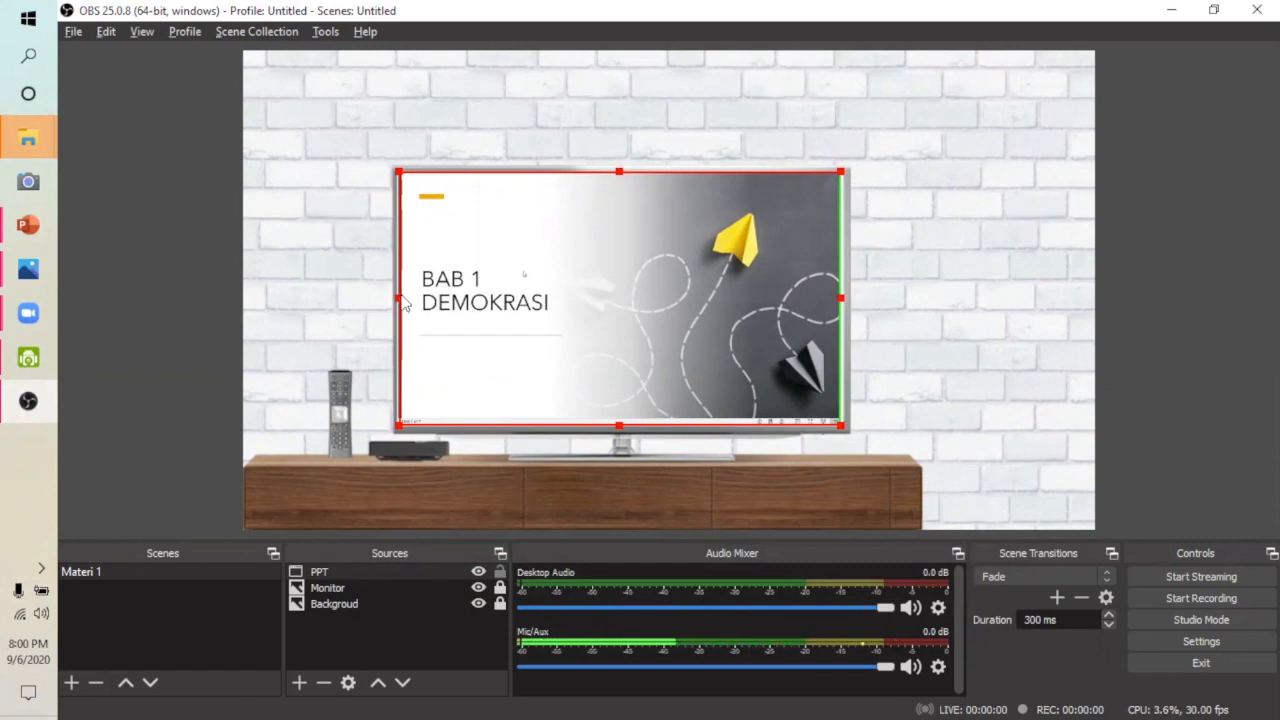
drag(405, 303, 402, 305)
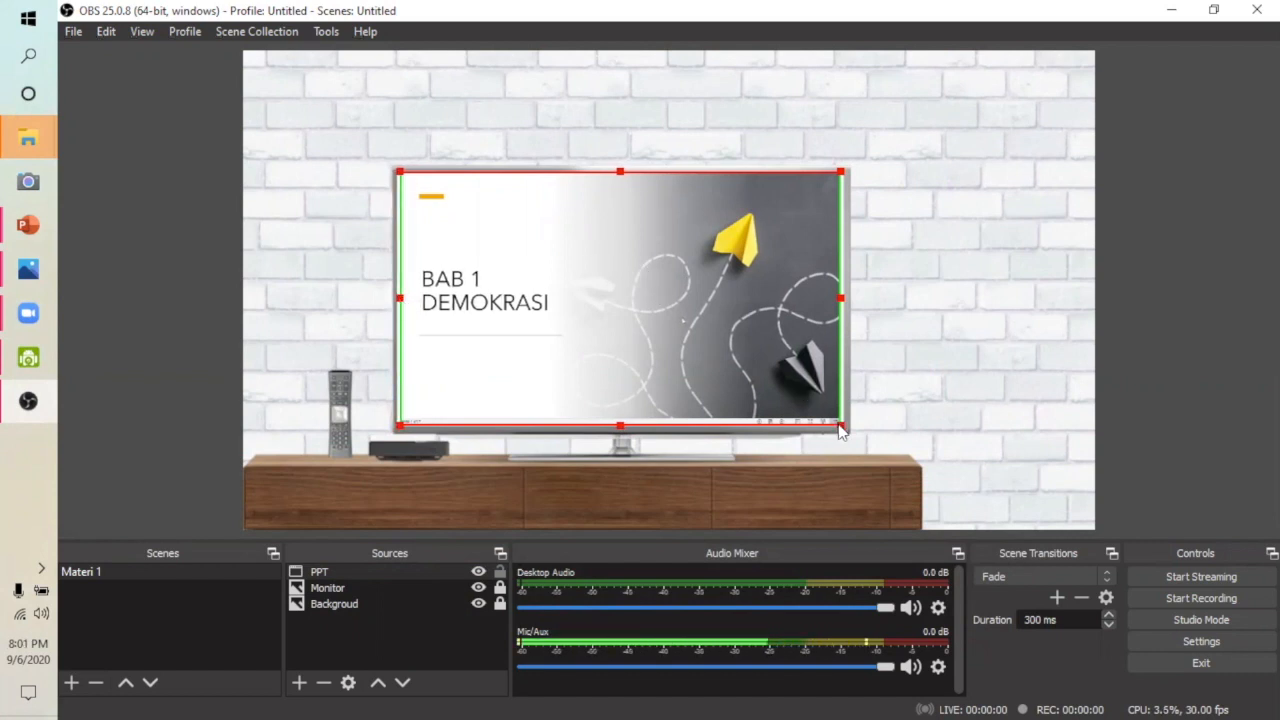
drag(842, 429, 847, 434)
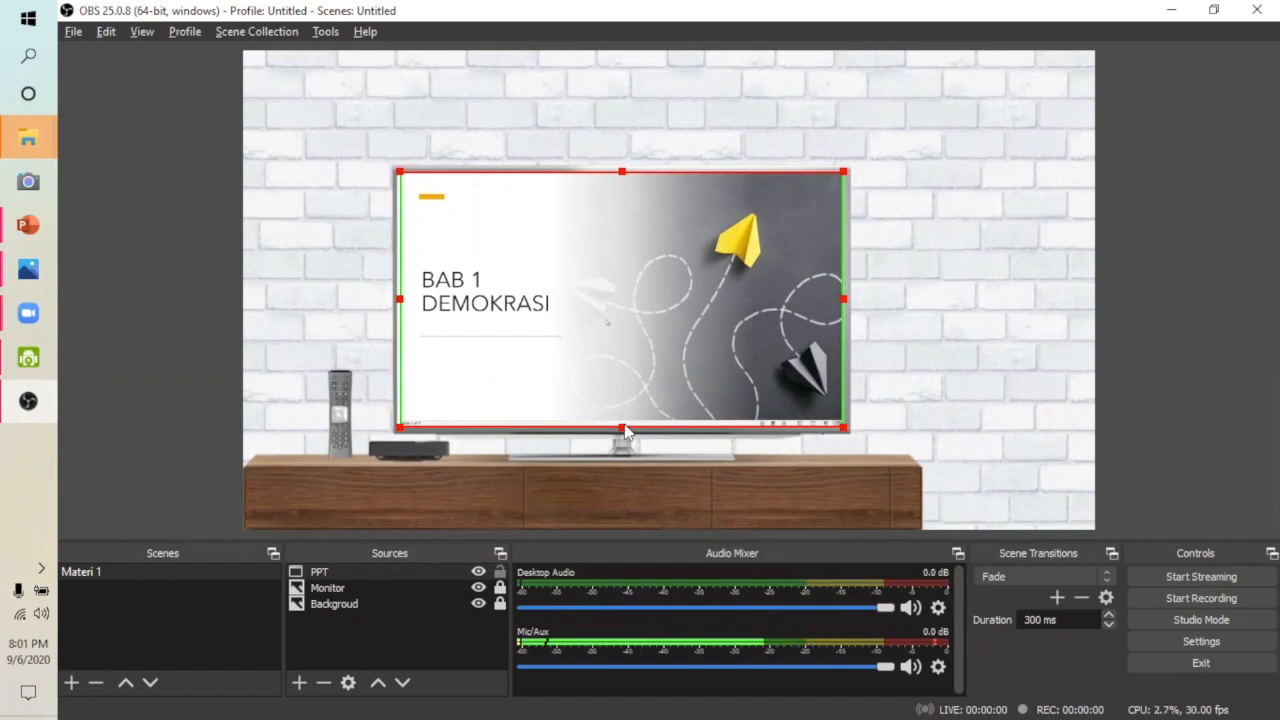
drag(622, 428, 622, 421)
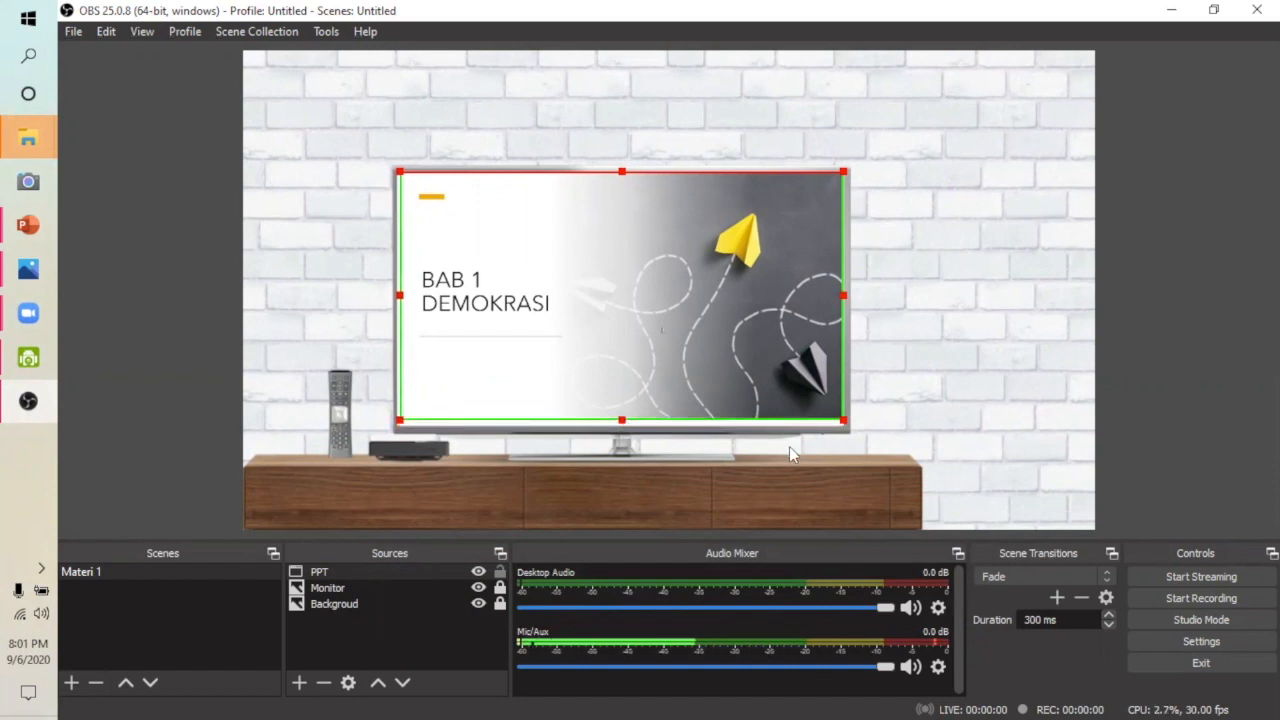
drag(843, 425, 847, 430)
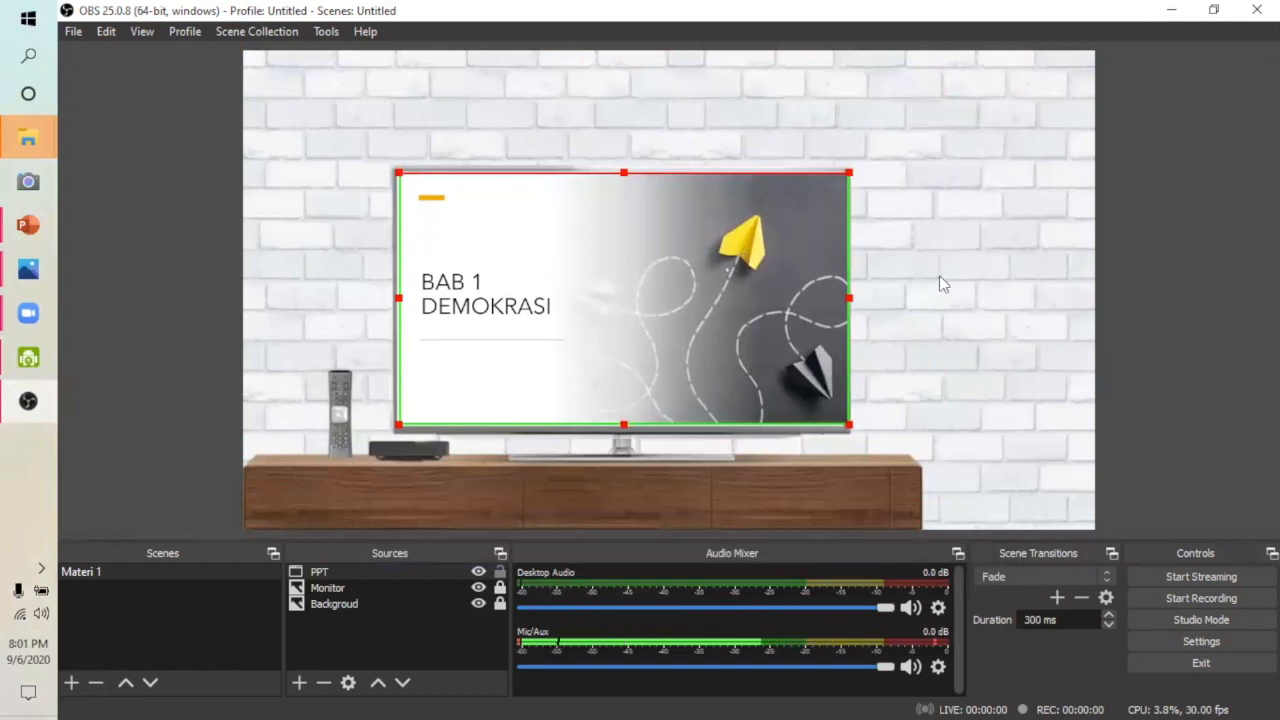
Nudge the cropped PPT source to line up with the TV frame's edges and lock it.
click(500, 571)
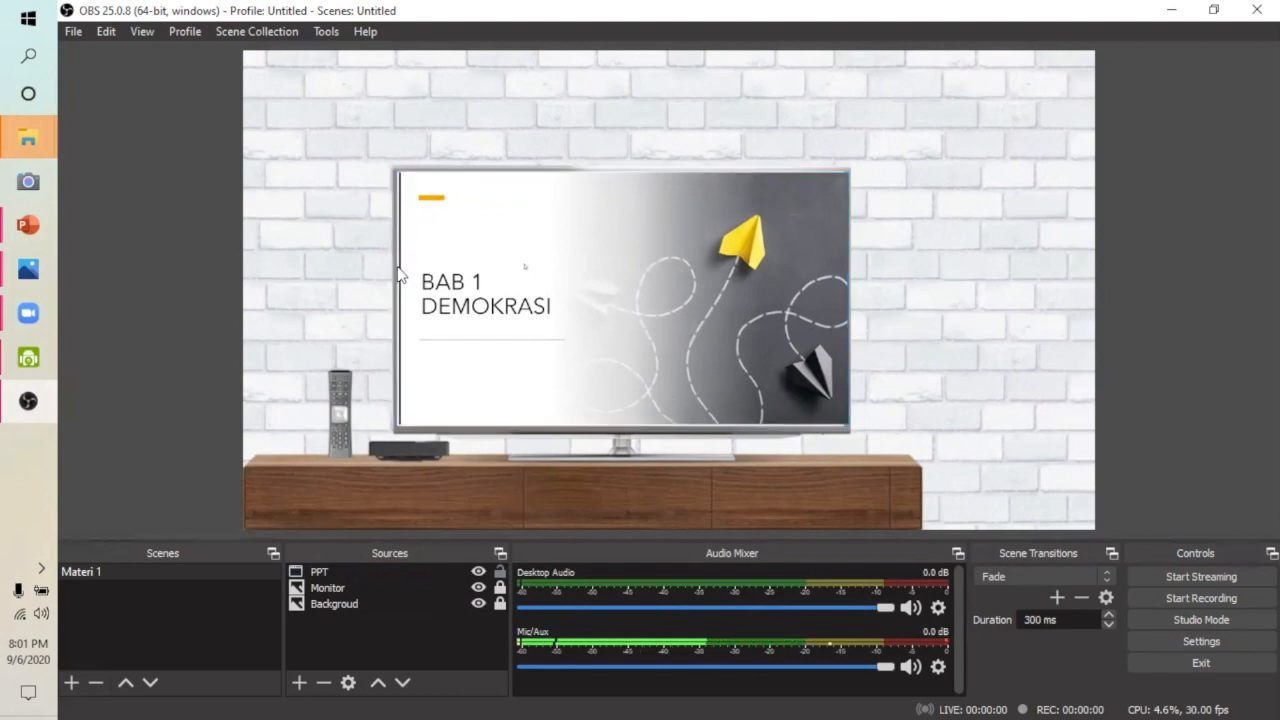
click(399, 274)
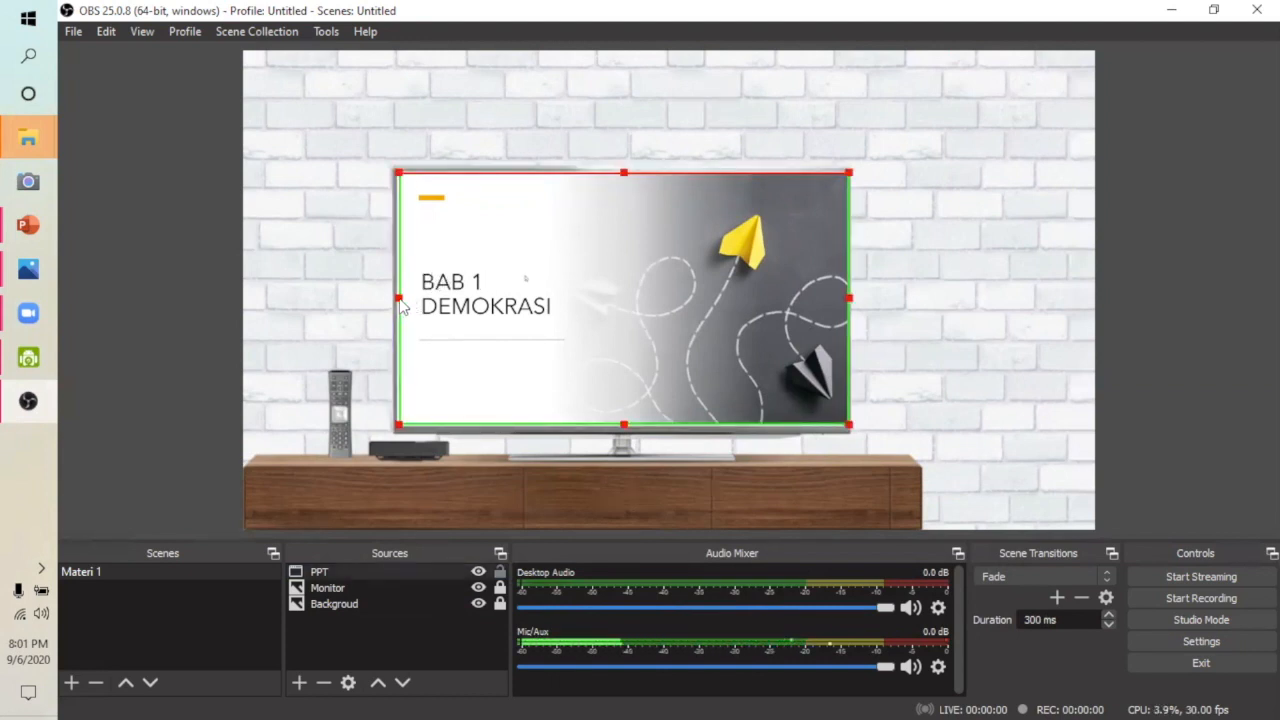
drag(557, 271, 555, 276)
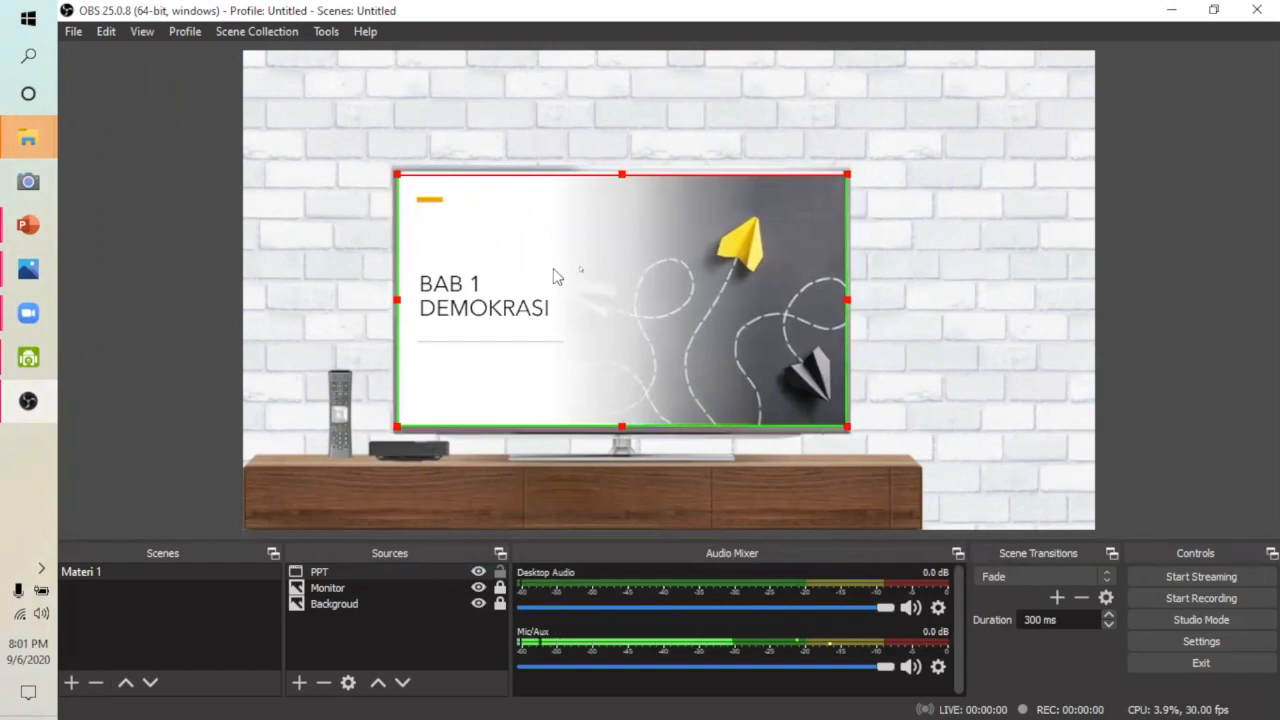
drag(688, 279, 692, 276)
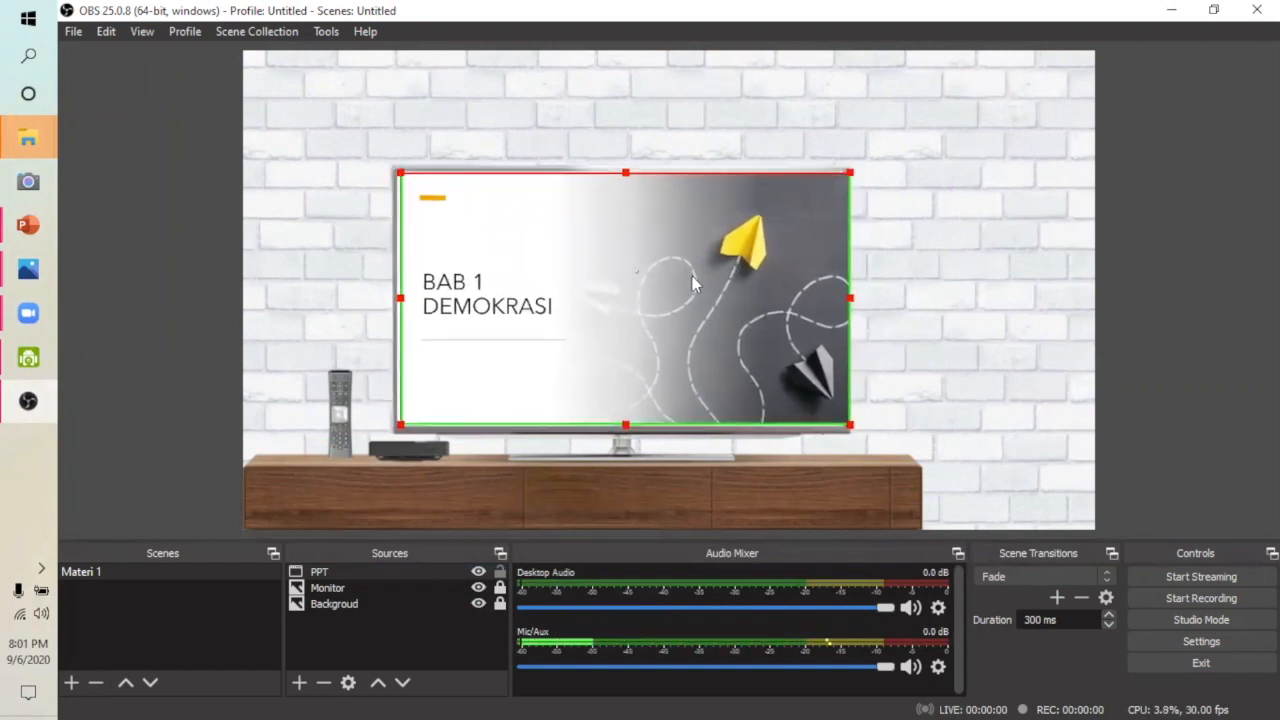
click(852, 252)
click(573, 272)
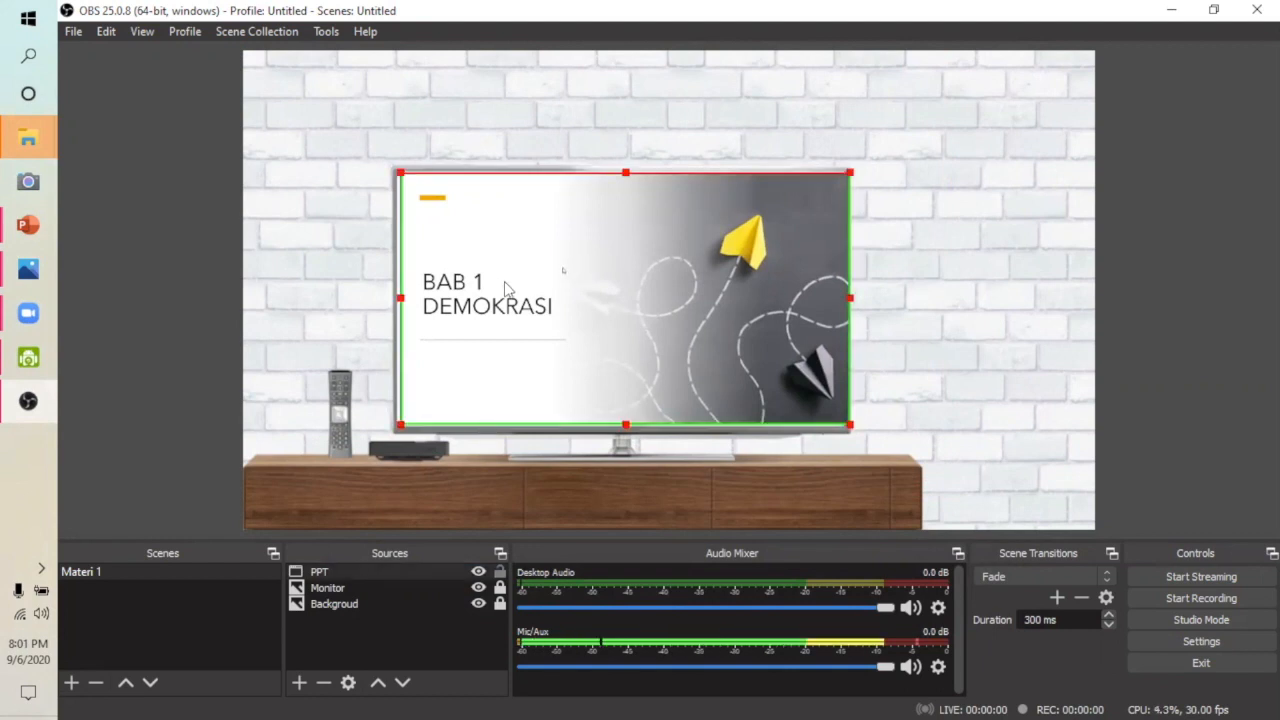
drag(516, 291, 513, 289)
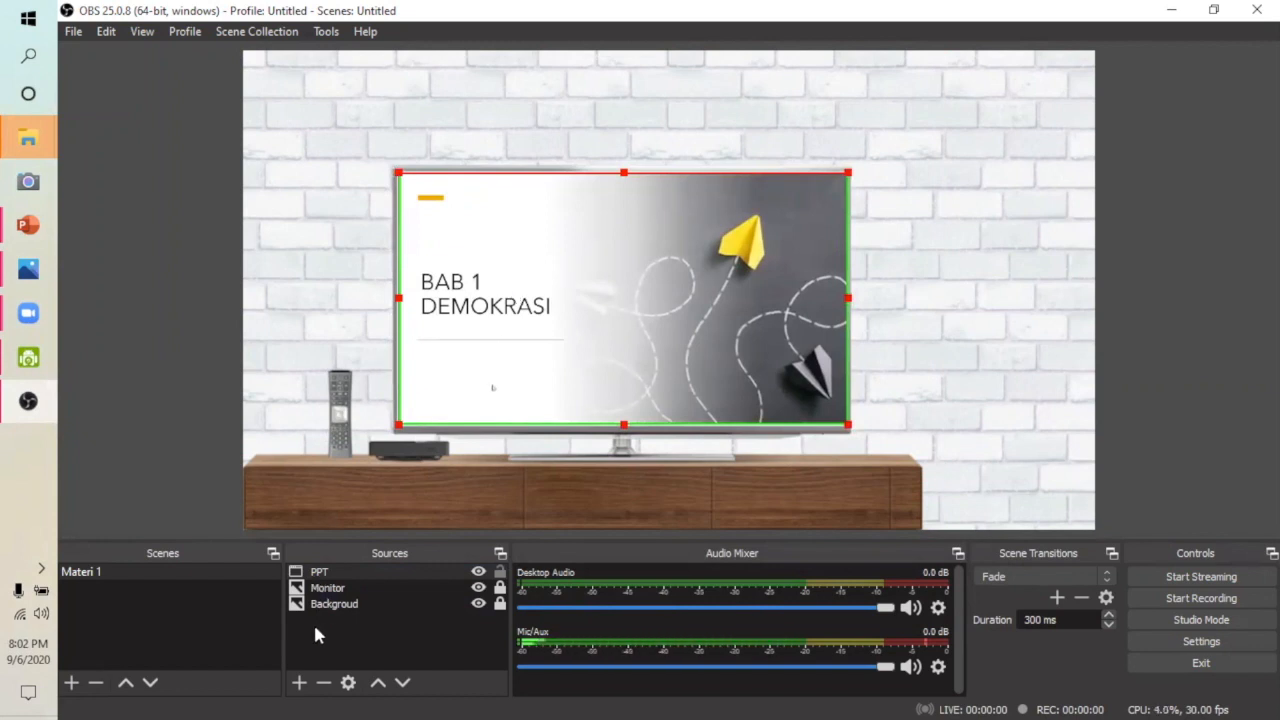
click(500, 571)
click(504, 326)
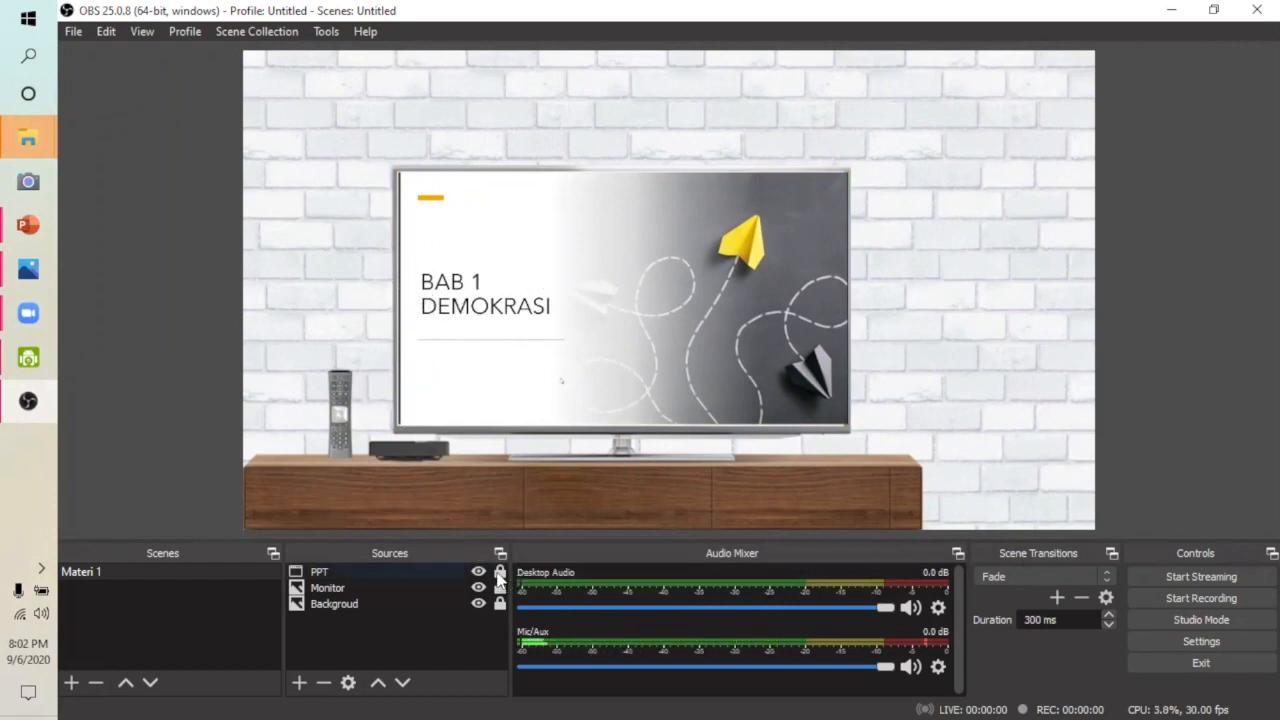
Crop the remaining black strip off the PPT source's left edge, realign it within the TV frame, and lock it.
click(401, 302)
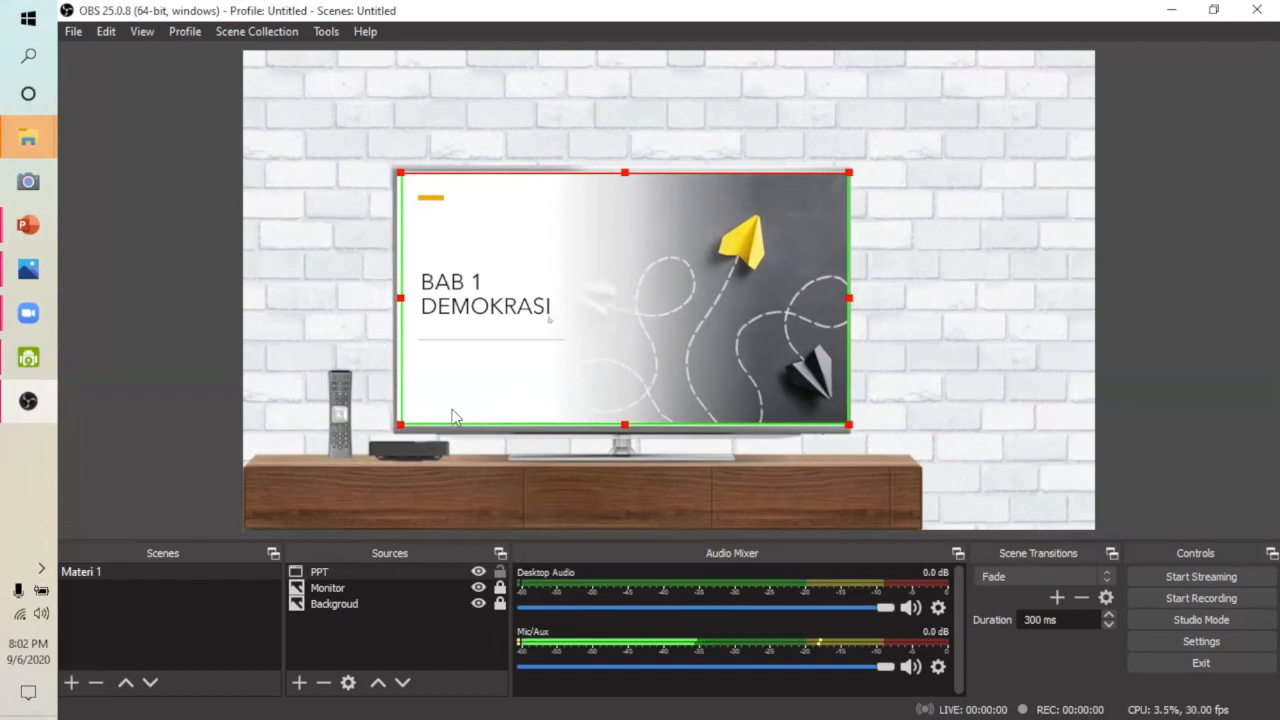
drag(443, 408, 441, 410)
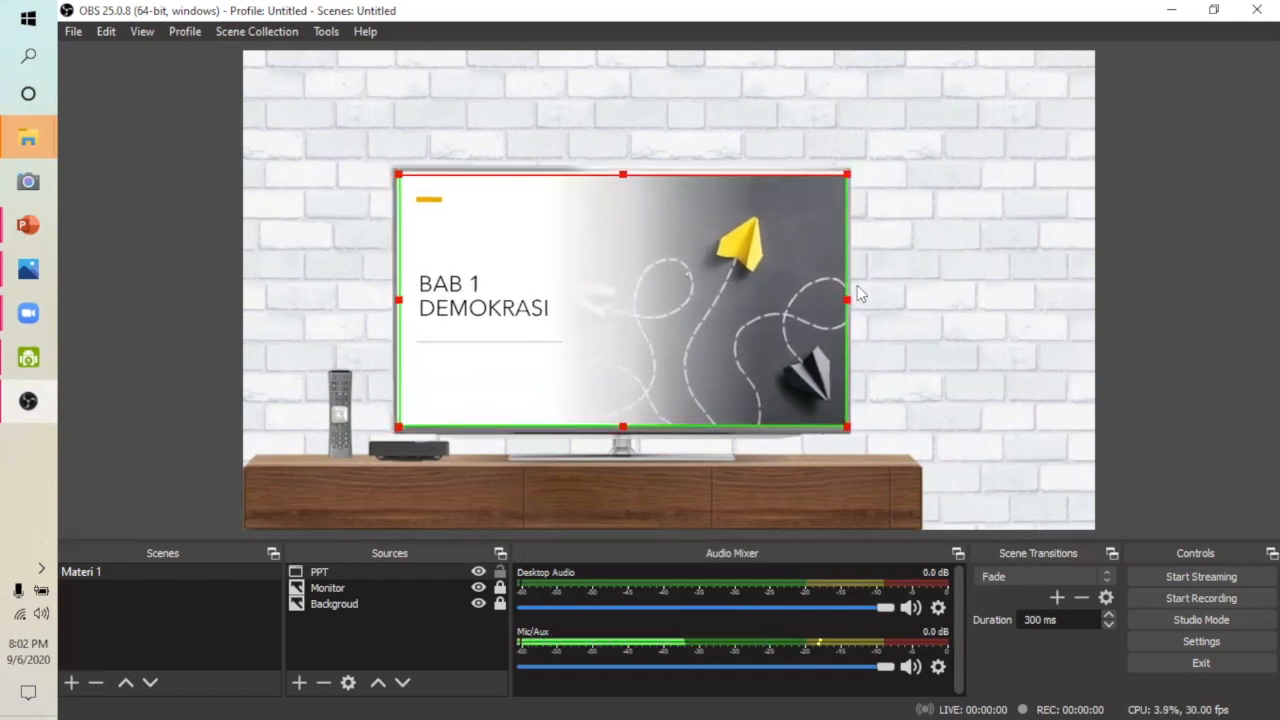
click(501, 572)
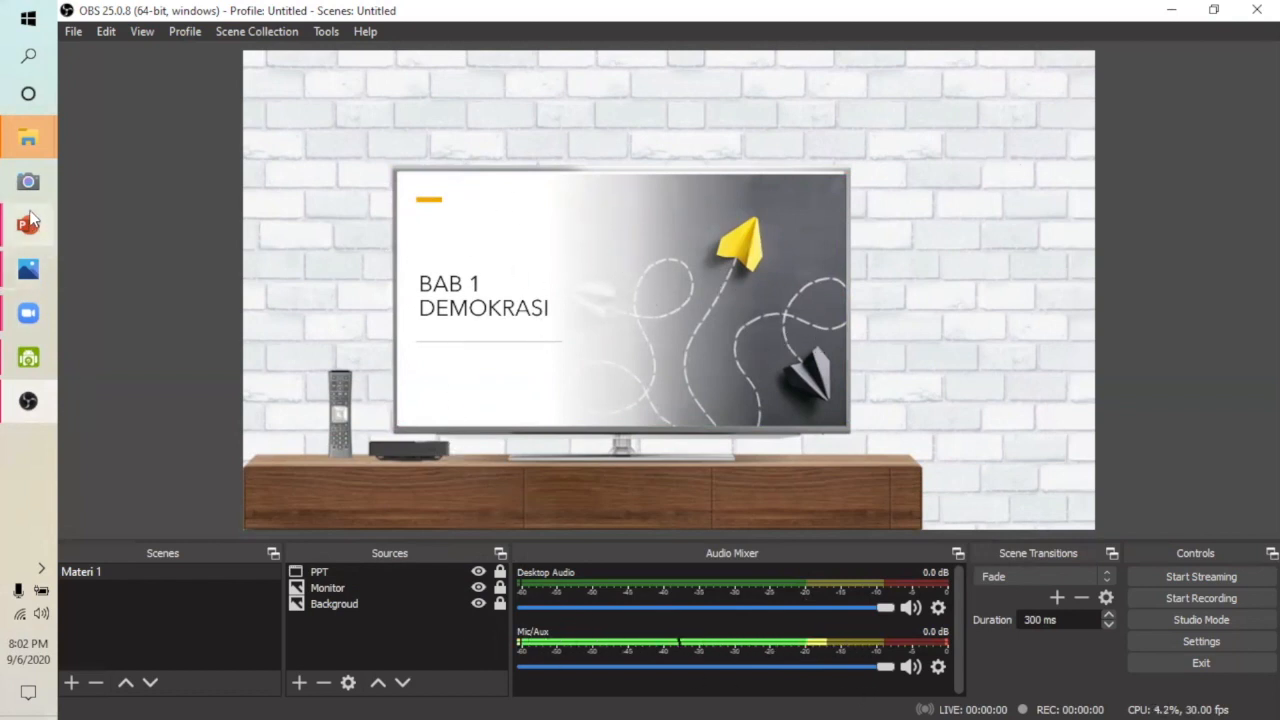
Switch to the PowerPoint Slide Show - [BAB I] window, advance to slide 2, and return to OBS.
mouse_move(30, 224)
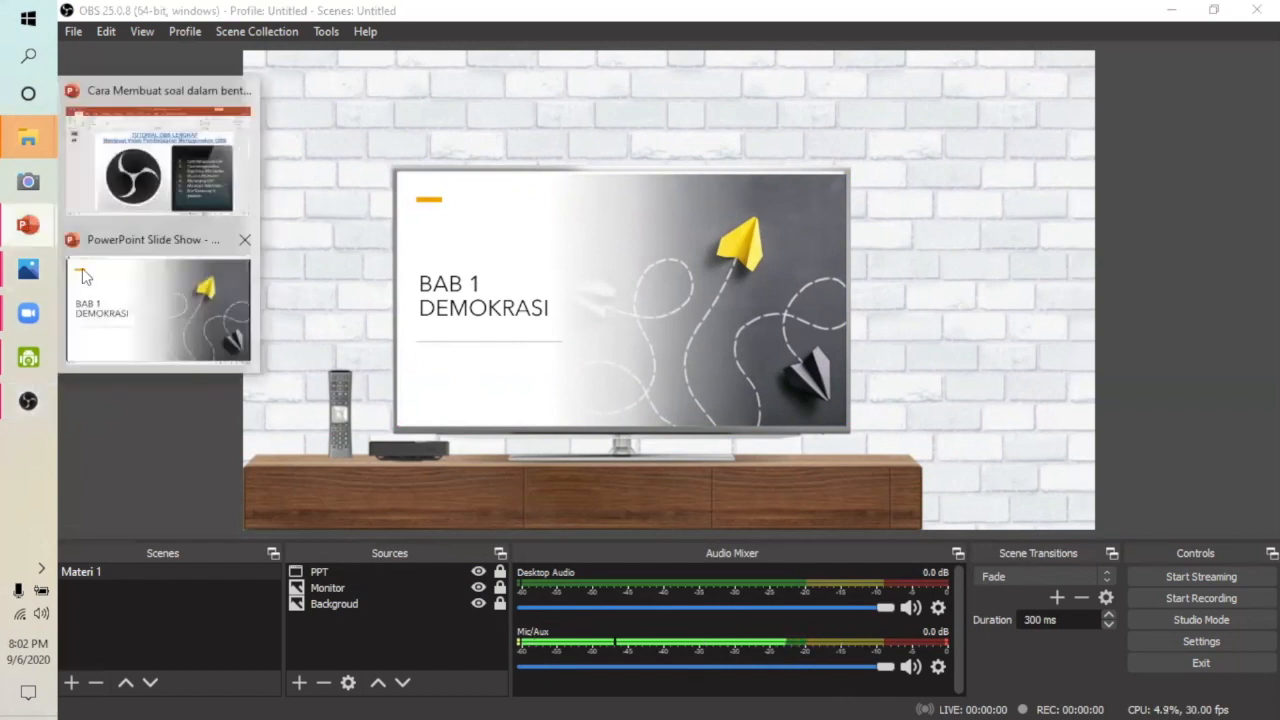
click(115, 312)
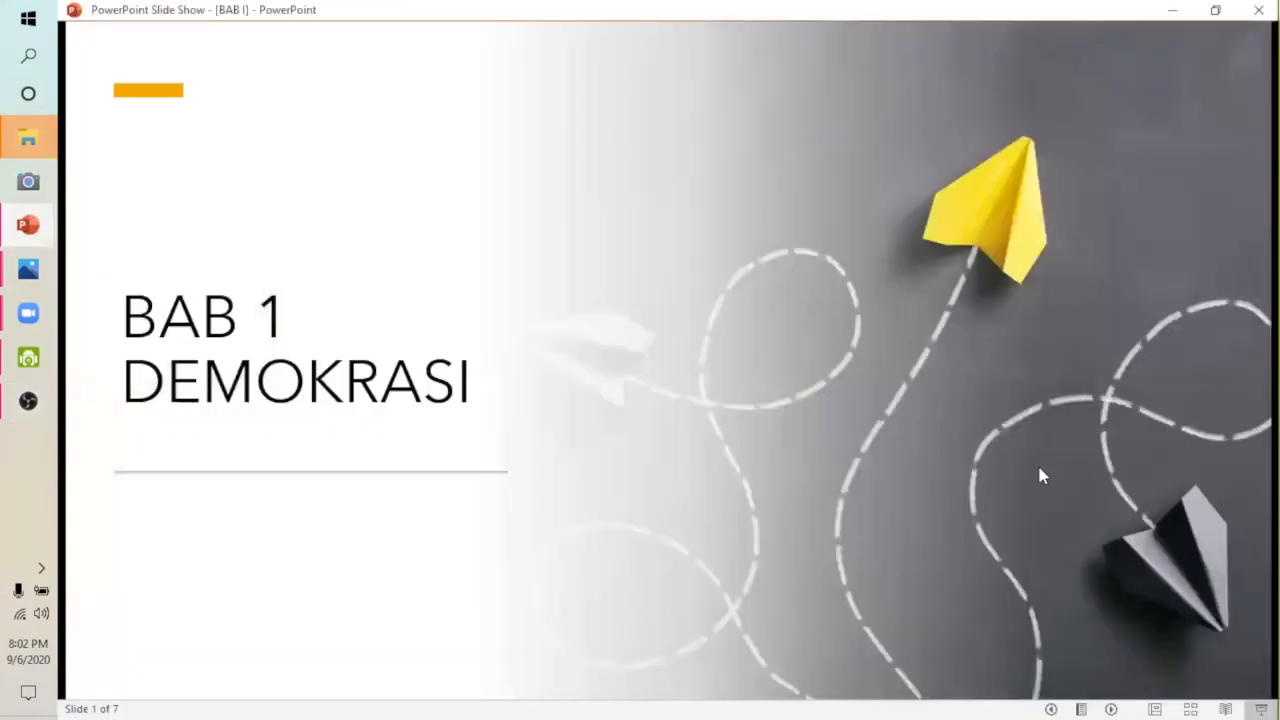
click(1112, 708)
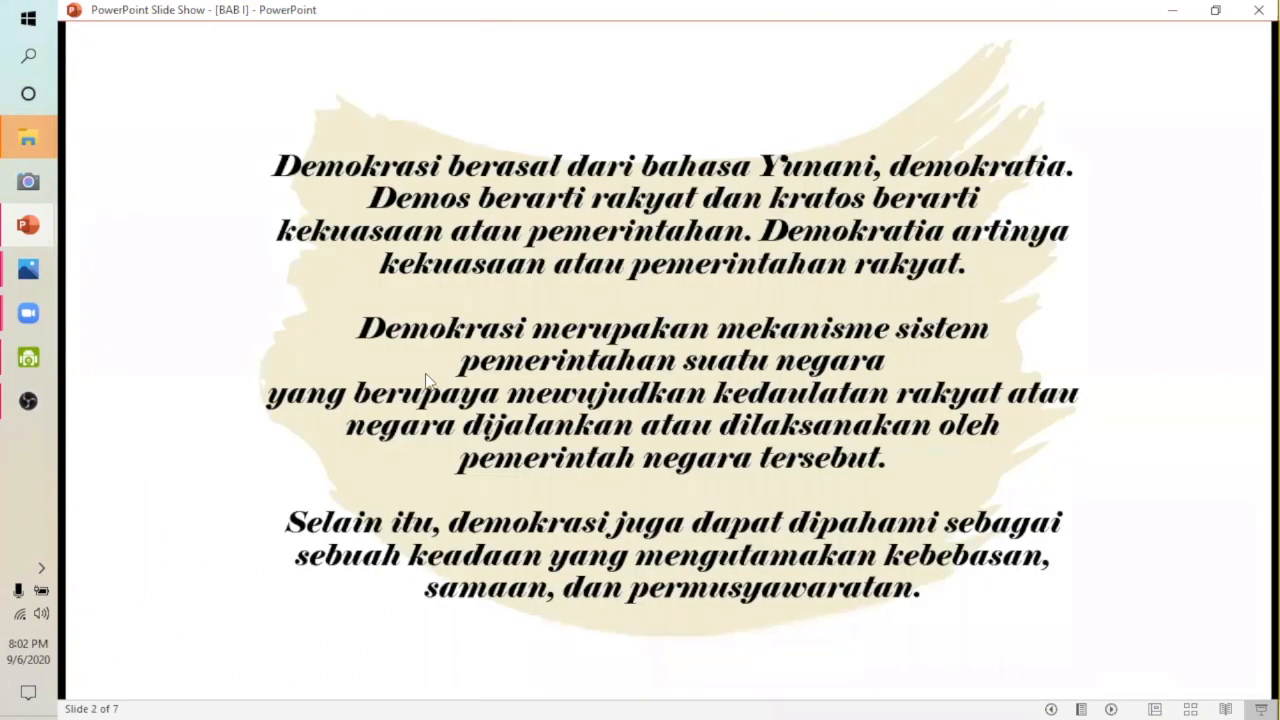
click(29, 401)
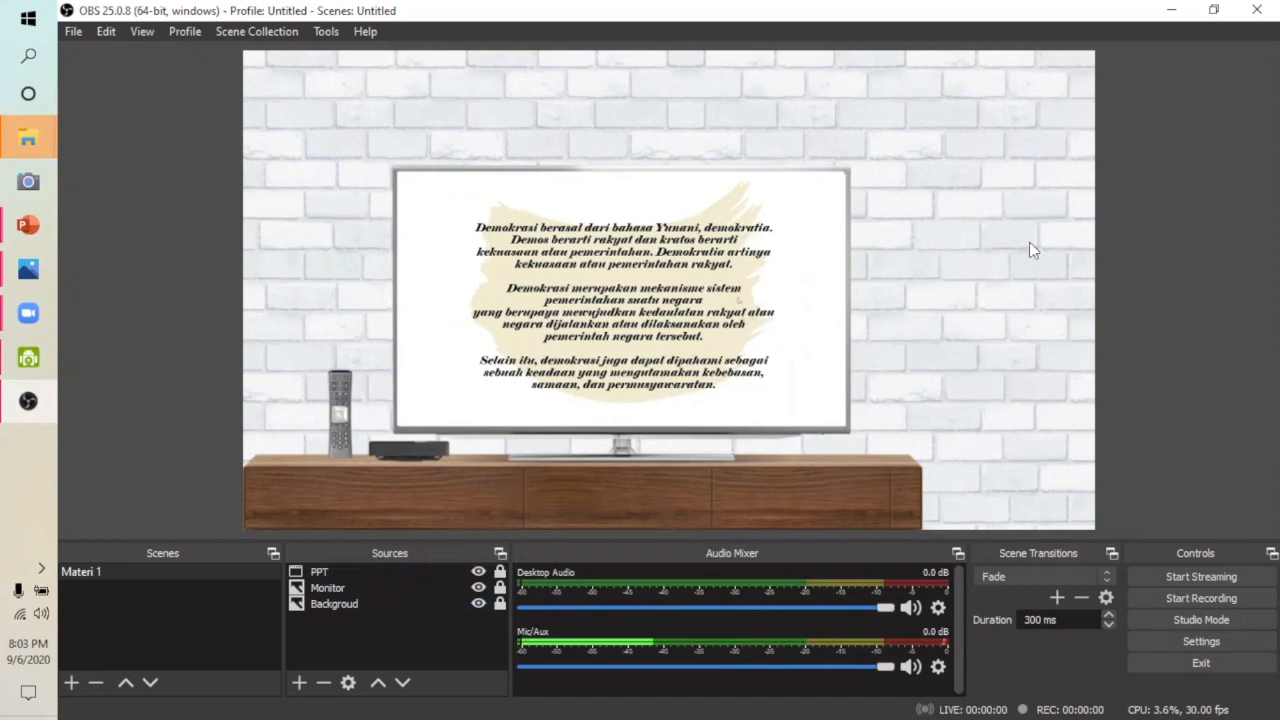
Add a new image source named Tablet to the Materi 1 scene.
click(298, 684)
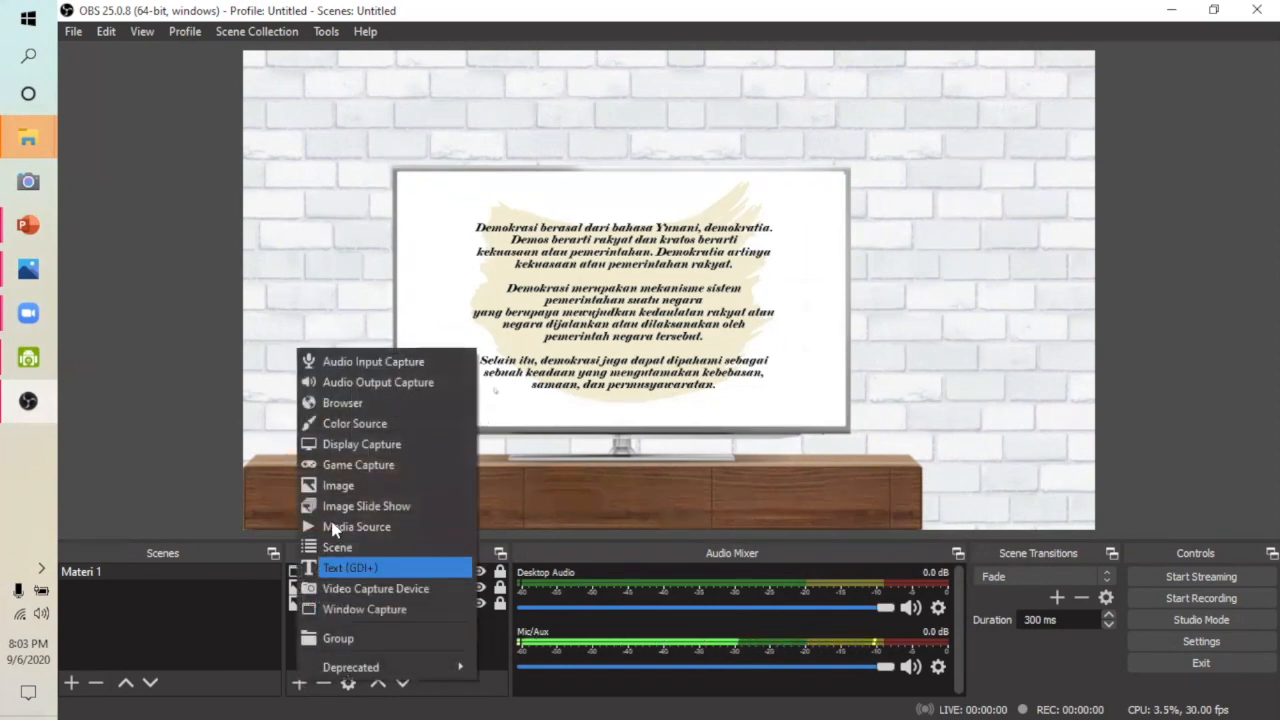
click(332, 487)
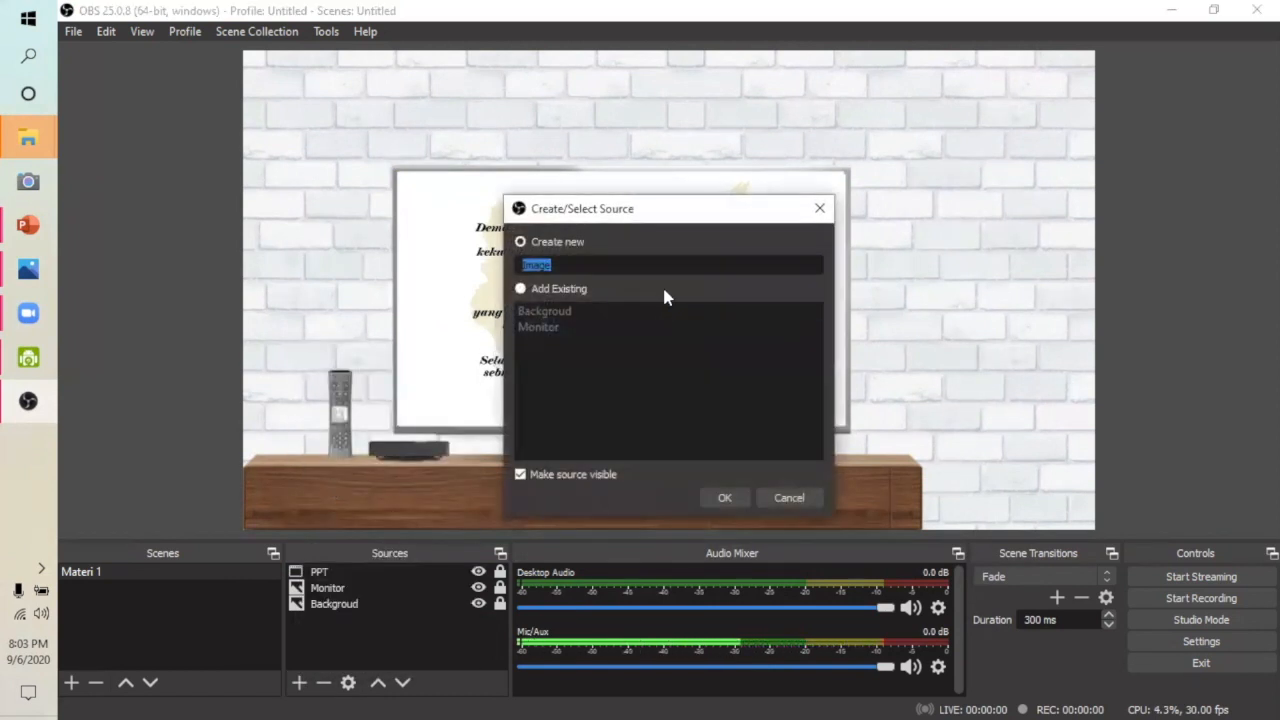
key(BackSpace)
text(Tab)
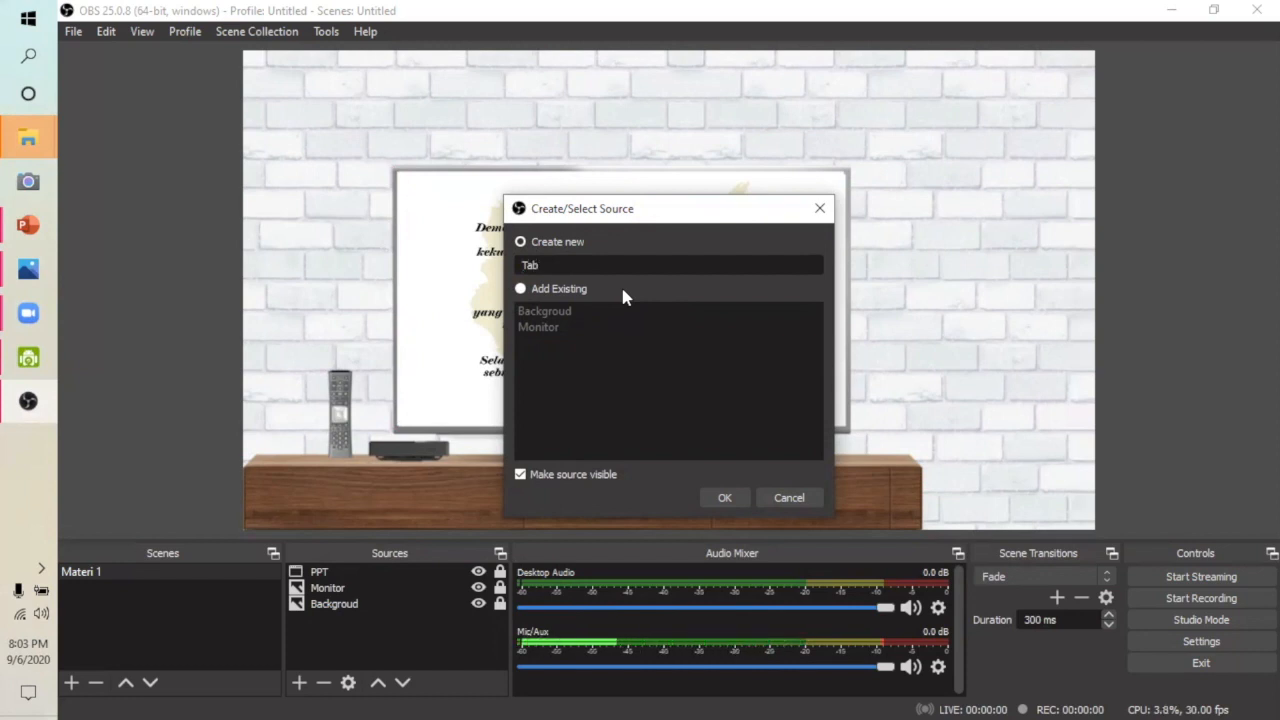
text(let)
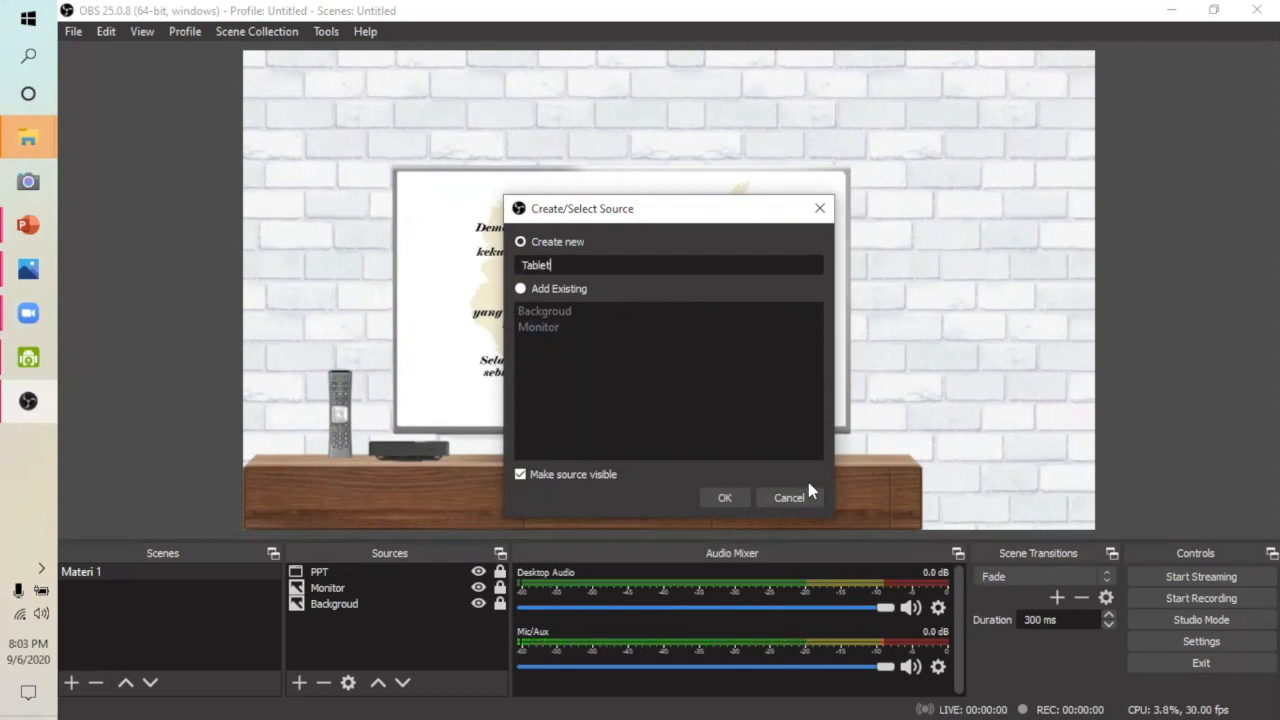
click(725, 499)
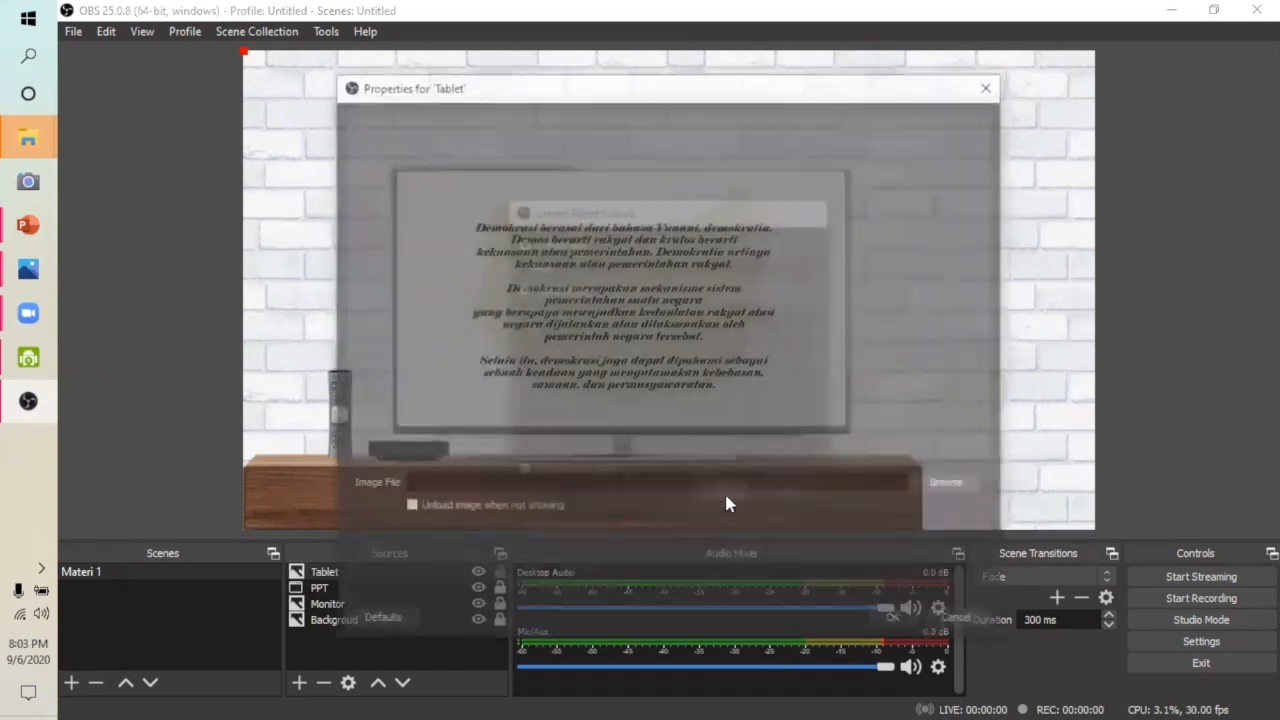
Load the ipad picture from the Properti OBS Pembelajaran folder as the Tablet source's image file.
click(952, 488)
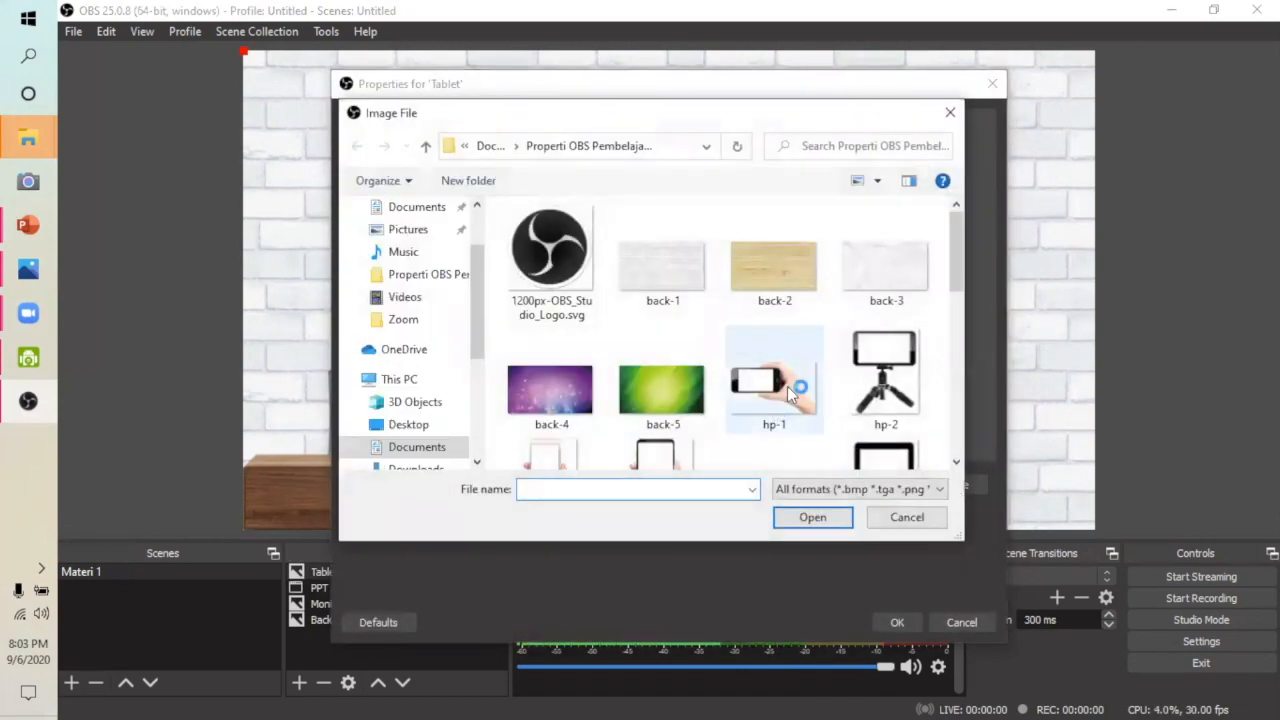
scroll(791, 388, down, 5)
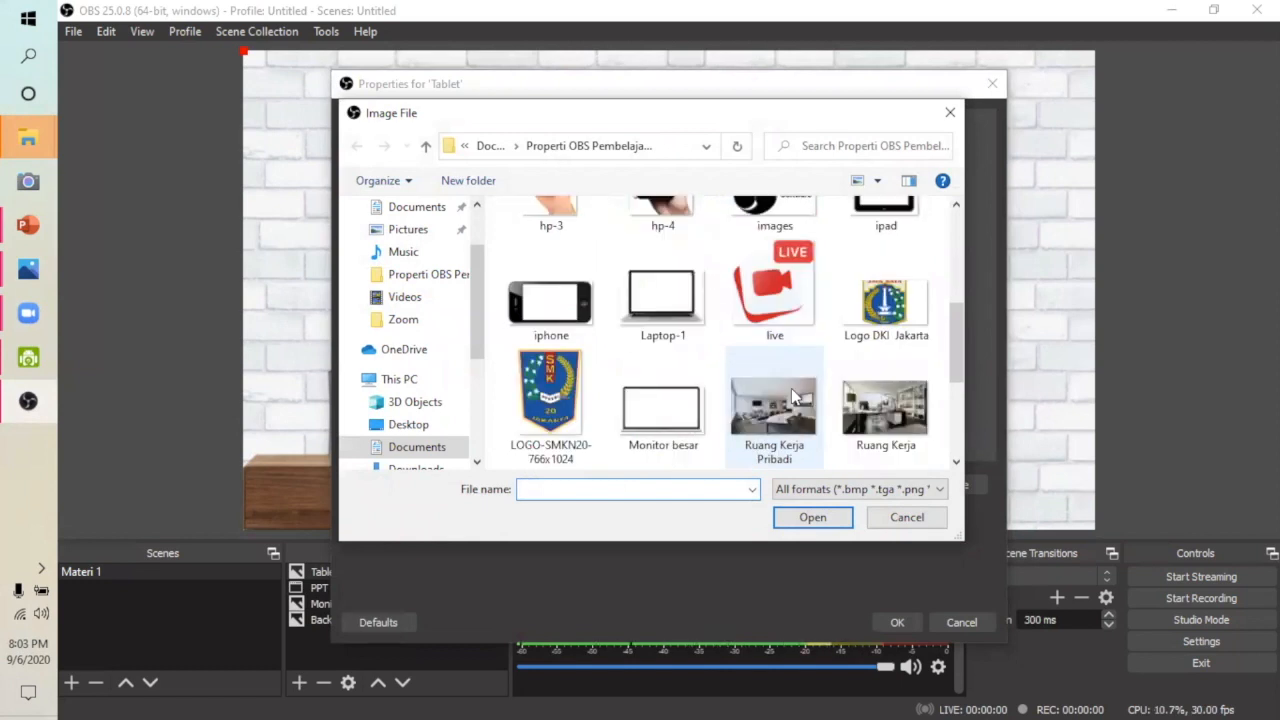
scroll(795, 397, up, 1)
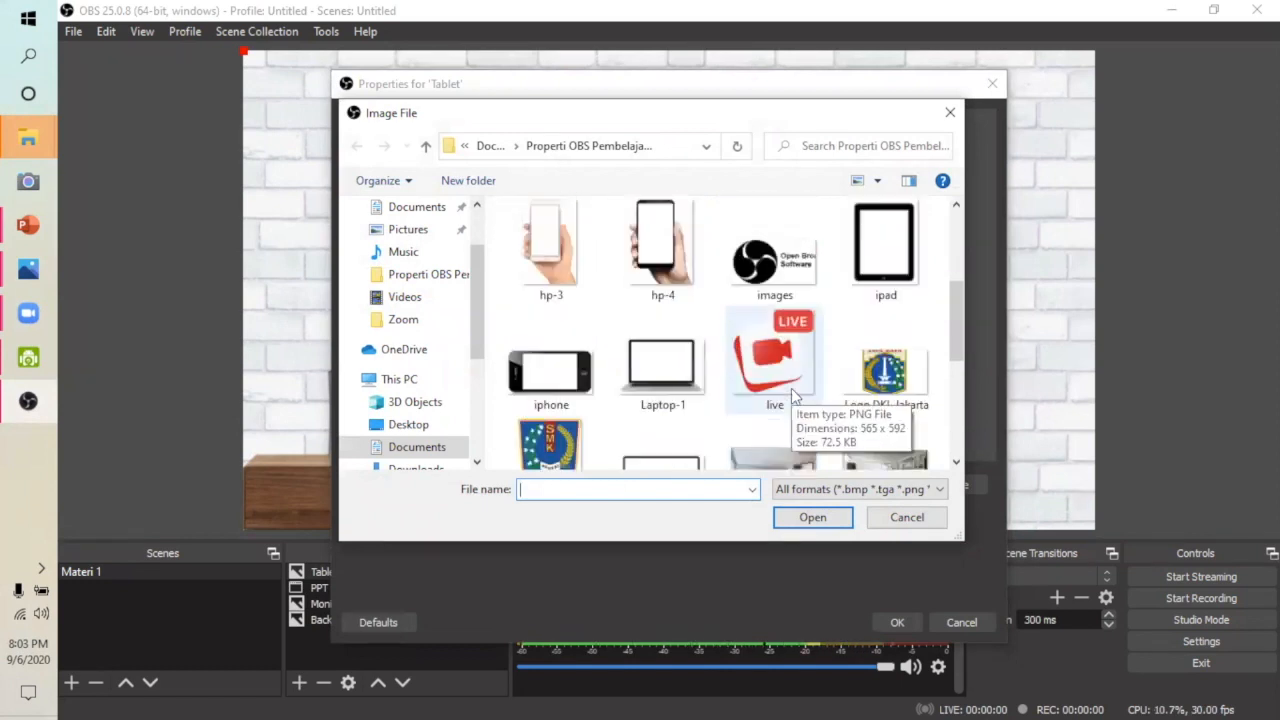
click(884, 253)
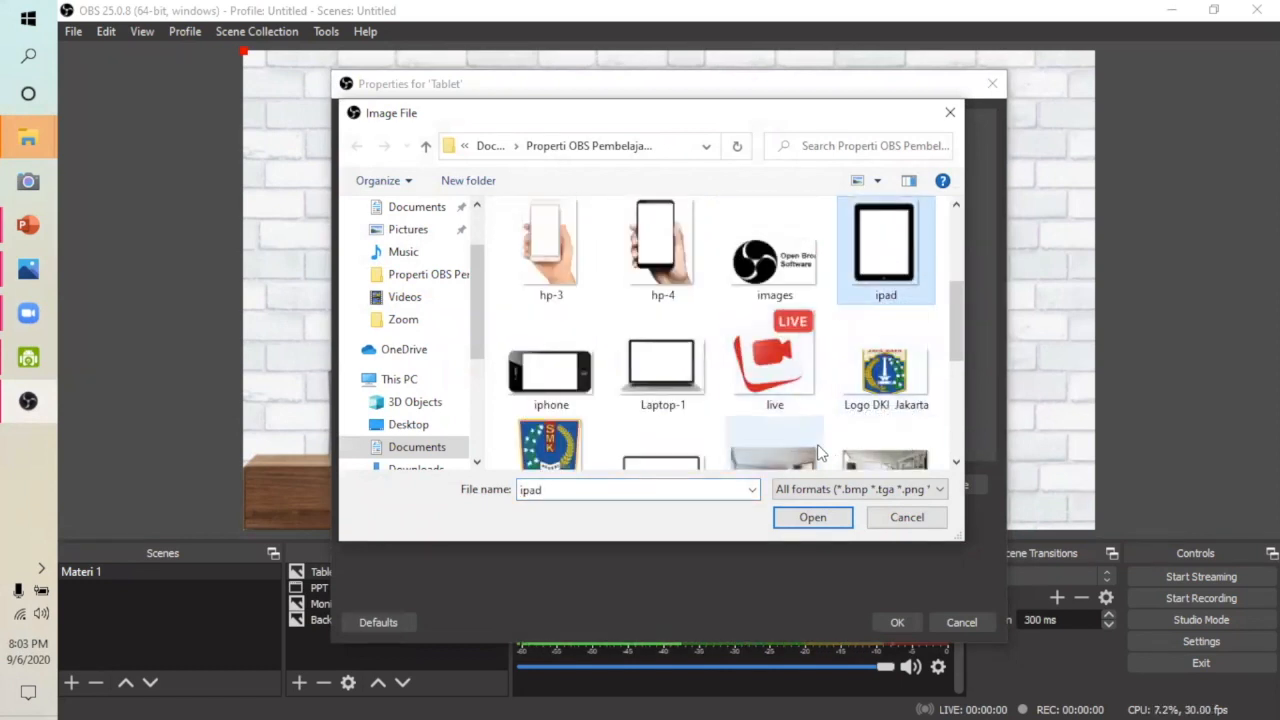
click(808, 519)
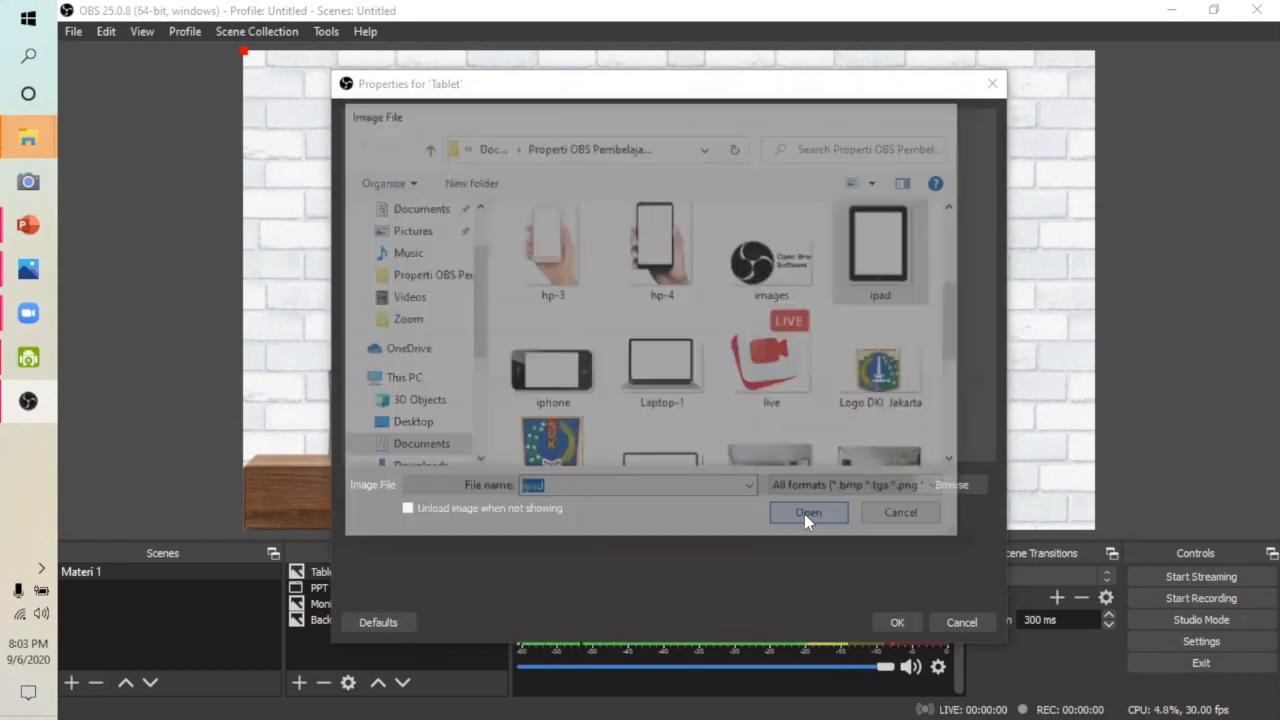
click(893, 624)
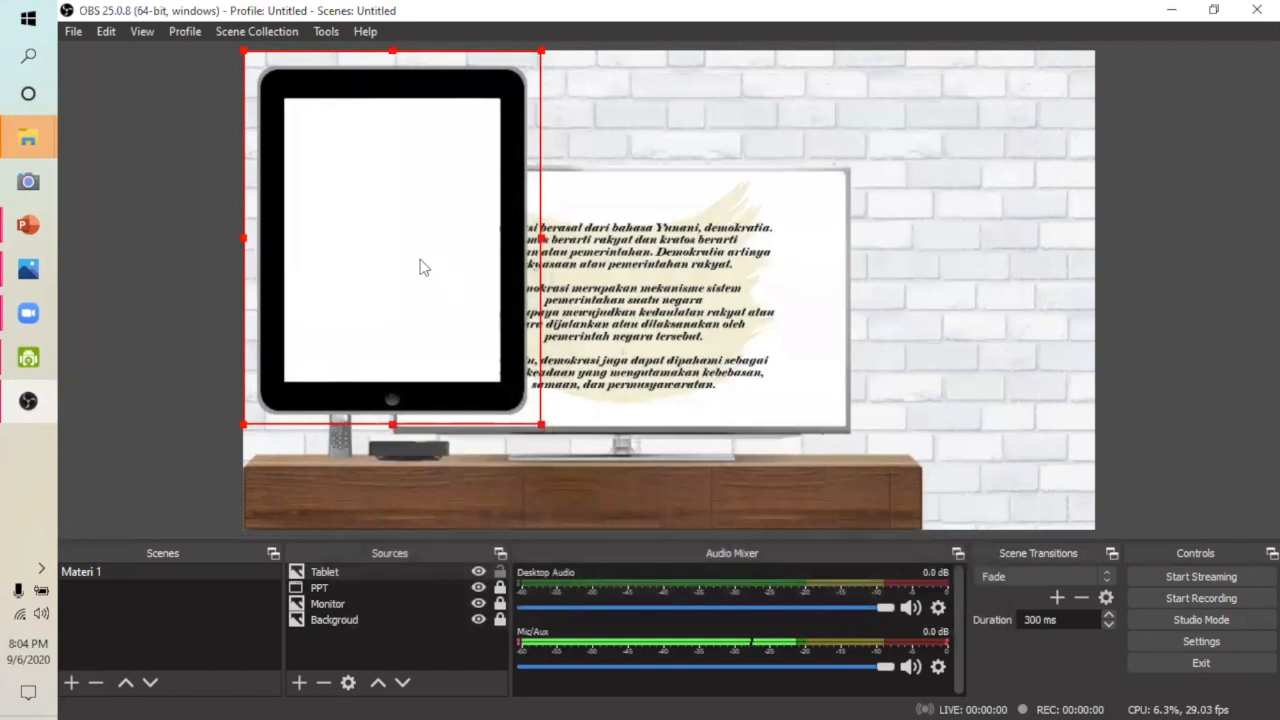
Shrink the Tablet image, place it in the scene's lower-right corner beside the wooden TV cabinet, and lock it.
click(543, 420)
click(532, 409)
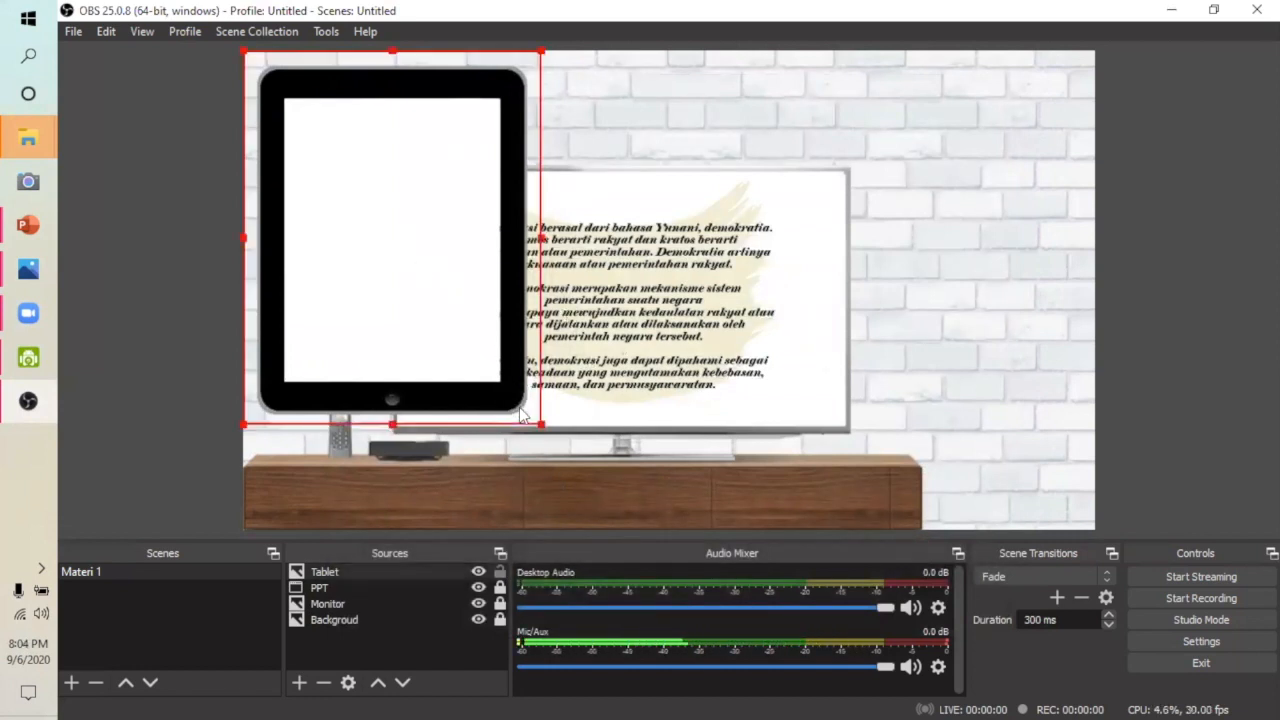
drag(540, 424, 380, 276)
drag(303, 104, 971, 362)
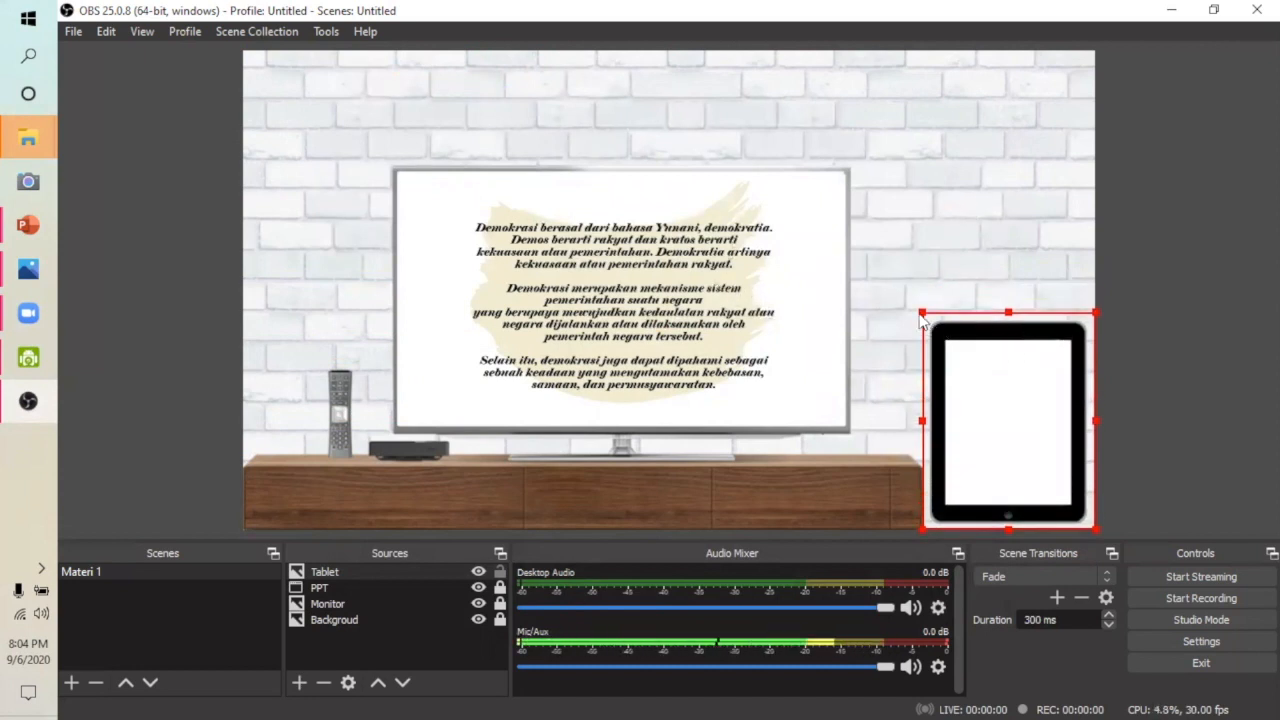
drag(924, 316, 913, 308)
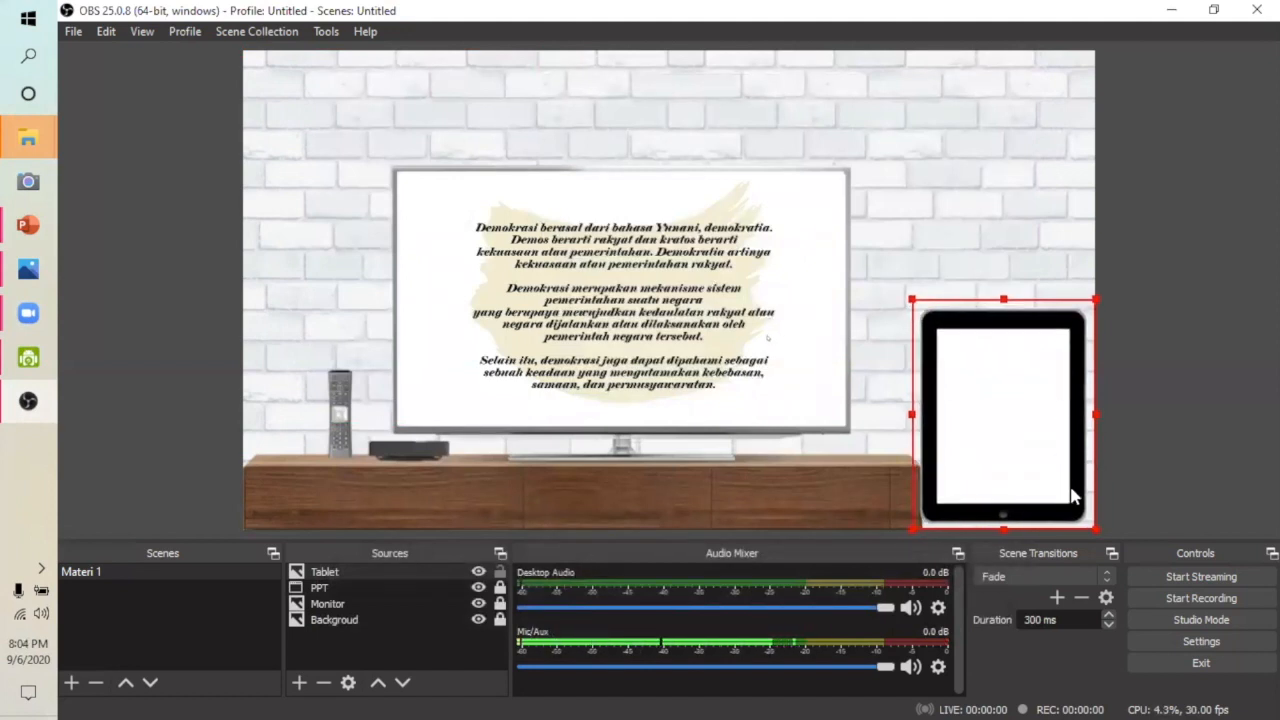
click(962, 157)
click(996, 396)
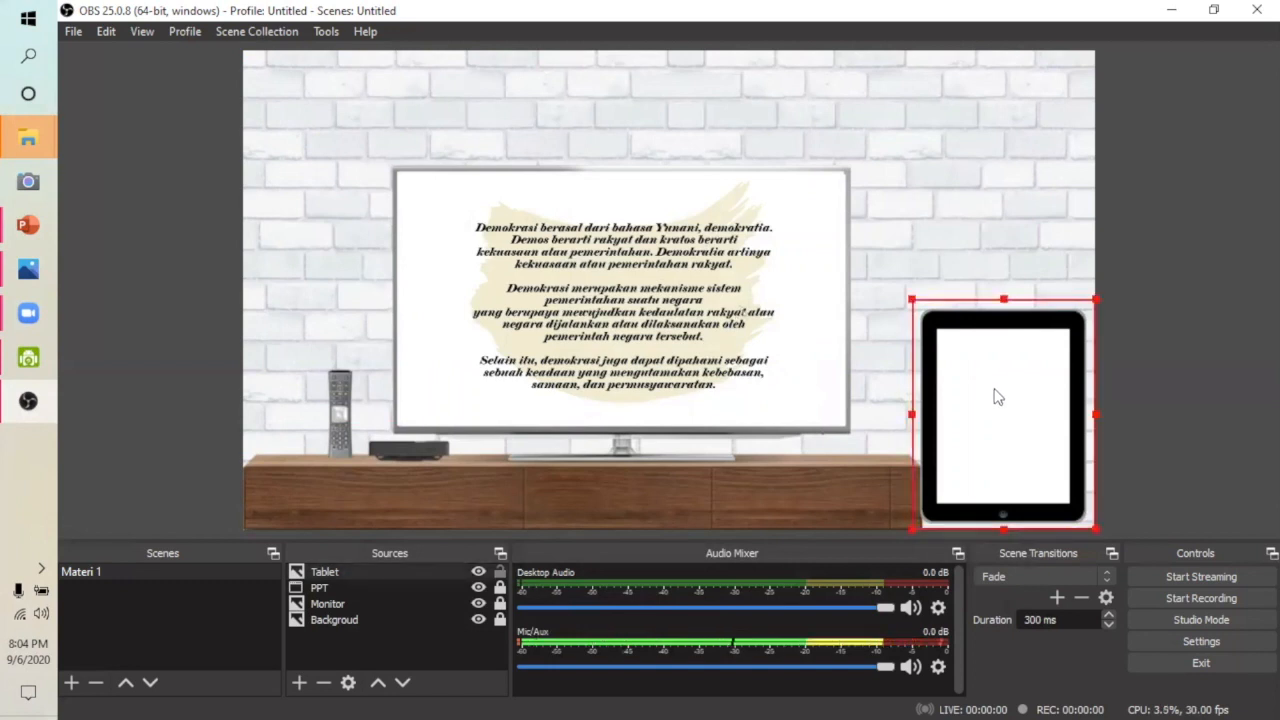
drag(990, 403, 990, 401)
click(499, 572)
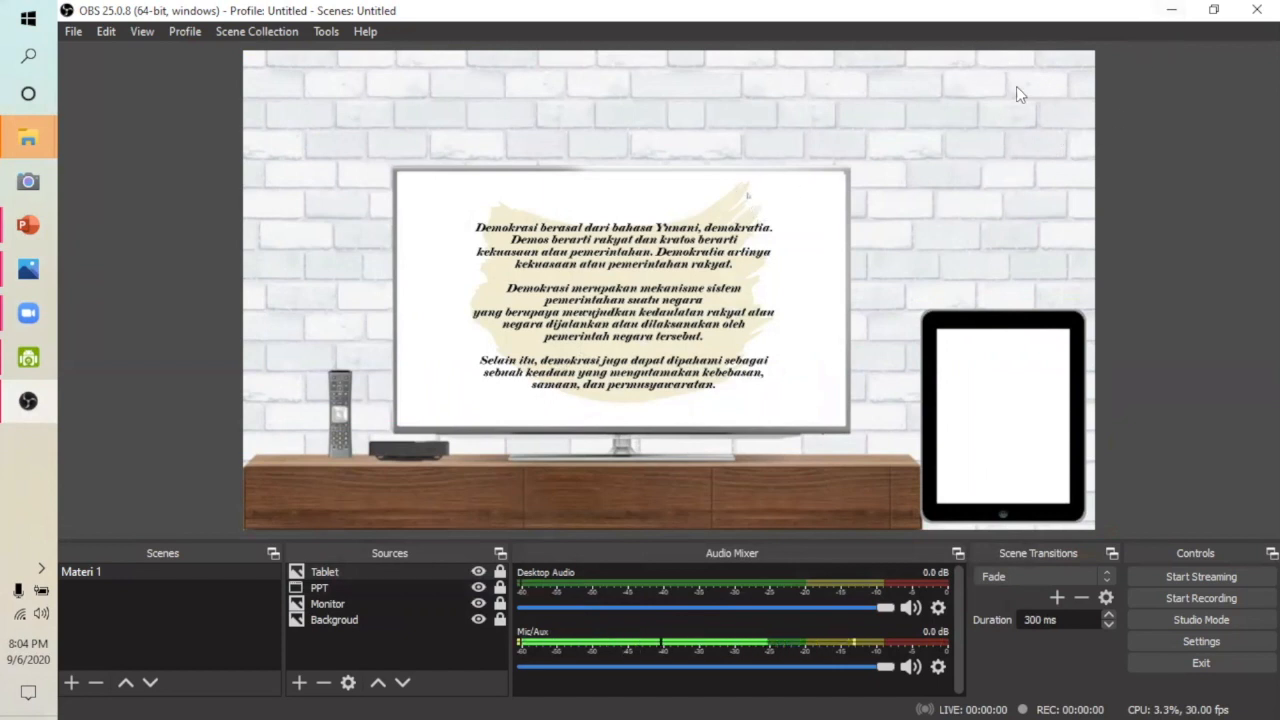
Add a new image source named Logo Instansi to the scene.
click(299, 684)
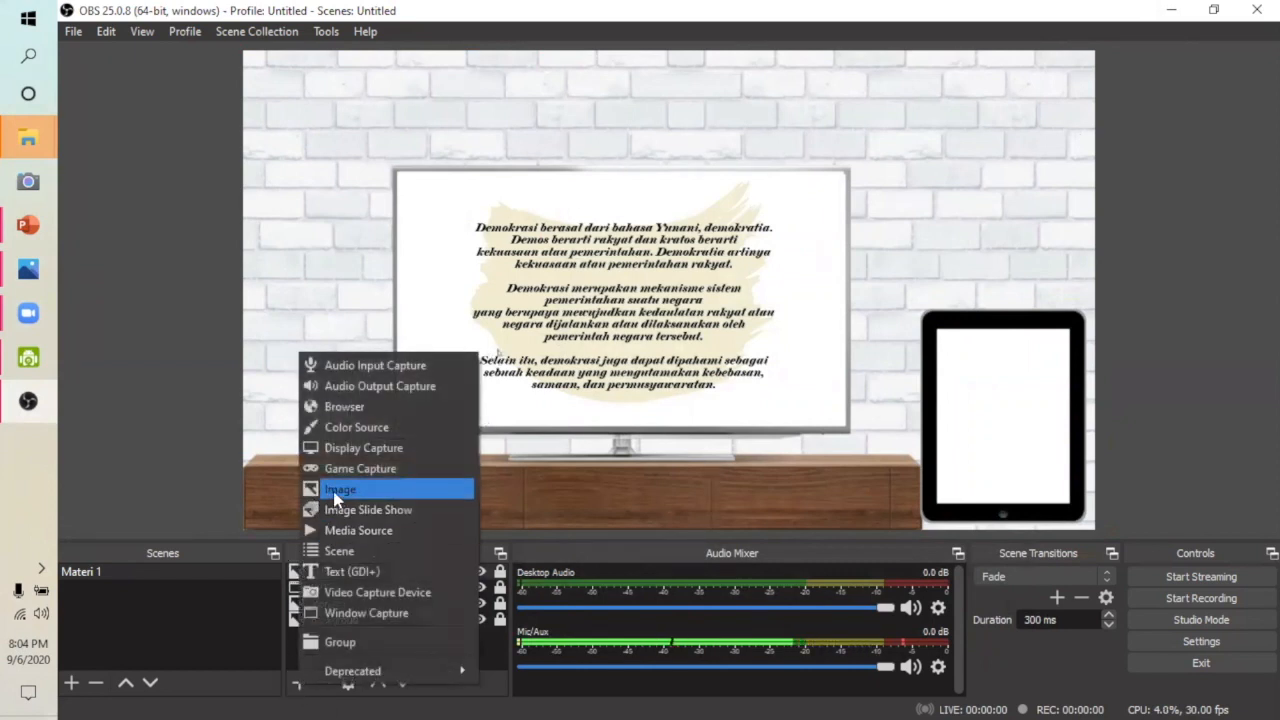
click(334, 490)
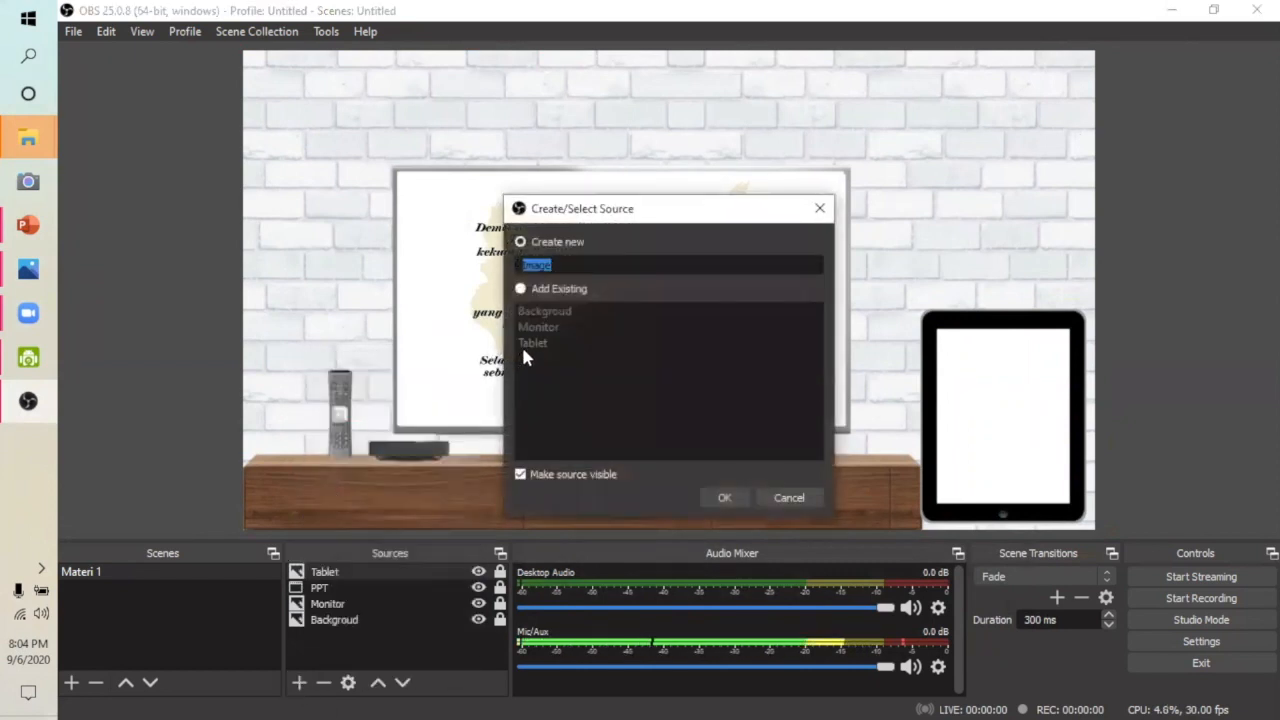
key(BackSpace)
text(Logo)
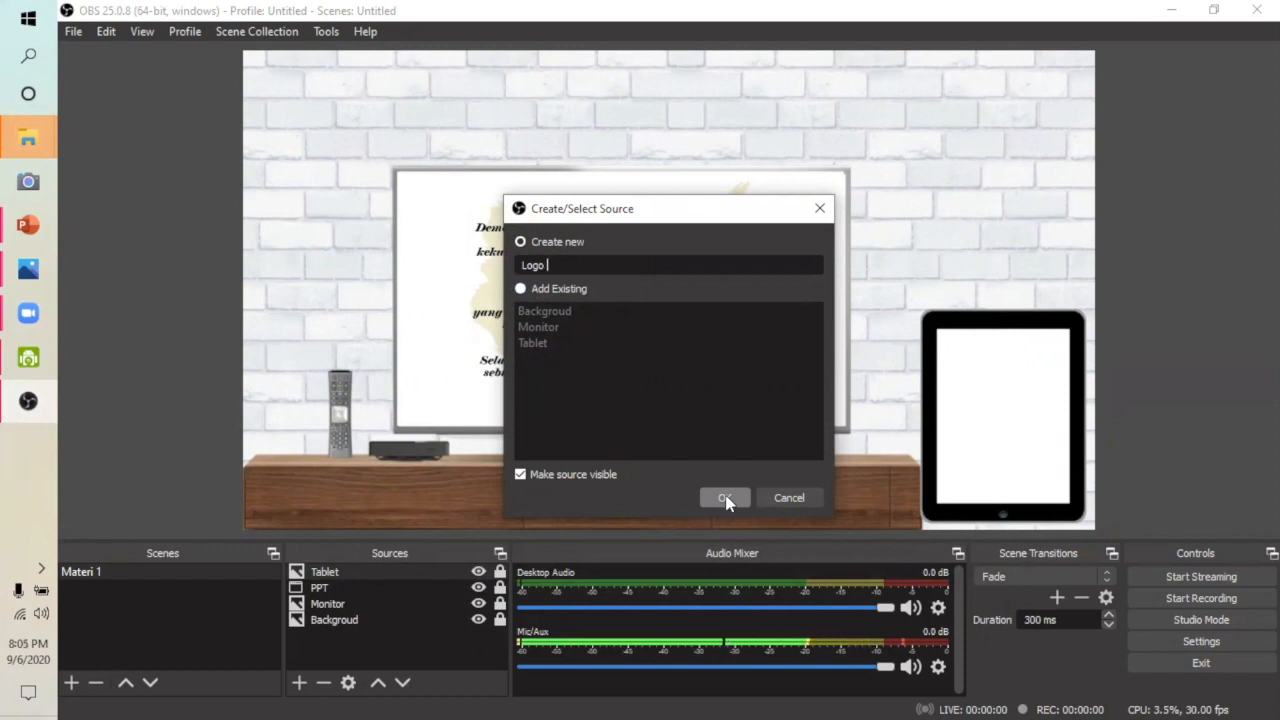
text( Instansi)
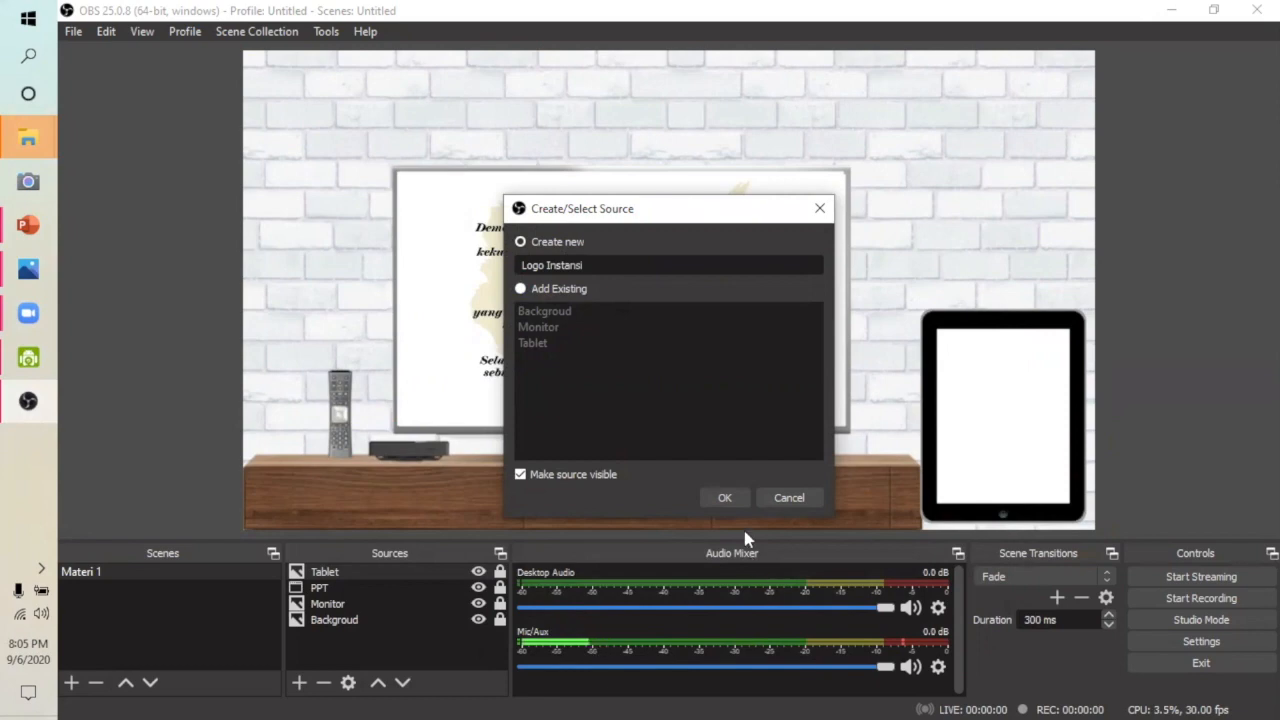
click(718, 497)
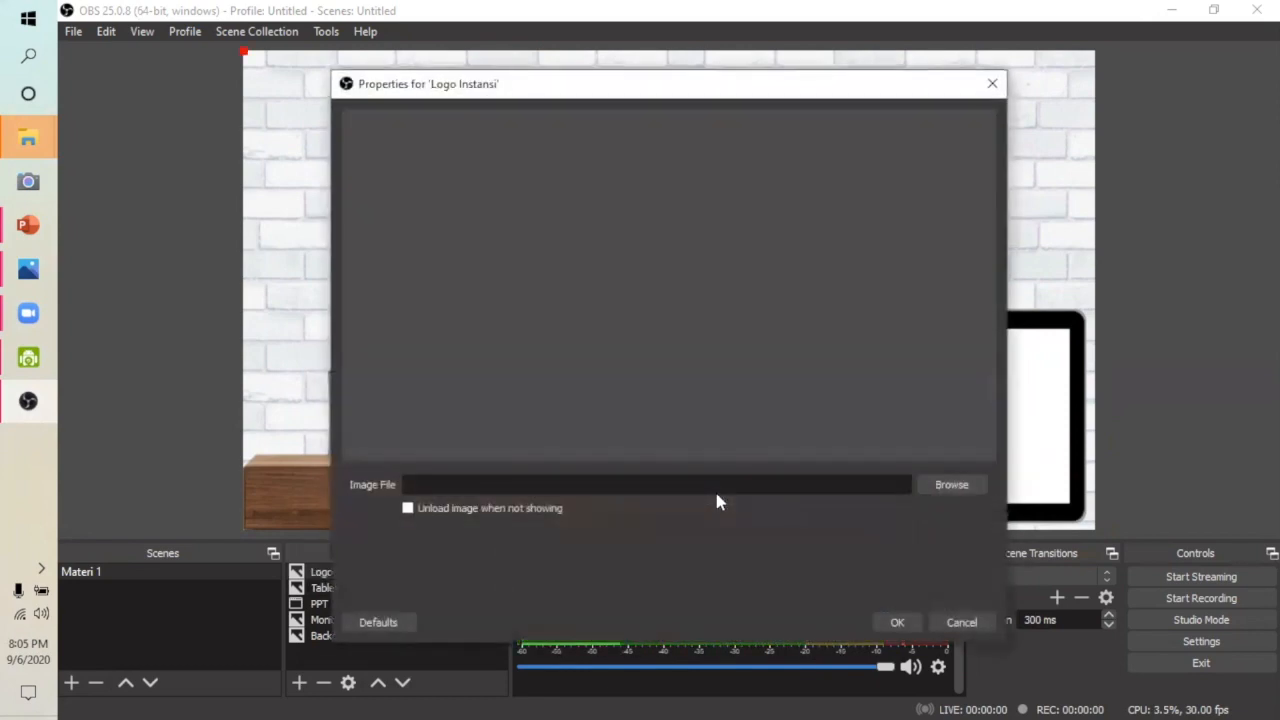
Load LOGO-SMKN20-766x1024 as the image file of the Logo Instansi source.
click(960, 486)
scroll(800, 362, down, 3)
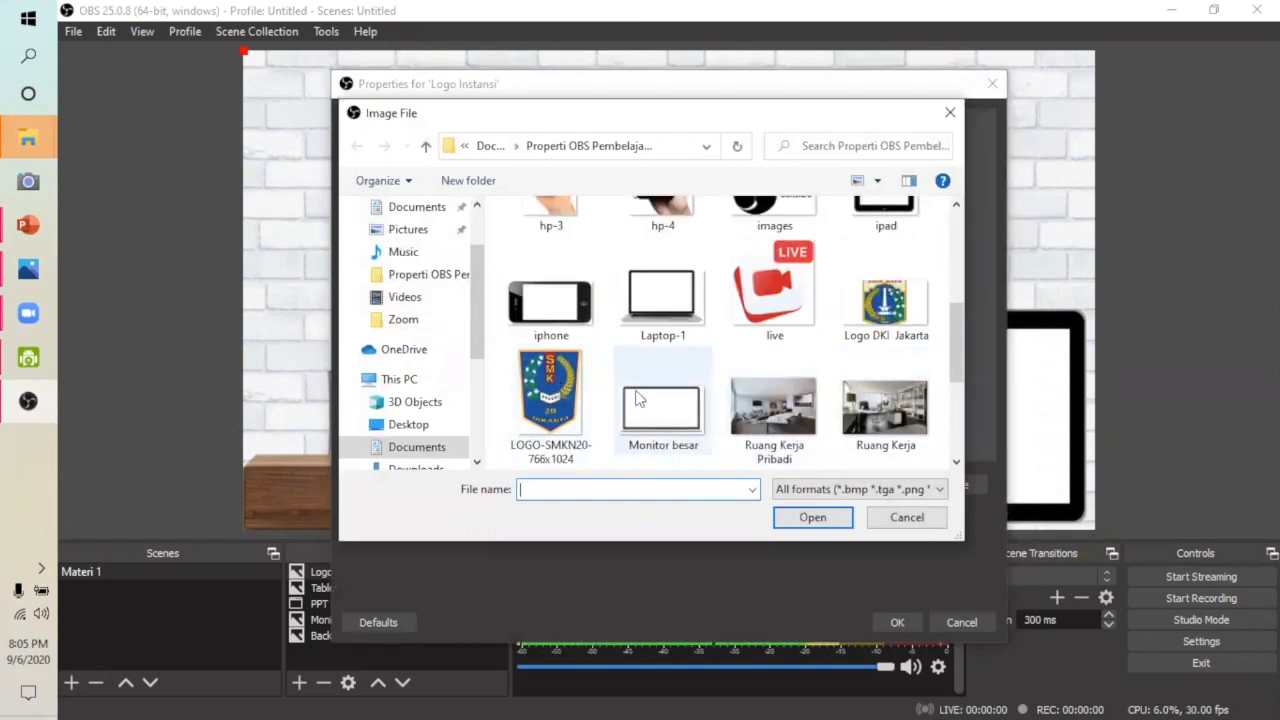
scroll(771, 358, down, 2)
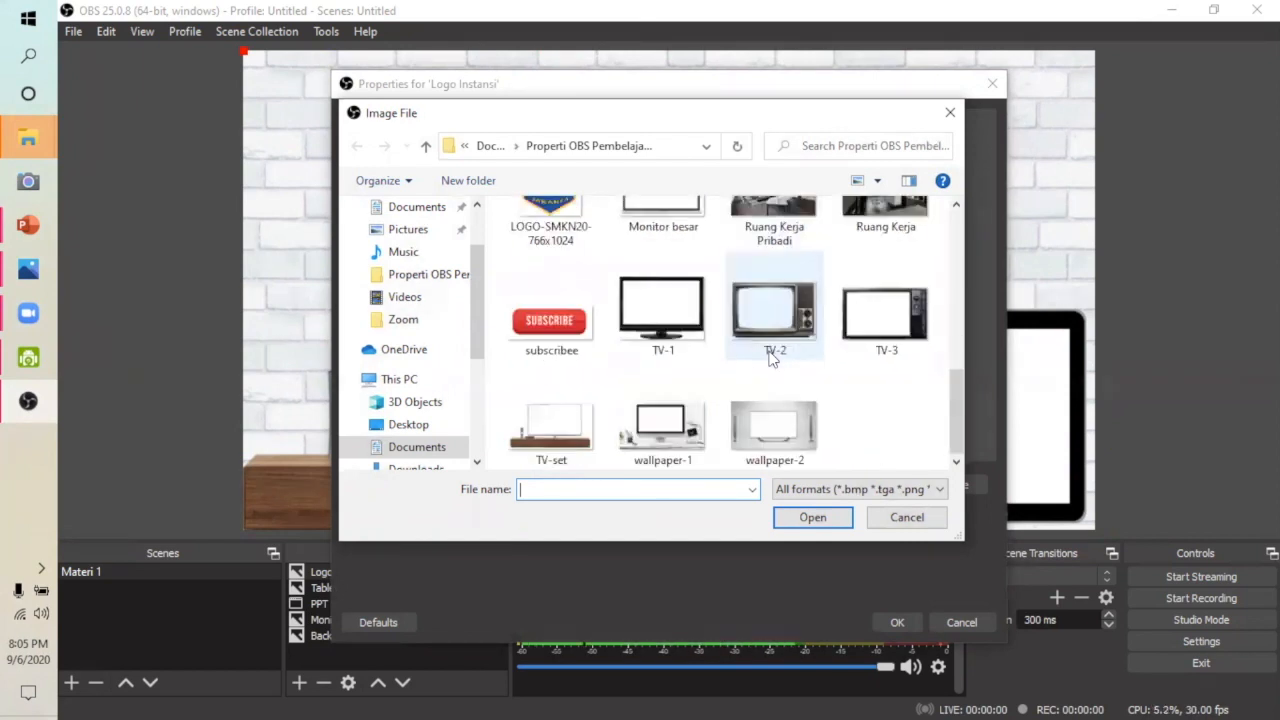
scroll(771, 358, up, 1)
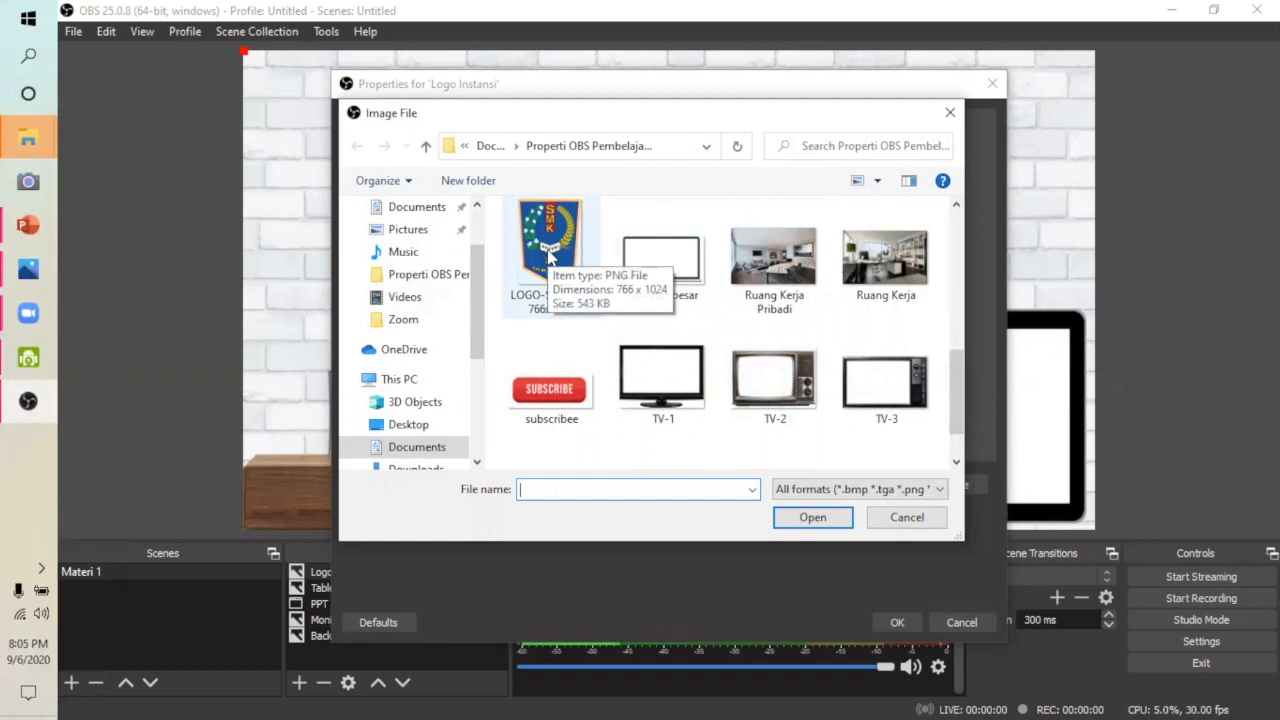
click(548, 258)
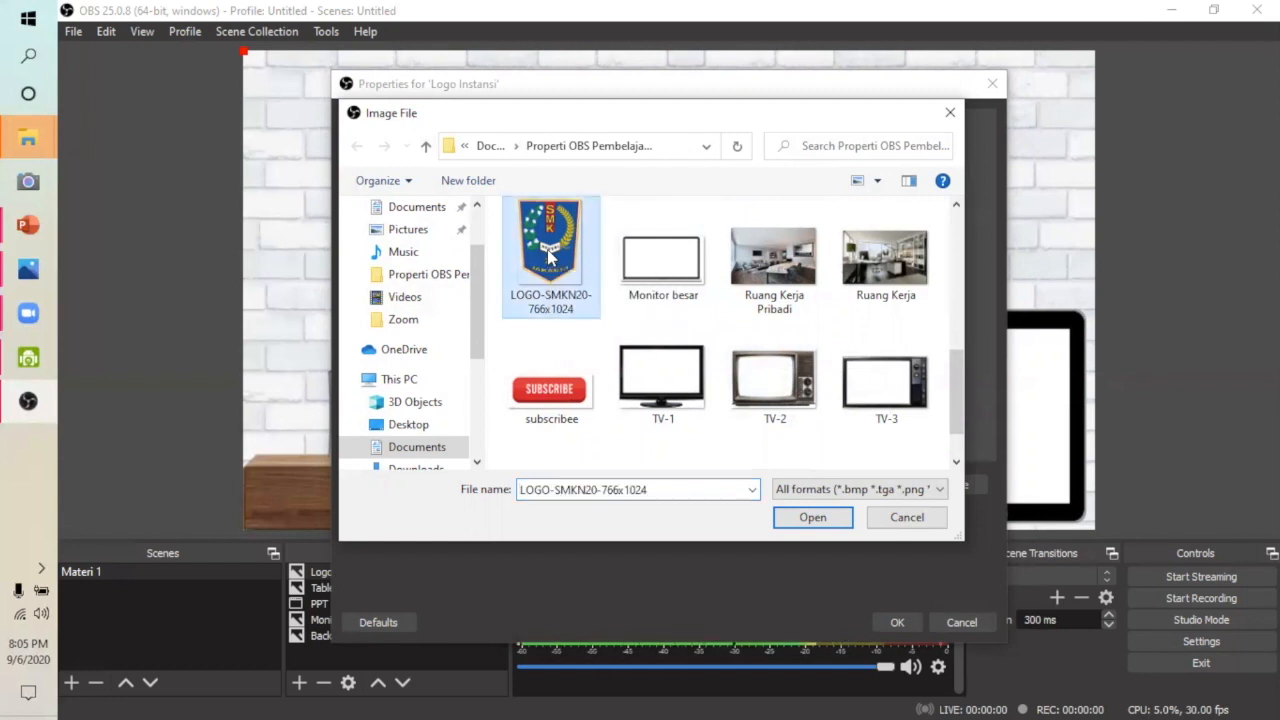
click(812, 519)
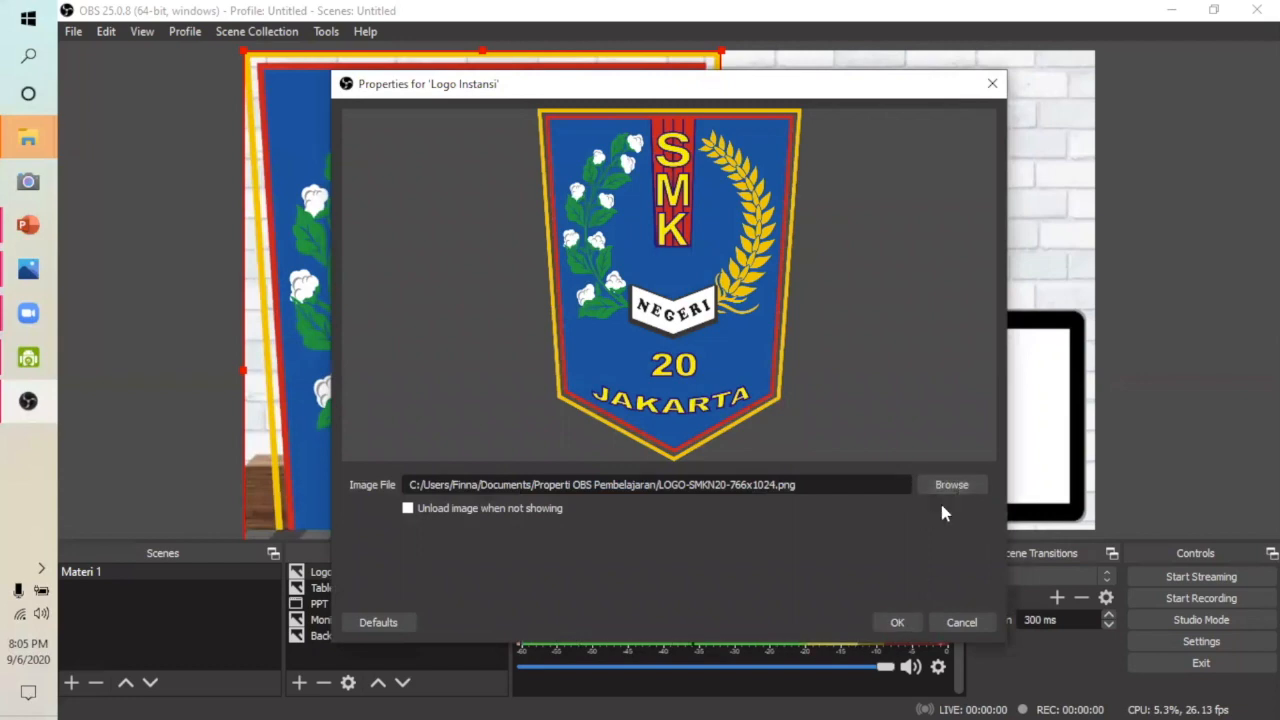
click(897, 623)
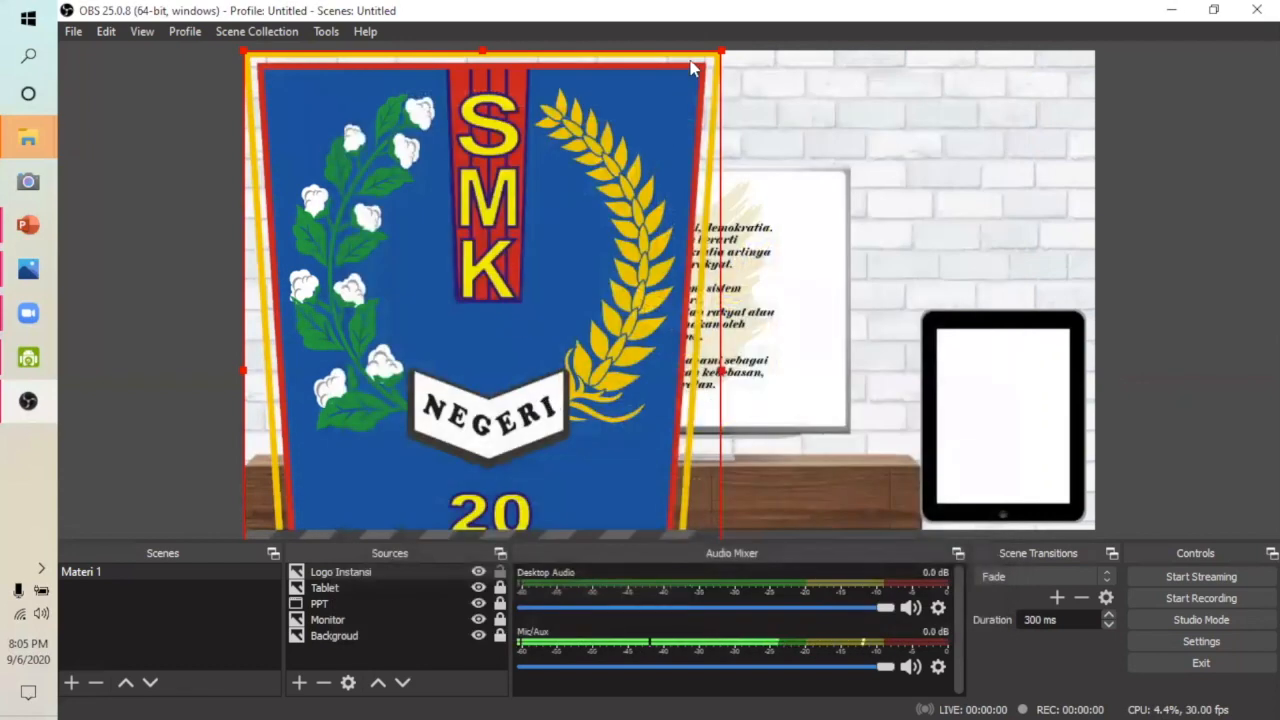
Shrink the school logo, fit it into the scene's upper-right corner above the tablet, and lock its source.
drag(724, 52, 447, 416)
drag(365, 480, 968, 114)
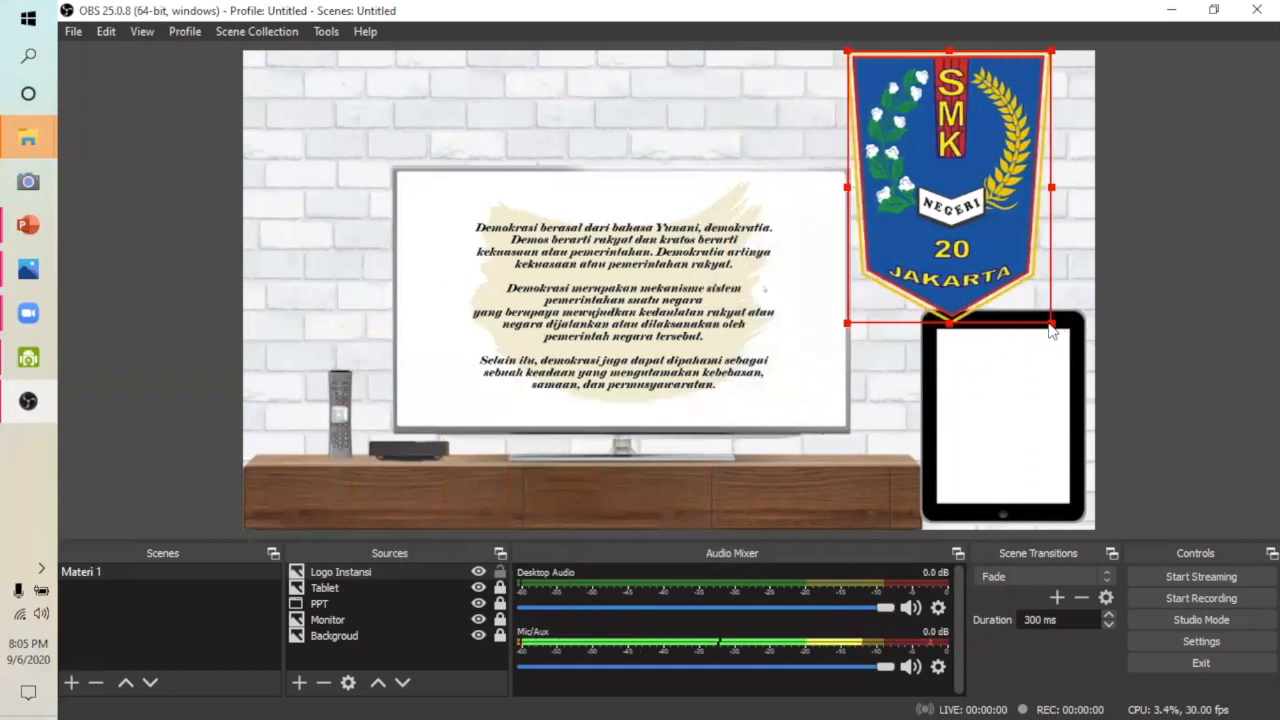
drag(1050, 322, 963, 206)
drag(905, 100, 1036, 99)
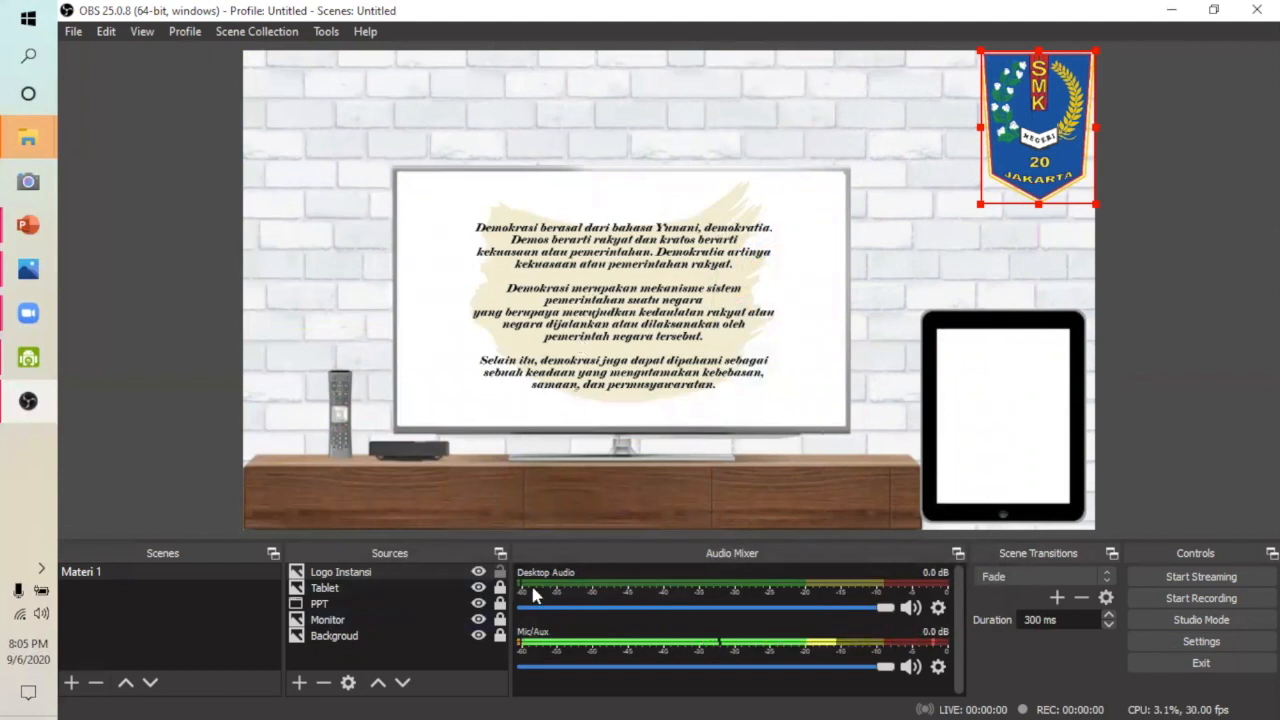
click(499, 572)
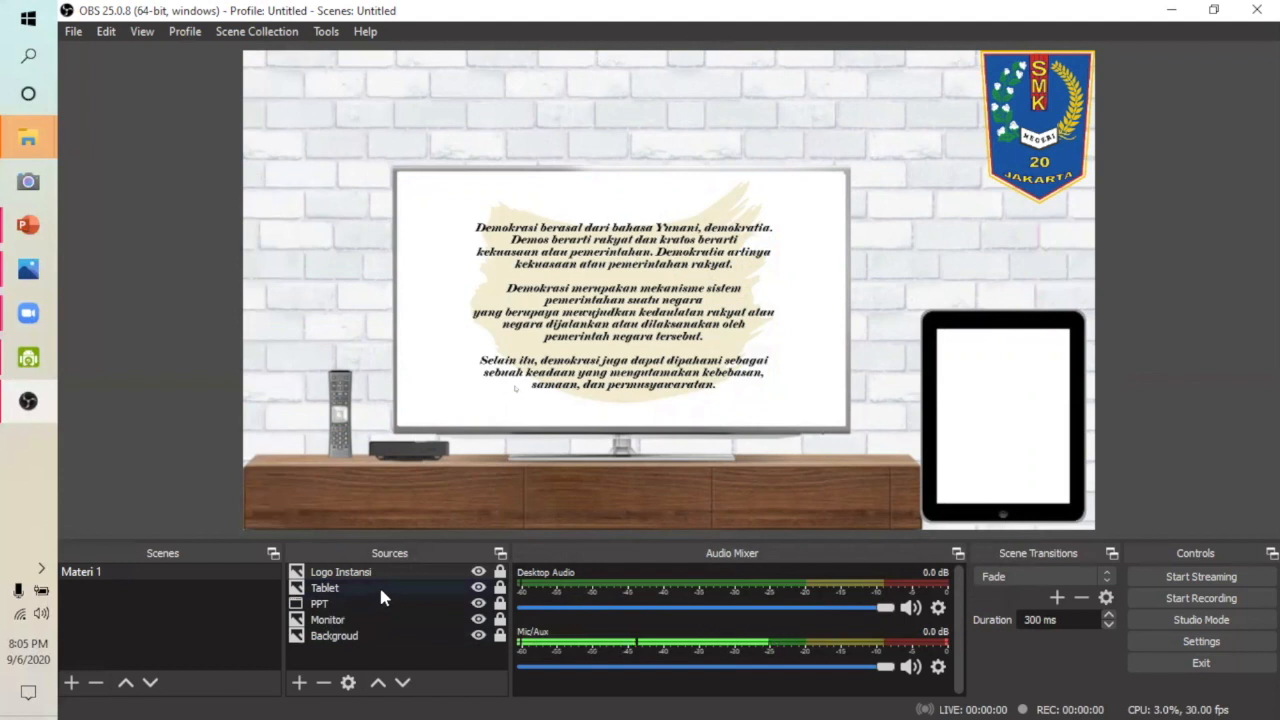
Add a new image source named Logo DKI Jakarta to the scene.
click(299, 684)
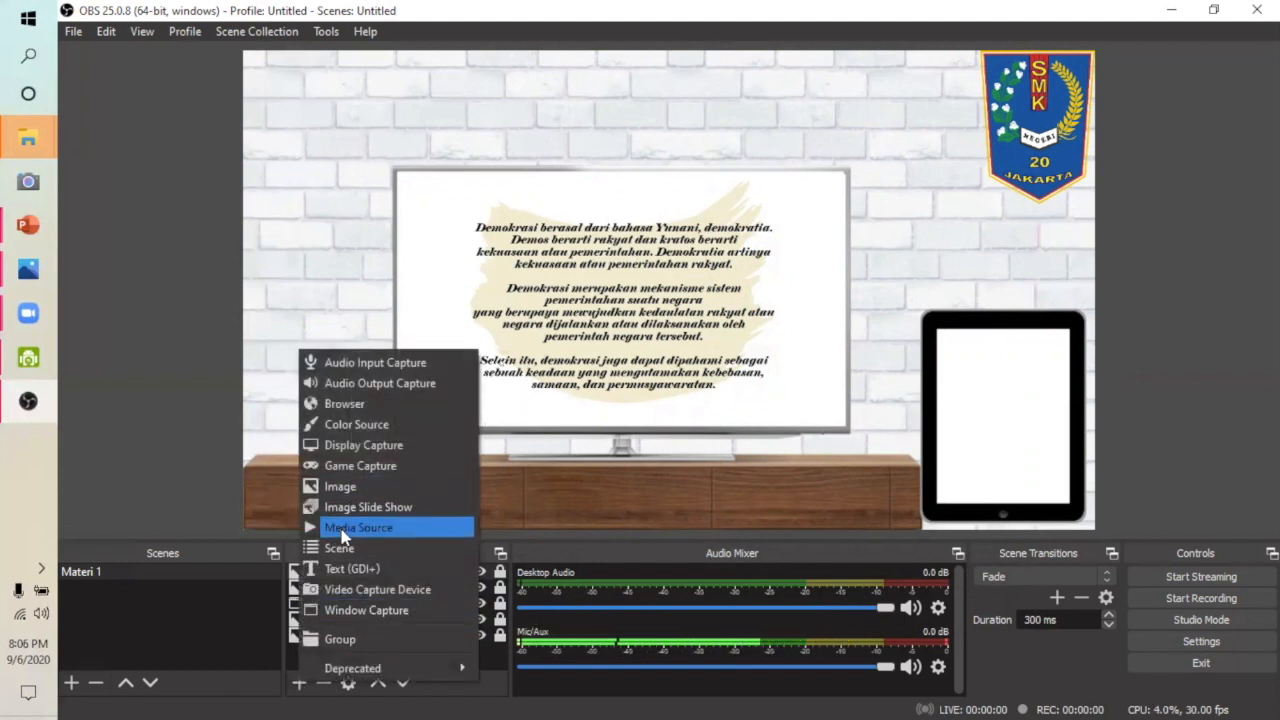
click(340, 488)
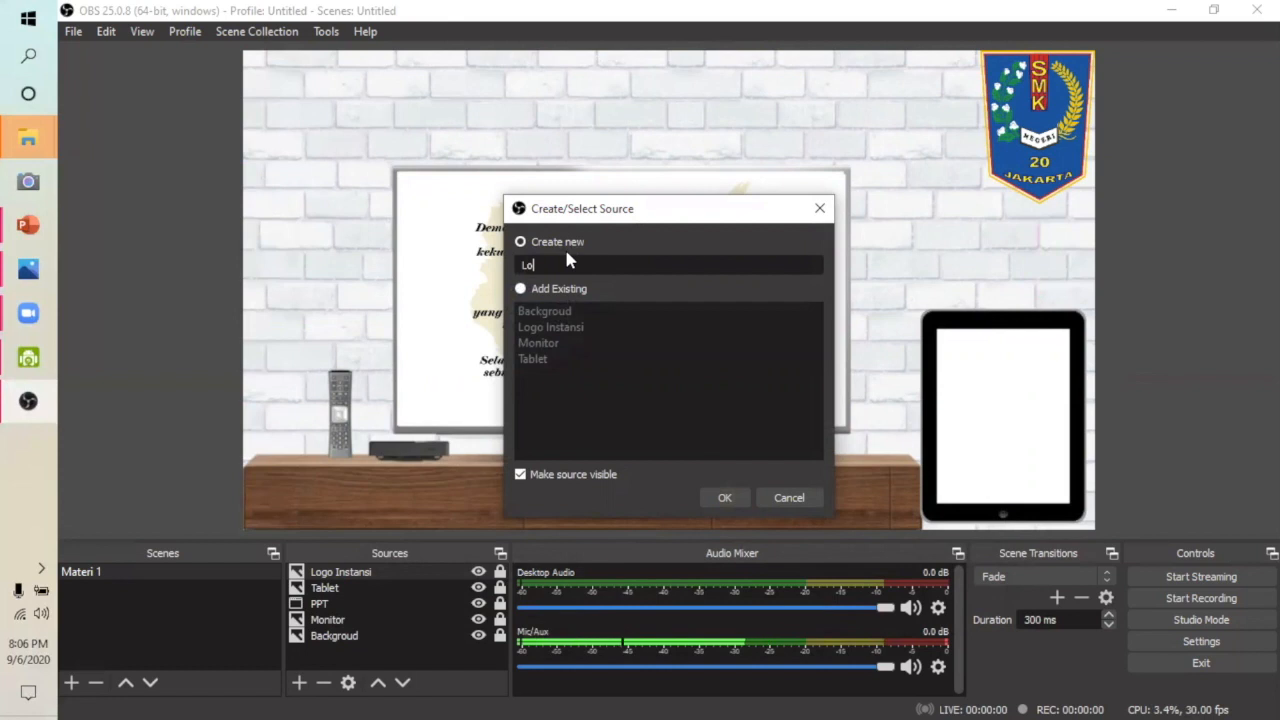
text(Logo )
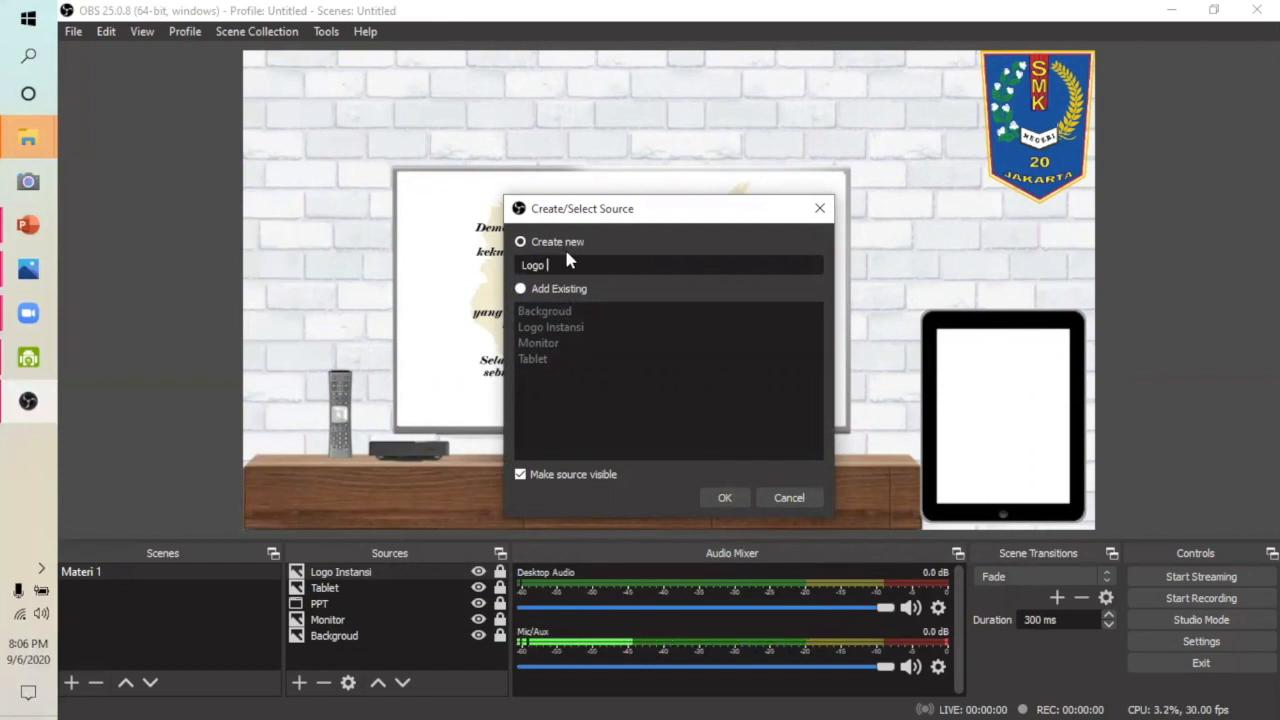
text(DKI)
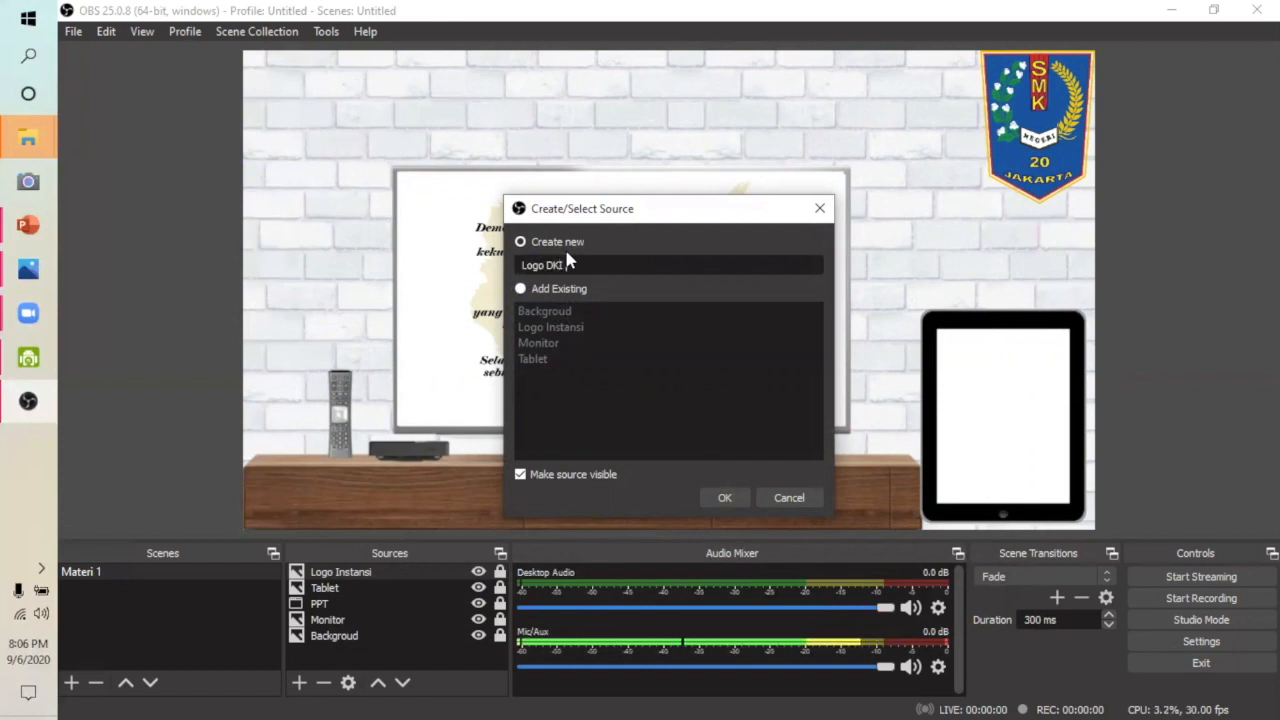
text( Jakarta)
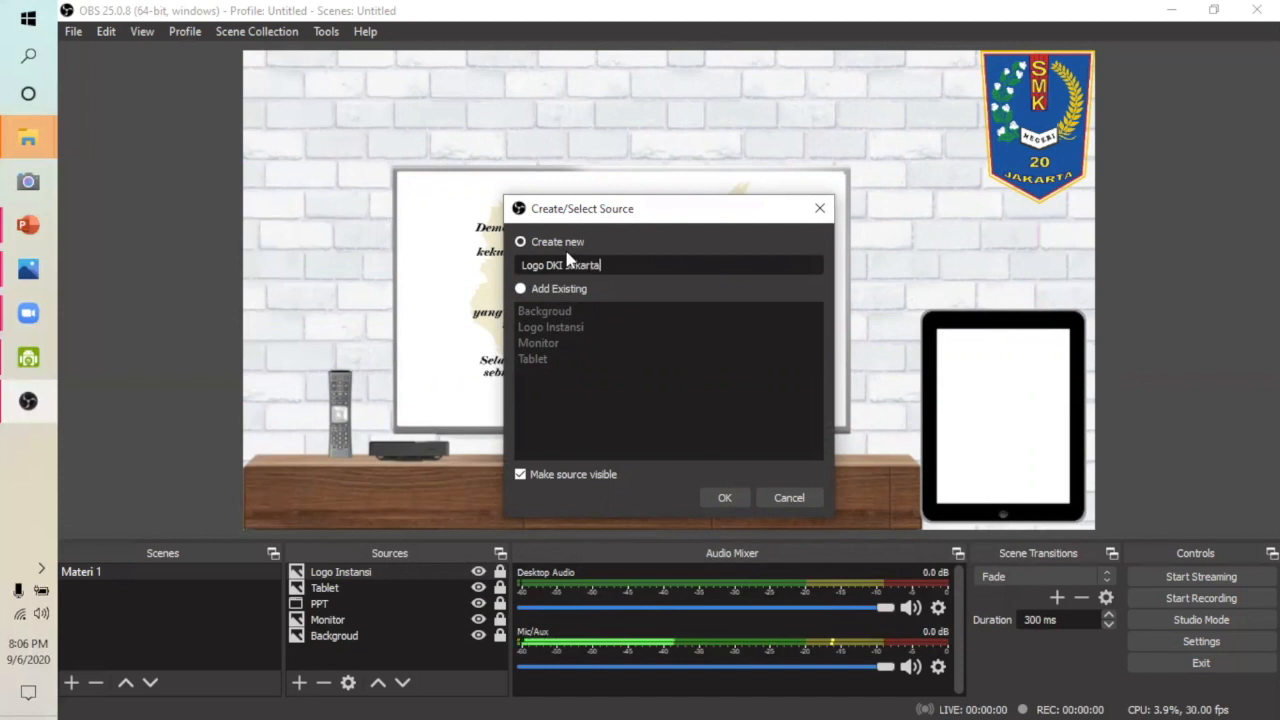
click(722, 497)
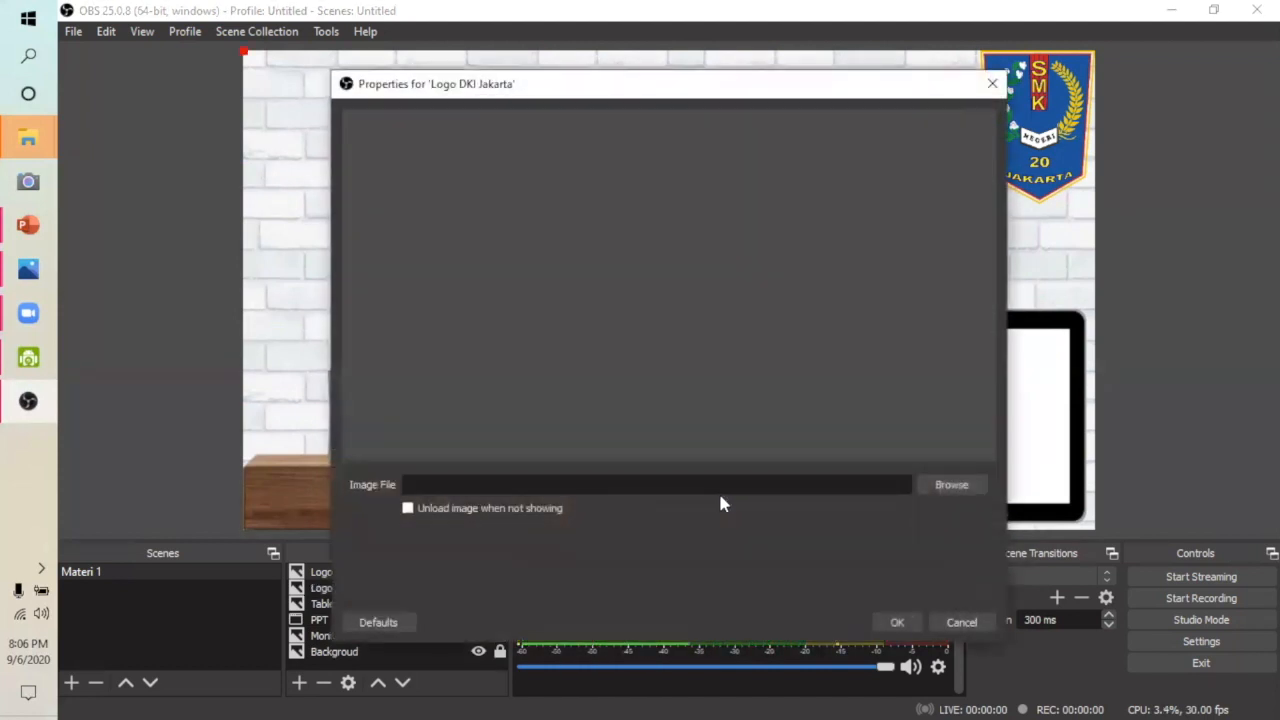
Load the Logo DKI Jakarta picture as the image file of the new source.
click(943, 484)
scroll(857, 407, down, 5)
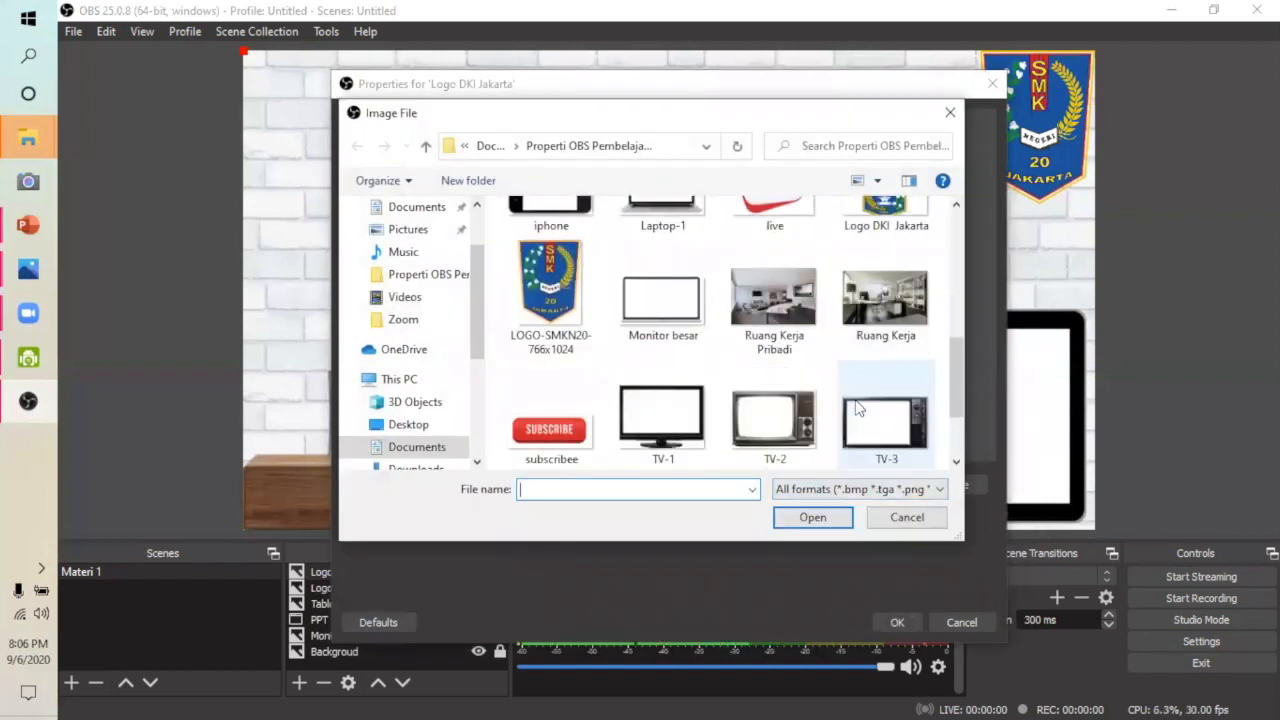
click(893, 210)
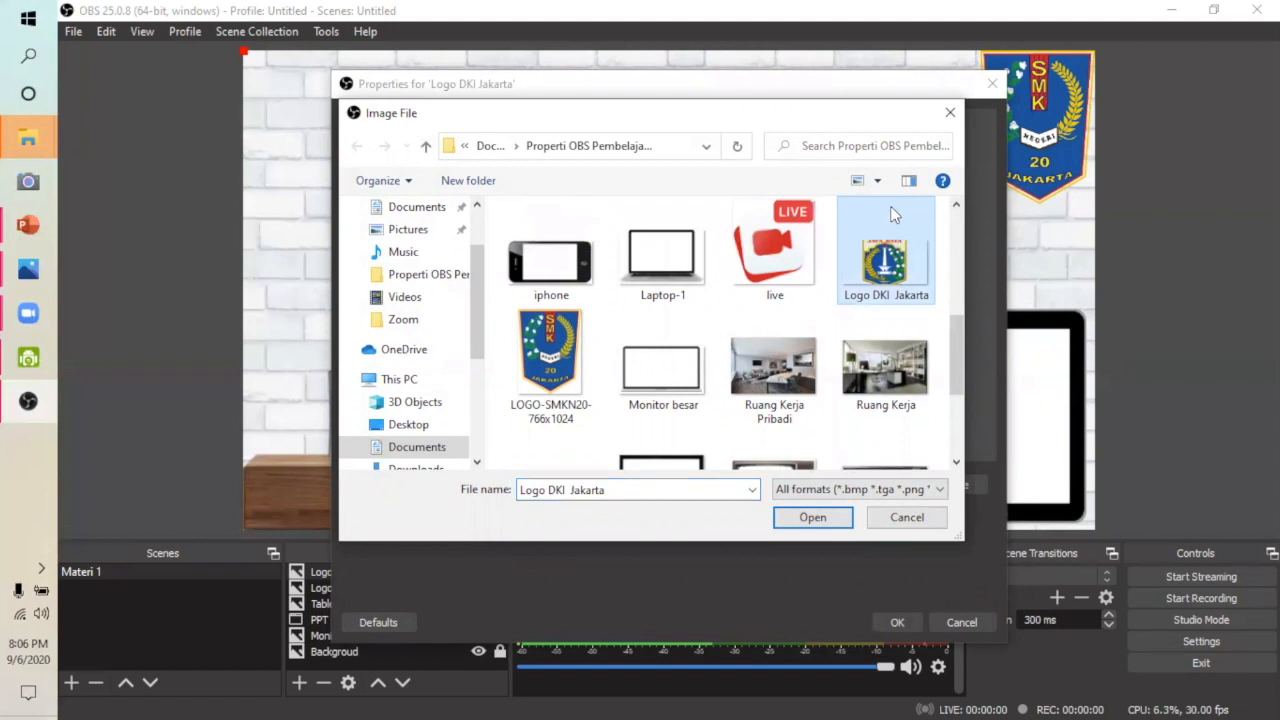
click(810, 519)
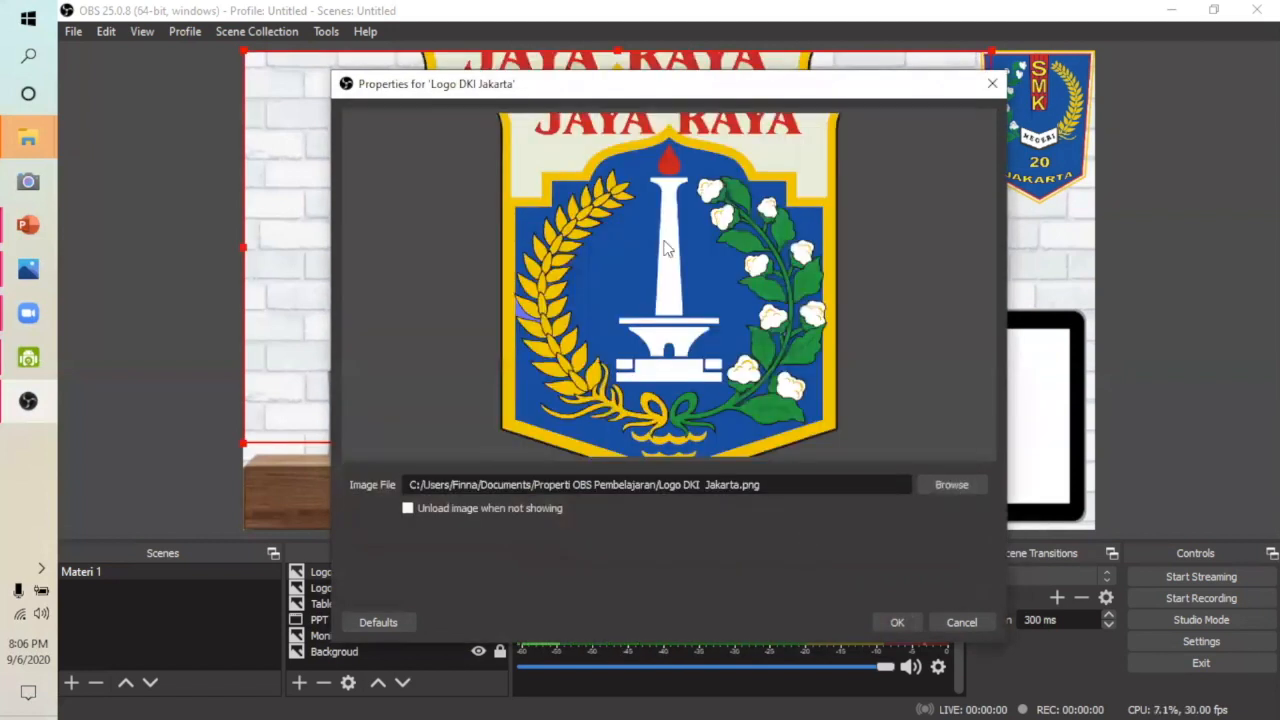
click(896, 622)
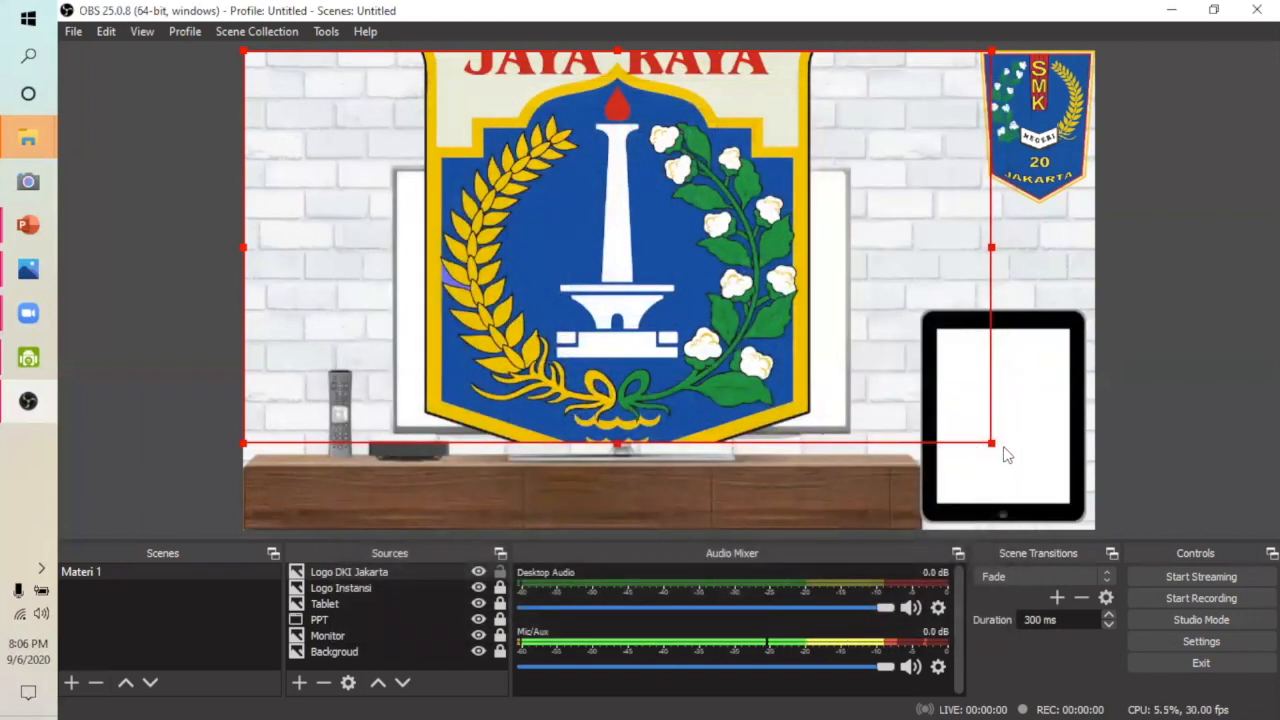
Shrink the Jakarta logo, fit it into the scene's upper-left corner opposite the school logo, and lock its source.
drag(991, 443, 373, 120)
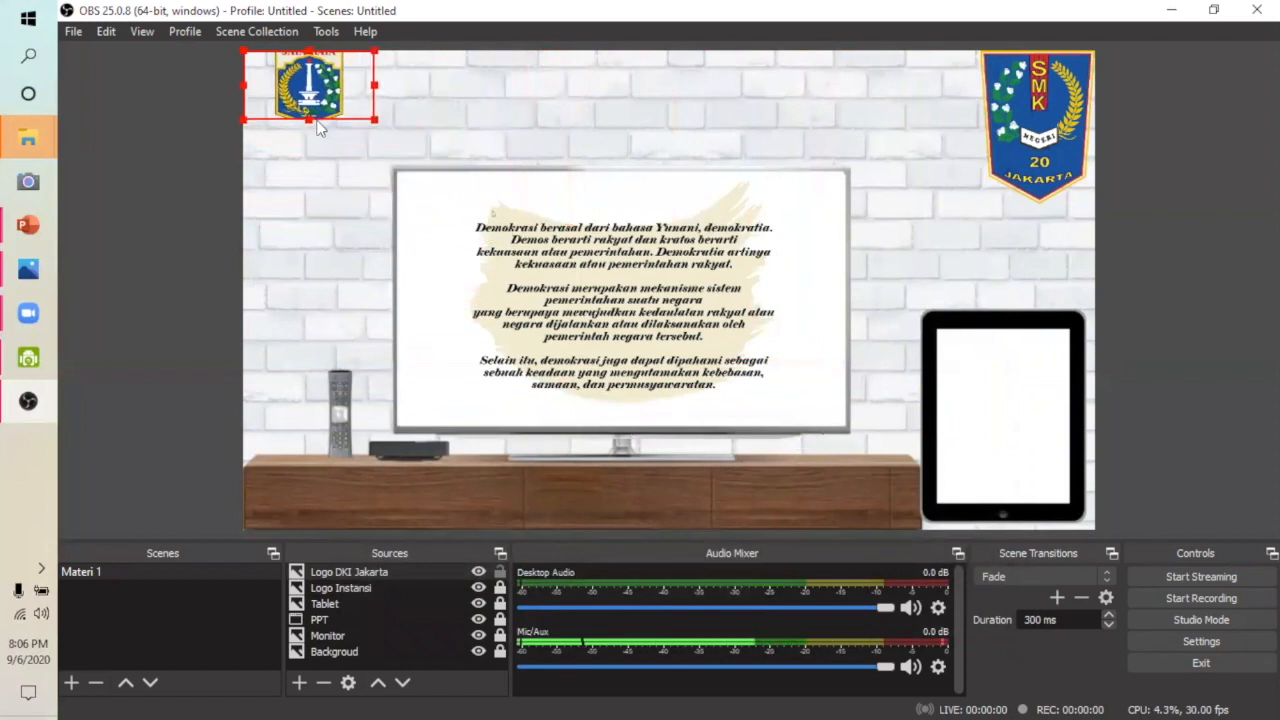
drag(312, 97, 386, 159)
drag(330, 110, 298, 110)
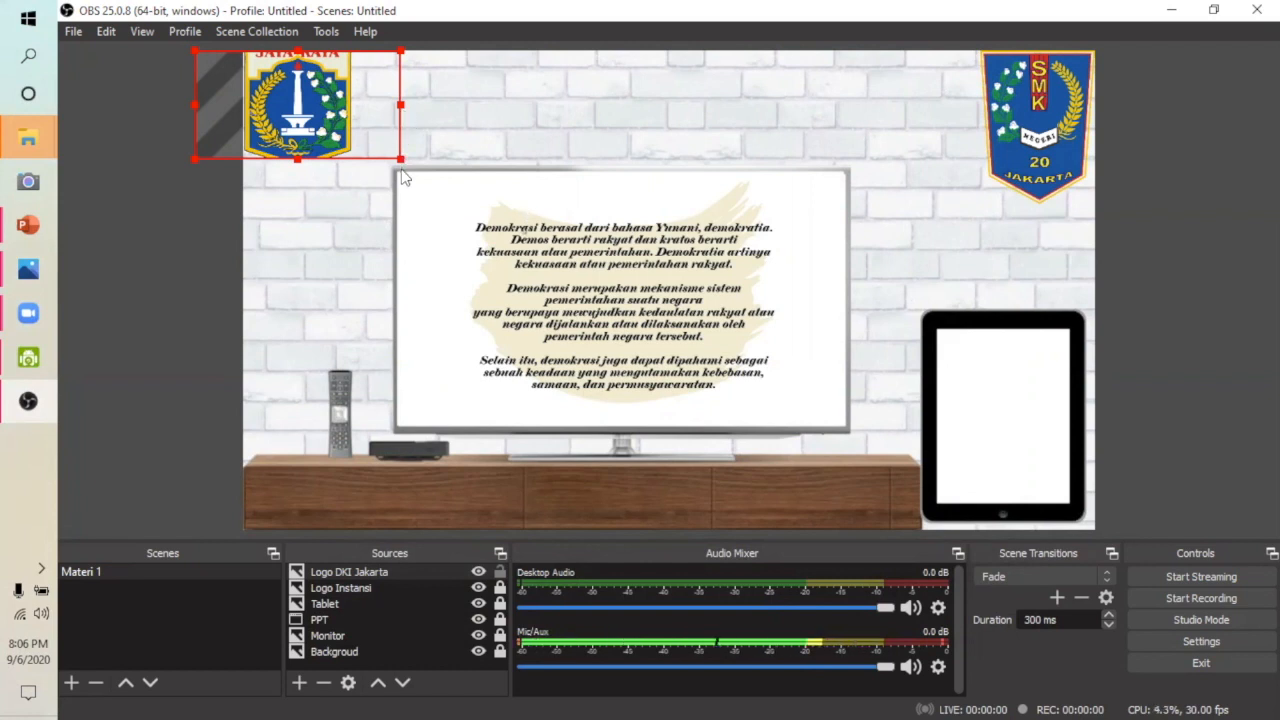
drag(400, 159, 408, 163)
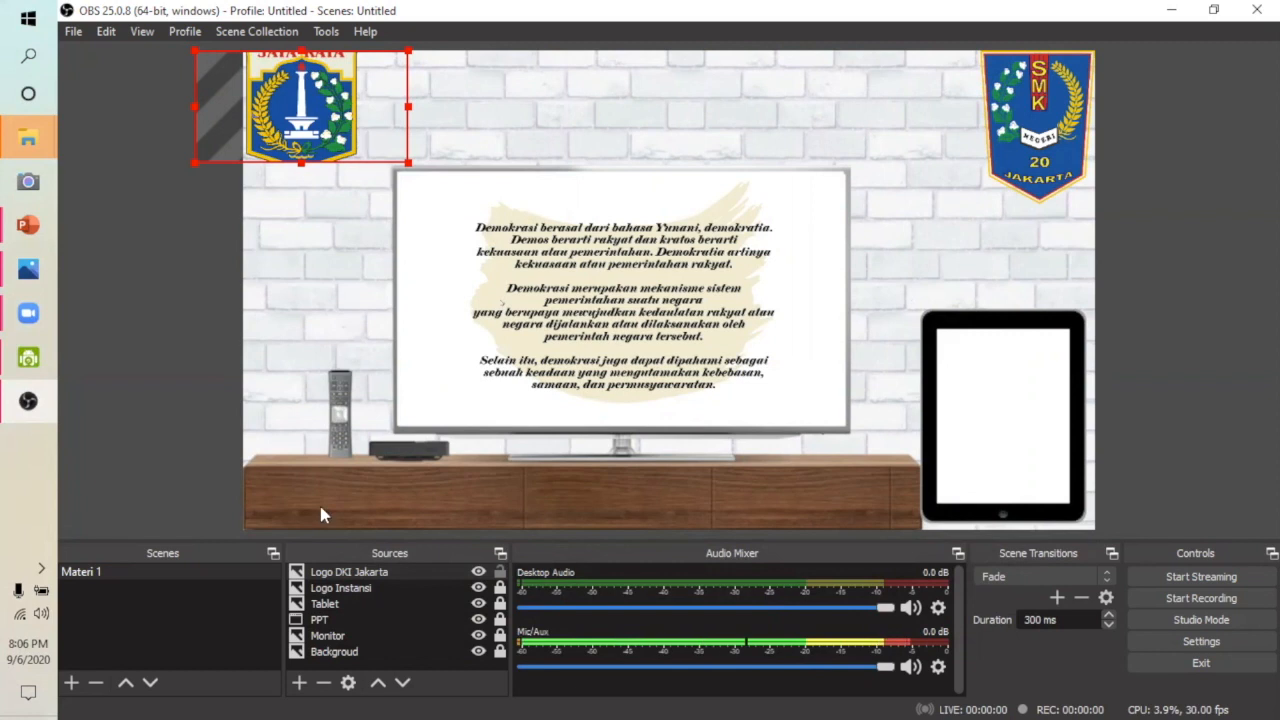
click(500, 572)
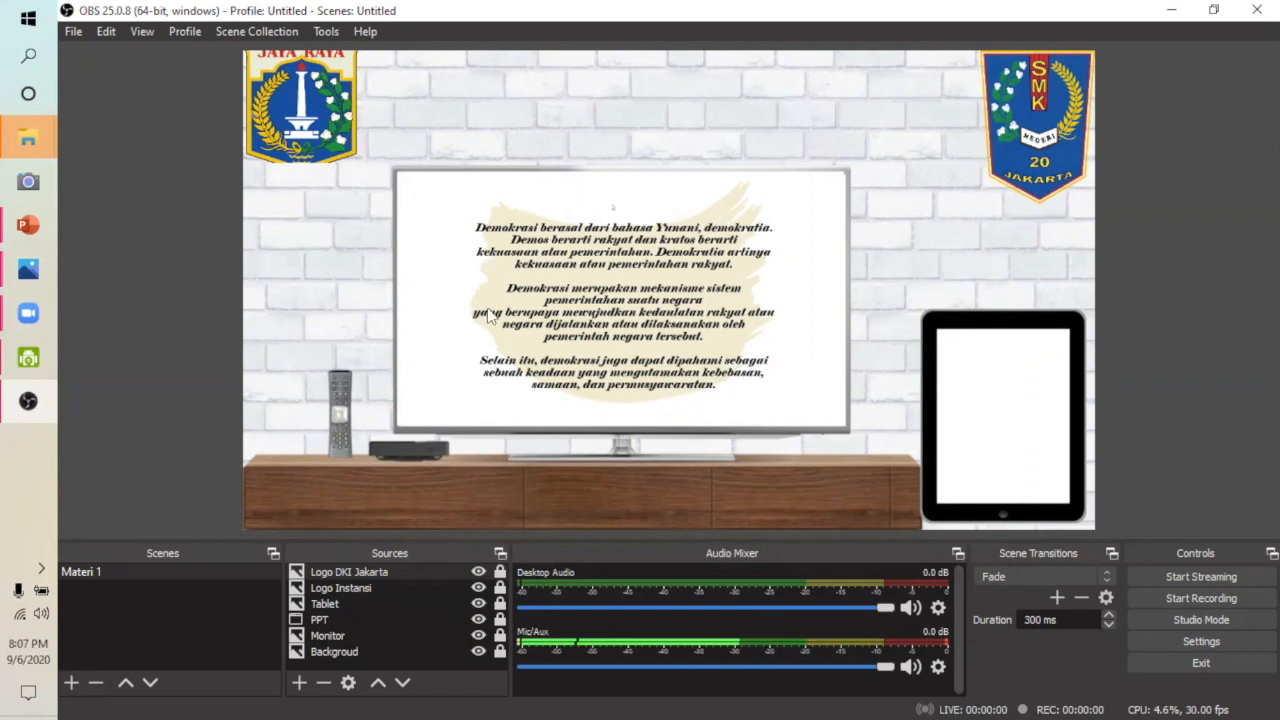
Add a new Text (GDI+) source named Judul Utama to the scene.
click(299, 683)
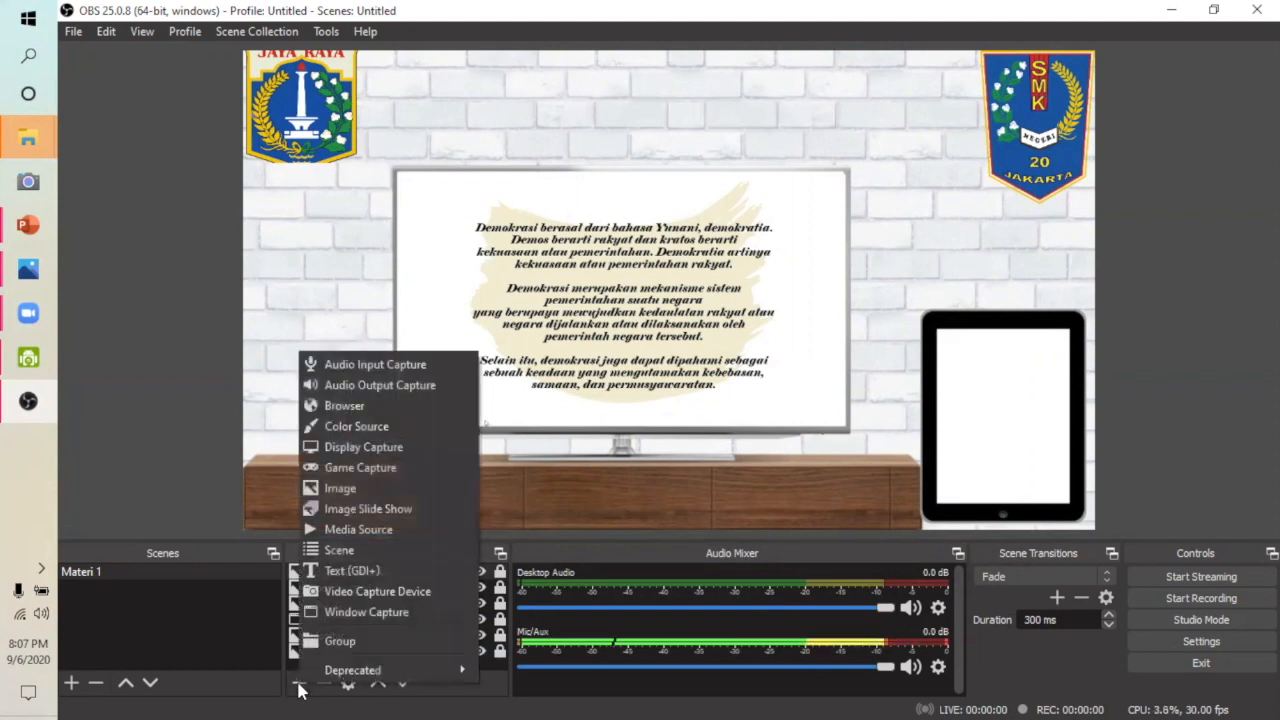
click(325, 577)
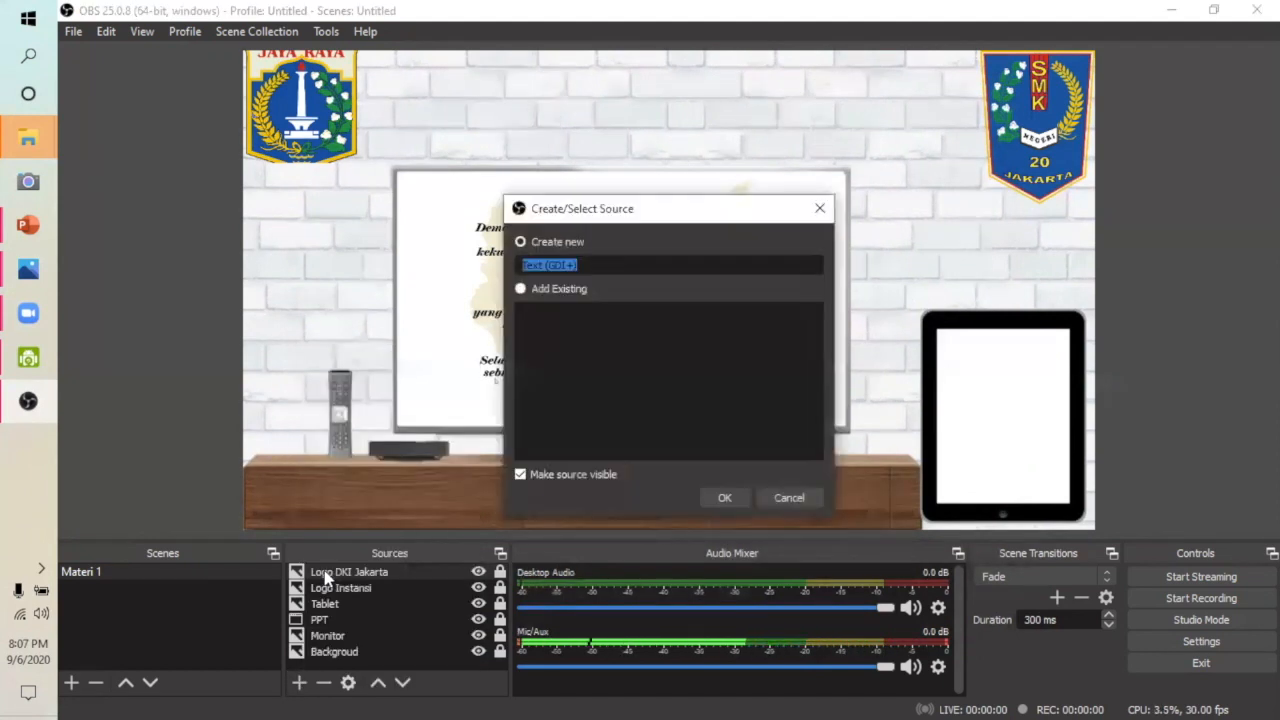
key(BackSpace)
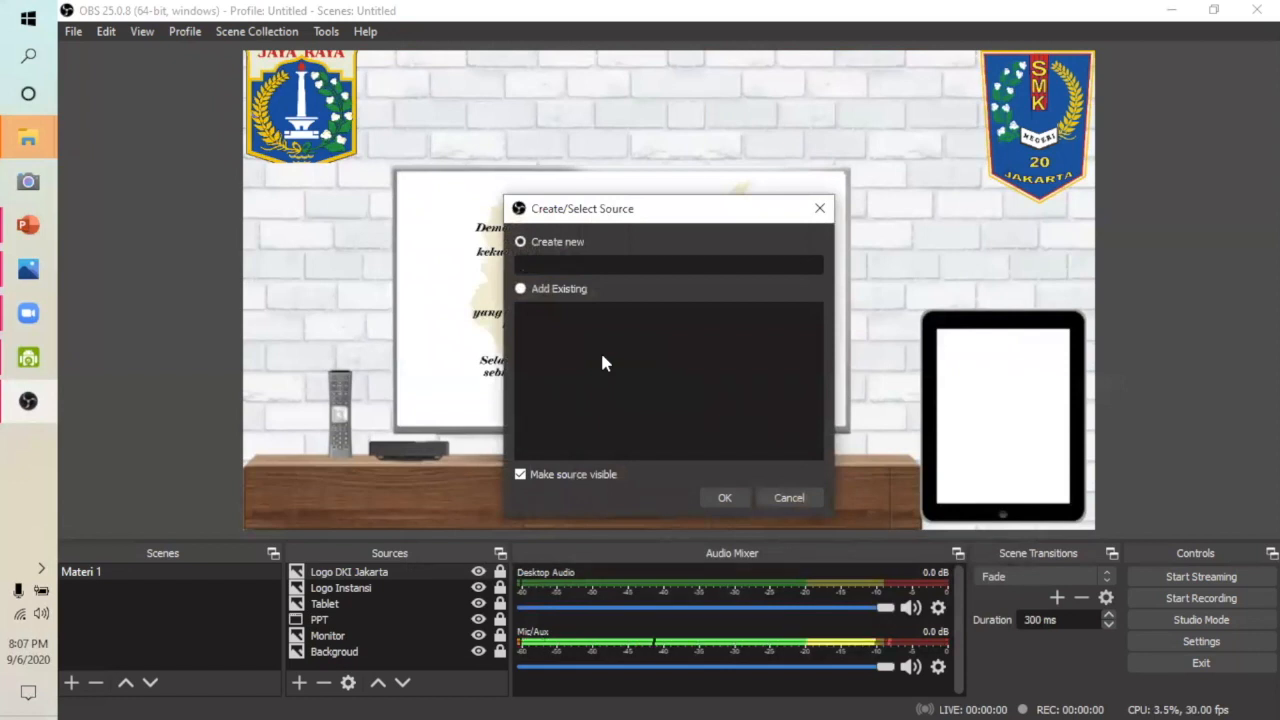
text(Judul)
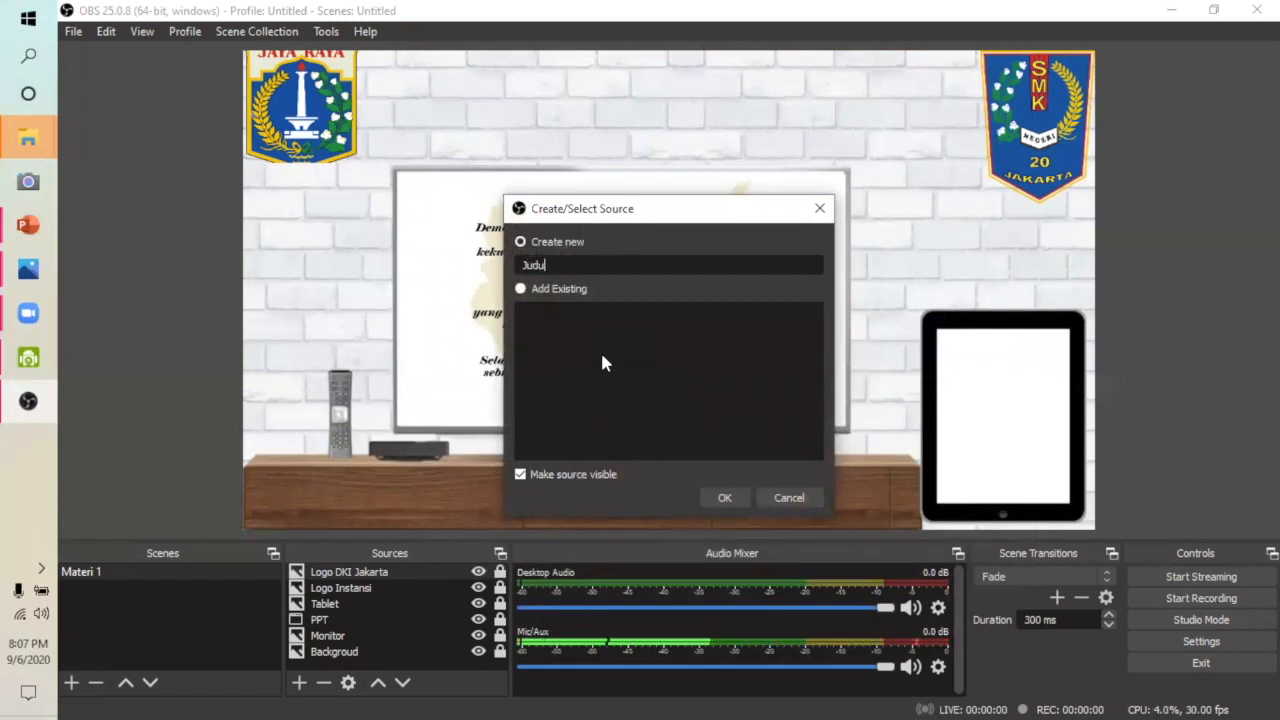
text( Utama)
click(725, 498)
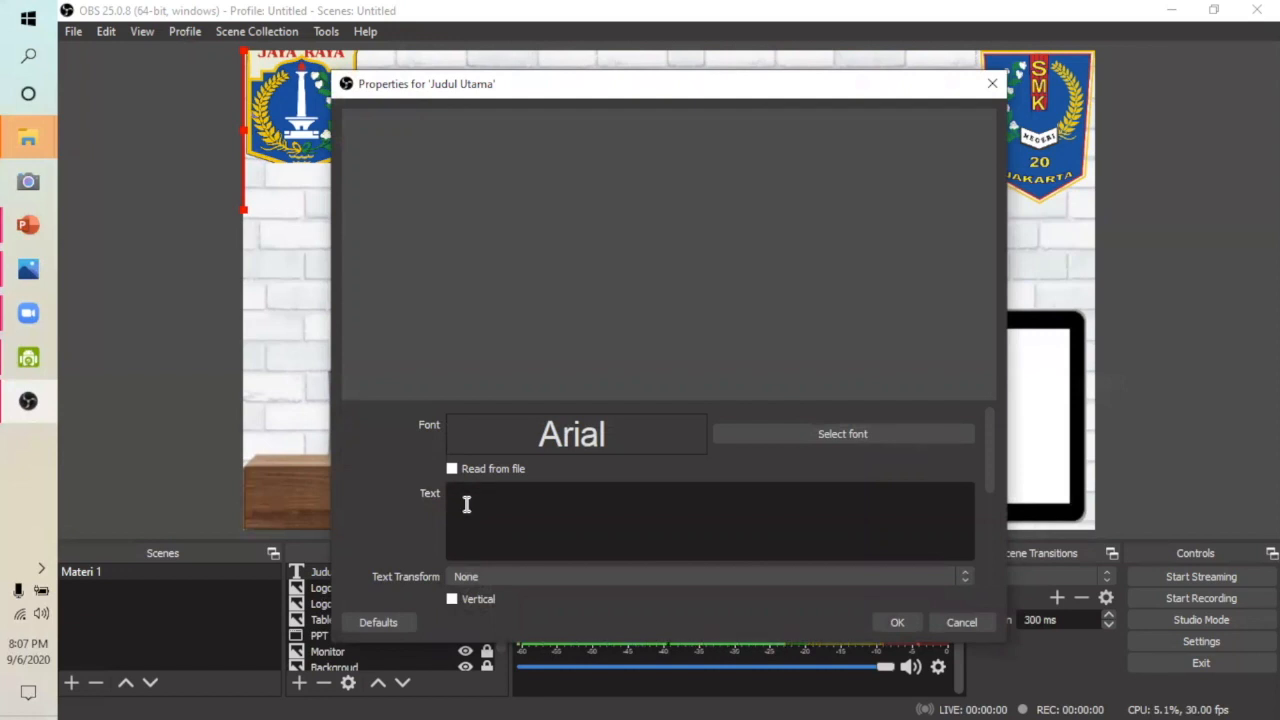
Enter the Judul Utama text on two lines: "Sejarah Indonesia" and "Kelas X SMK".
text(Sejarah )
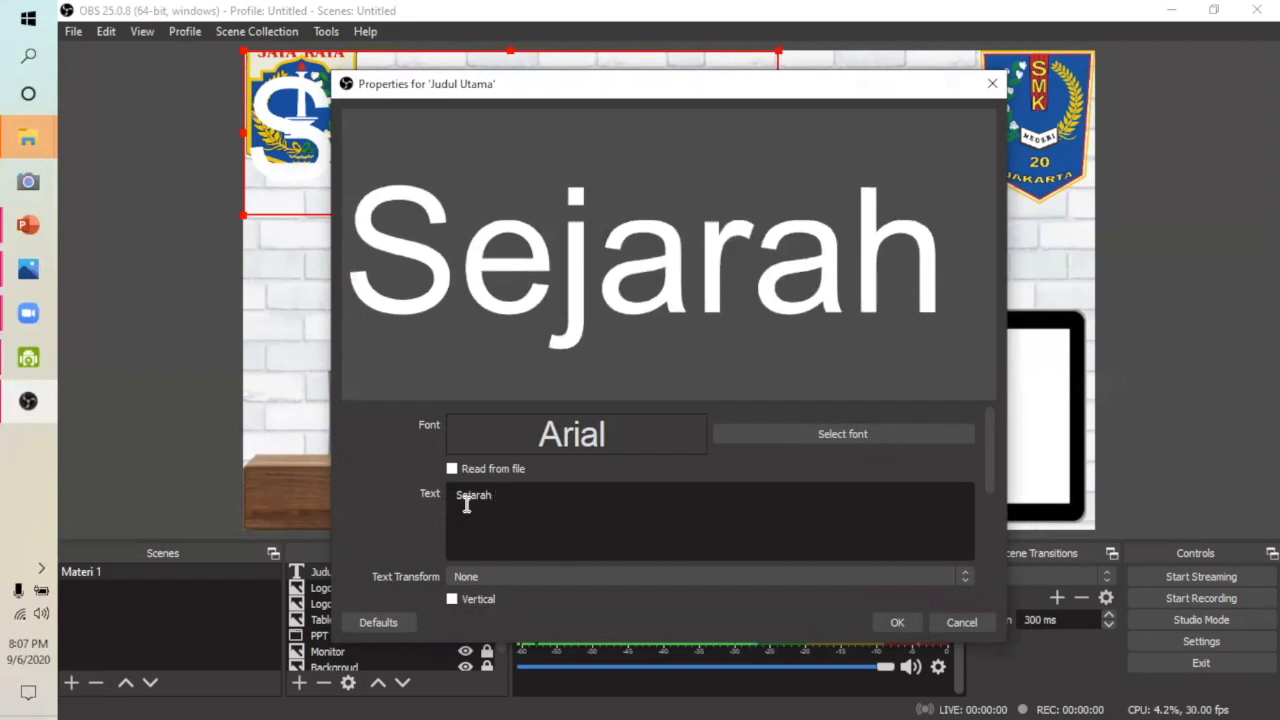
text(Ind)
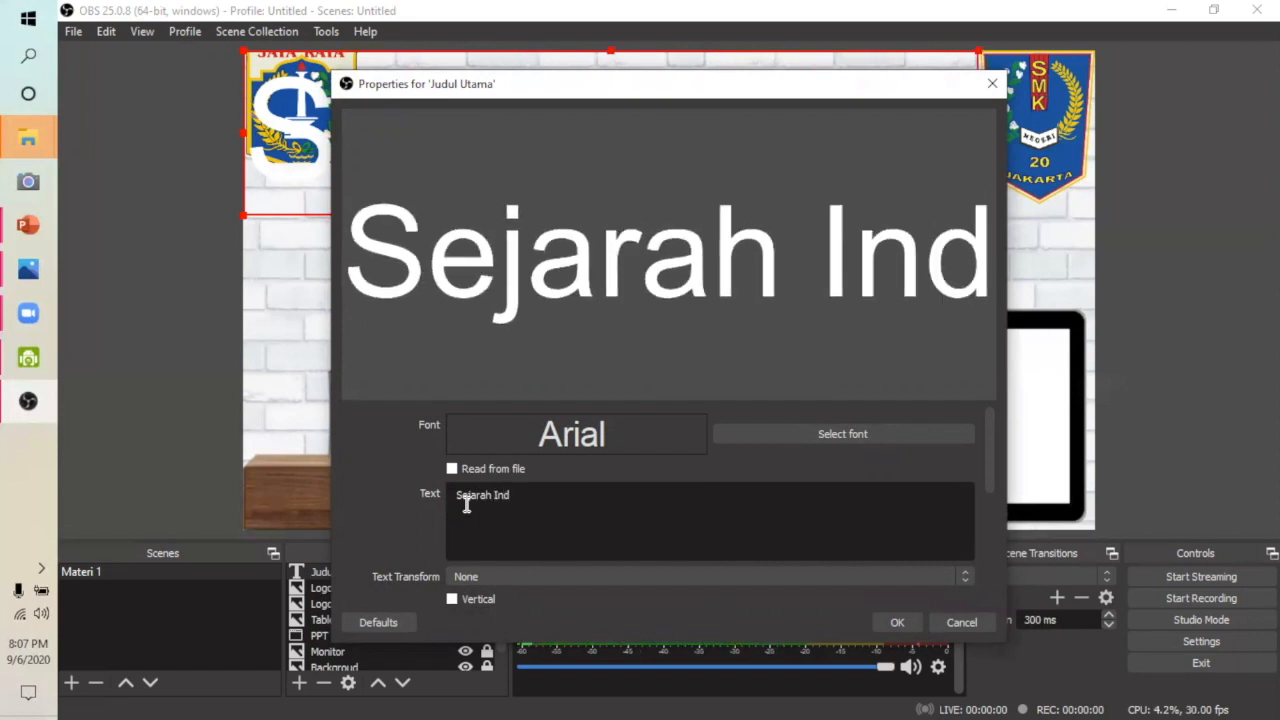
text(onesia)
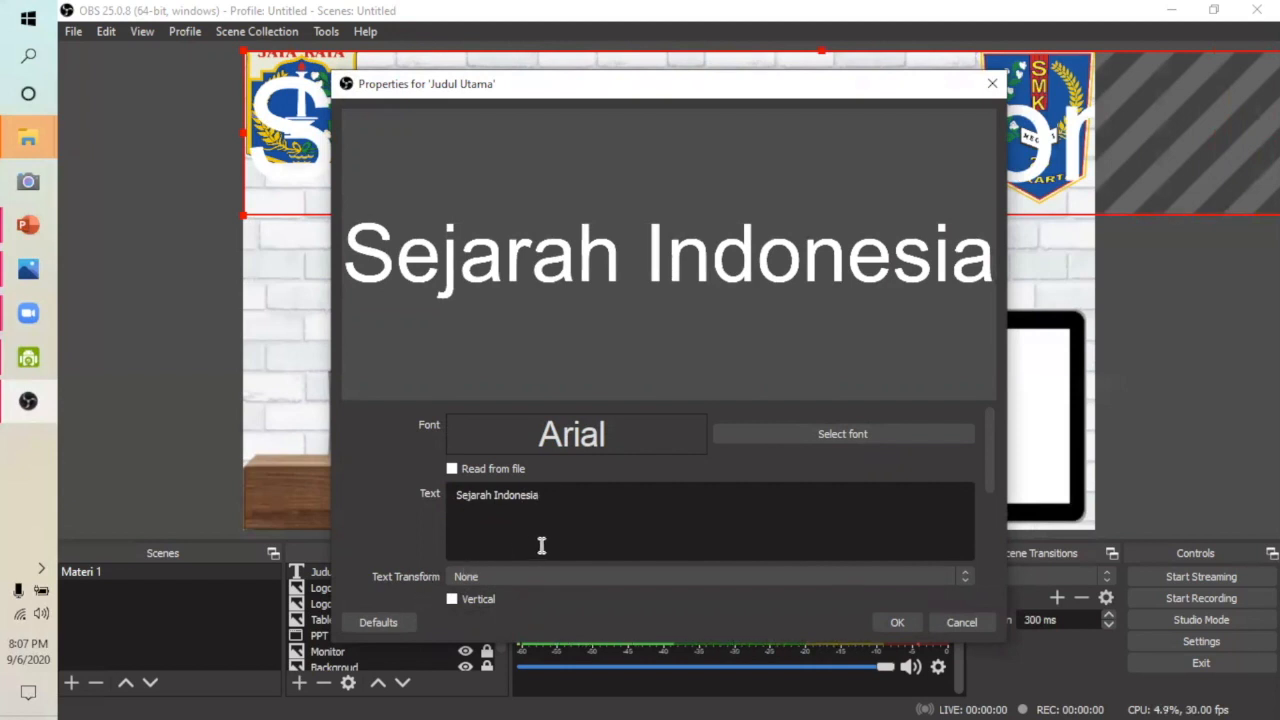
key(Return)
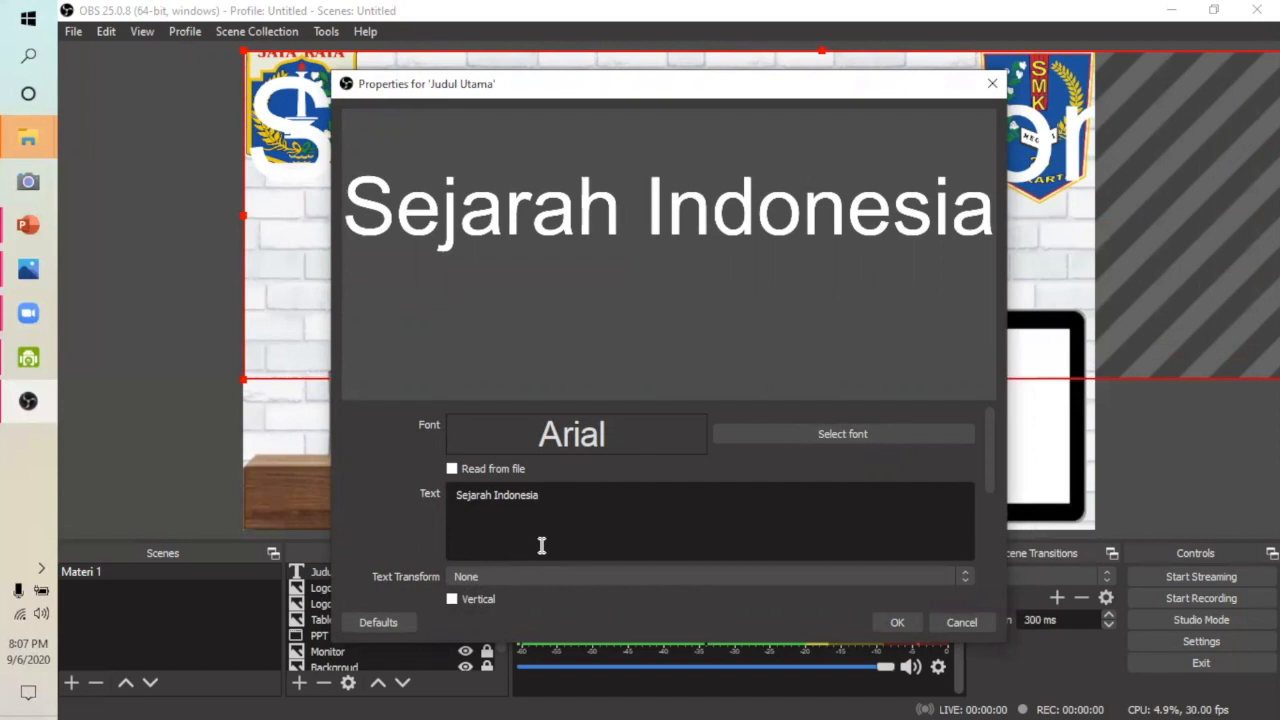
text(Kel)
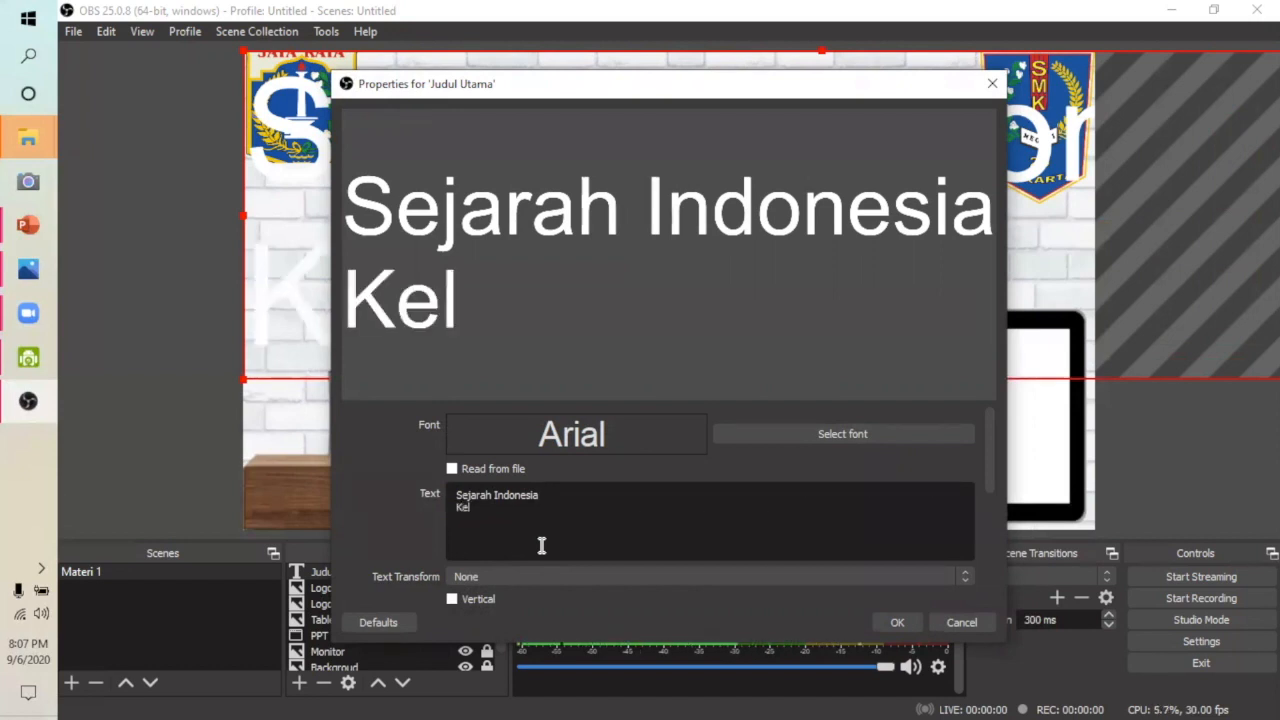
text(as X)
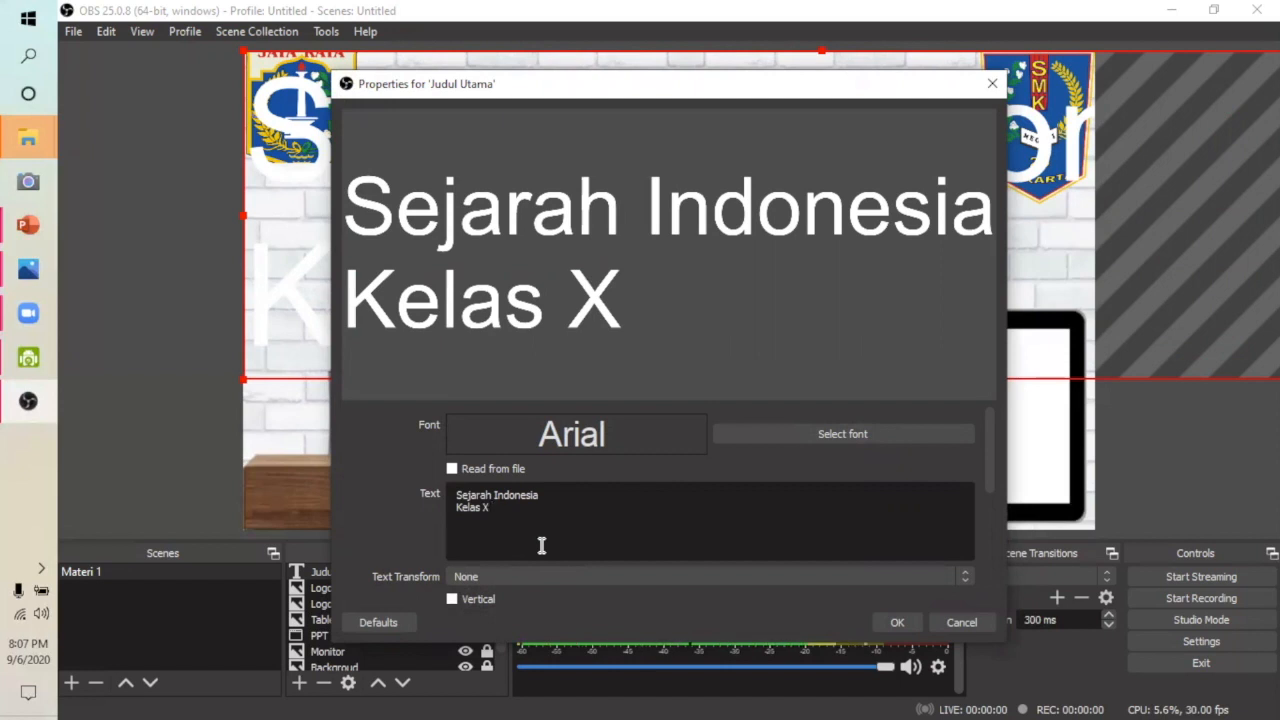
text( SMK)
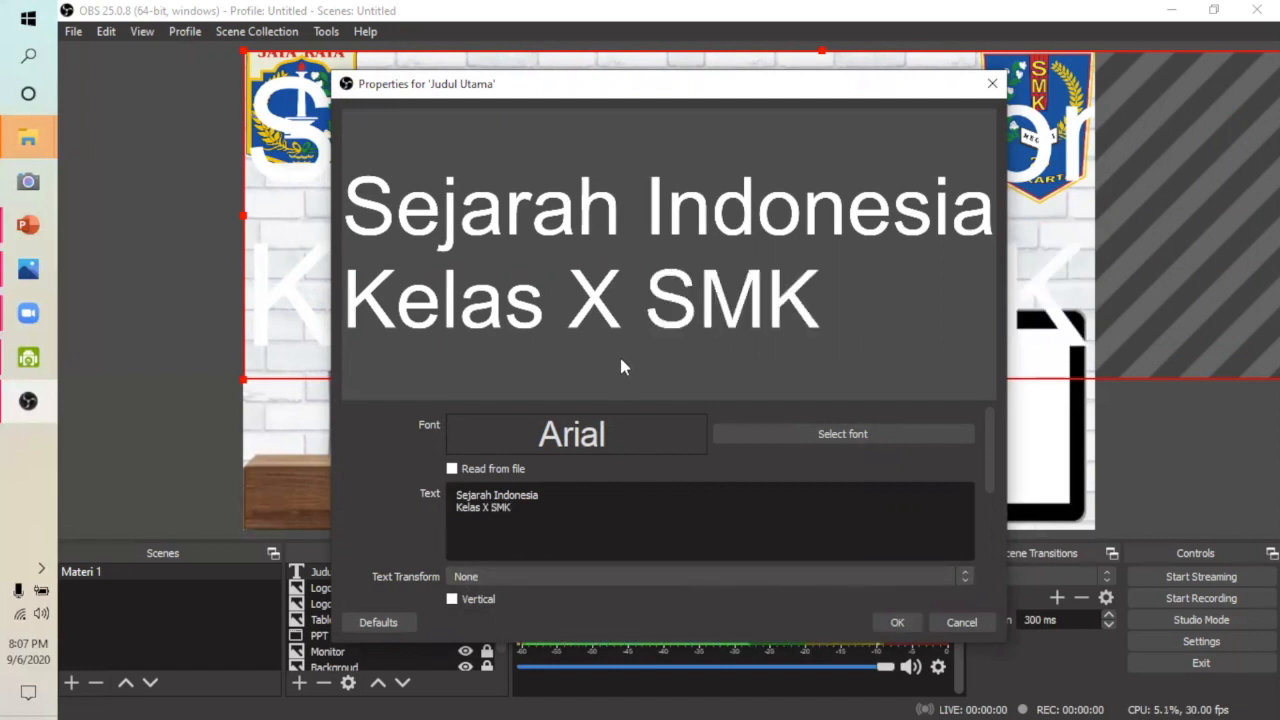
Set the title text's font to Arial Bold, size 48.
click(840, 434)
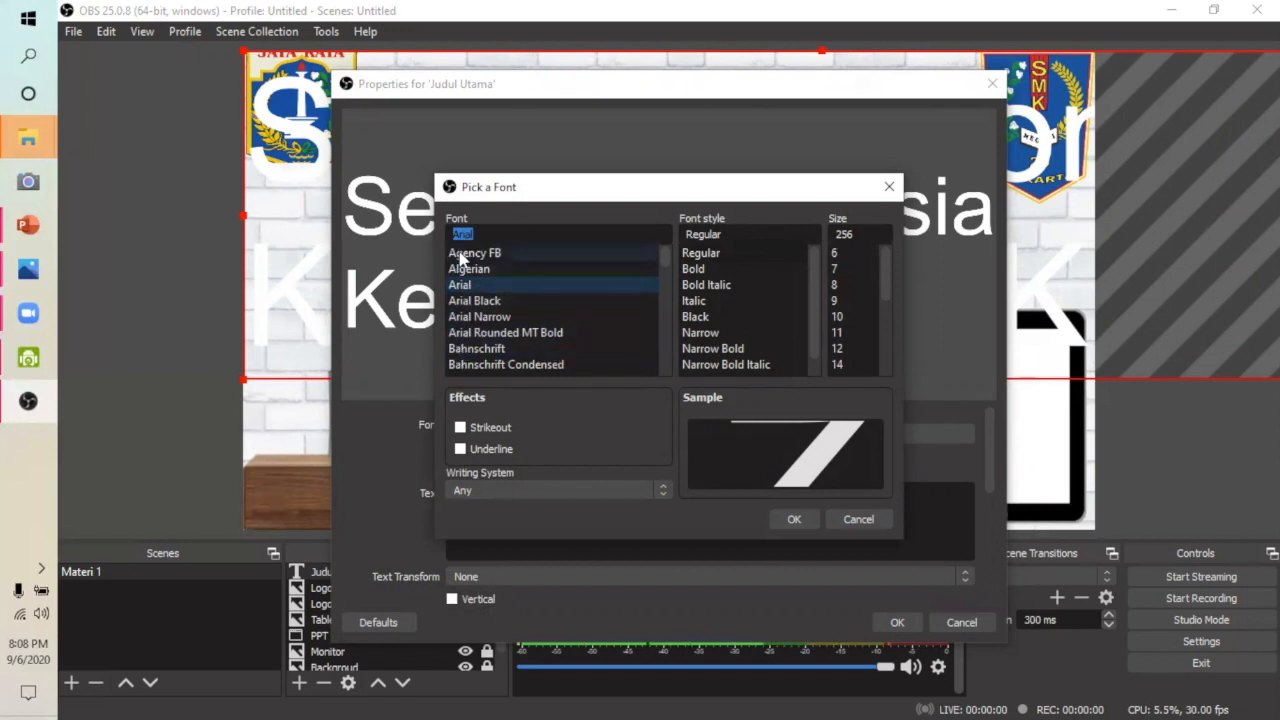
click(690, 270)
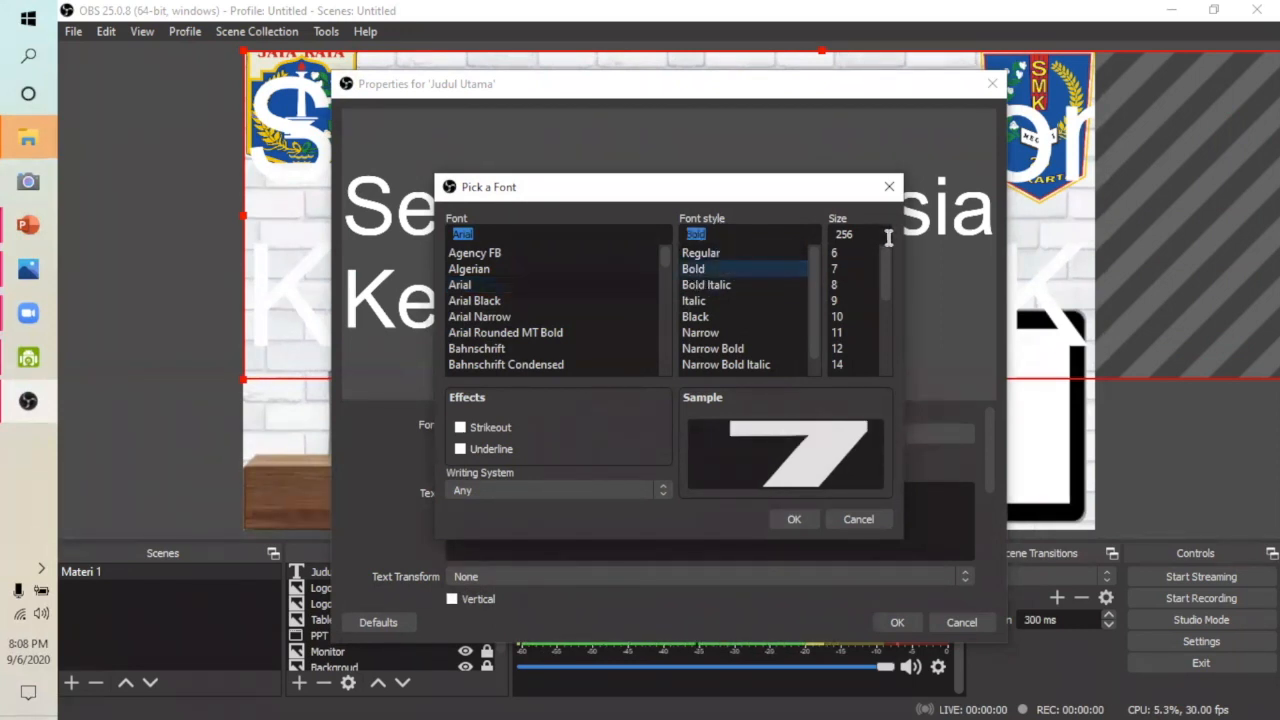
drag(885, 257, 883, 342)
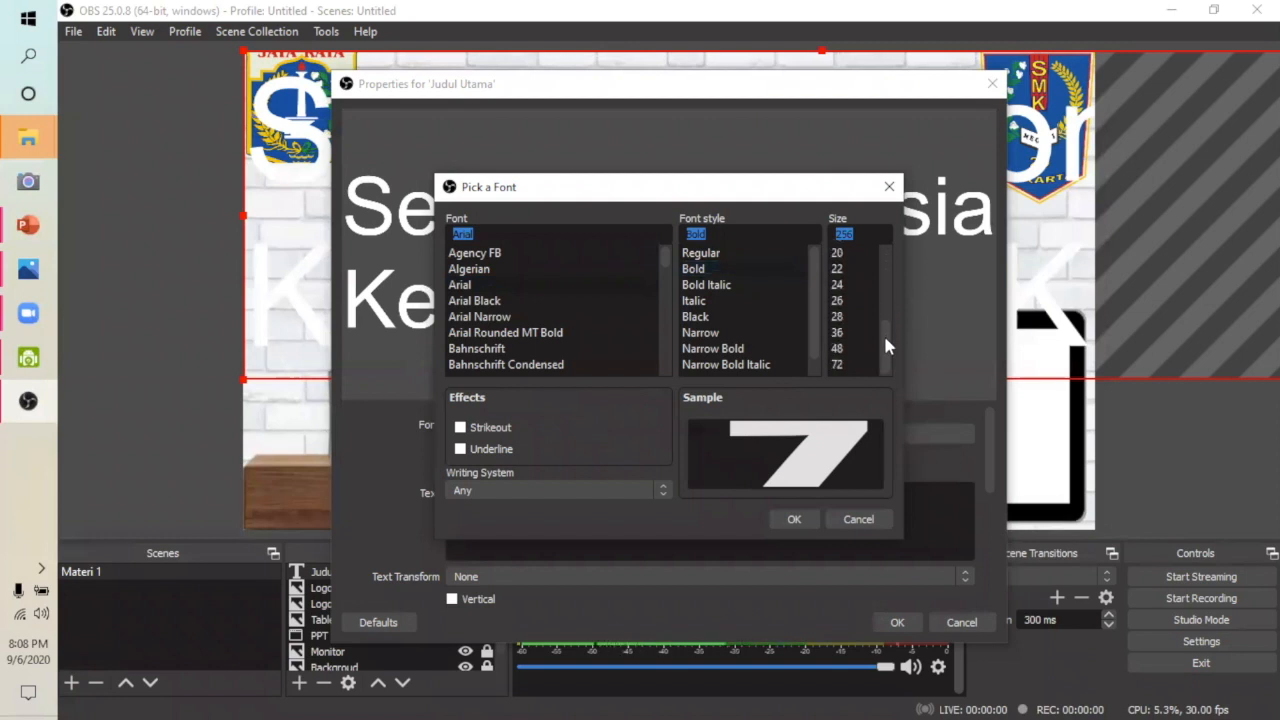
click(836, 350)
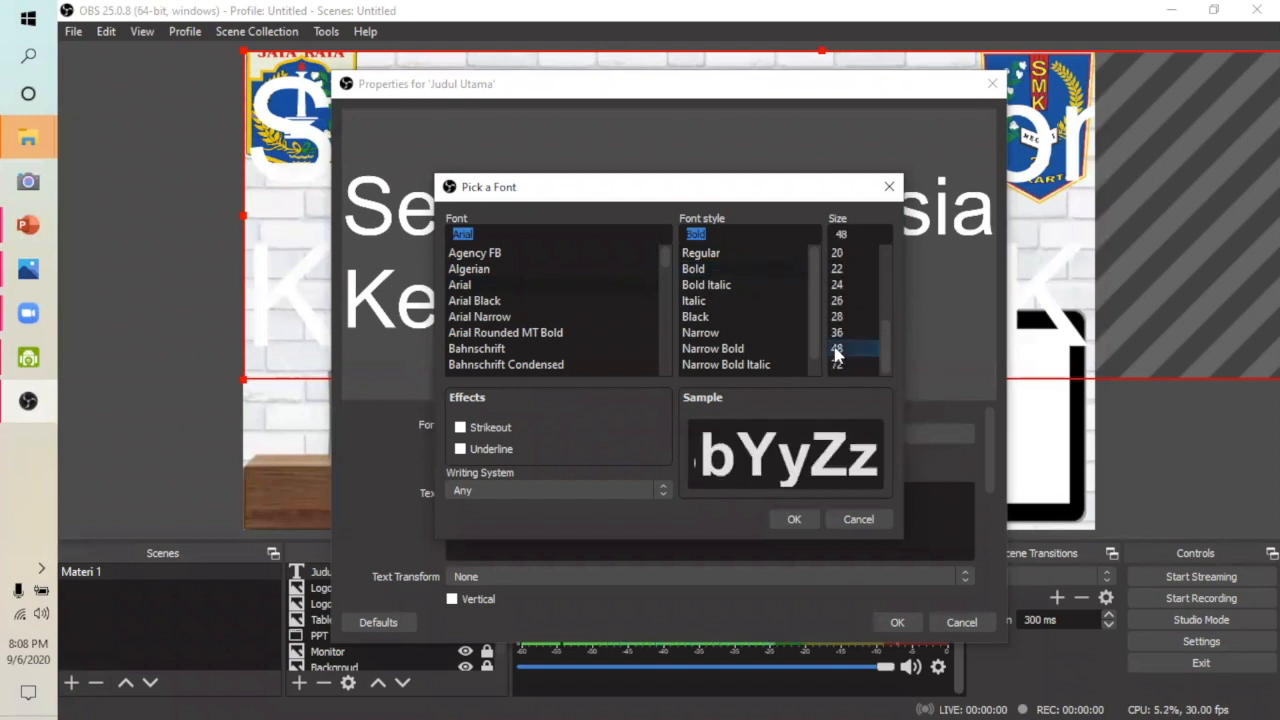
click(621, 117)
click(793, 520)
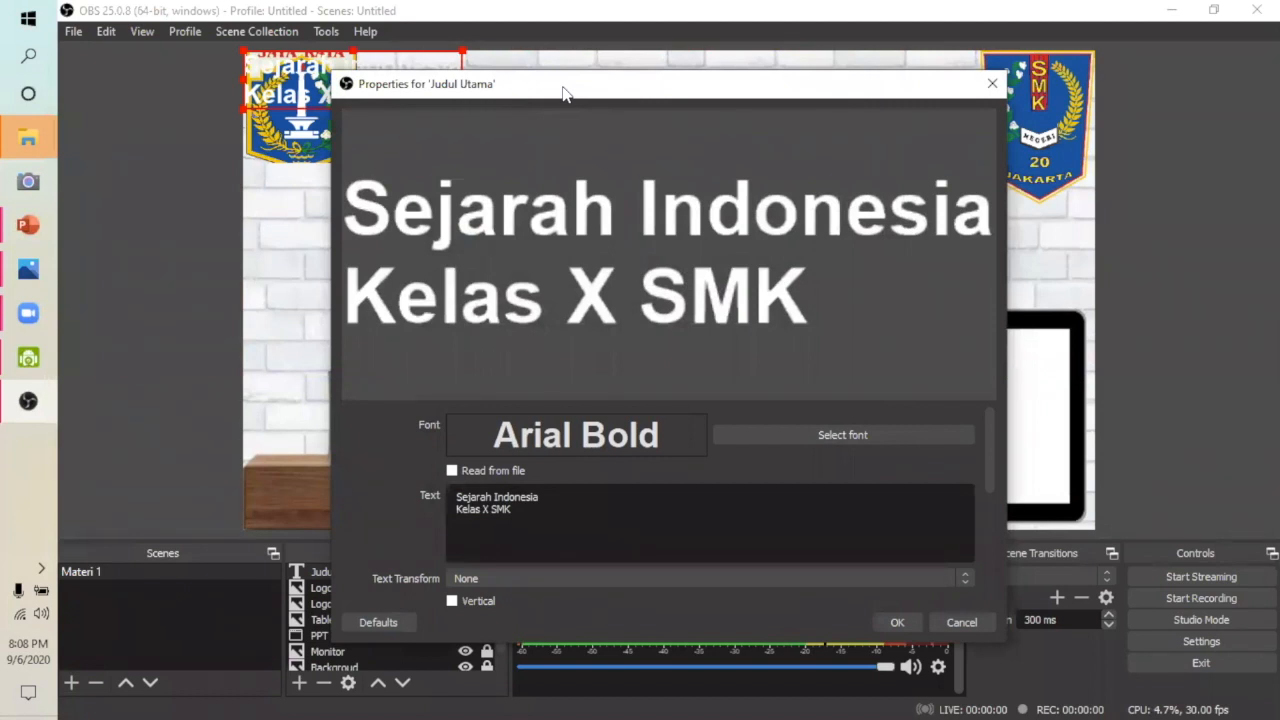
Set the Judul Utama title text's color to black (#000000).
drag(563, 89, 573, 148)
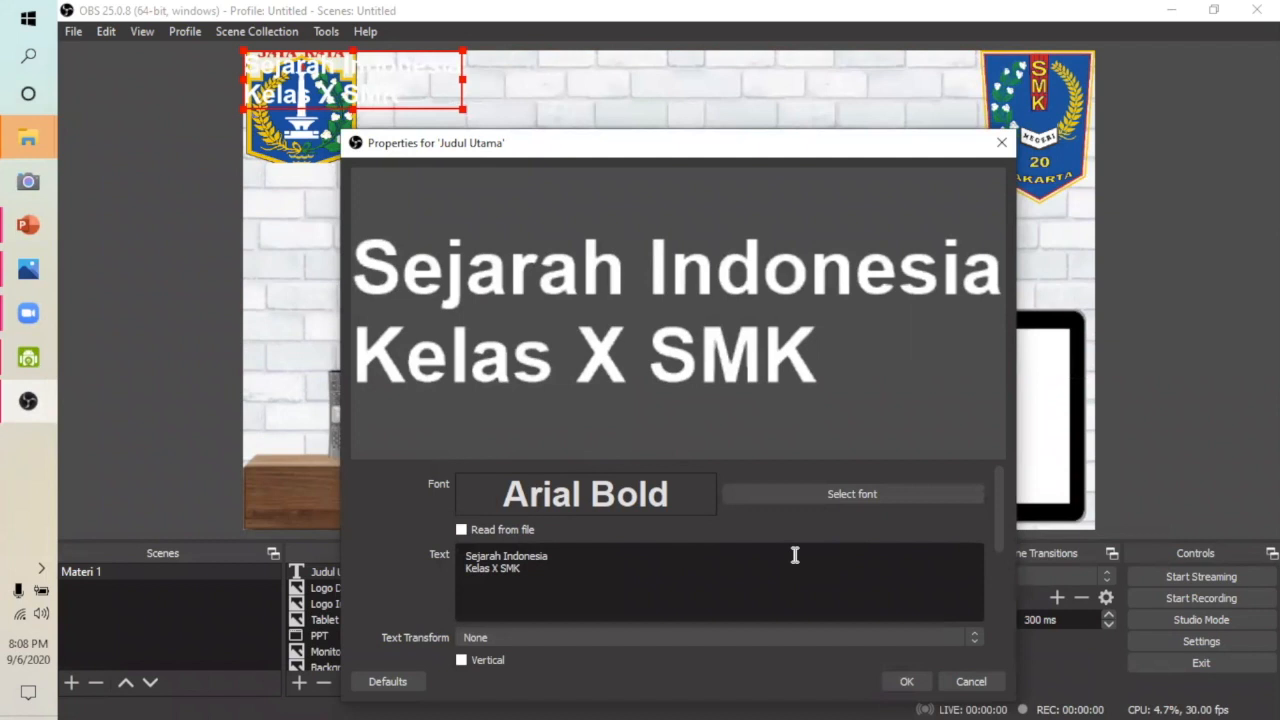
scroll(795, 555, down, 5)
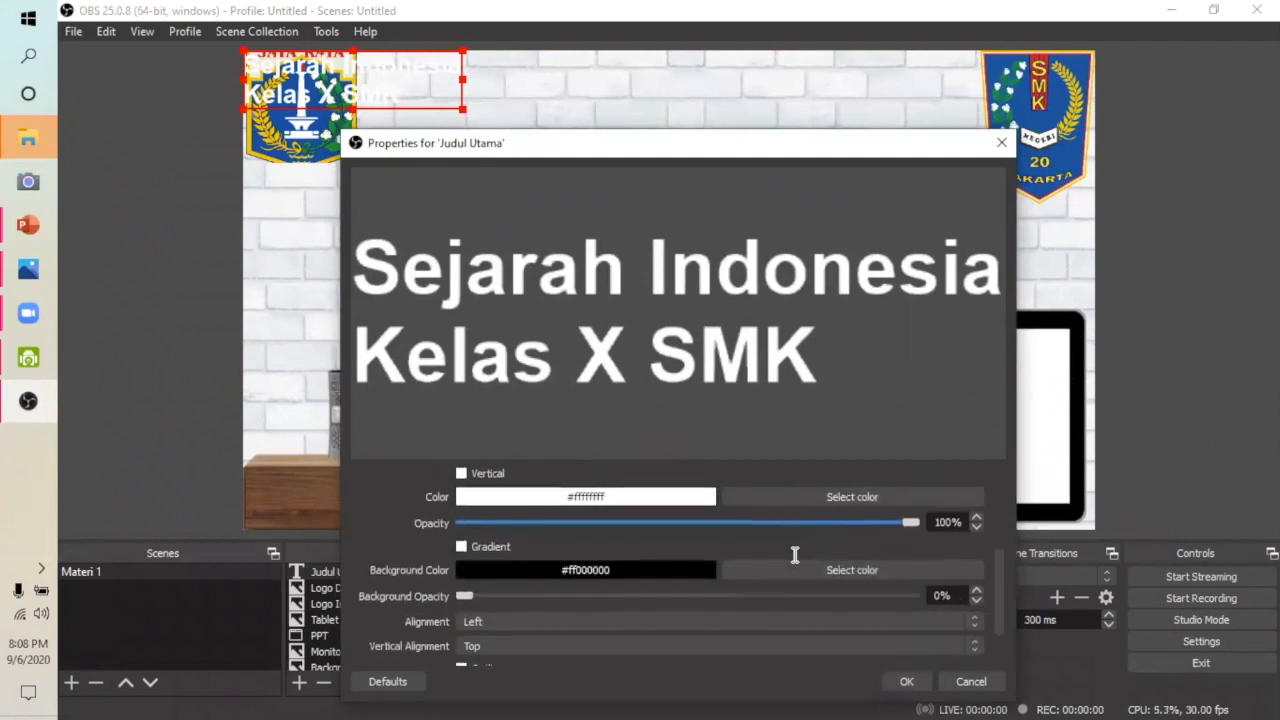
click(846, 505)
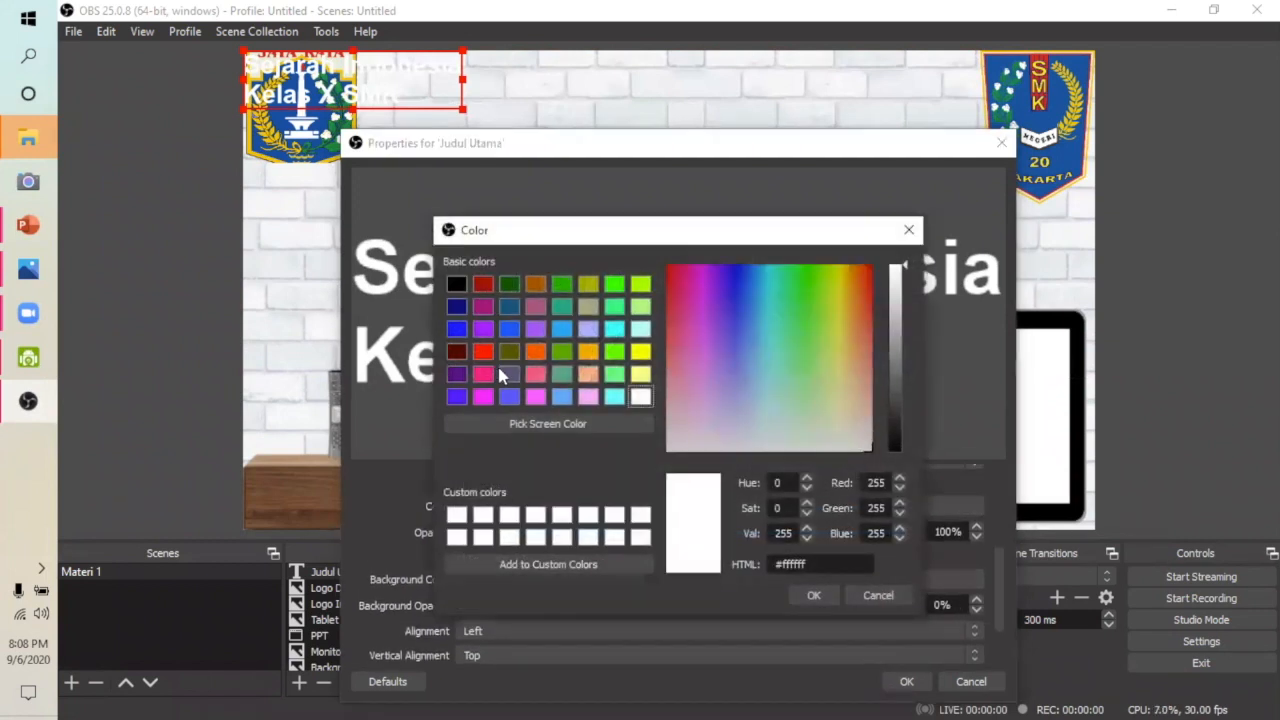
click(456, 286)
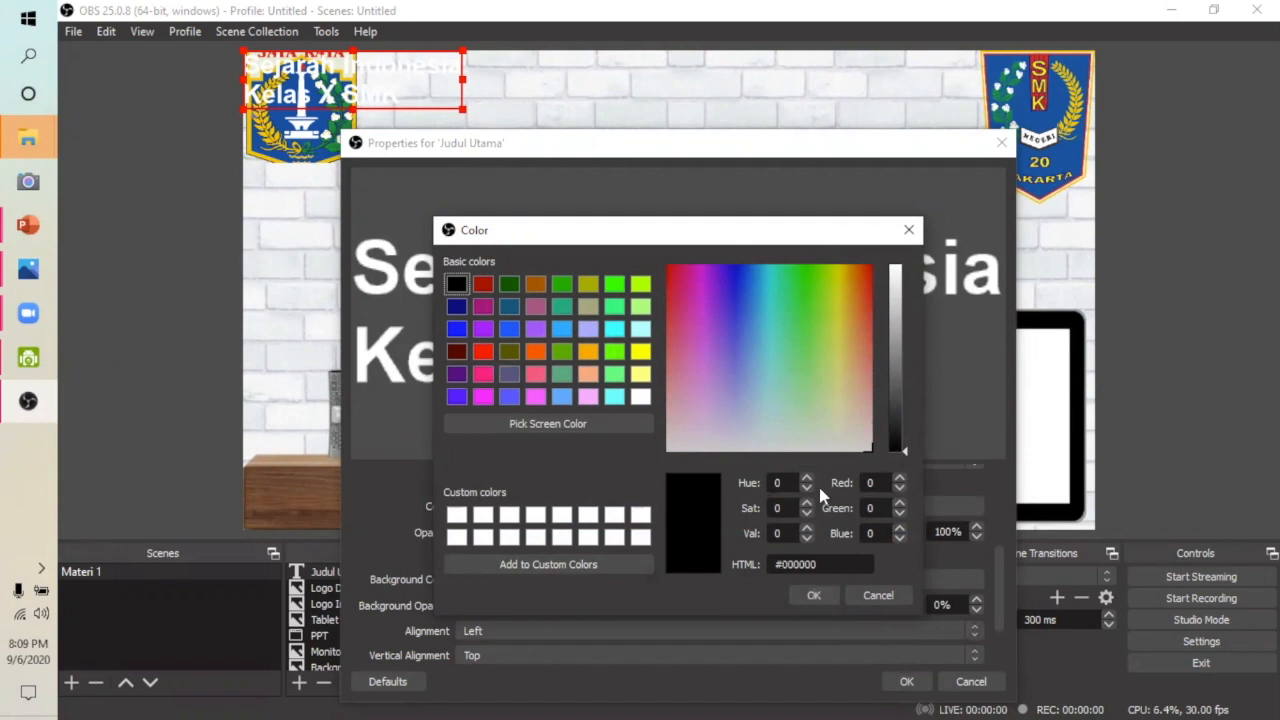
click(814, 596)
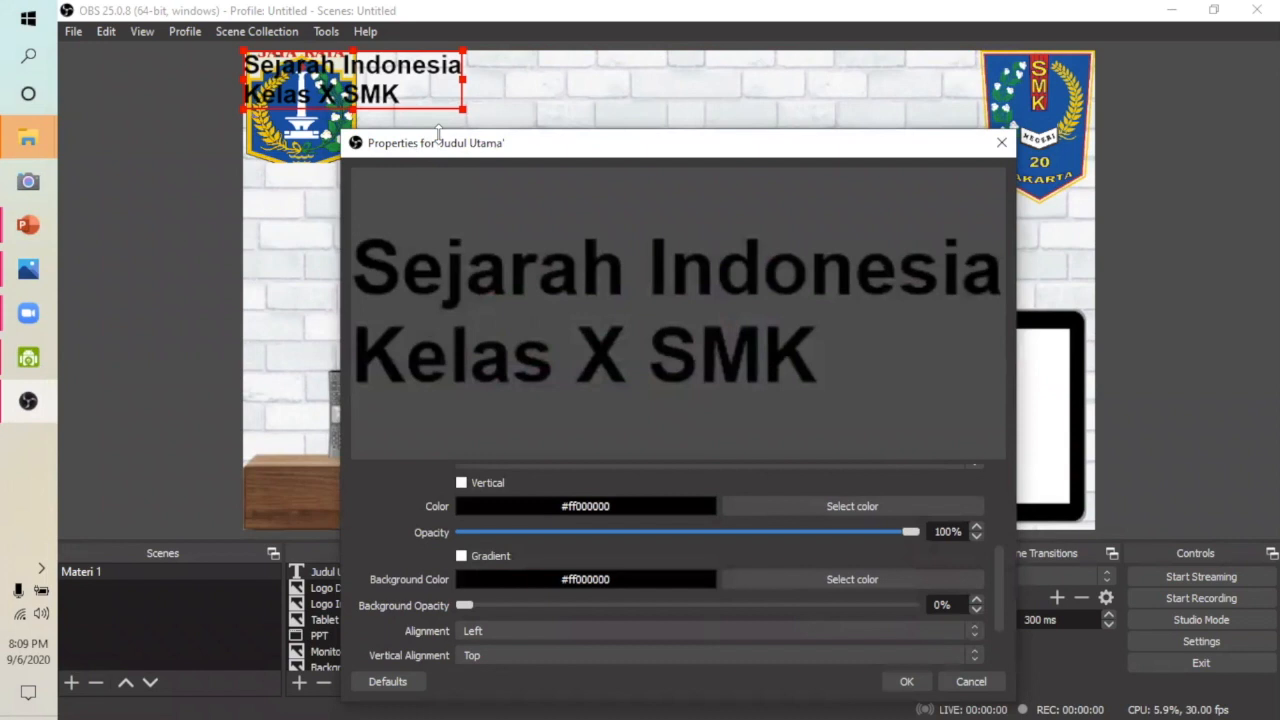
Move the title between the two logos above the TV and set its text alignment to Center.
drag(433, 93, 672, 104)
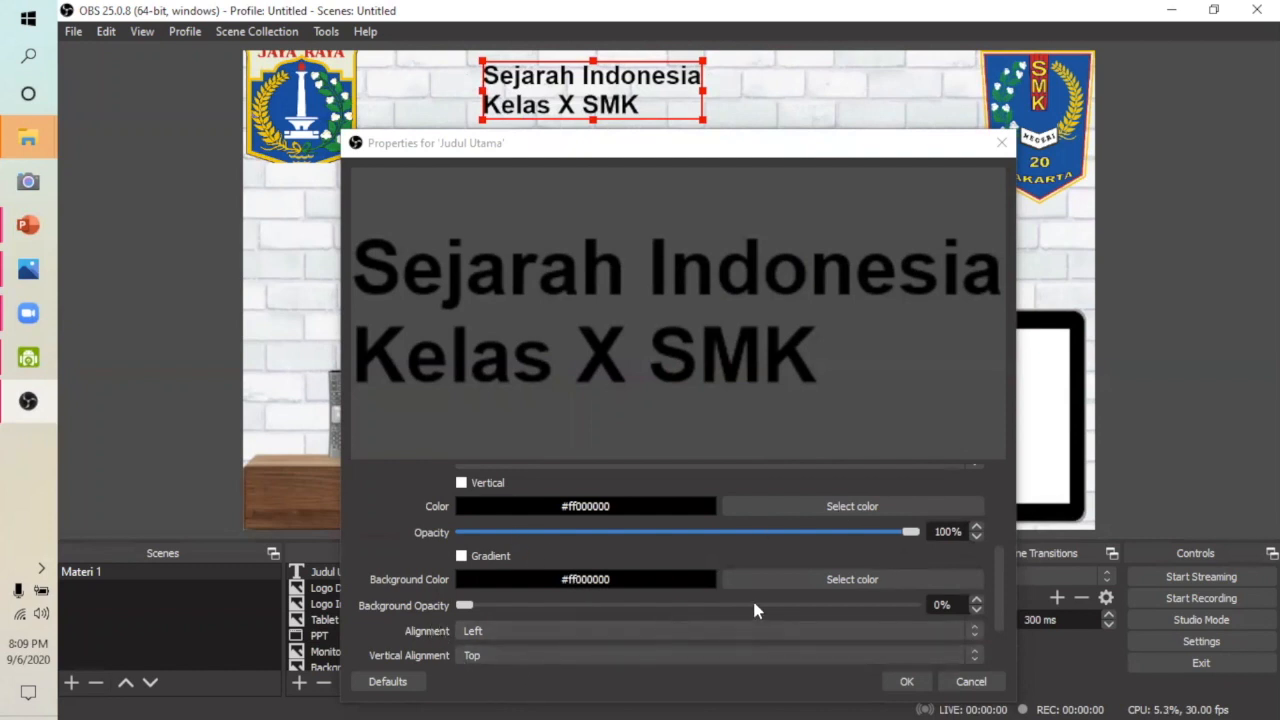
click(973, 630)
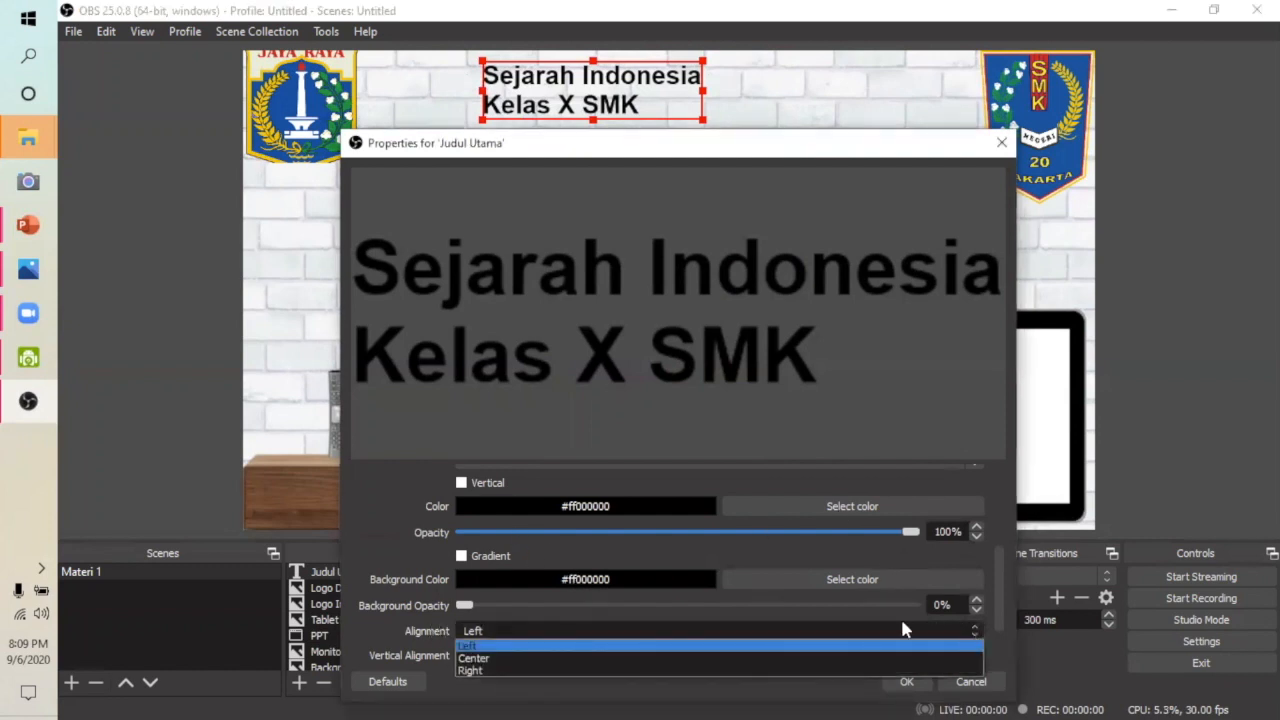
click(562, 659)
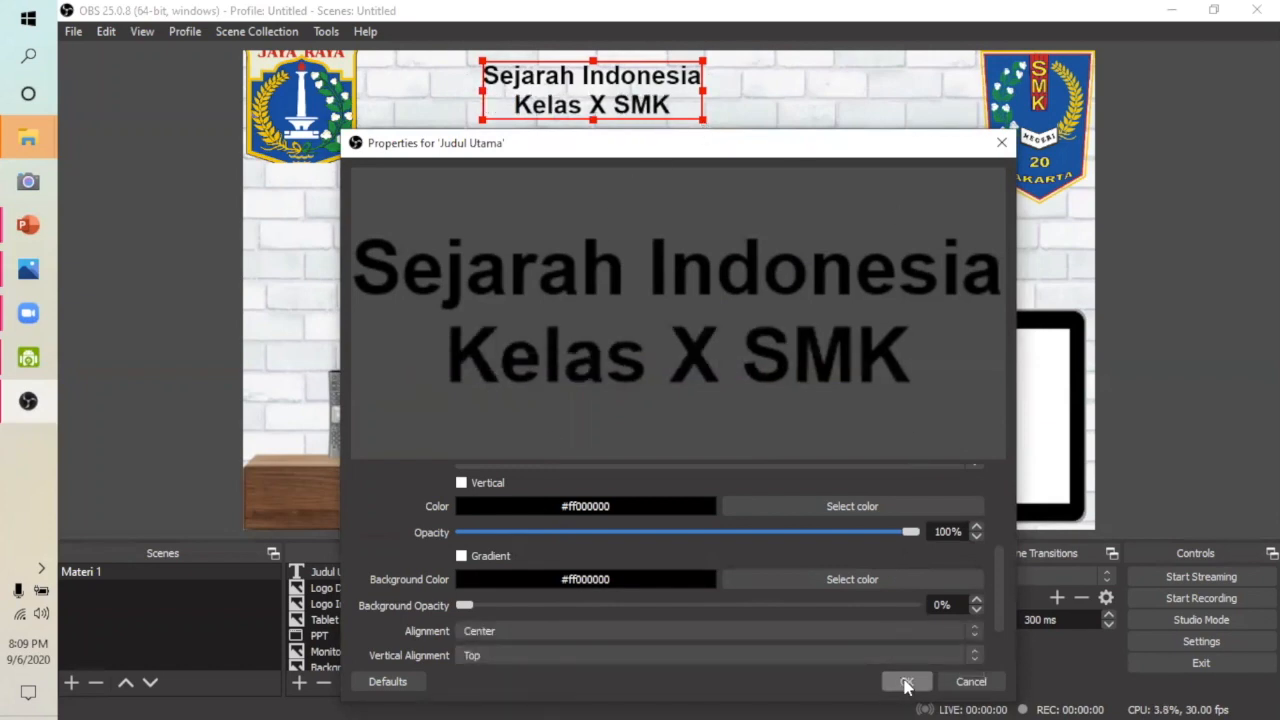
click(906, 682)
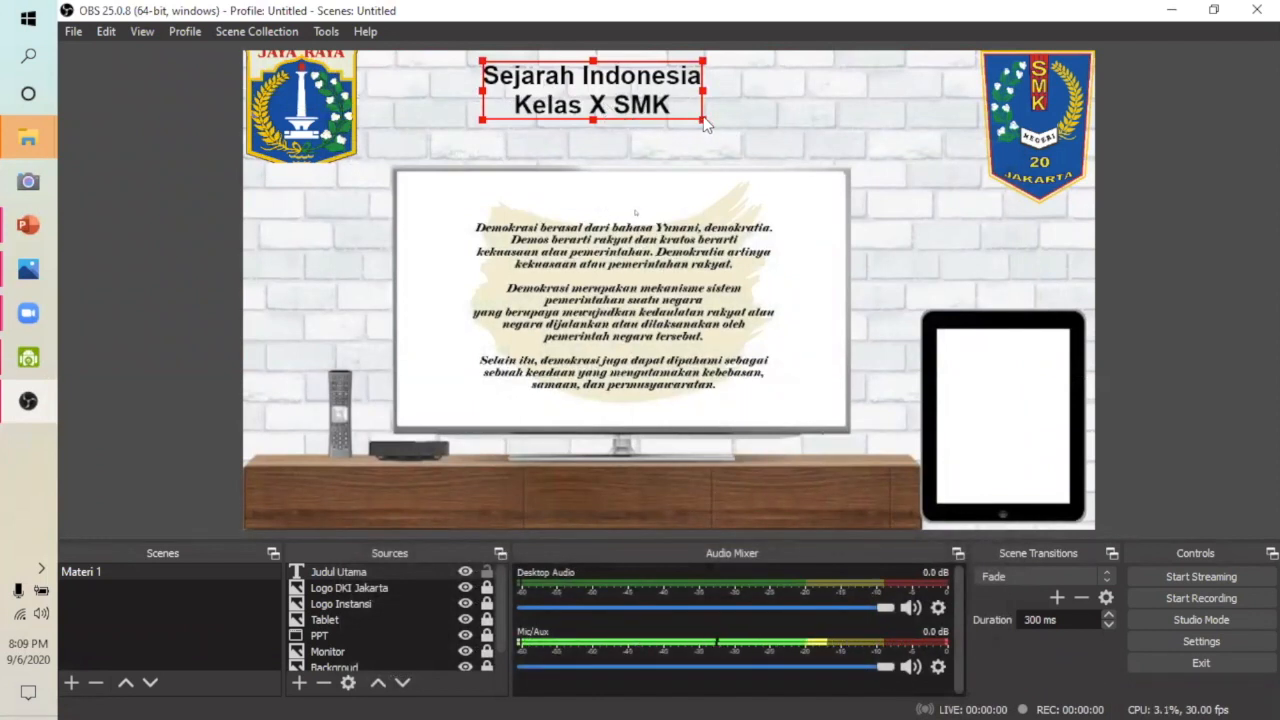
Enlarge the title to fill more of the space between the logos above the TV, and lock its source.
drag(704, 121, 809, 146)
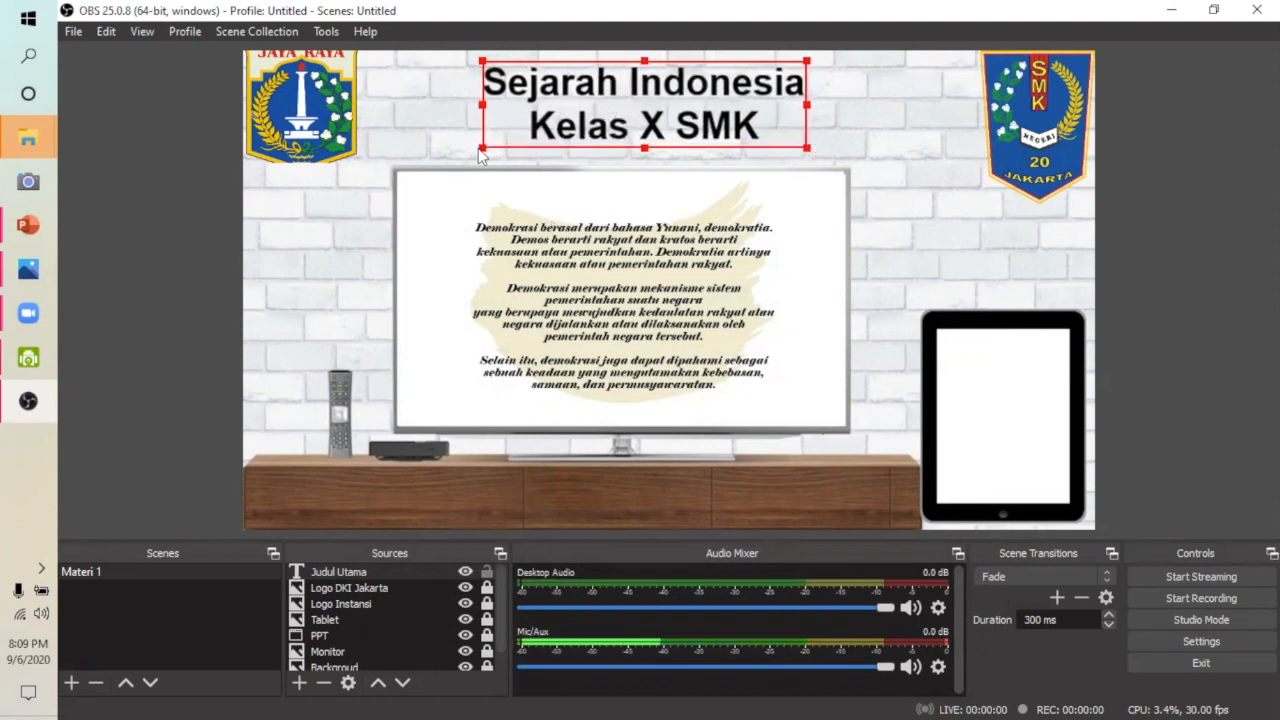
mouse_move(481, 150)
mouse_down()
mouse_move(453, 153)
mouse_move(481, 148)
mouse_up()
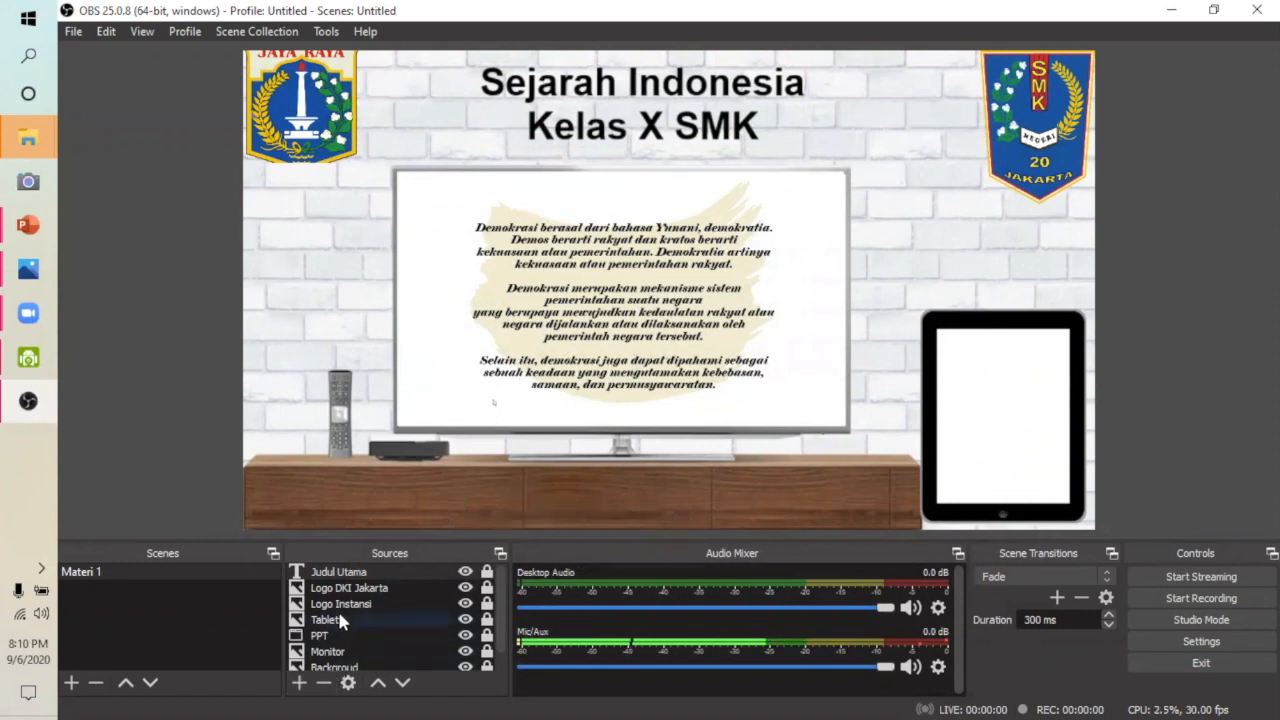
Add a new Text (GDI+) source named Running Teks to the scene.
click(299, 683)
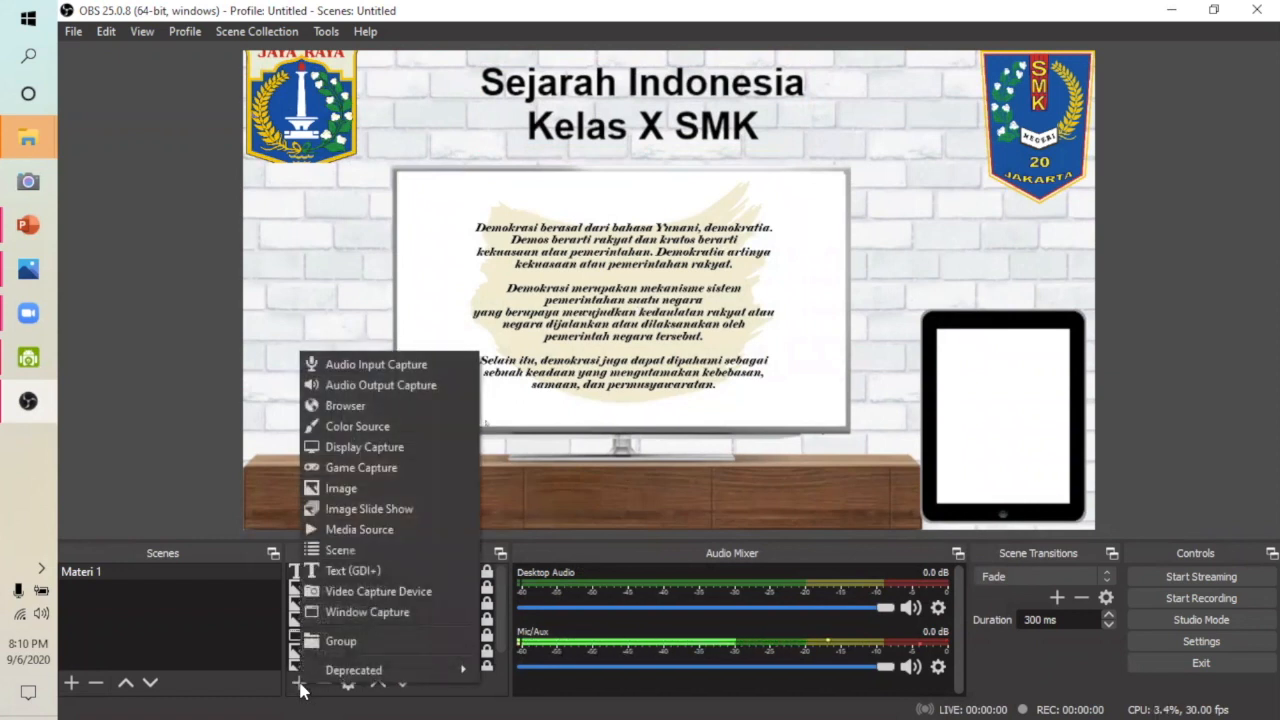
click(349, 572)
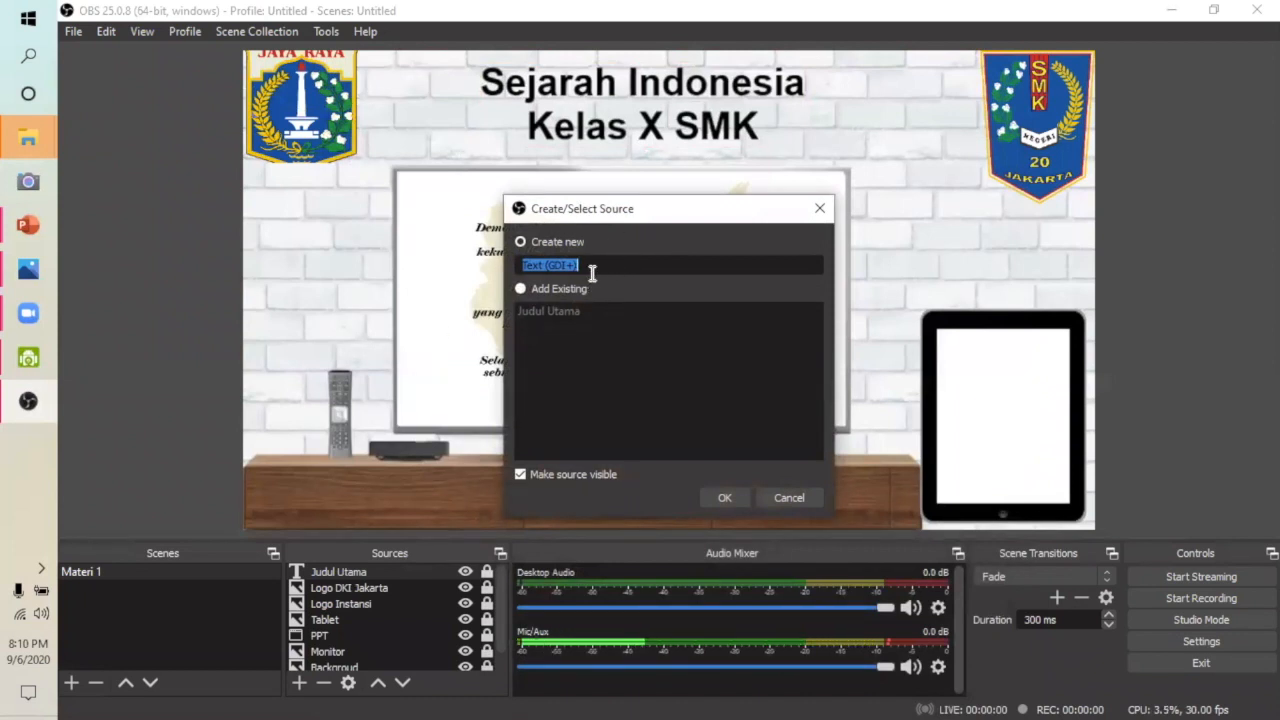
key(BackSpace)
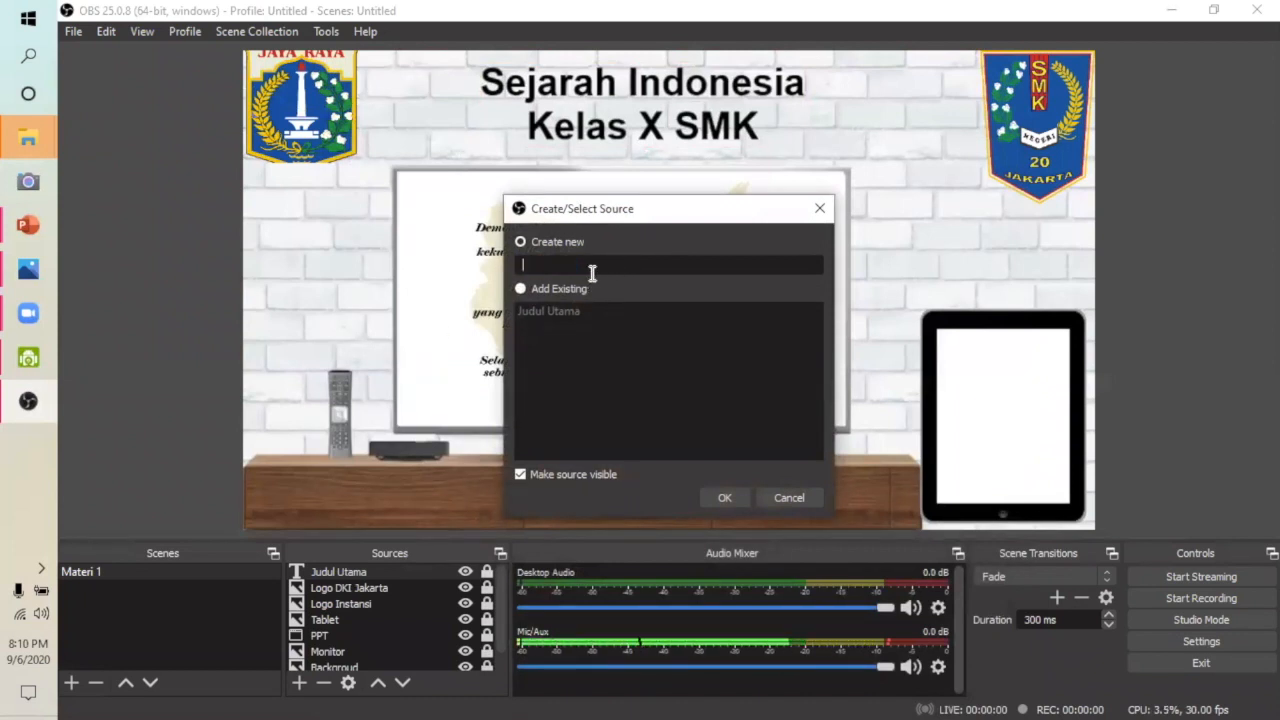
text(Running)
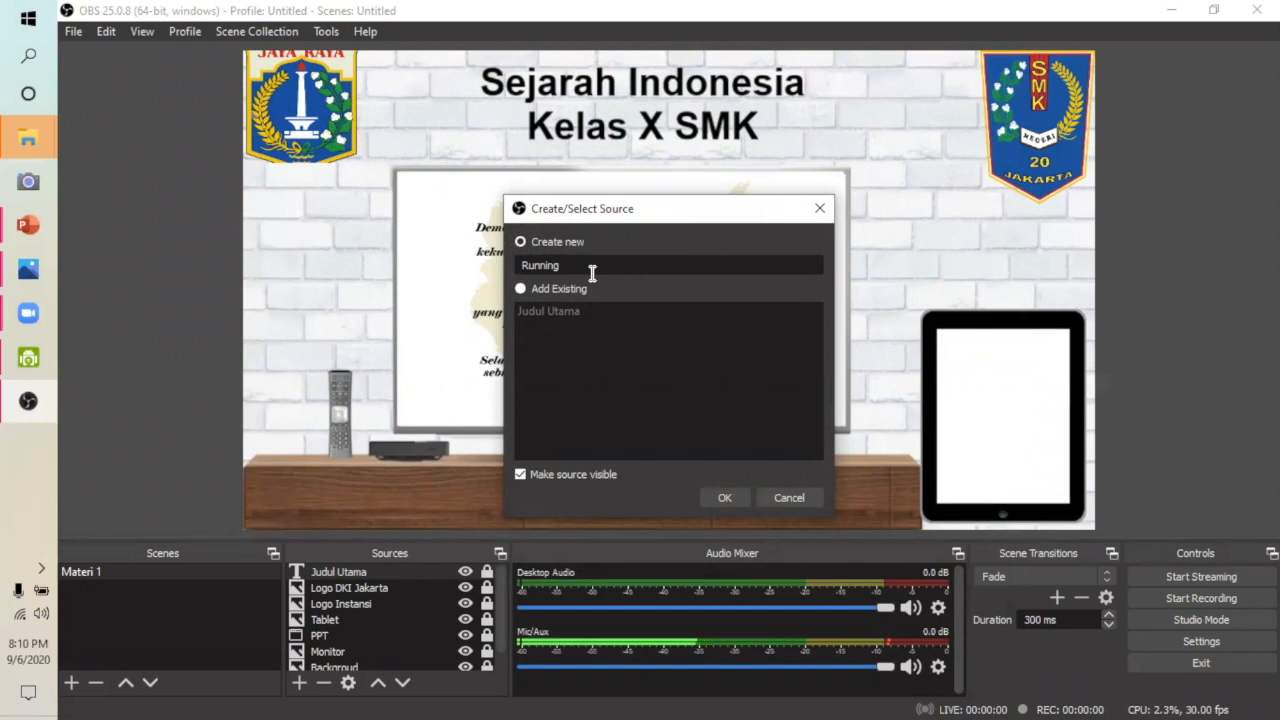
text( Teks)
click(726, 499)
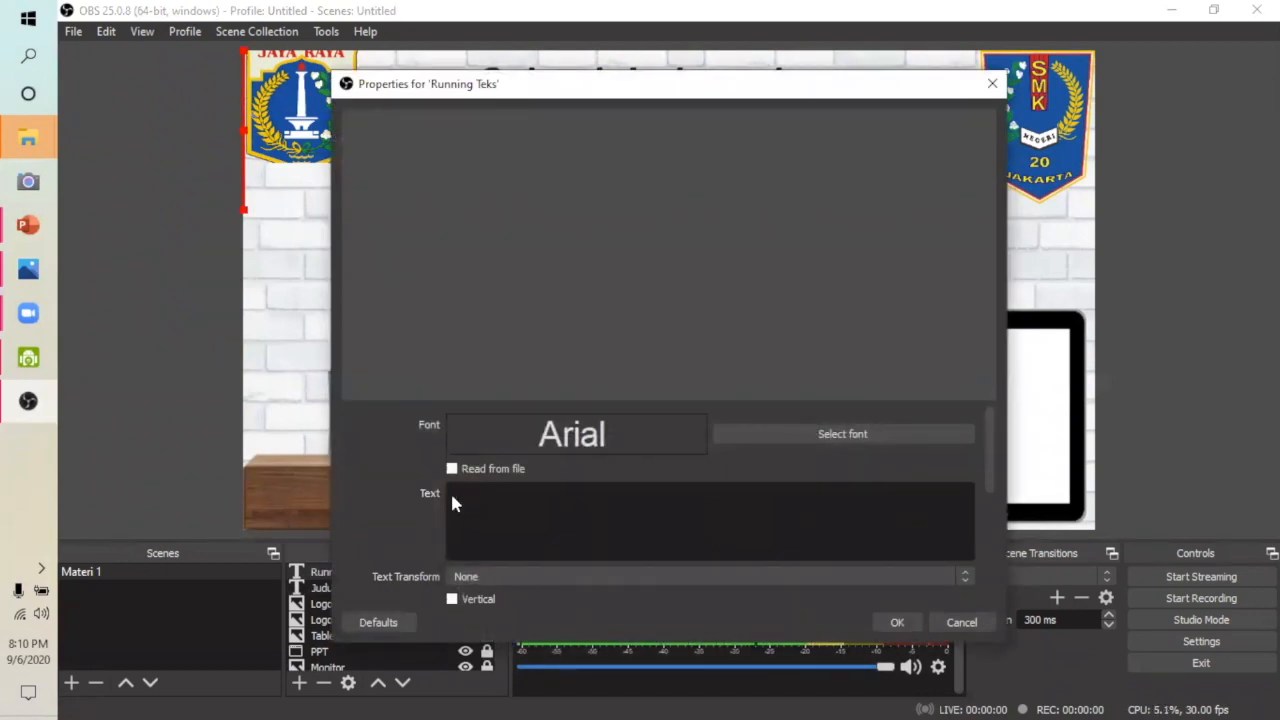
Enter "Selamat Datang di kelas sejarah Indonesia," as the beginning of the Running Teks text.
text(S)
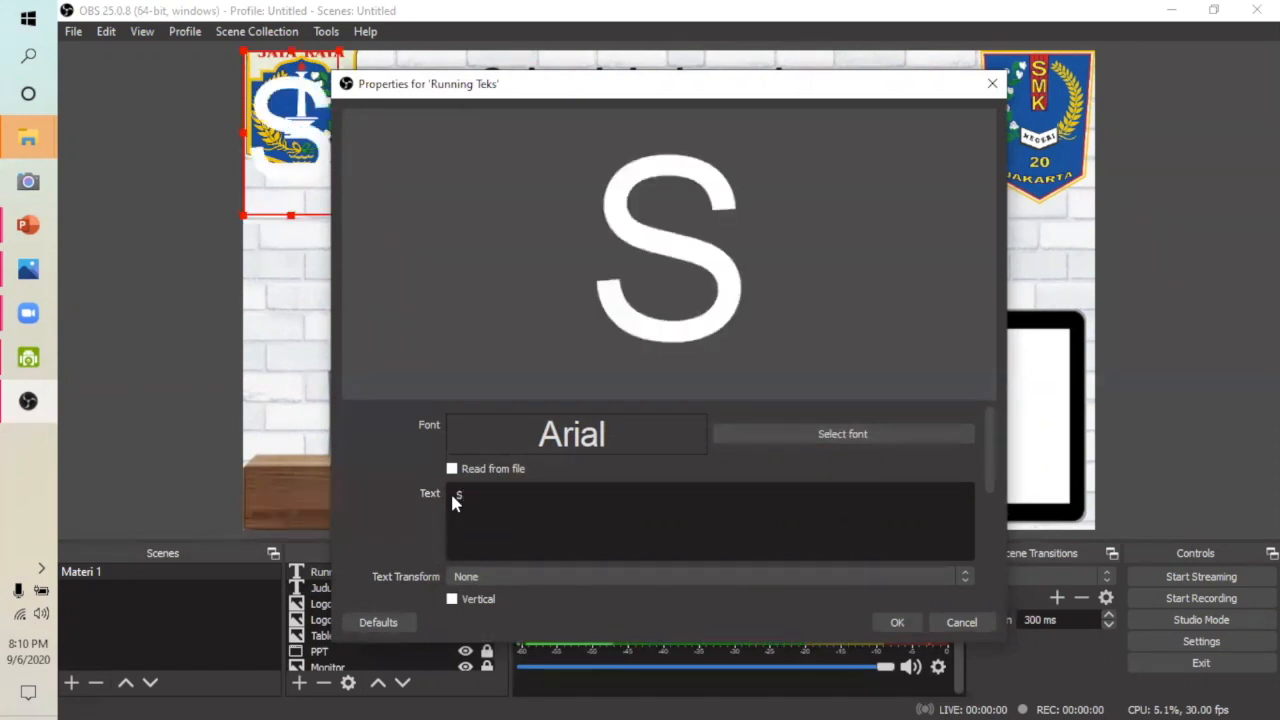
text(elamat)
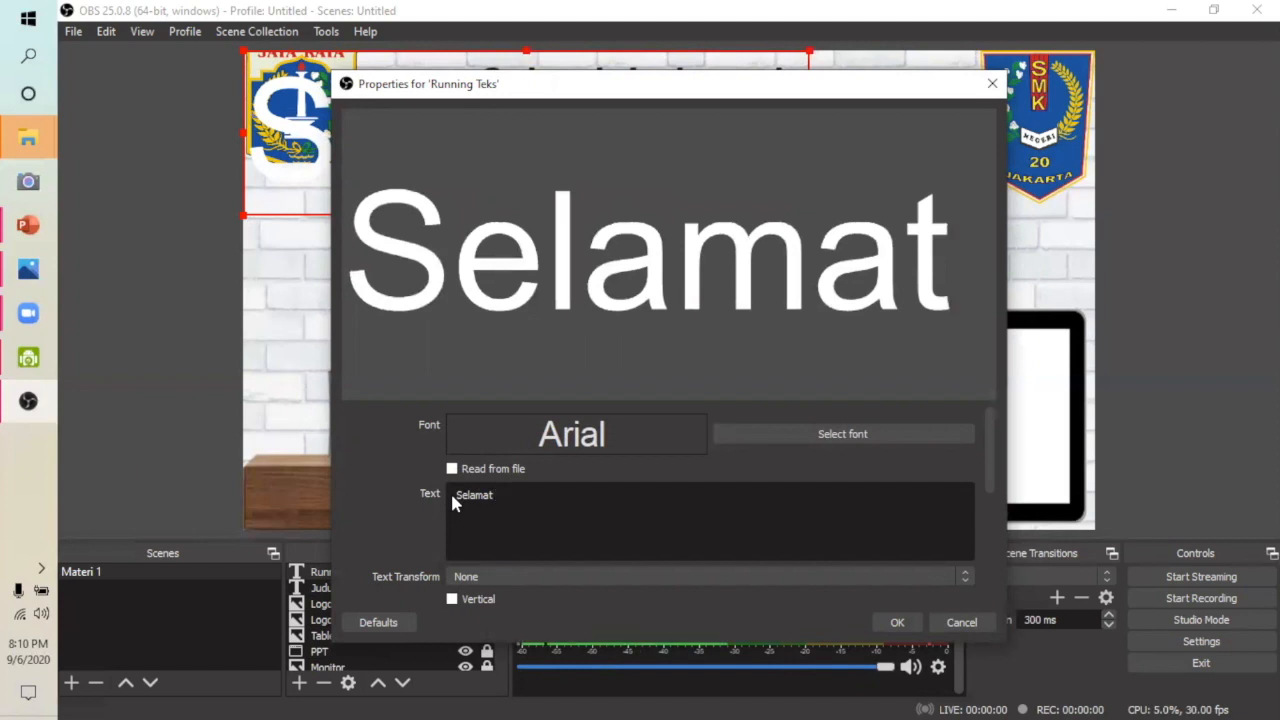
text( Datang )
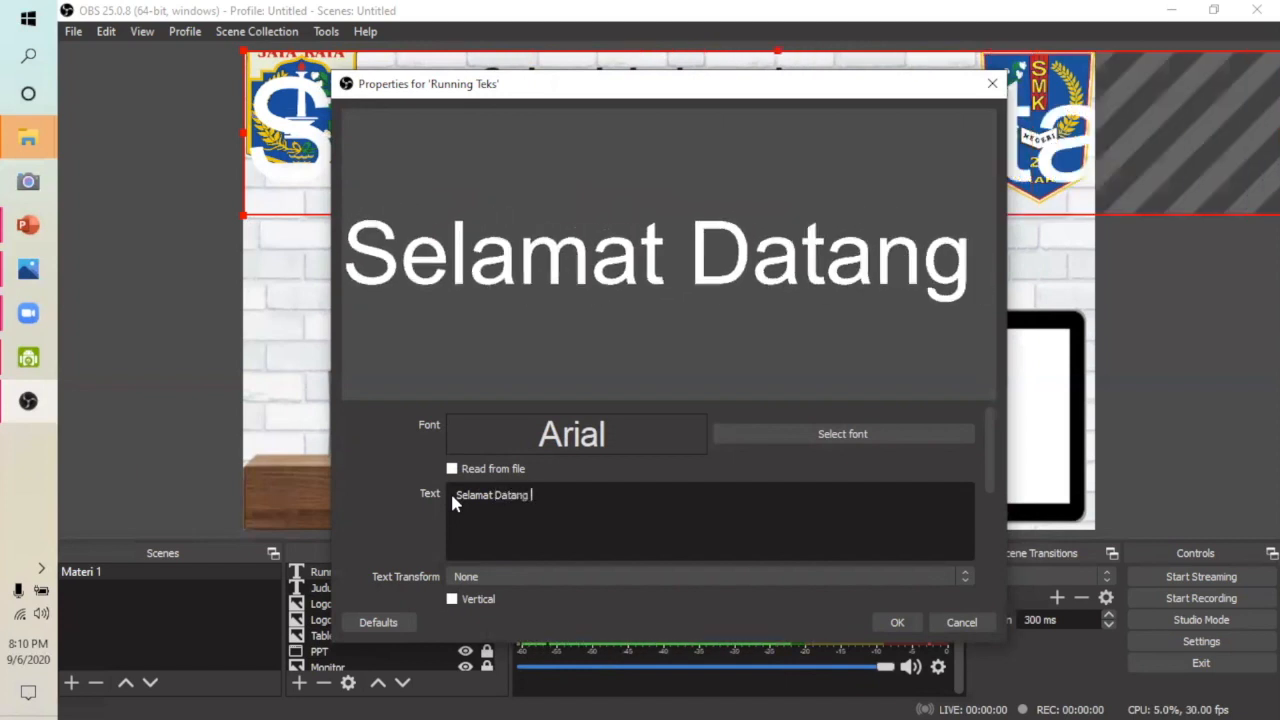
text(di )
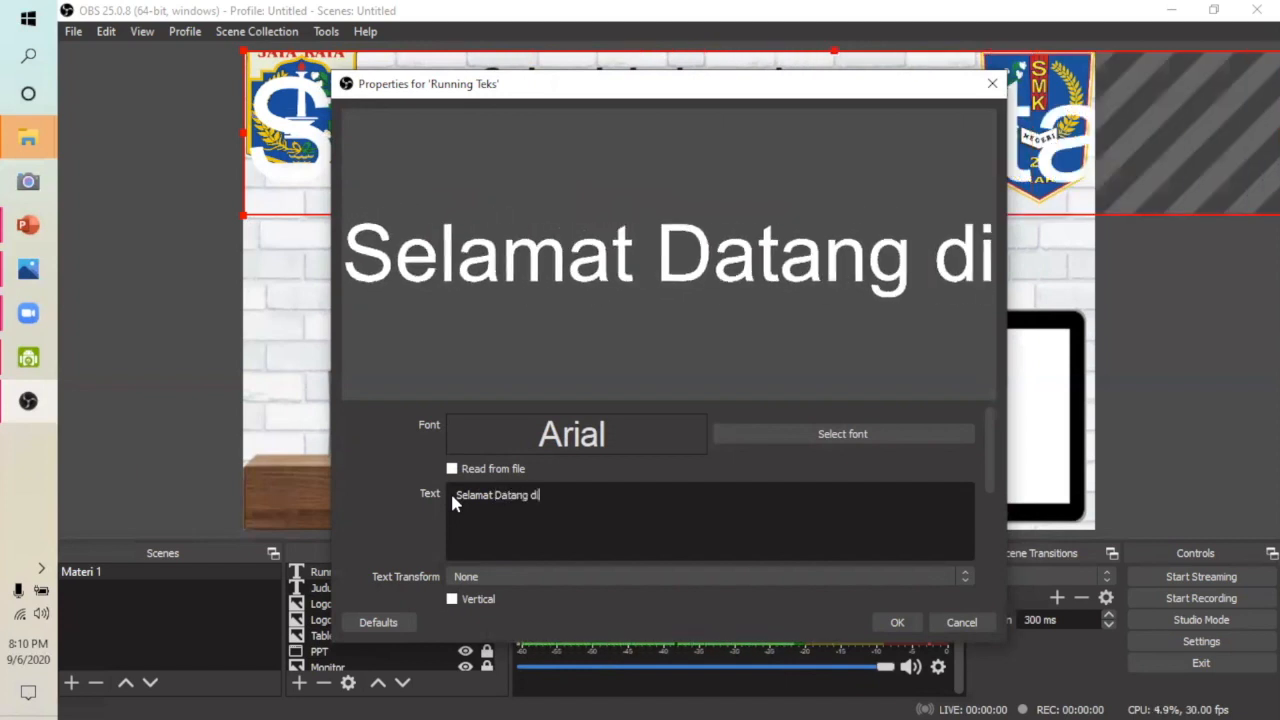
text(kelas )
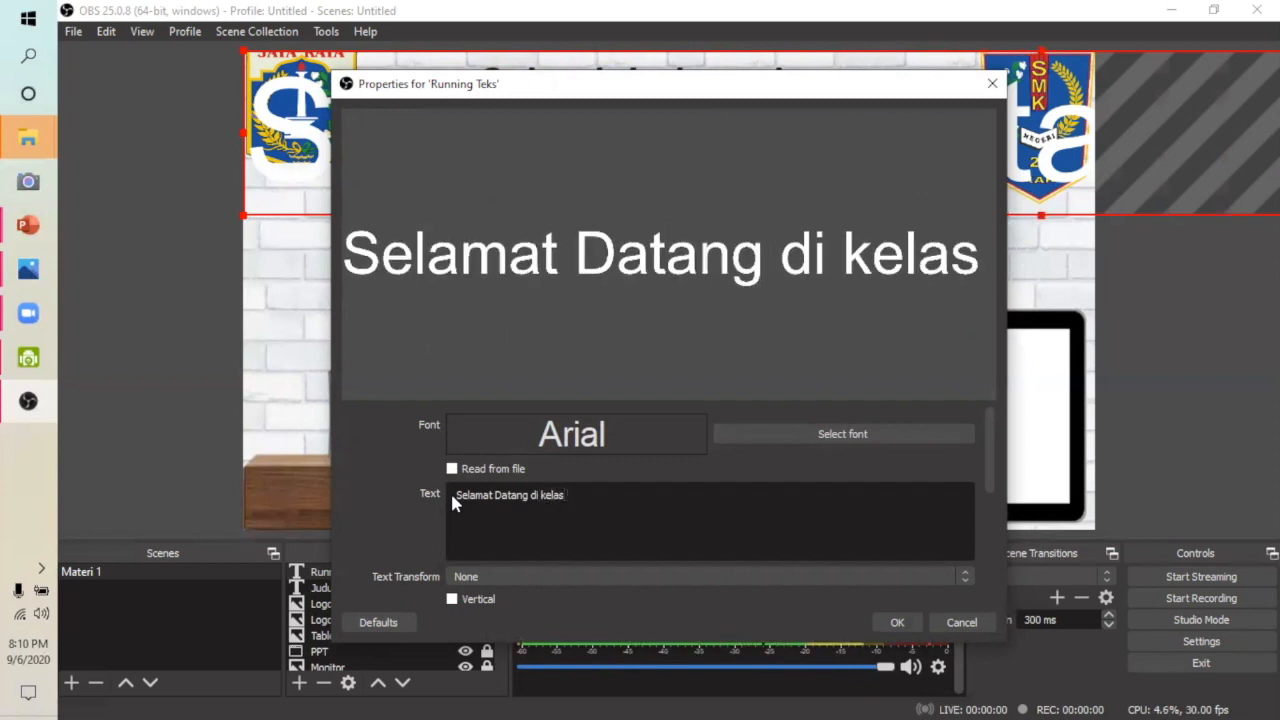
text(se)
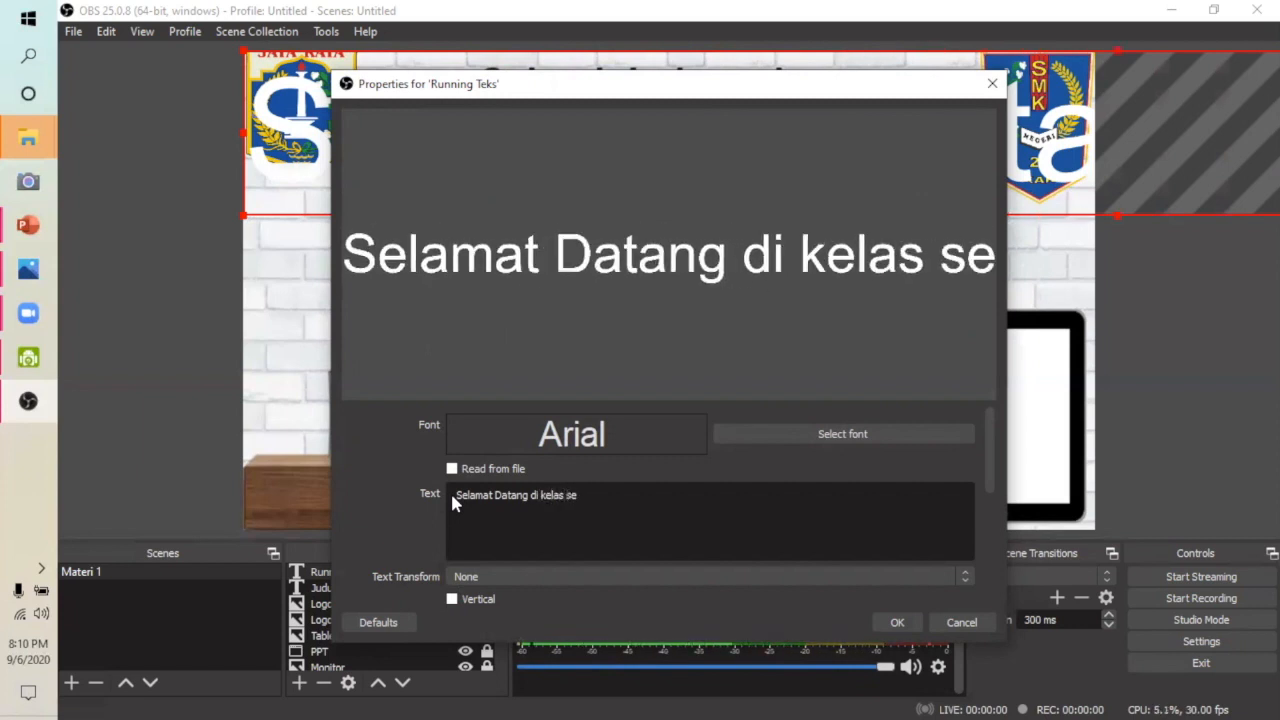
text(jarah )
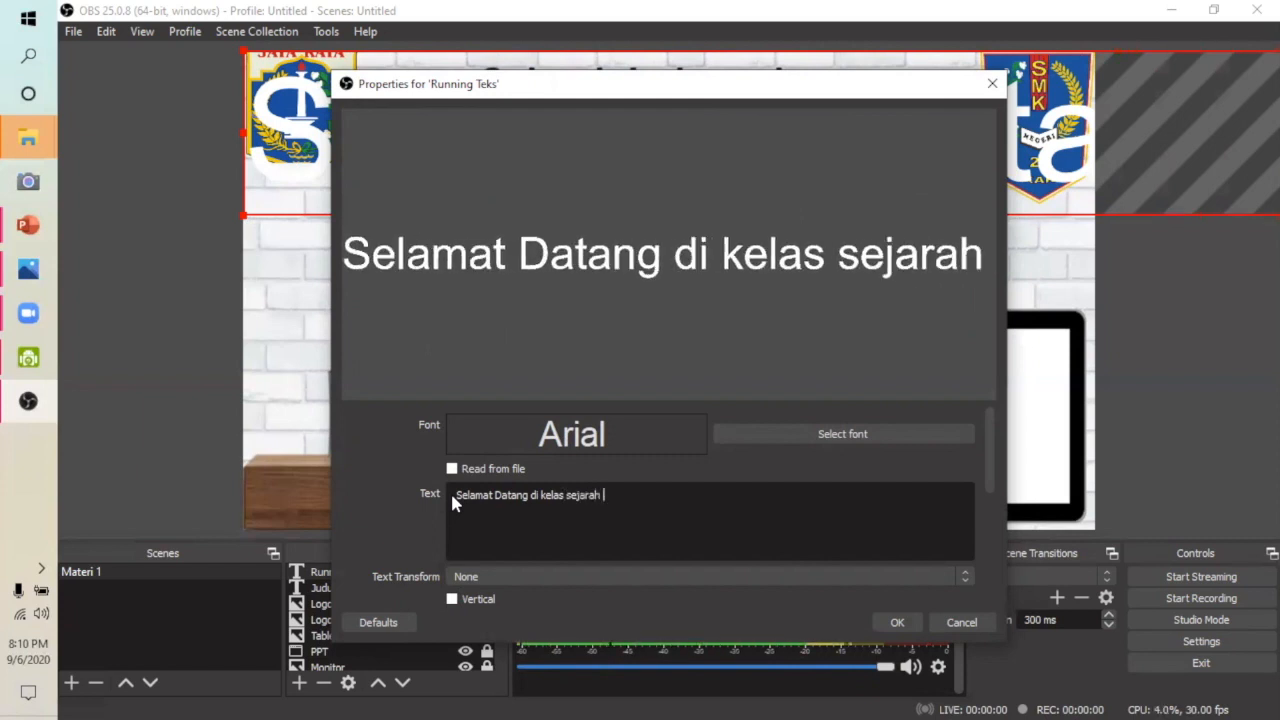
text(Indon)
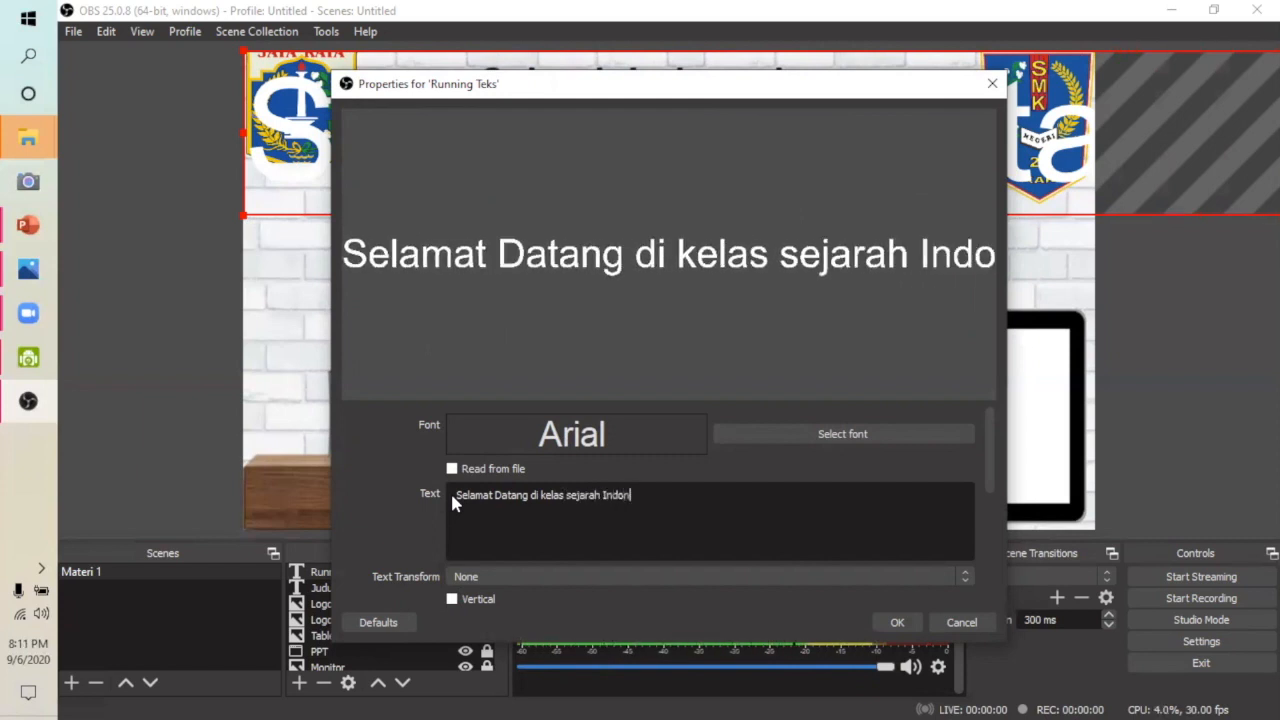
text(esia)
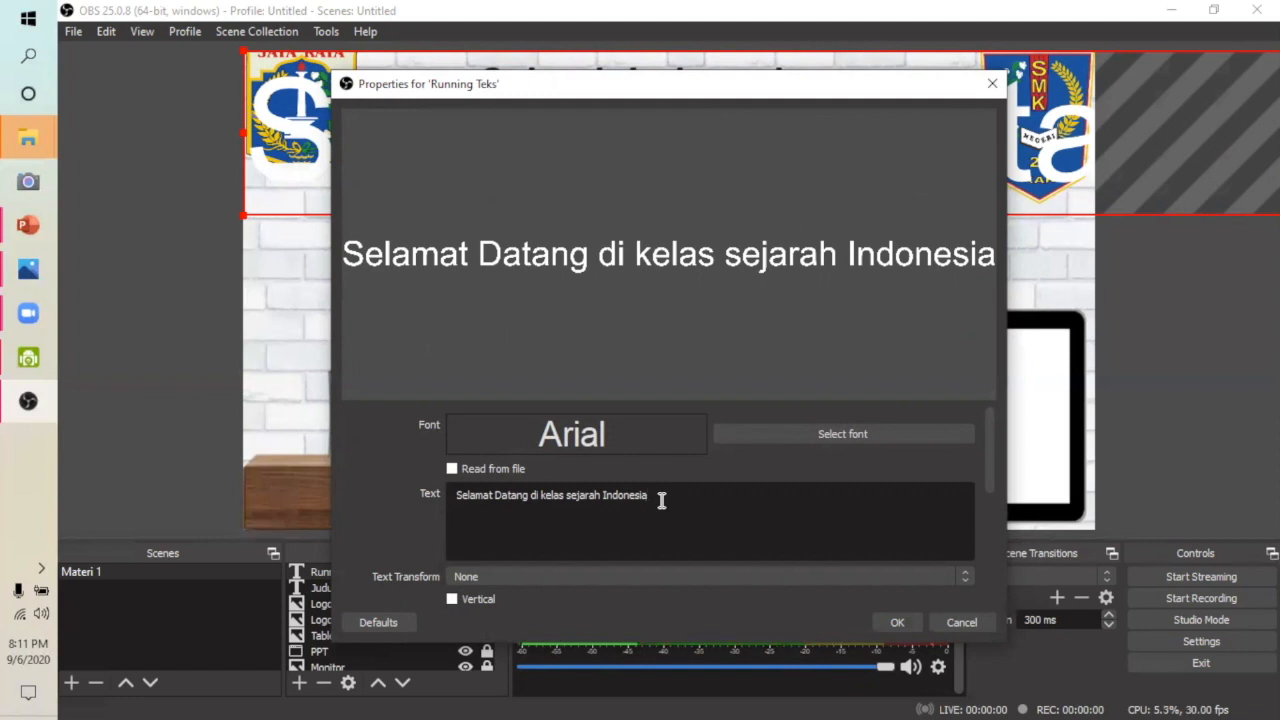
text(,)
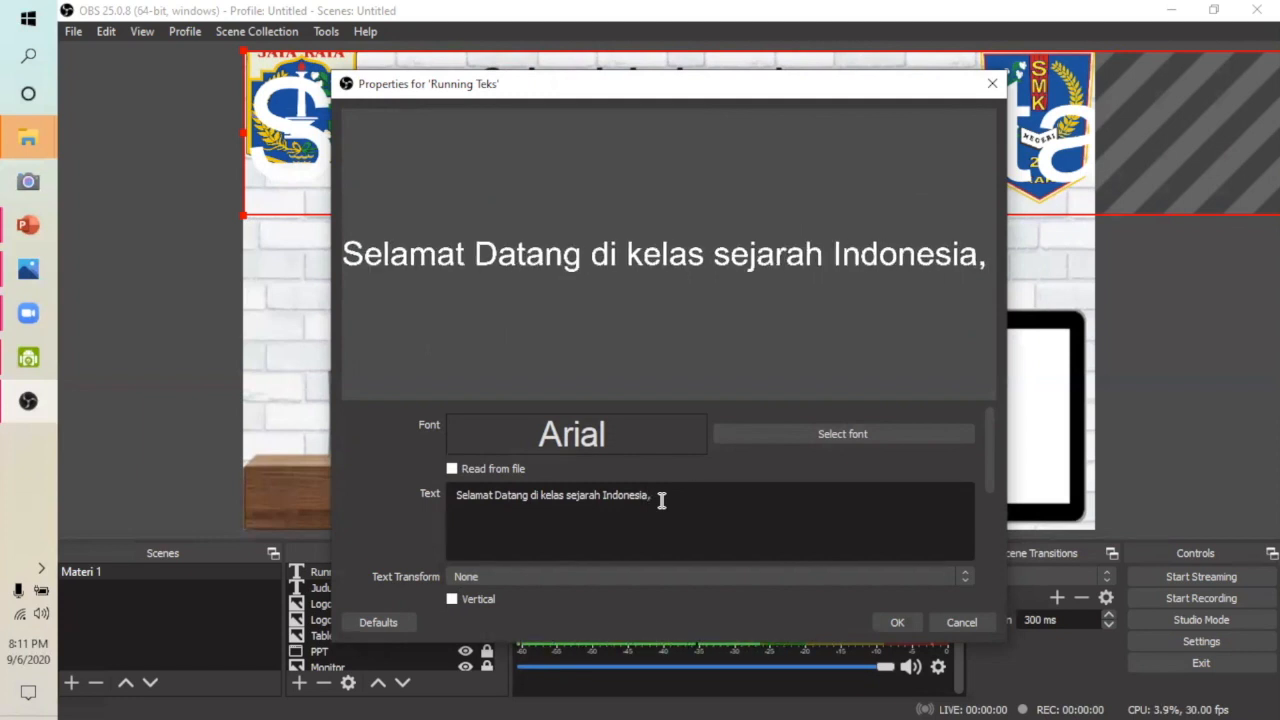
text( Tetap )
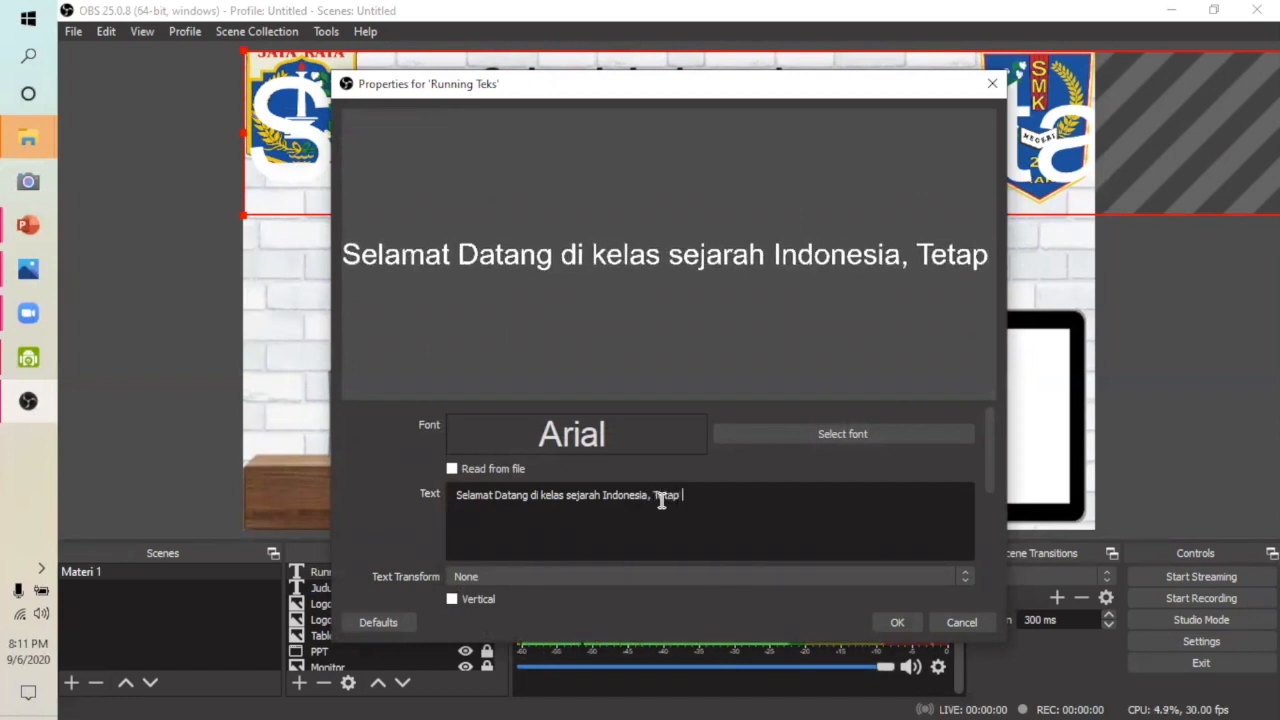
text(semanga)
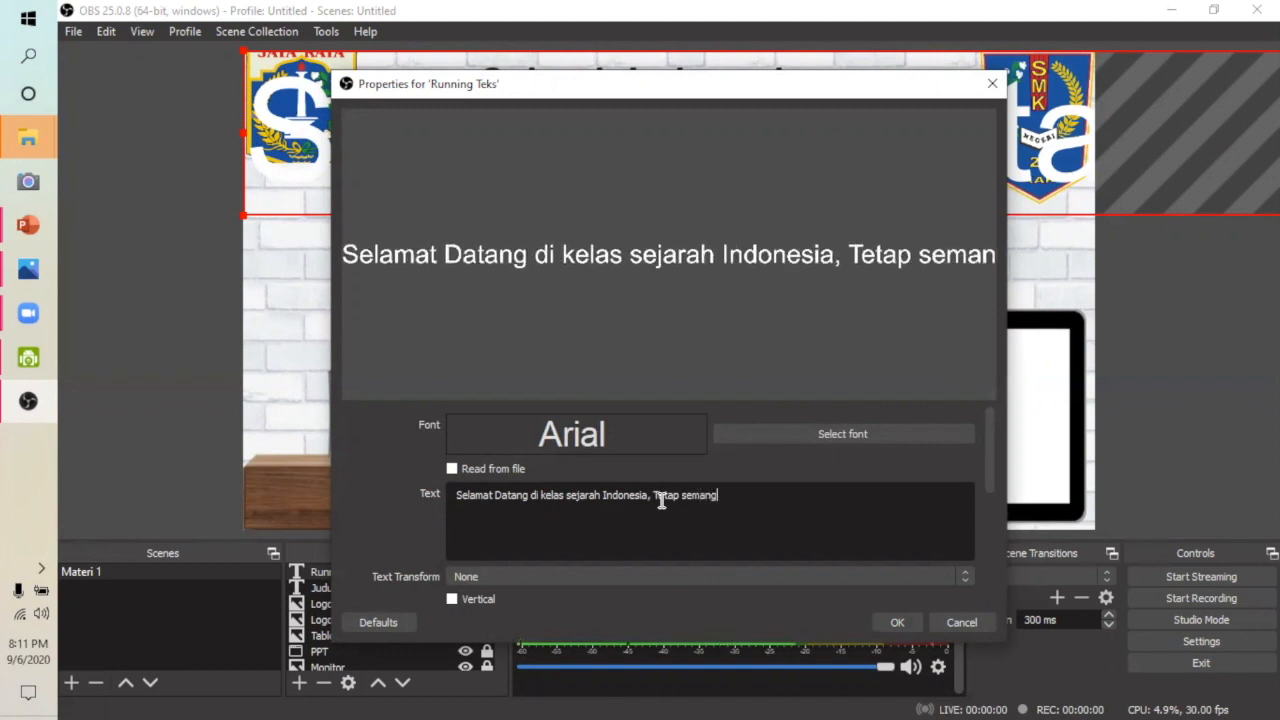
key(BackSpace)
key(BackSpace)
key(BackSpace)
key(BackSpace)
key(BackSpace)
key(BackSpace)
key(BackSpace)
key(BackSpace)
key(BackSpace)
key(BackSpace)
key(BackSpace)
key(BackSpace)
key(BackSpace)
Complete the running text with "Sehat selalu dan tetap semangat." after the comma.
text(Sek)
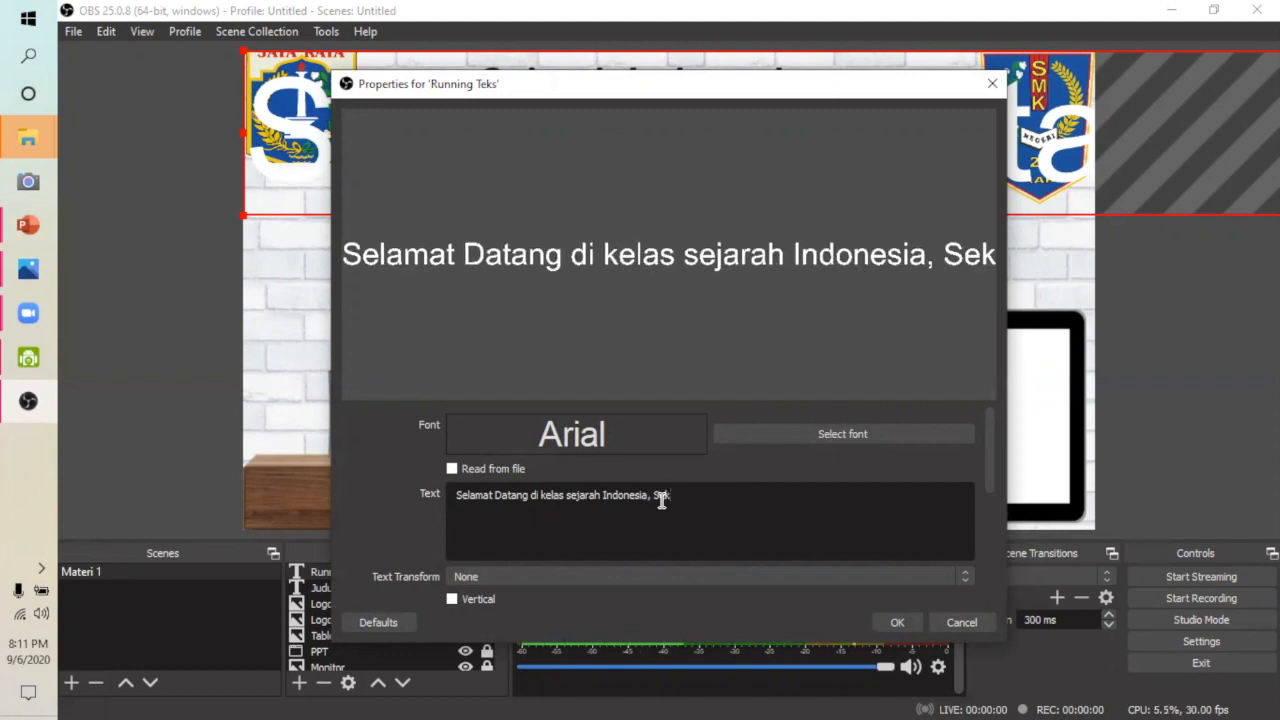
key(BackSpace)
text(hat)
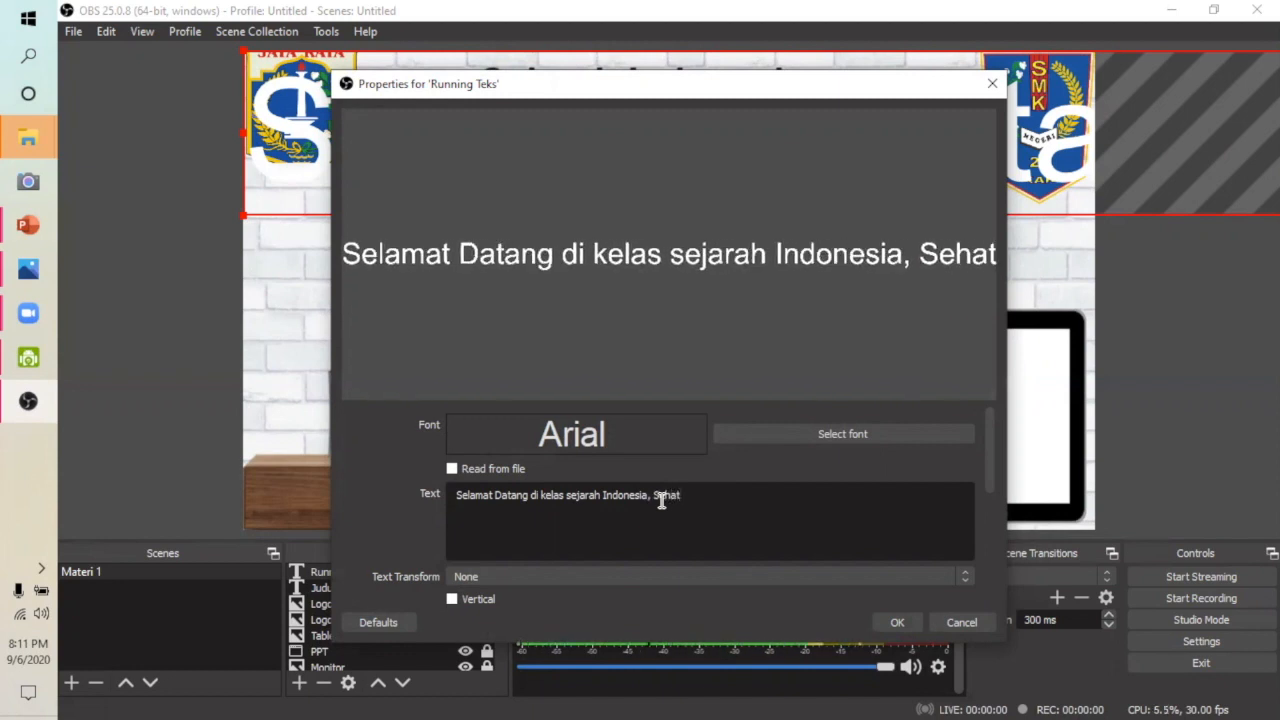
text( selalu )
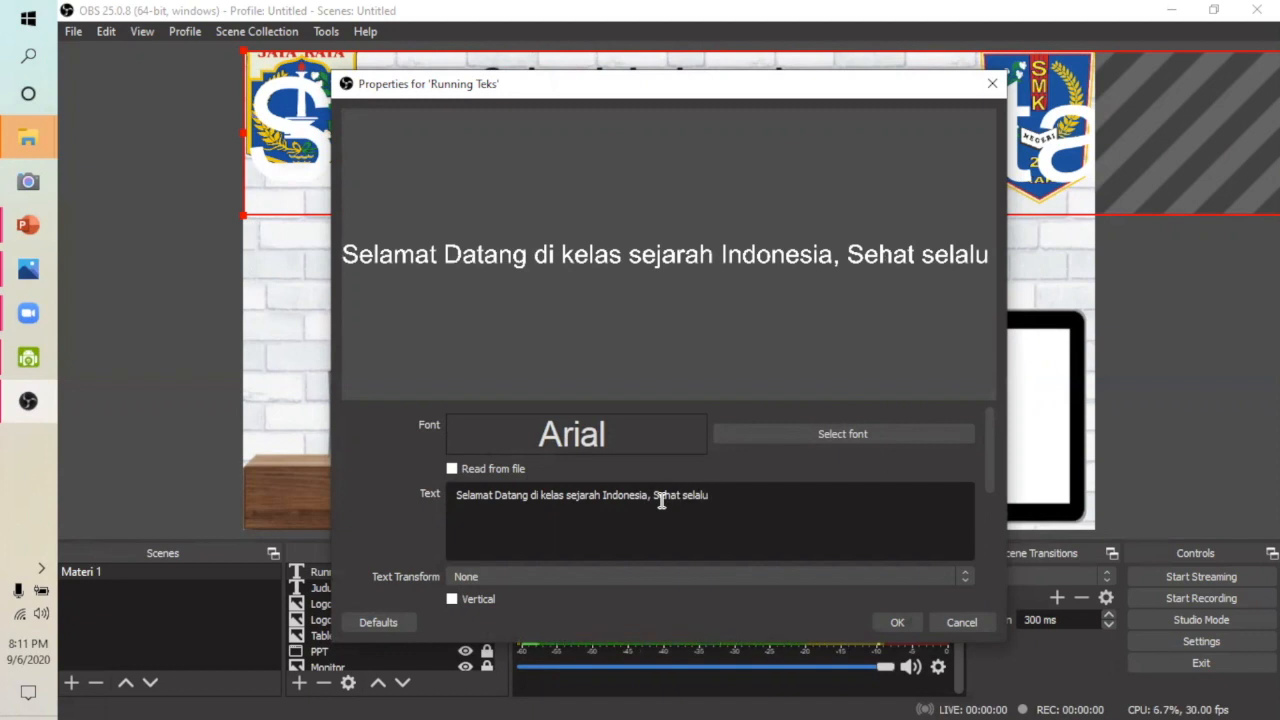
text(dan)
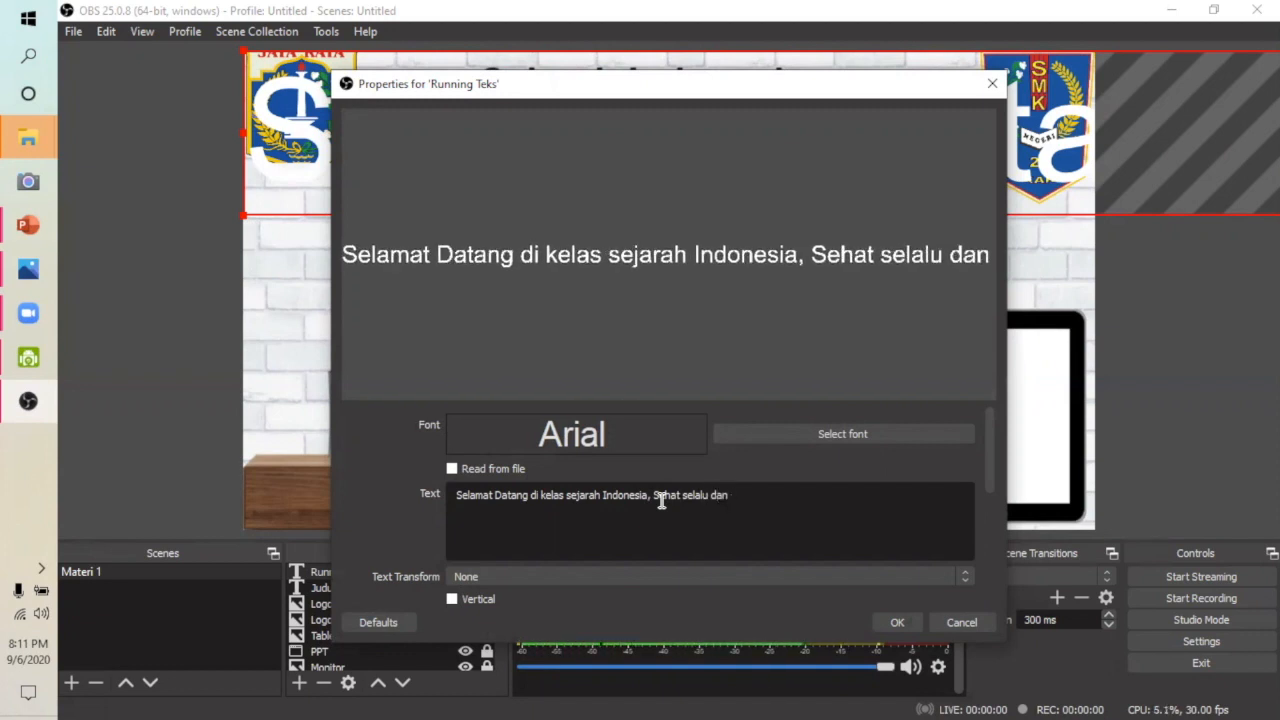
text( tet)
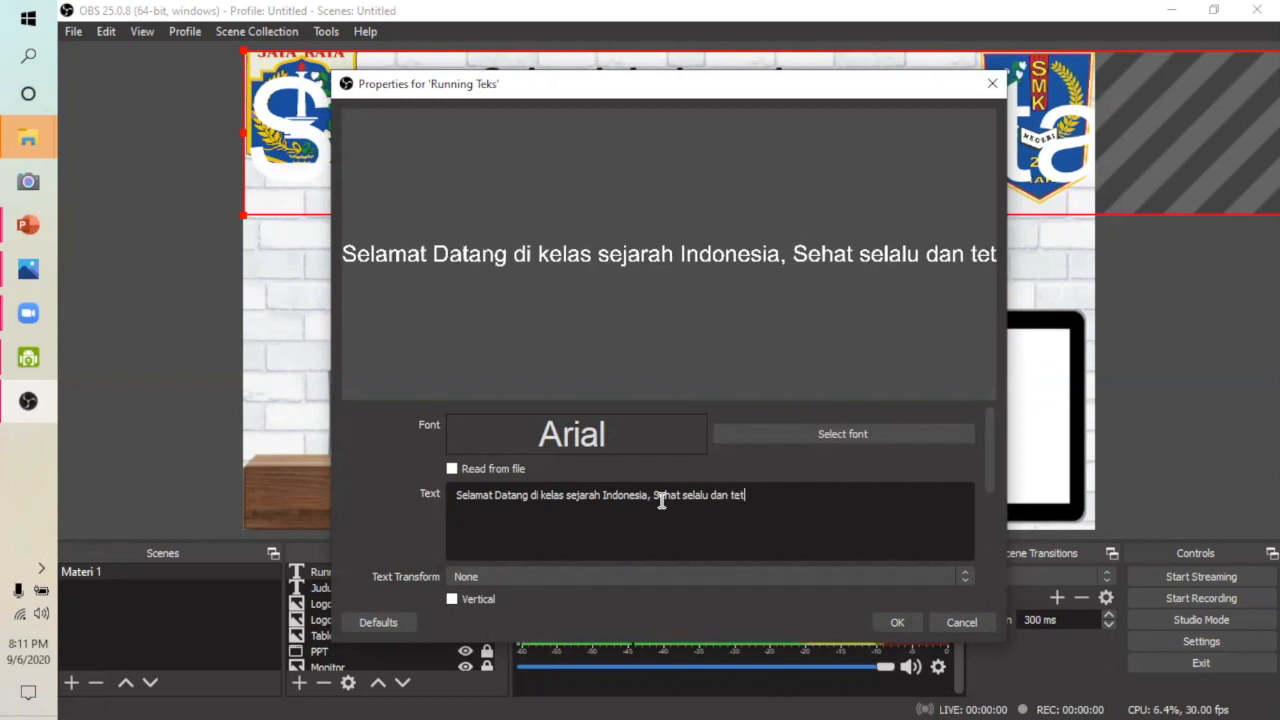
text(ap semangat )
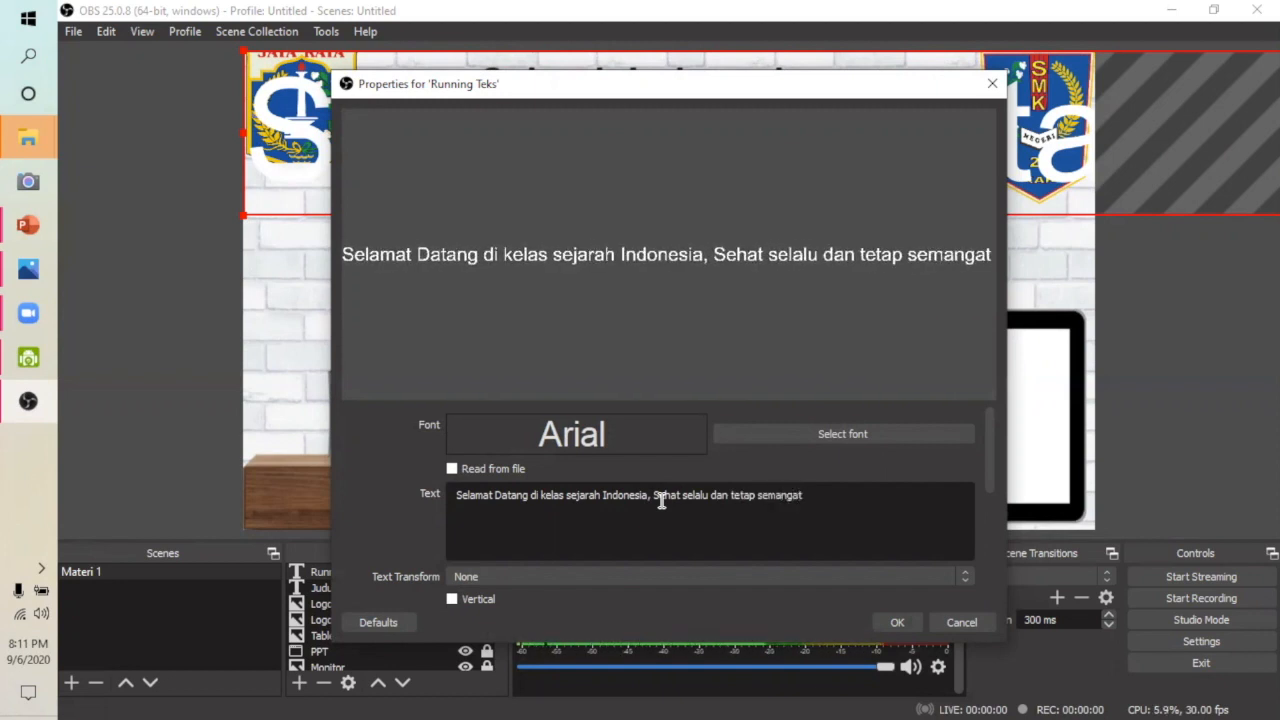
text(y)
key(BackSpace)
text(.)
Set the Running Teks font to Arial Bold at size 36 and accept the source properties.
click(842, 434)
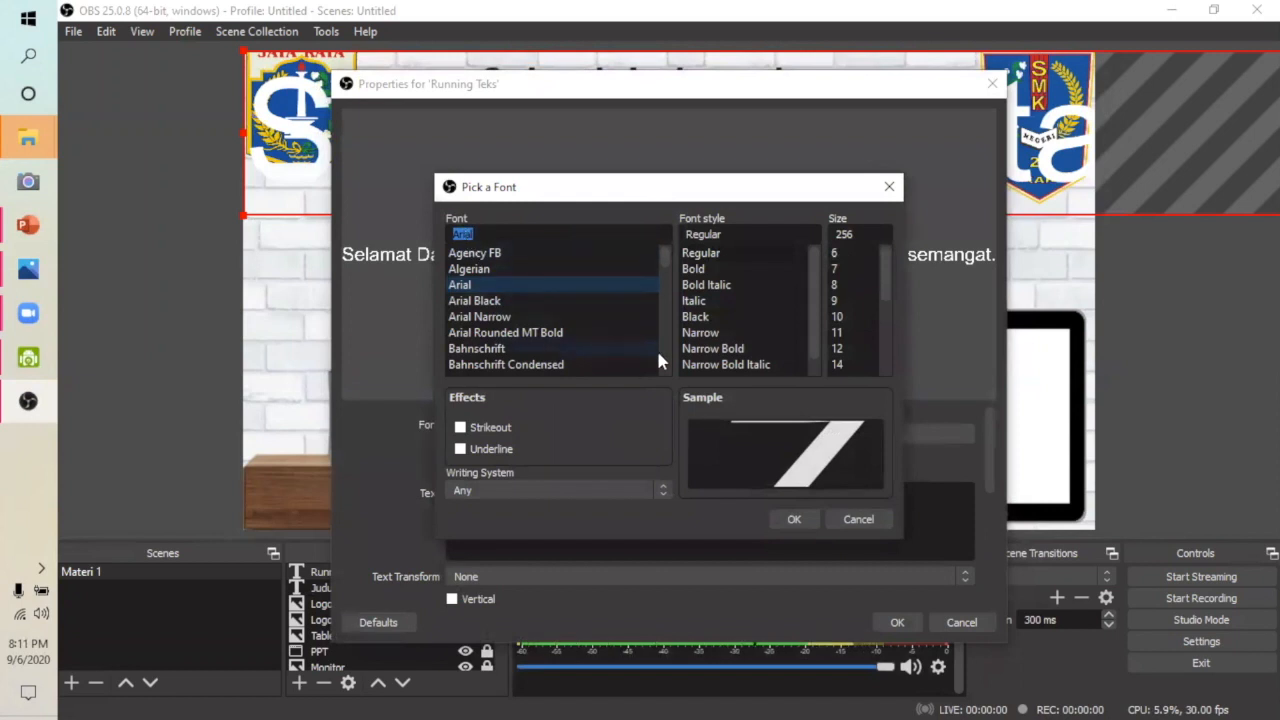
click(693, 269)
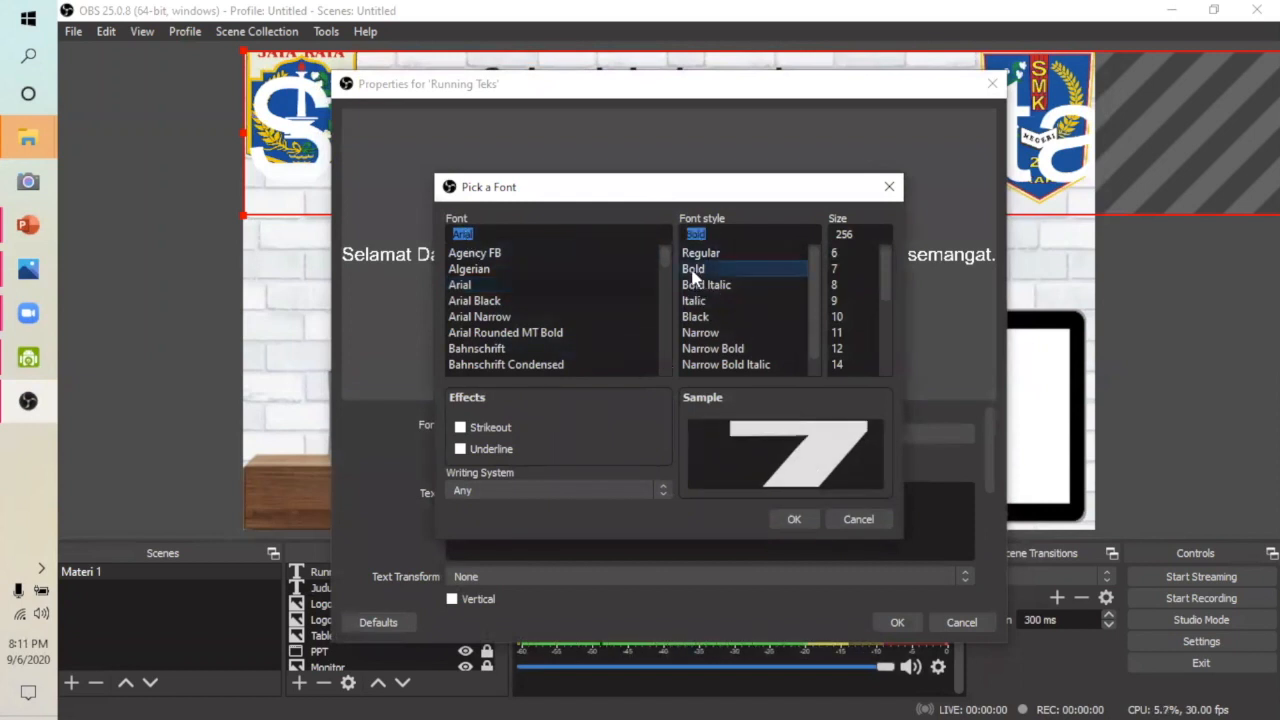
drag(885, 259, 880, 316)
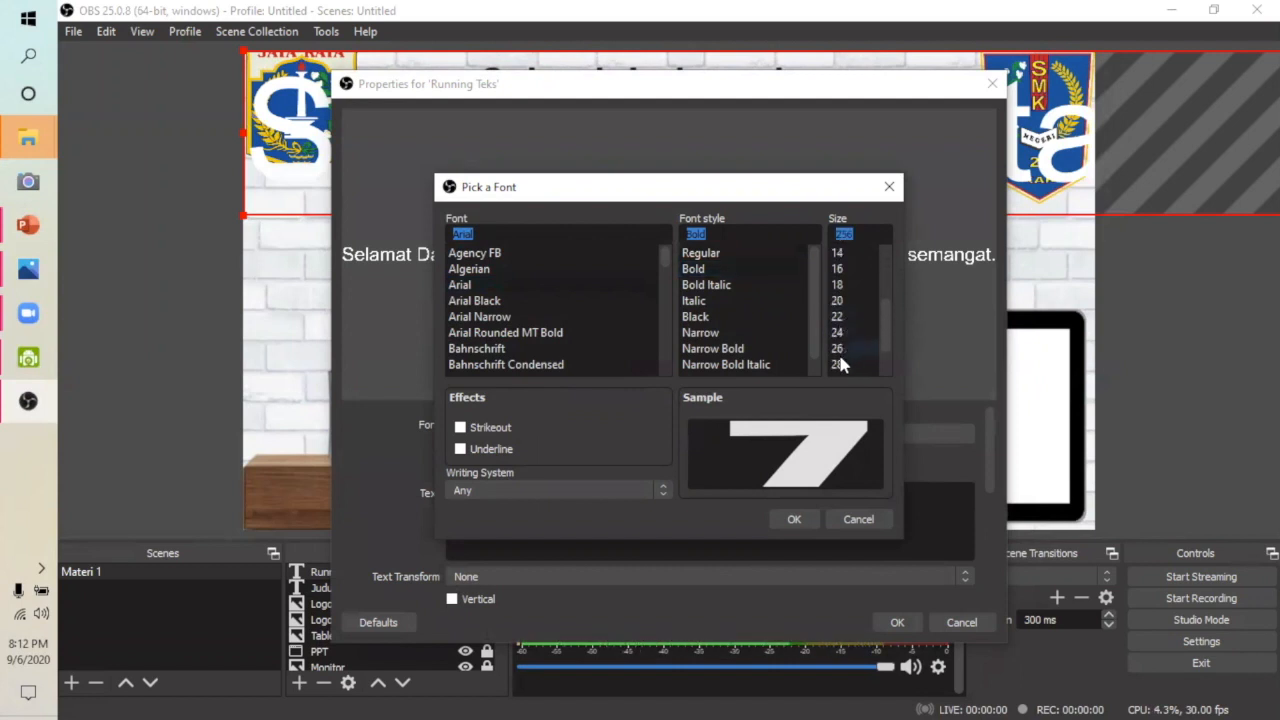
drag(885, 320, 885, 330)
click(836, 350)
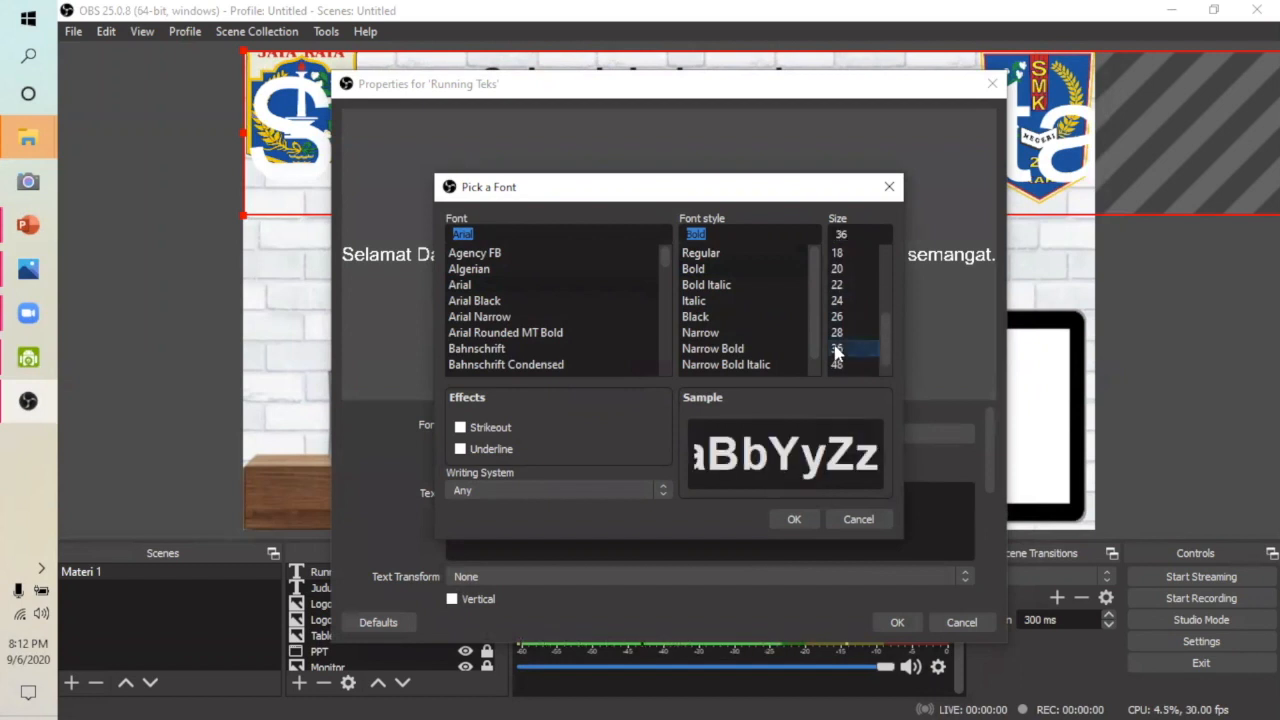
click(794, 520)
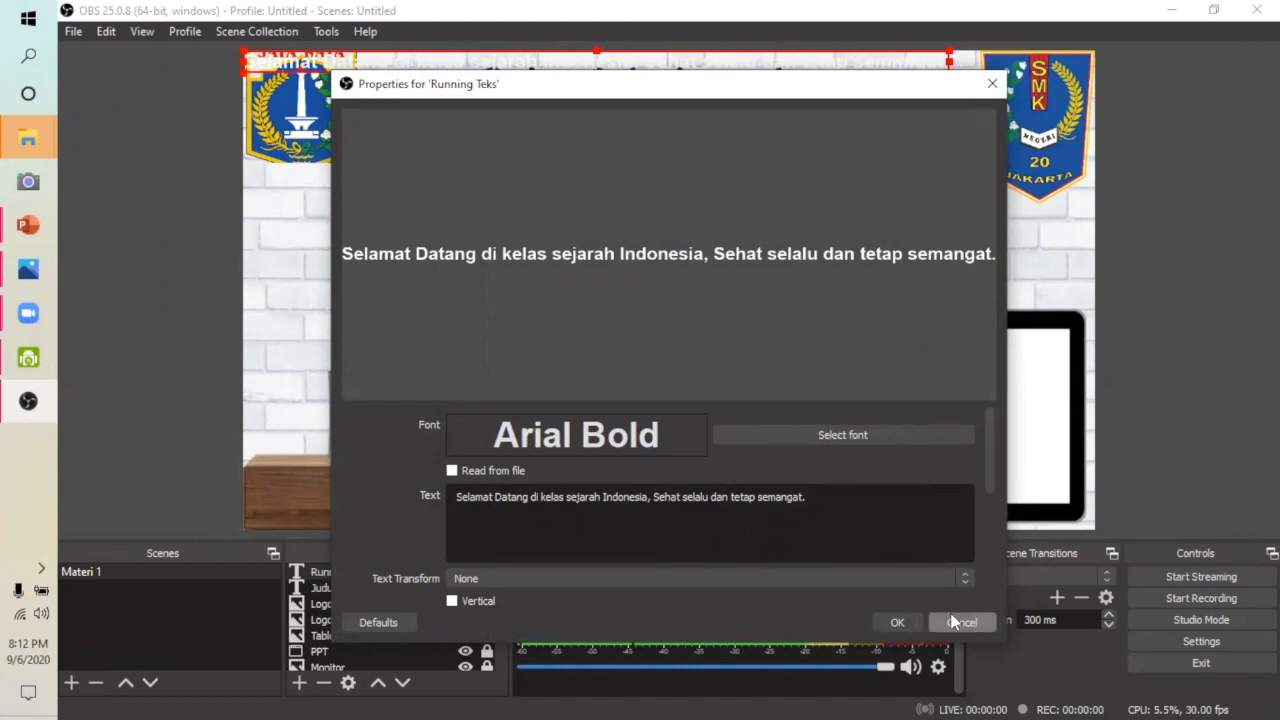
click(896, 622)
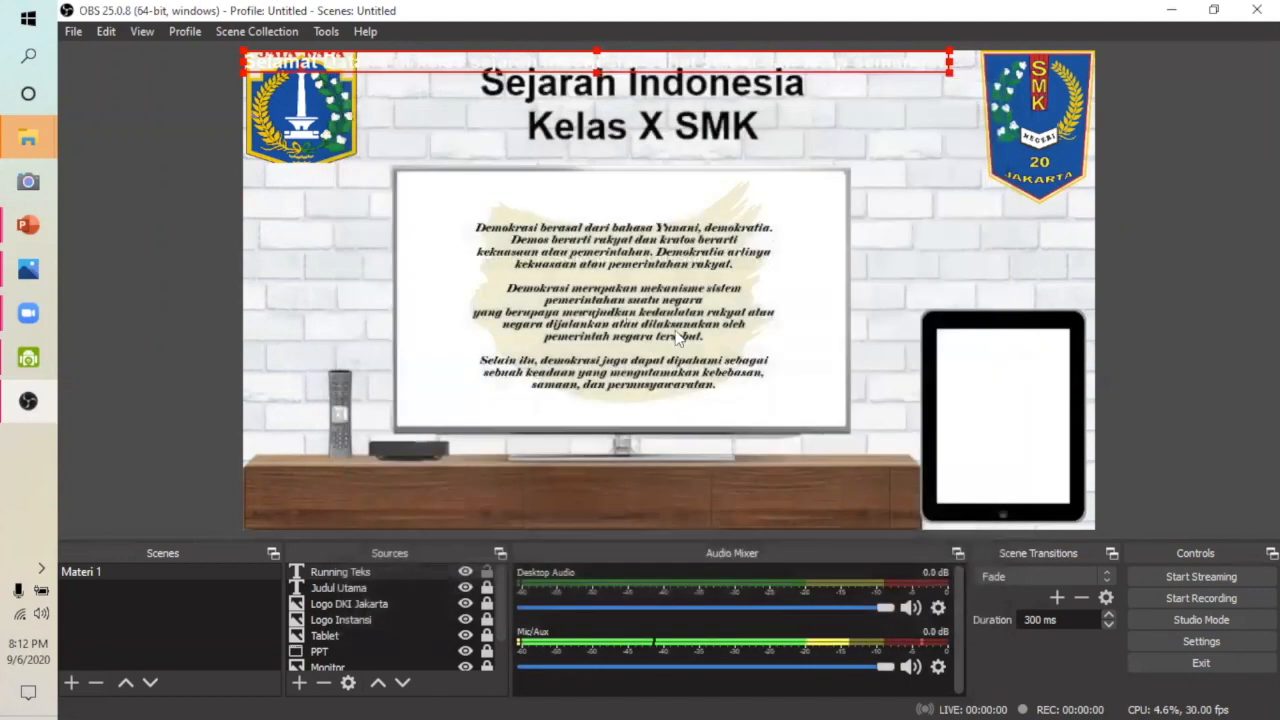
Place the running text along the wooden TV cabinet, shrink it to end just before the tablet, and lock its source.
drag(755, 63, 752, 502)
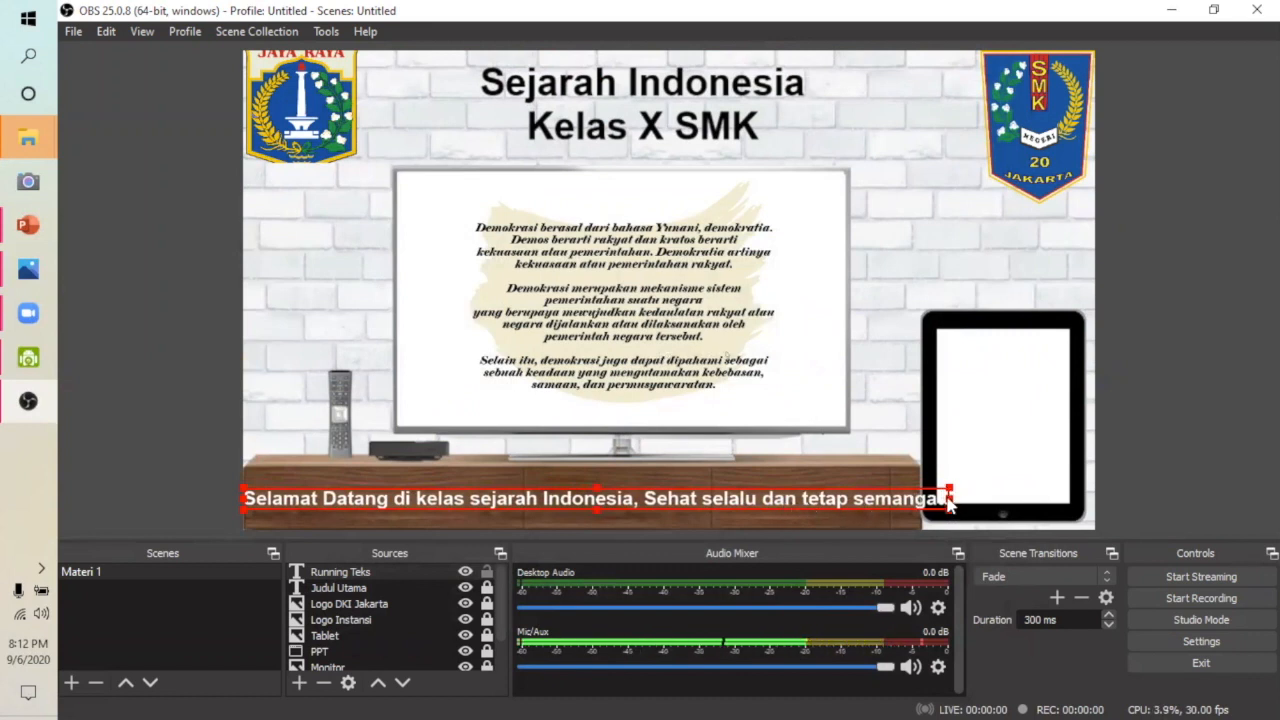
drag(951, 503, 921, 505)
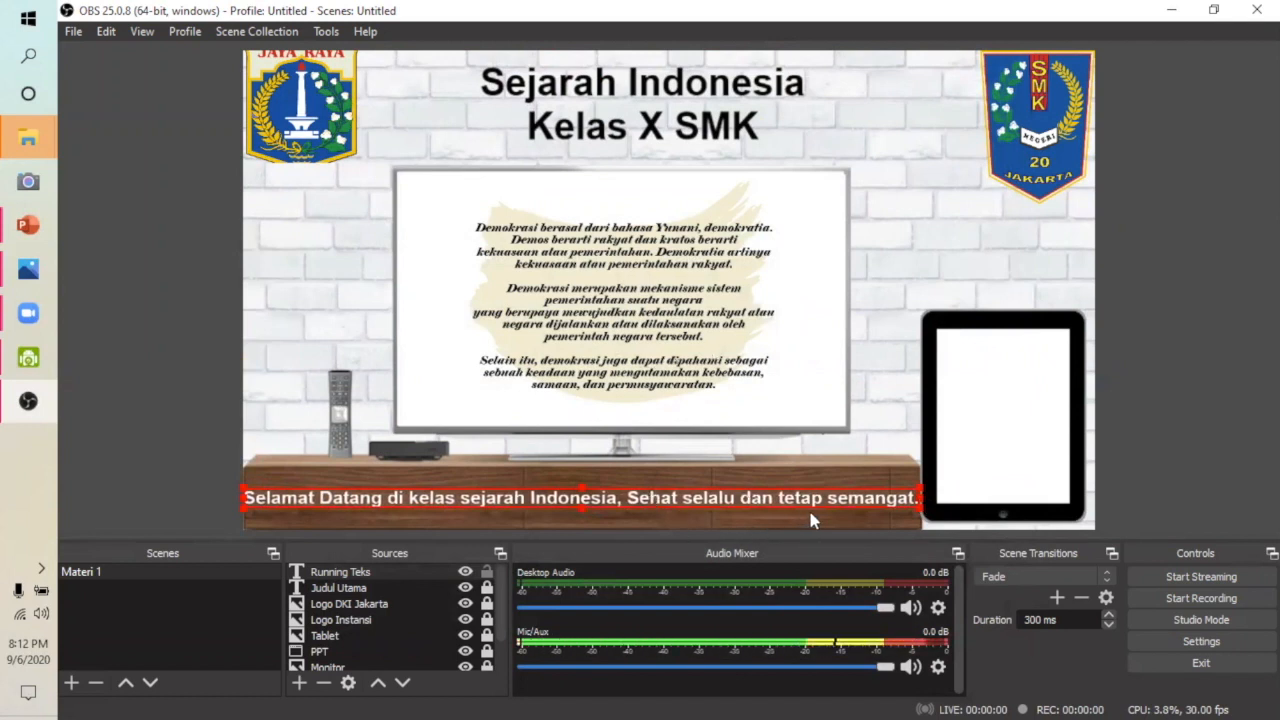
click(486, 569)
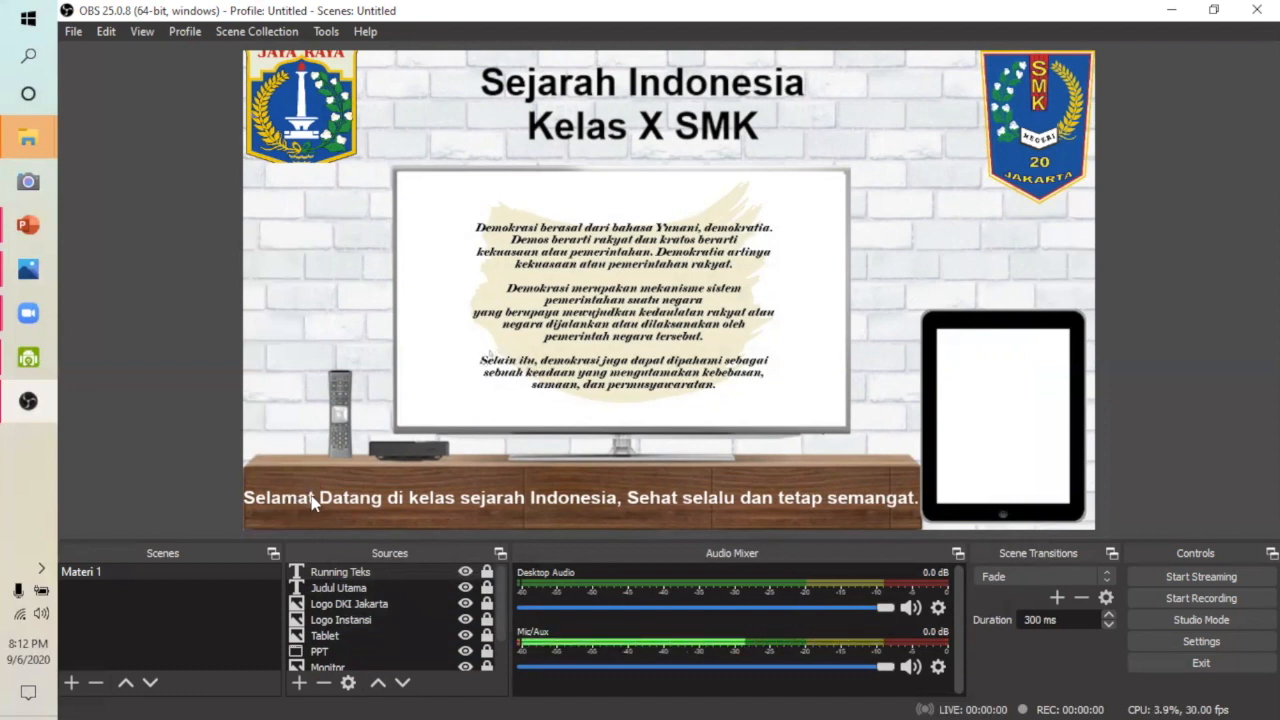
Add a Scroll effect filter with the default name to the Running Teks source.
click(357, 574)
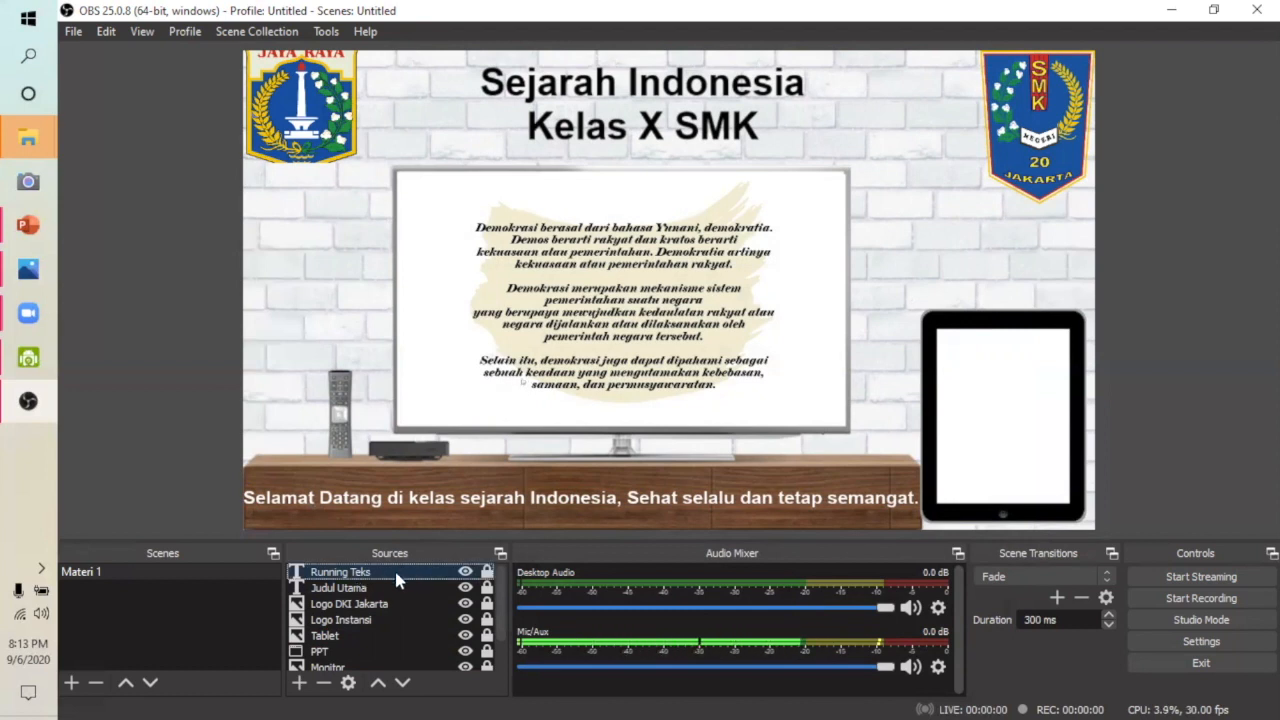
right_click(398, 578)
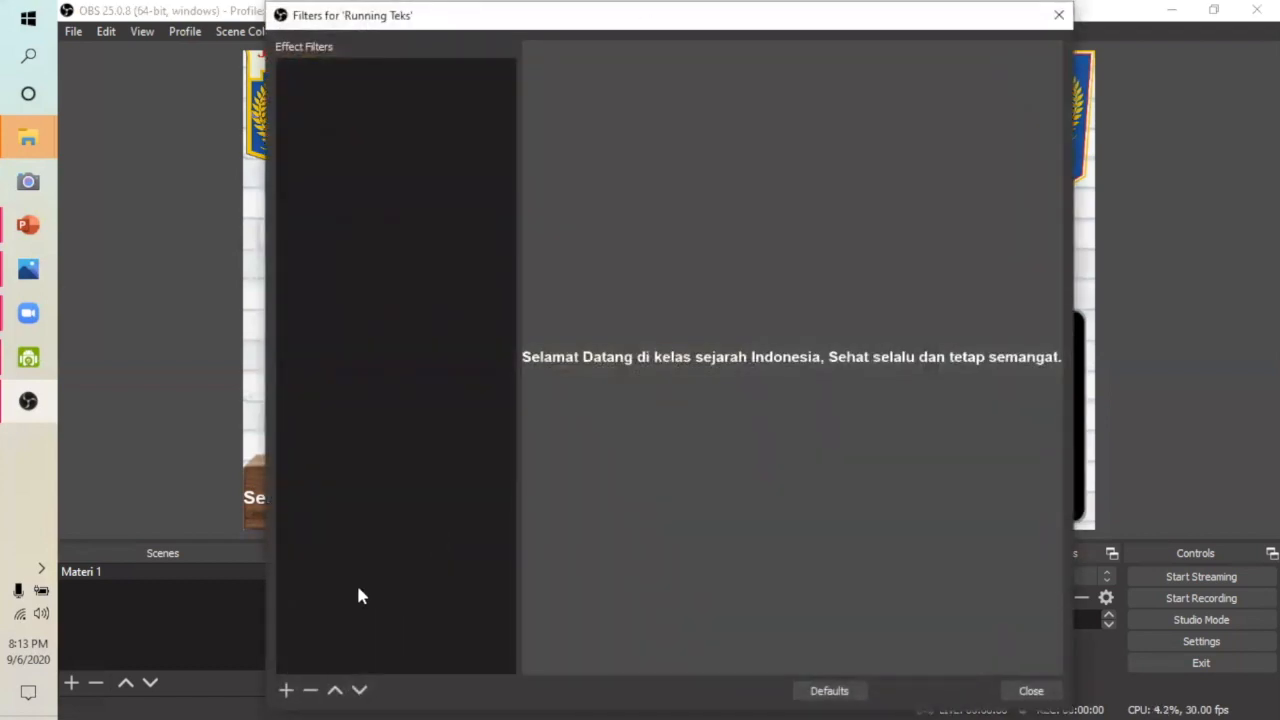
click(286, 691)
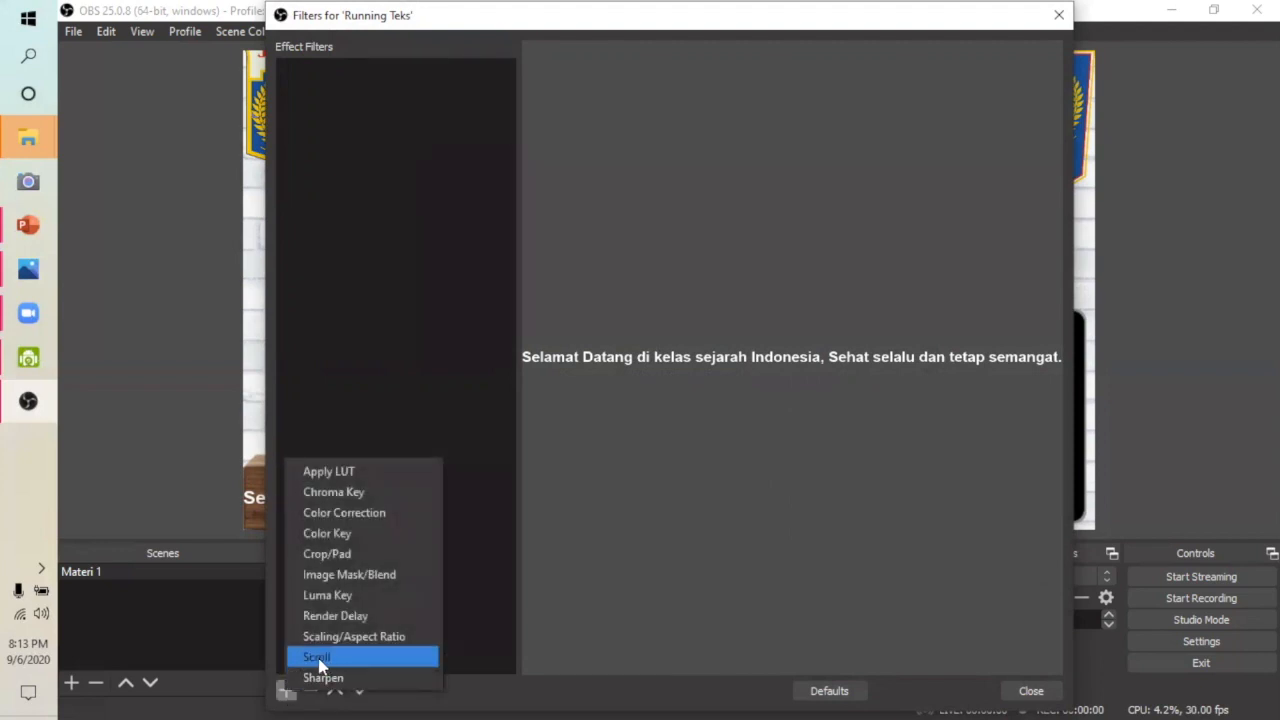
click(318, 658)
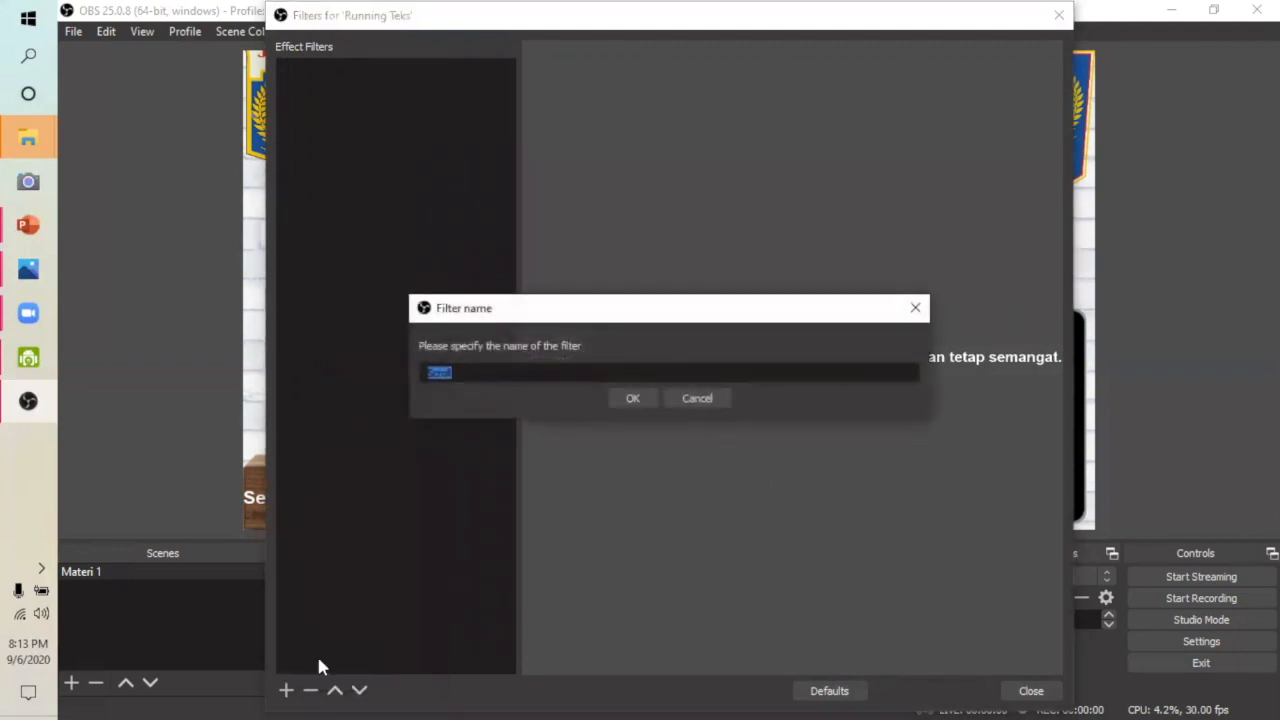
click(631, 399)
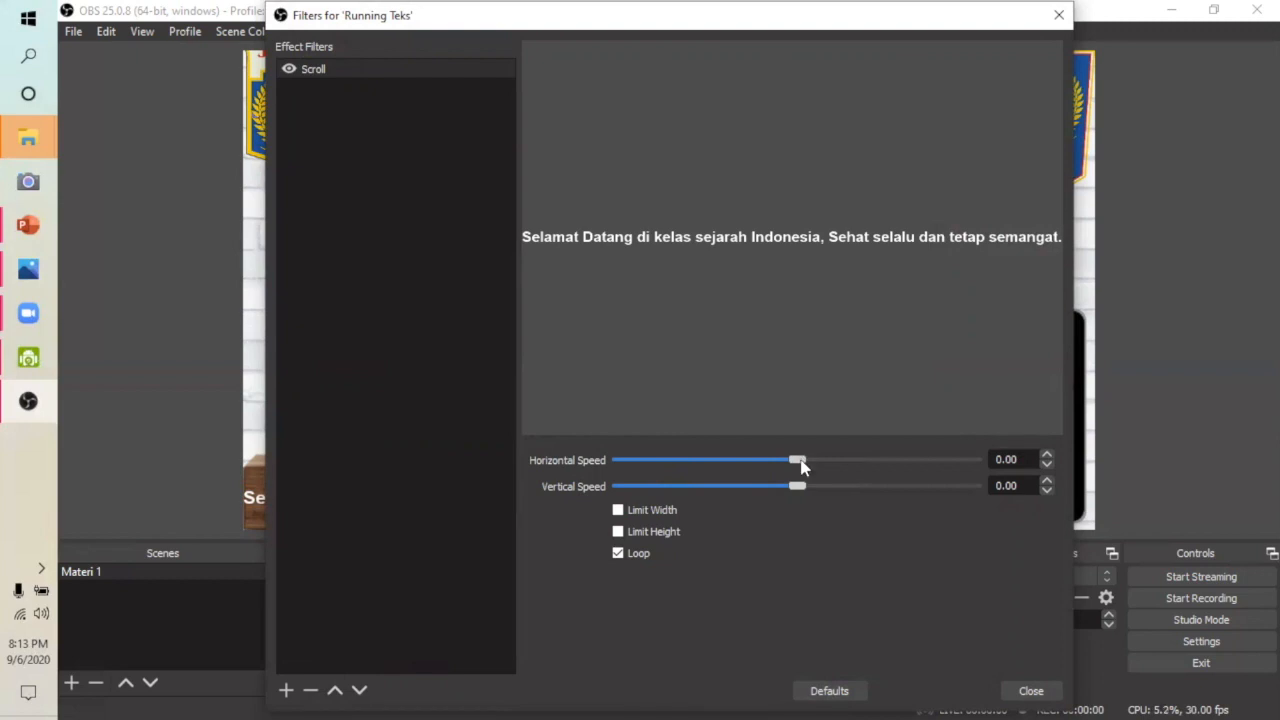
Try positive scroll speeds for the running text: horizontal 23, 87 and 28, with vertical 39.
drag(803, 466, 809, 467)
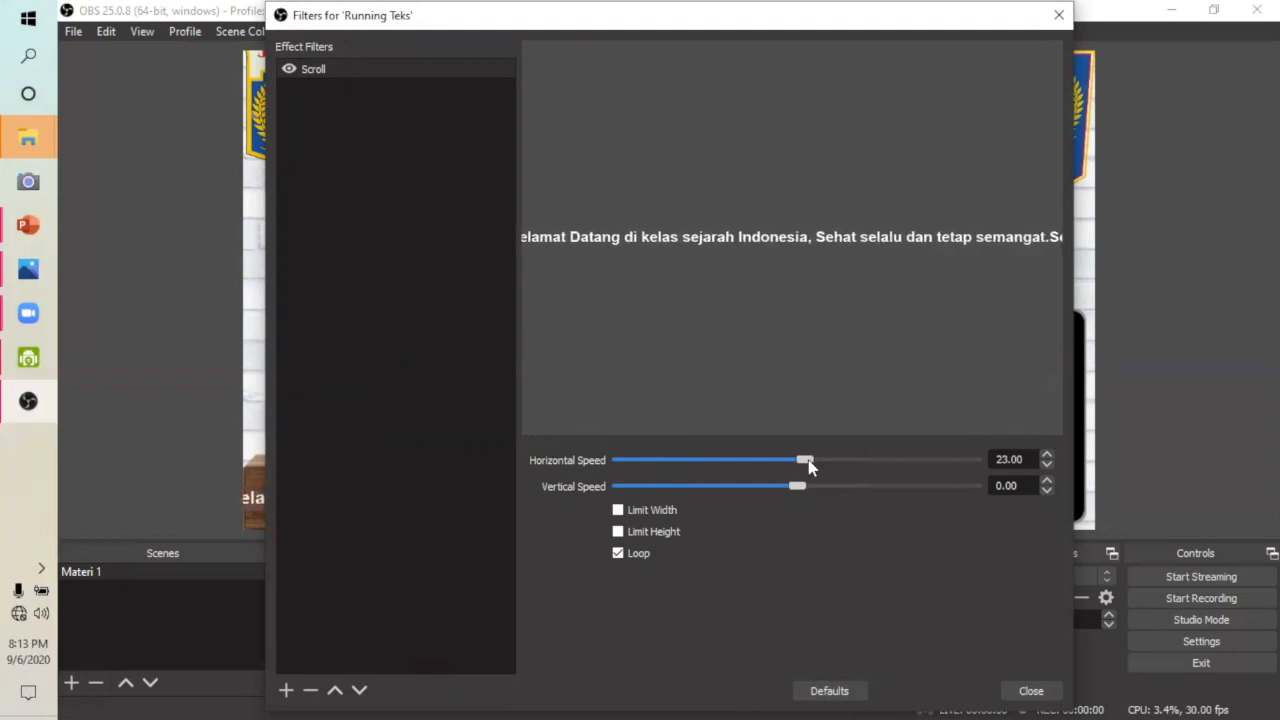
drag(809, 465, 832, 465)
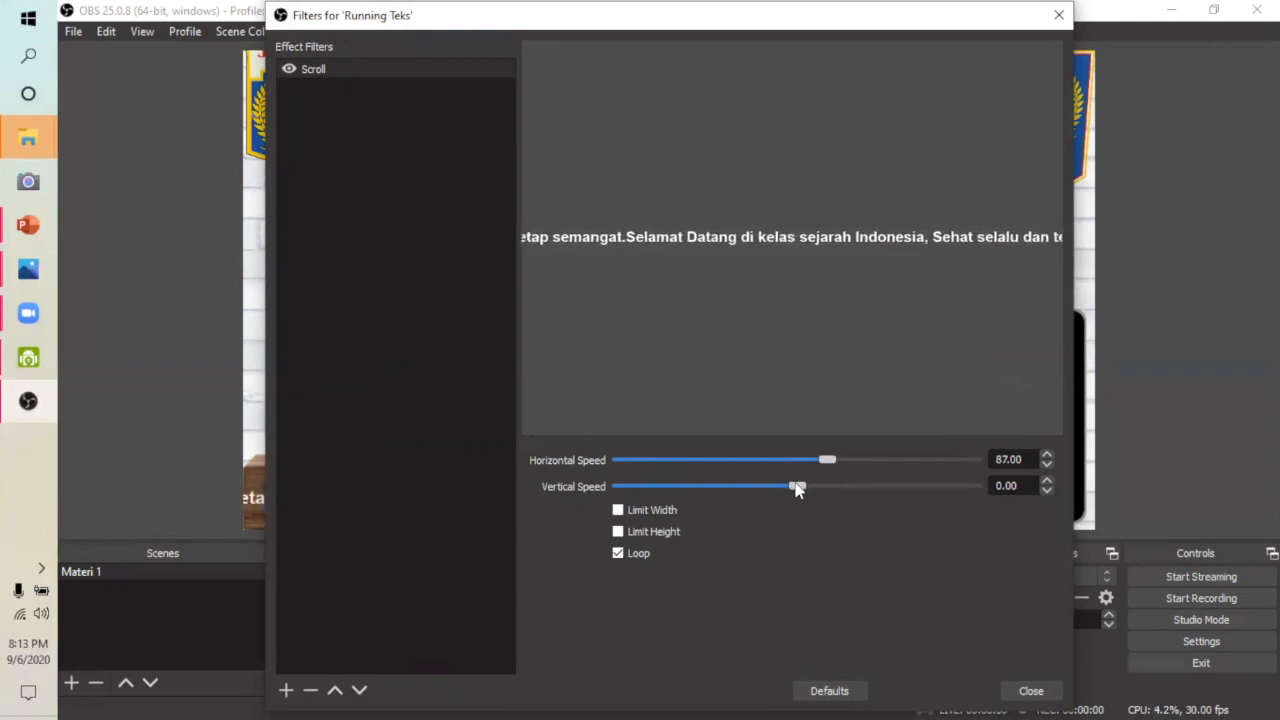
drag(797, 488, 810, 490)
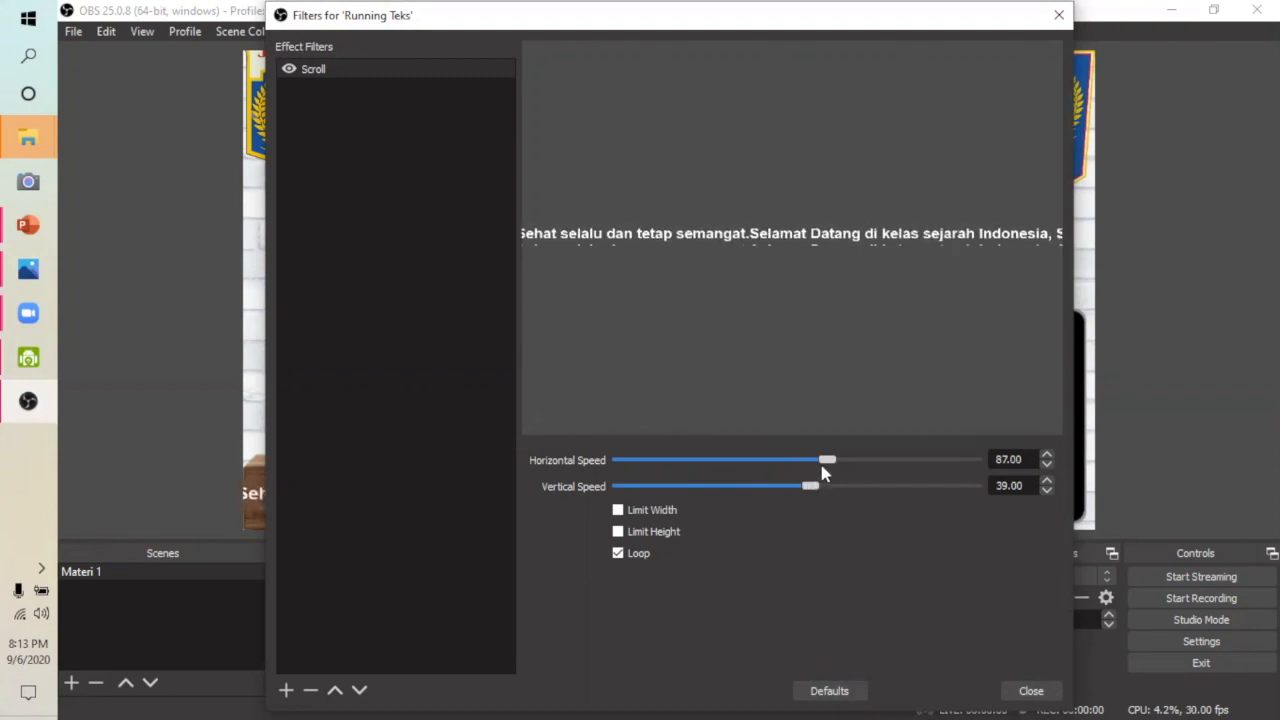
drag(829, 460, 810, 462)
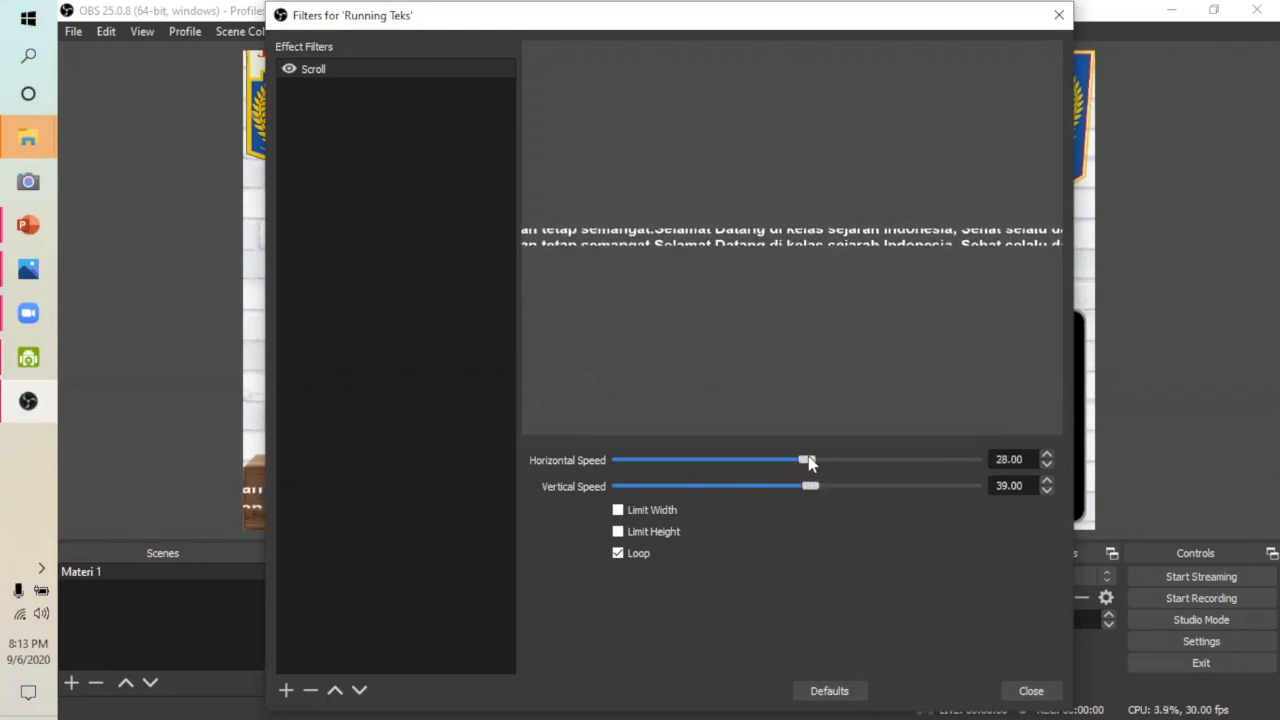
Try negative scroll speeds for the running text: horizontal -25, with vertical -68 and -43.
drag(813, 491, 777, 491)
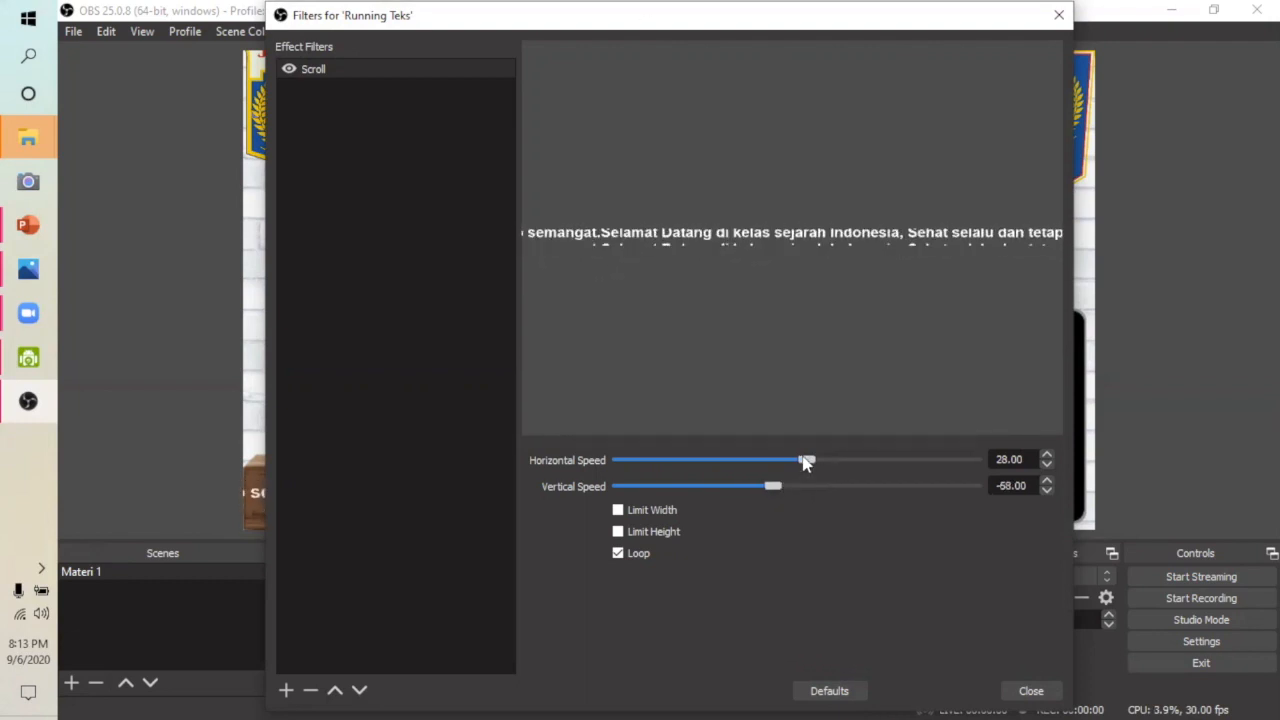
mouse_move(807, 462)
mouse_down()
mouse_move(860, 466)
mouse_move(786, 474)
mouse_up()
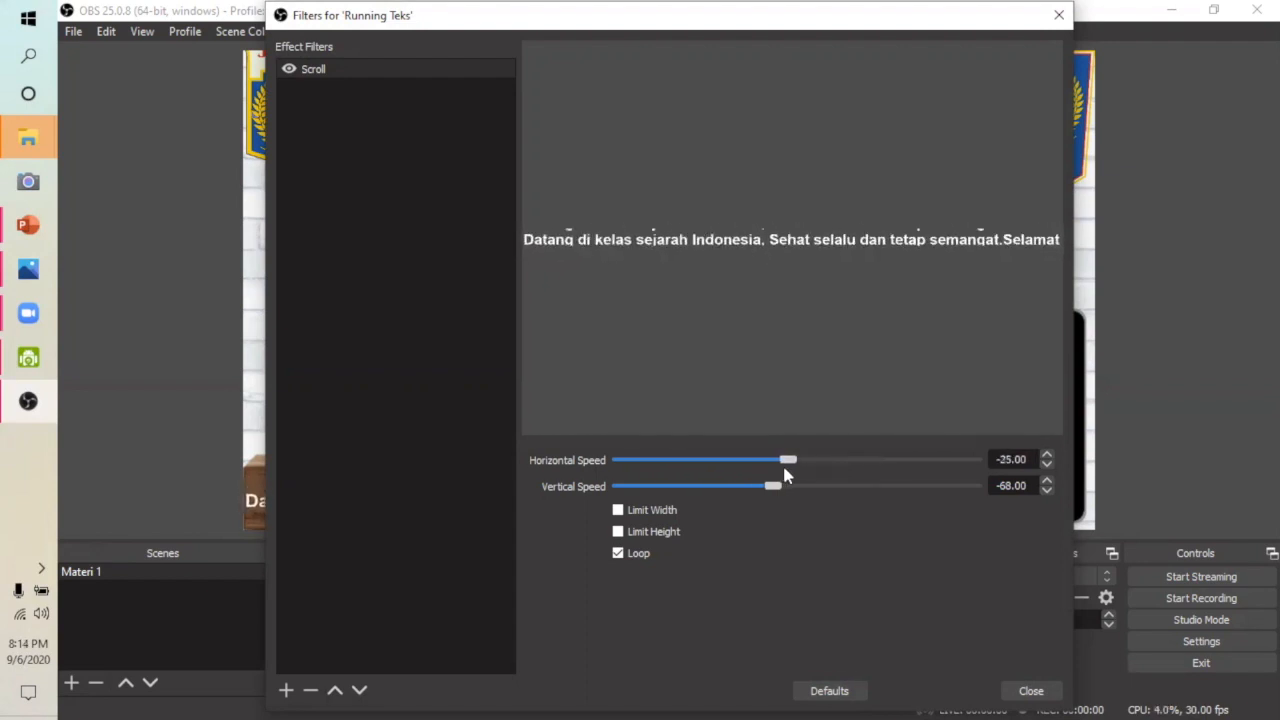
click(1046, 491)
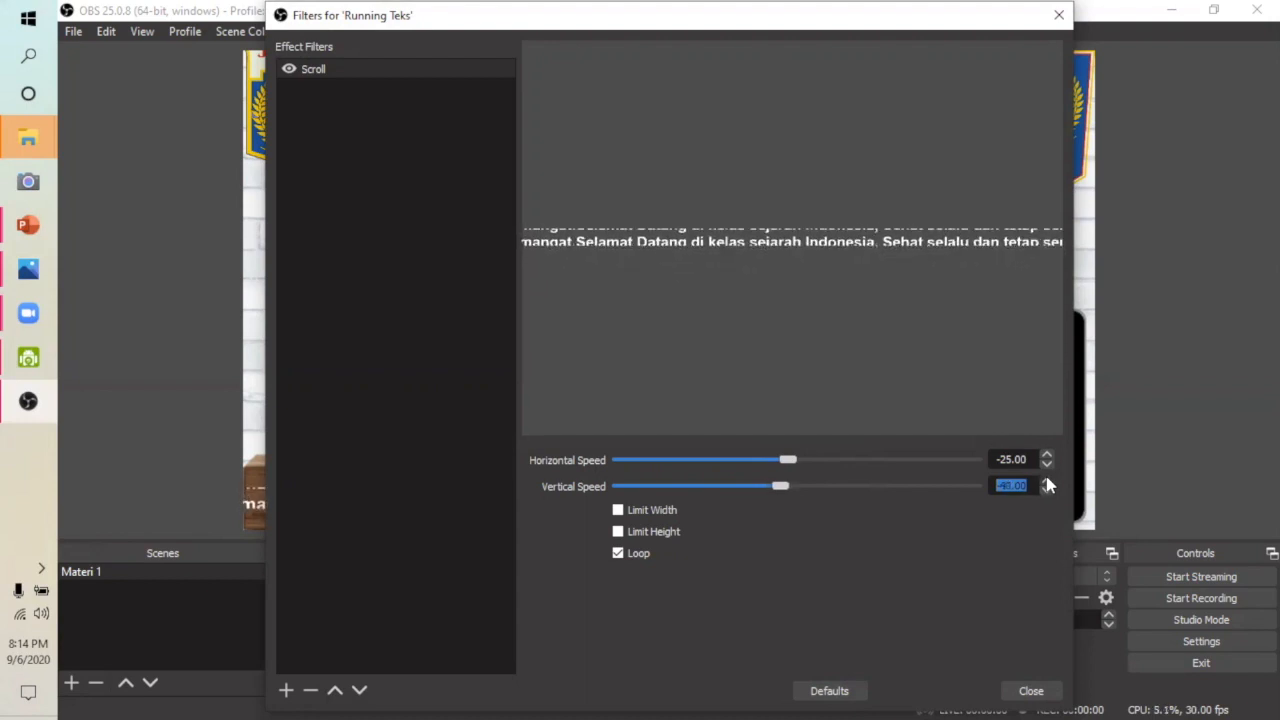
Set the Scroll filter's vertical speed to 0 and horizontal speed to 79, and close the filters.
click(1007, 485)
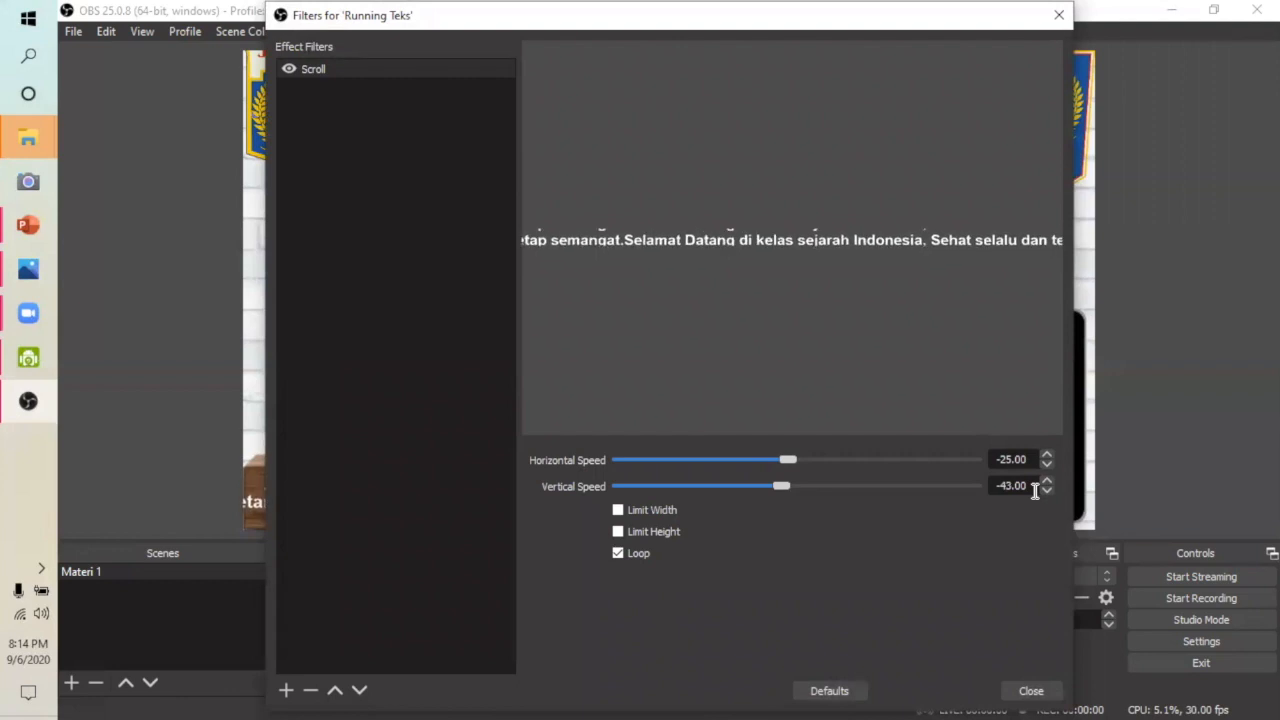
key(Delete)
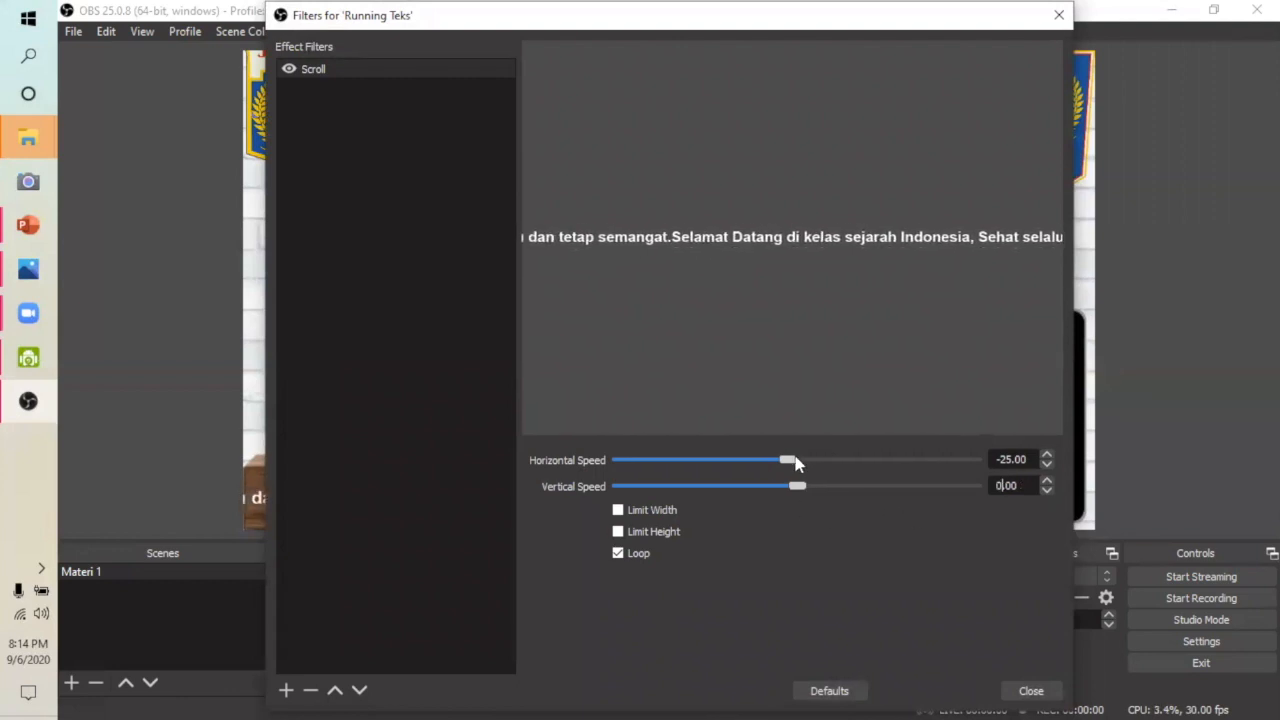
drag(788, 463, 800, 464)
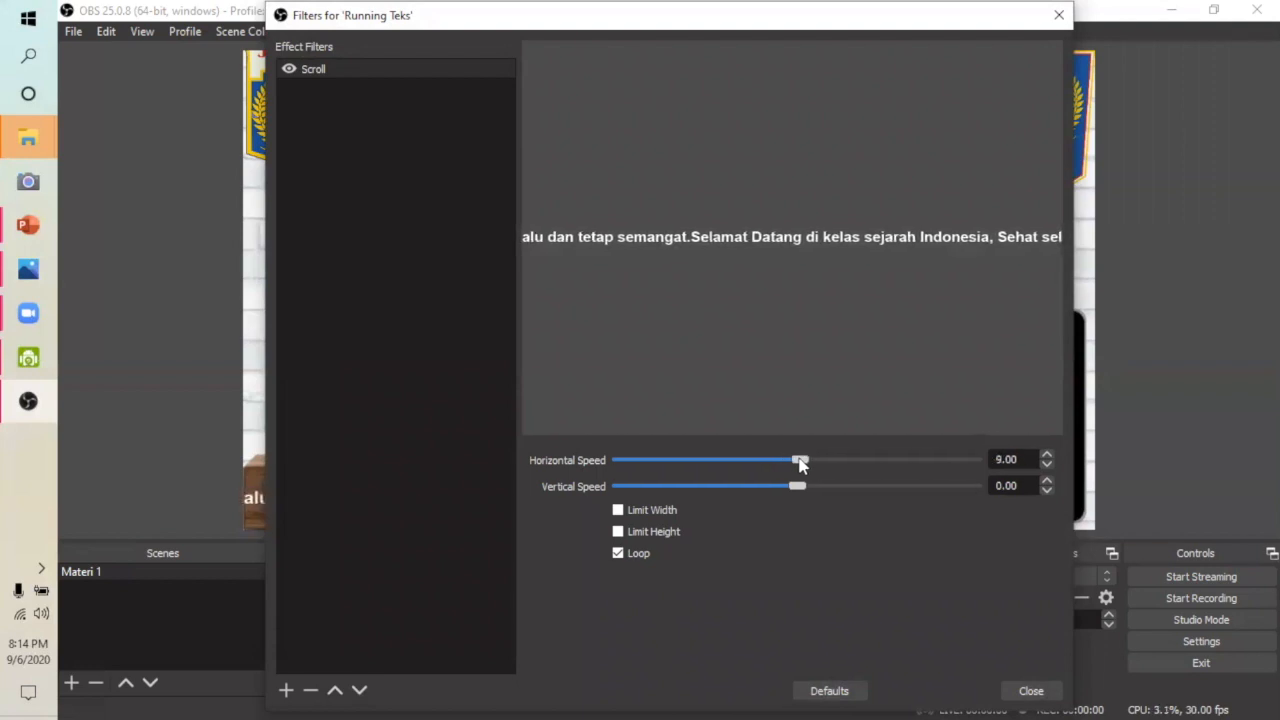
drag(800, 464, 825, 465)
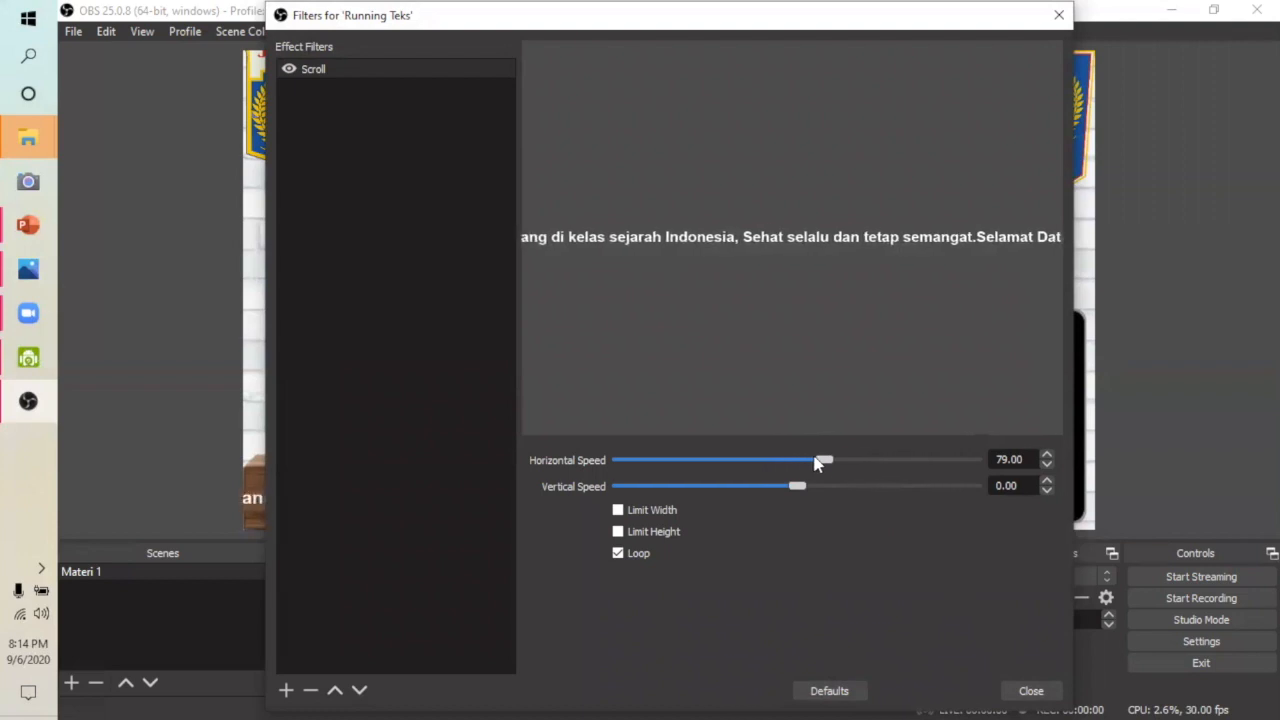
click(1035, 692)
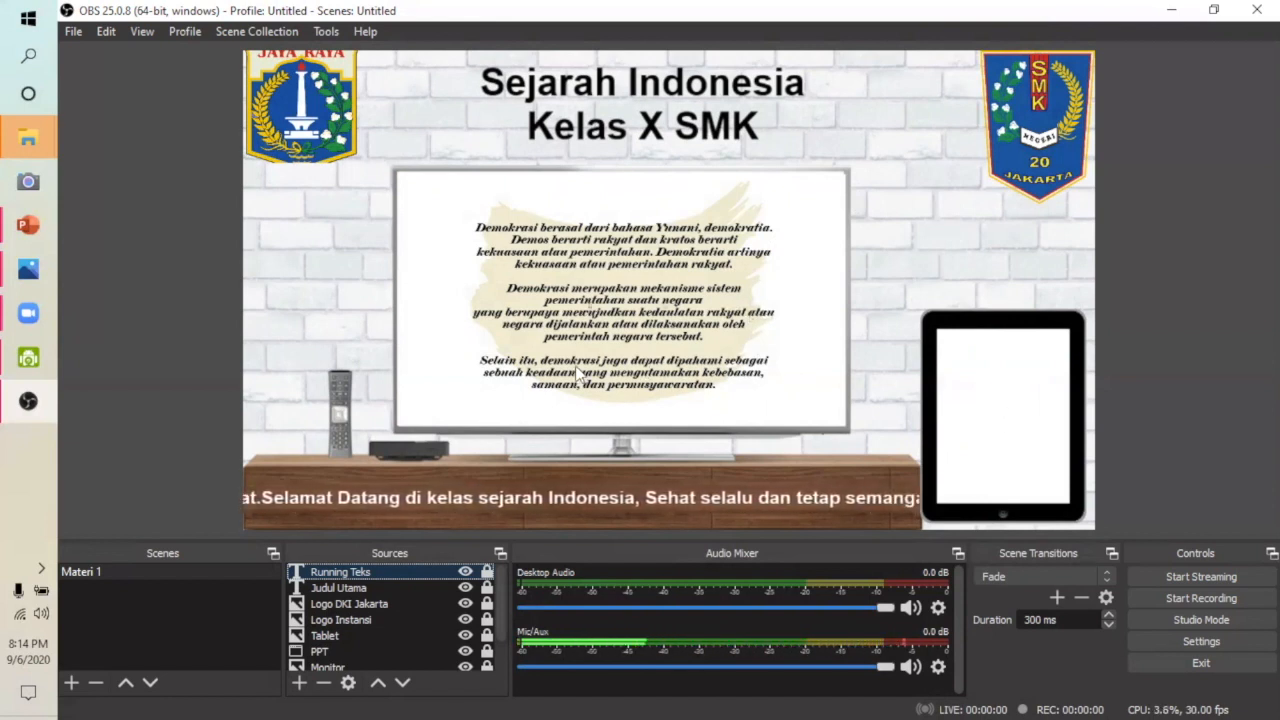
Add a Video Capture Device source named Kamera Wajah and choose DroidCam Source 3 as its device.
click(300, 683)
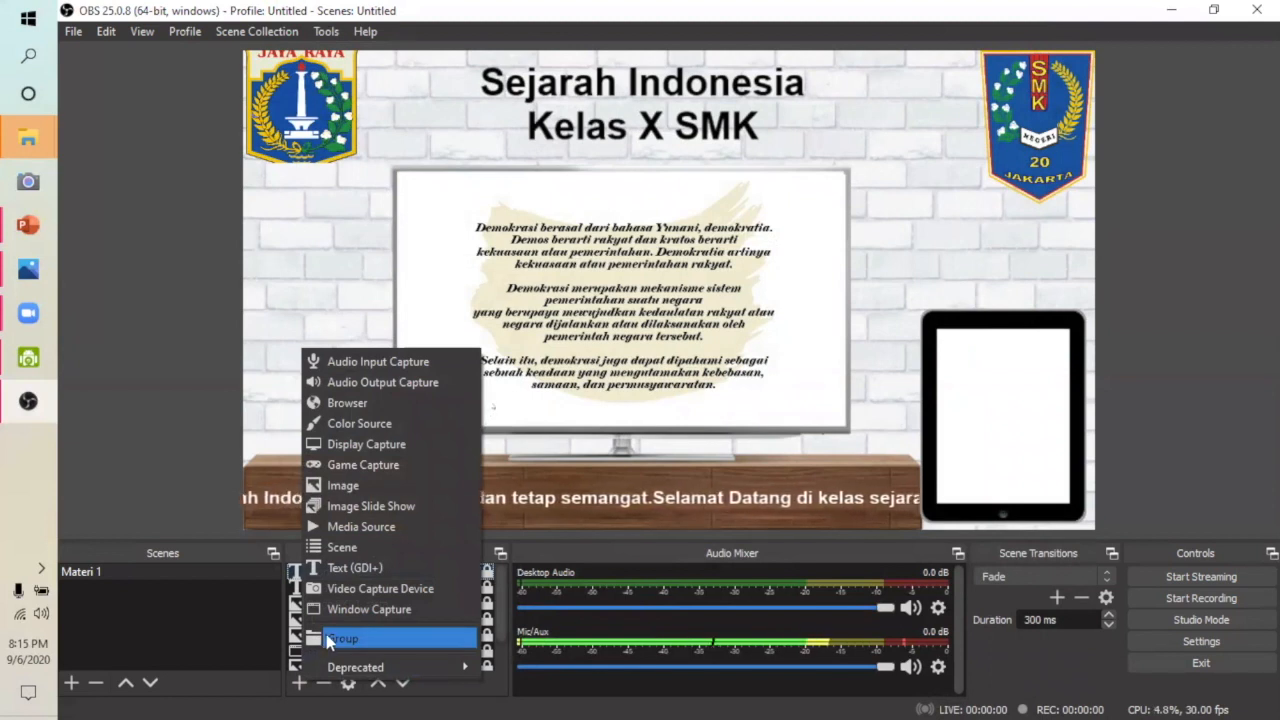
click(378, 590)
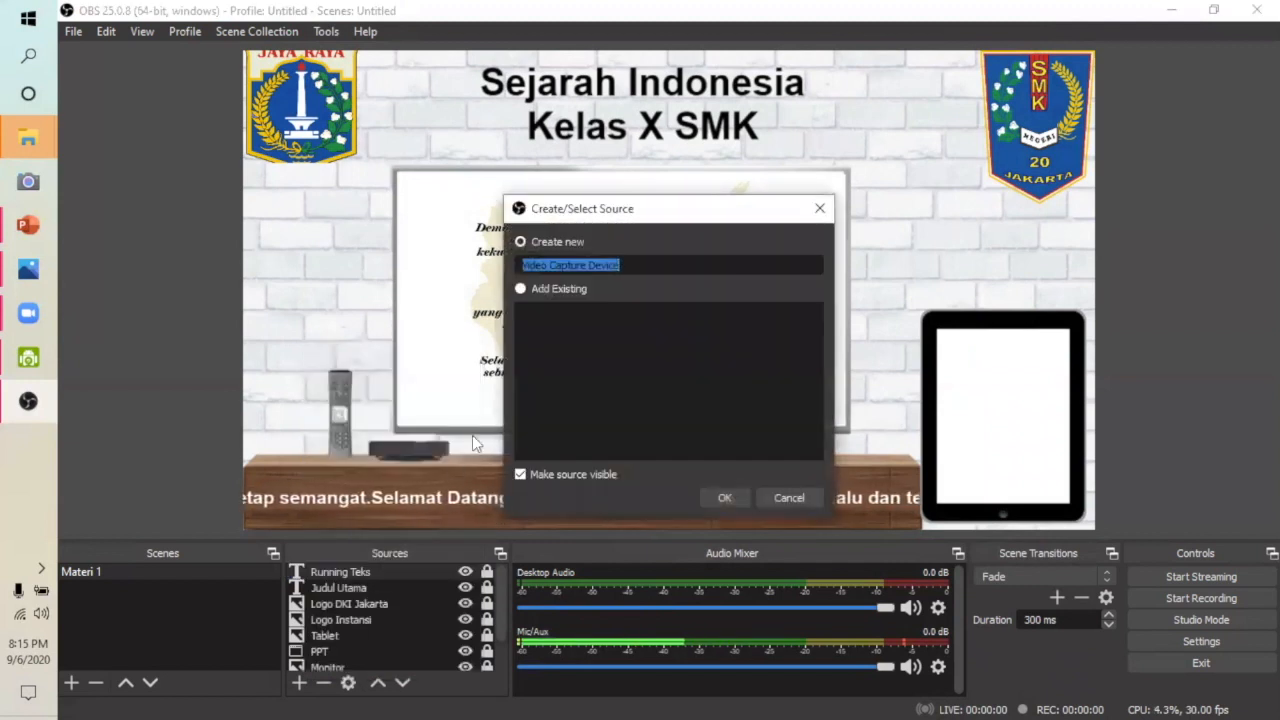
key(BackSpace)
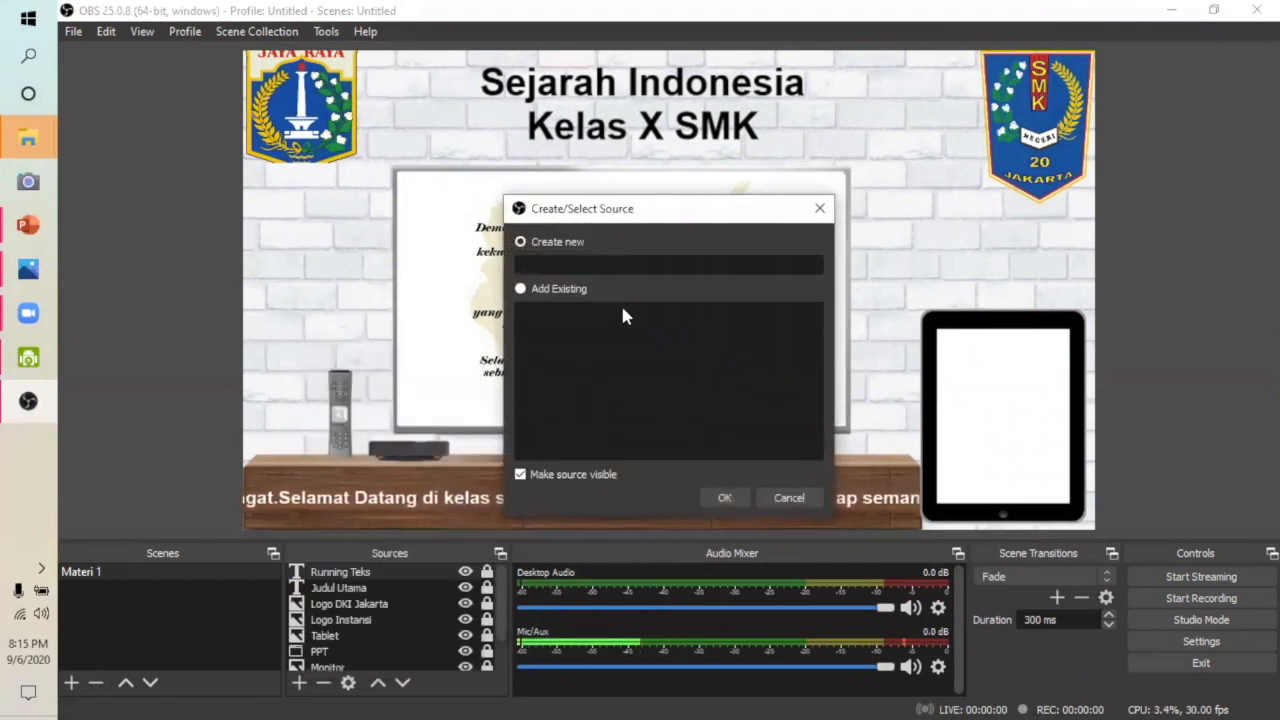
text(Kamerah)
key(BackSpace)
key(BackSpace)
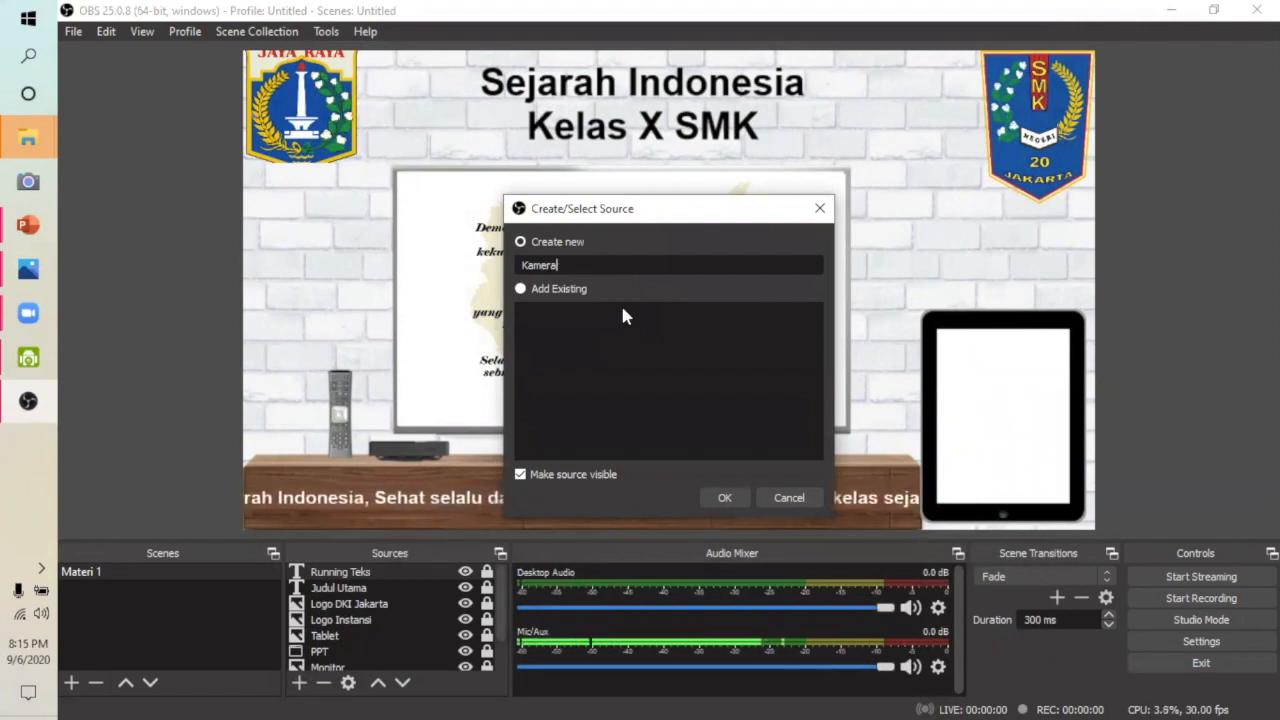
text(Wajah)
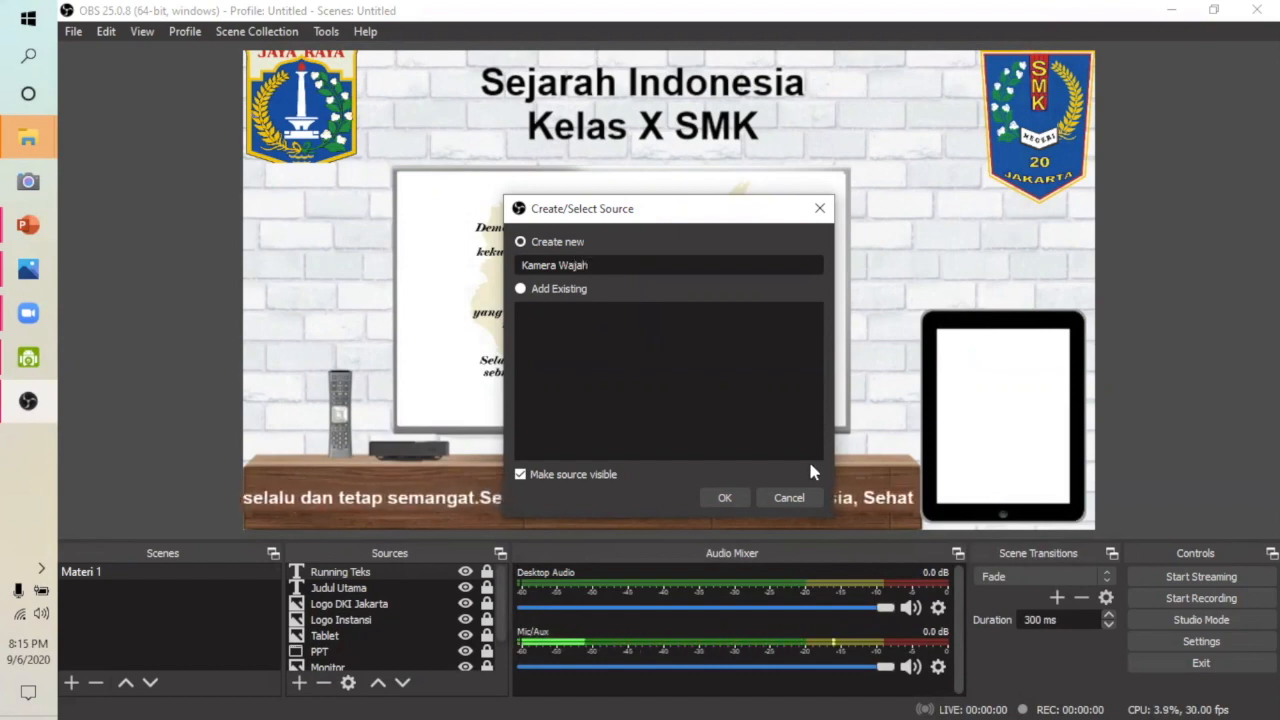
click(725, 499)
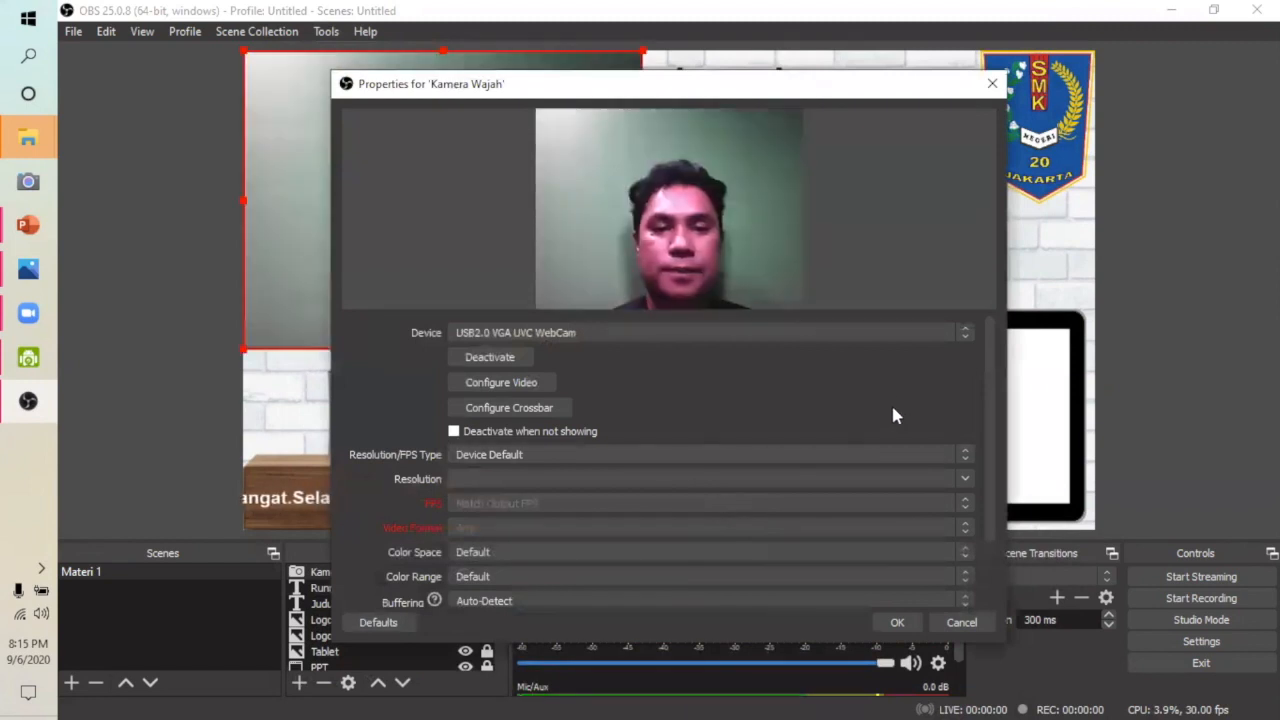
click(964, 334)
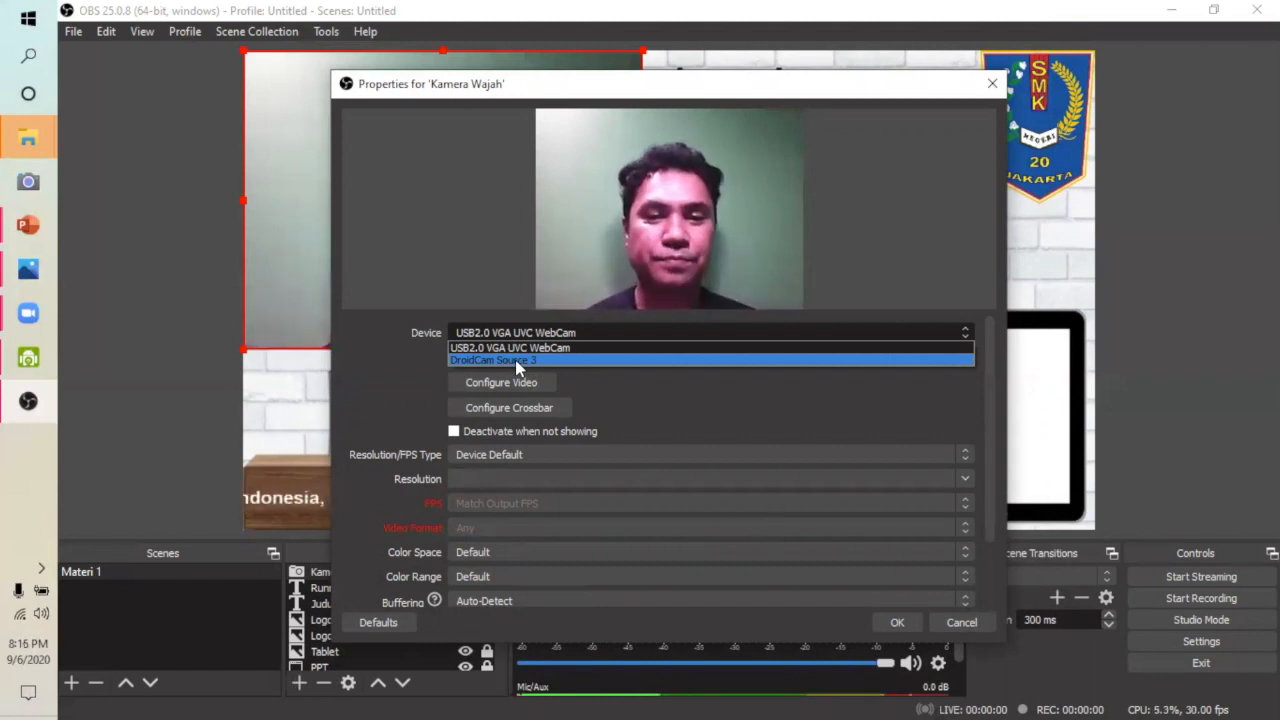
click(516, 361)
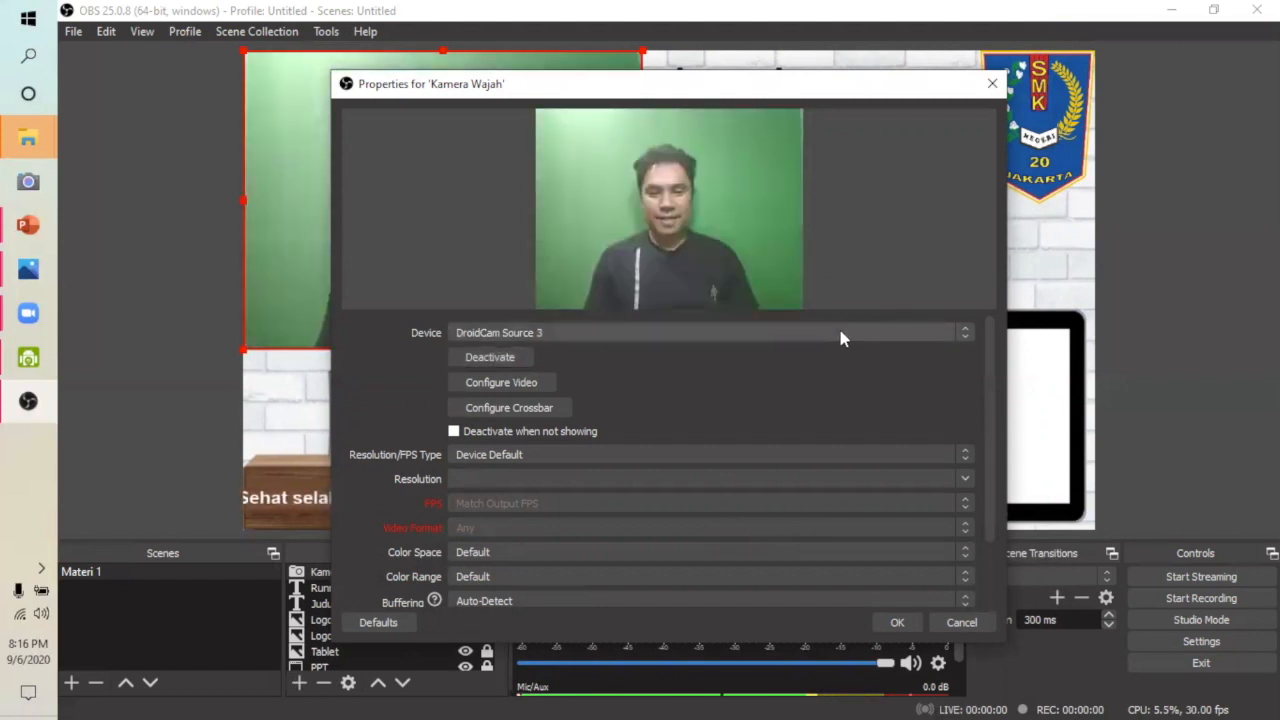
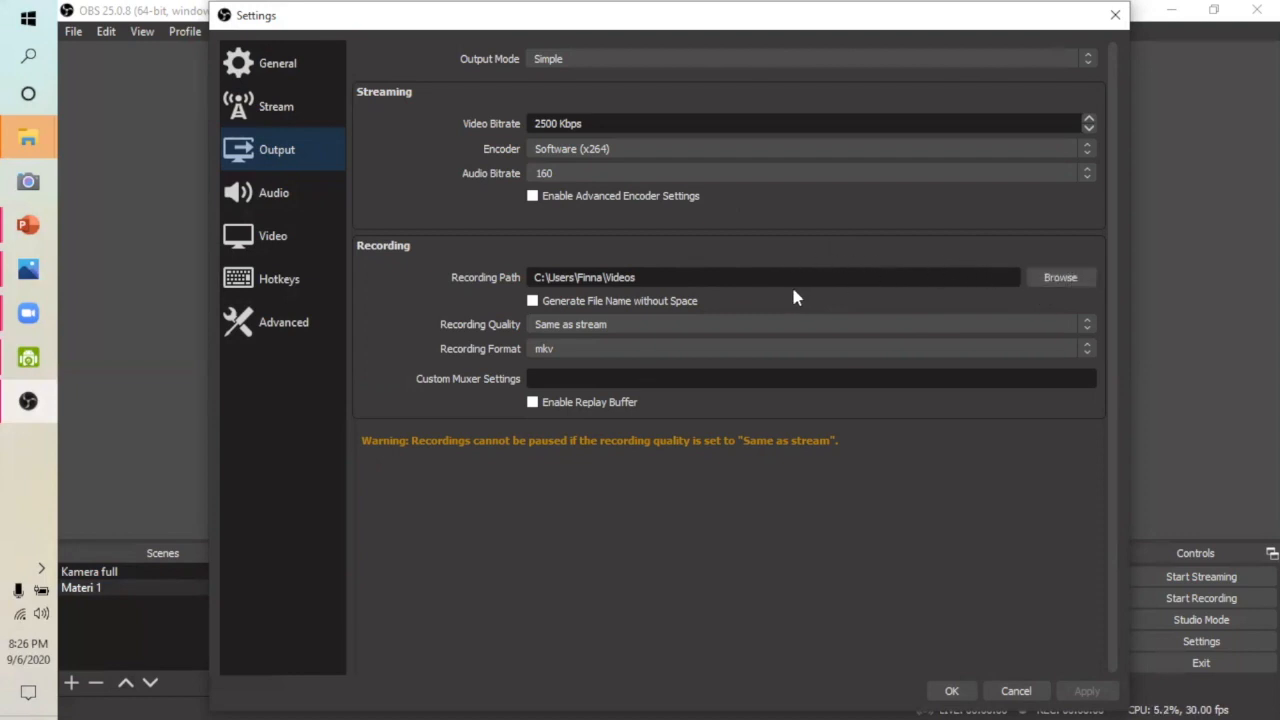
Set the recording path to the Zoom folder inside Documents.
click(1068, 278)
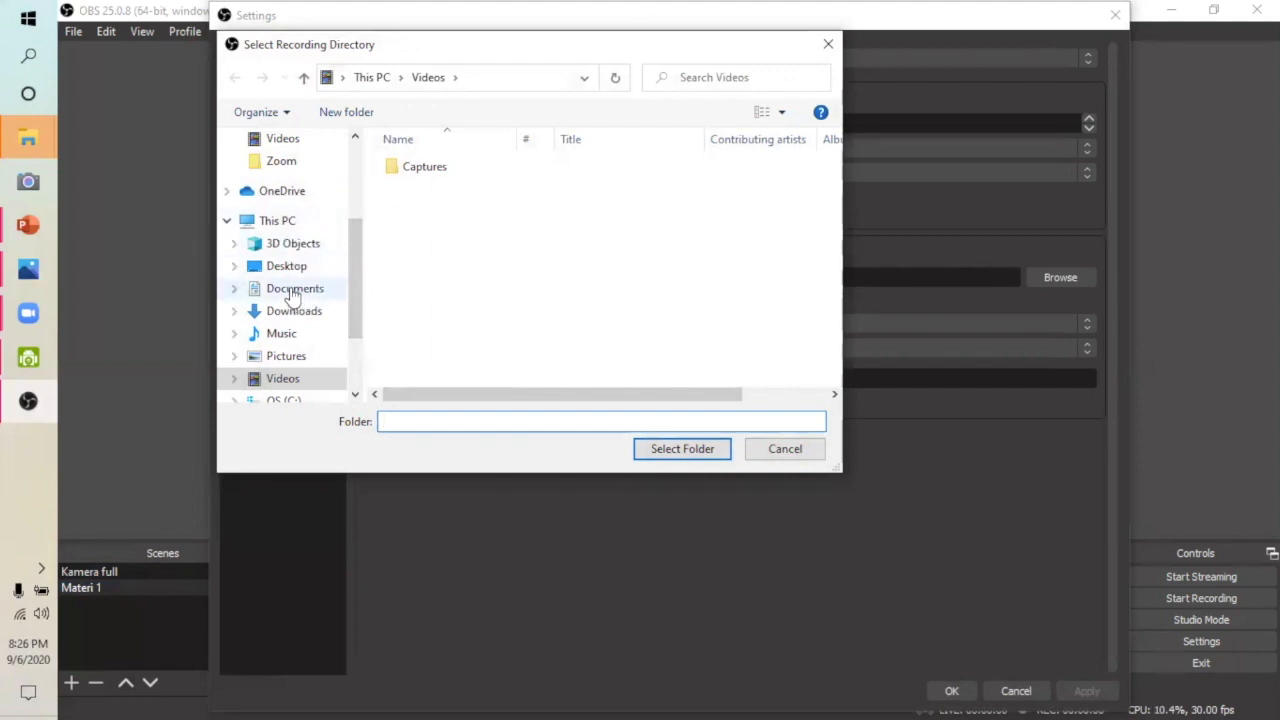
click(292, 290)
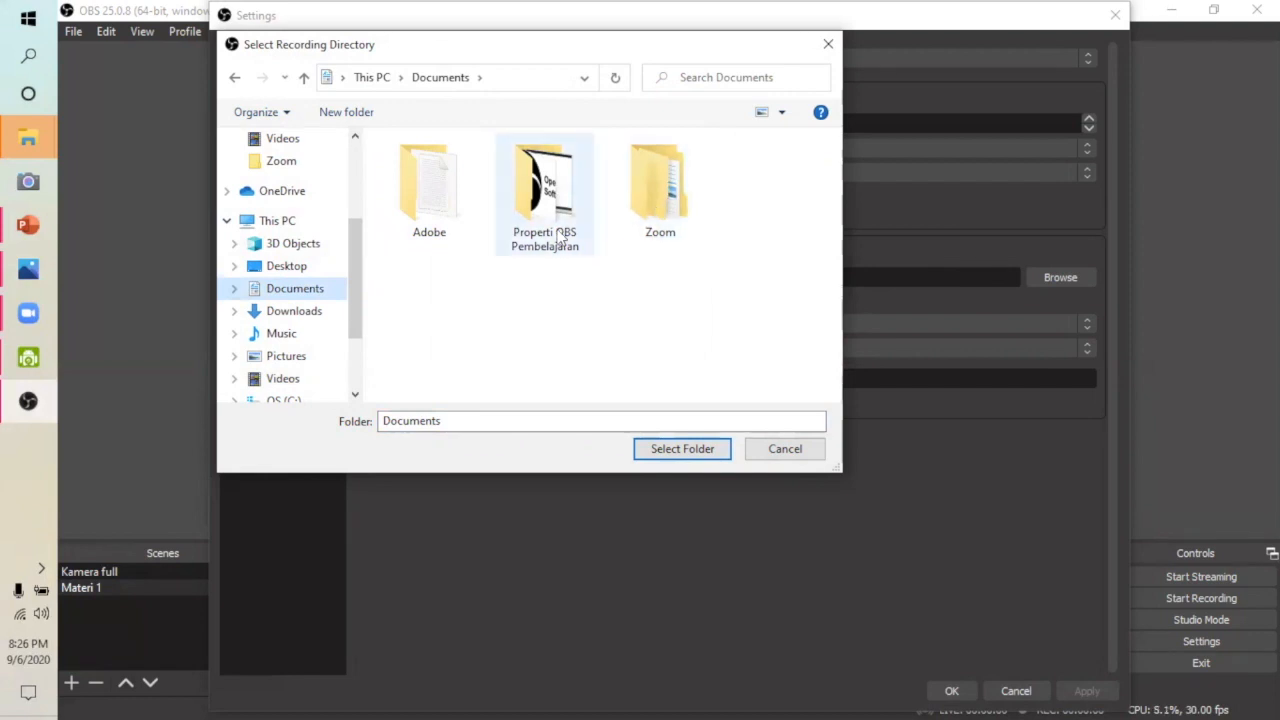
click(561, 234)
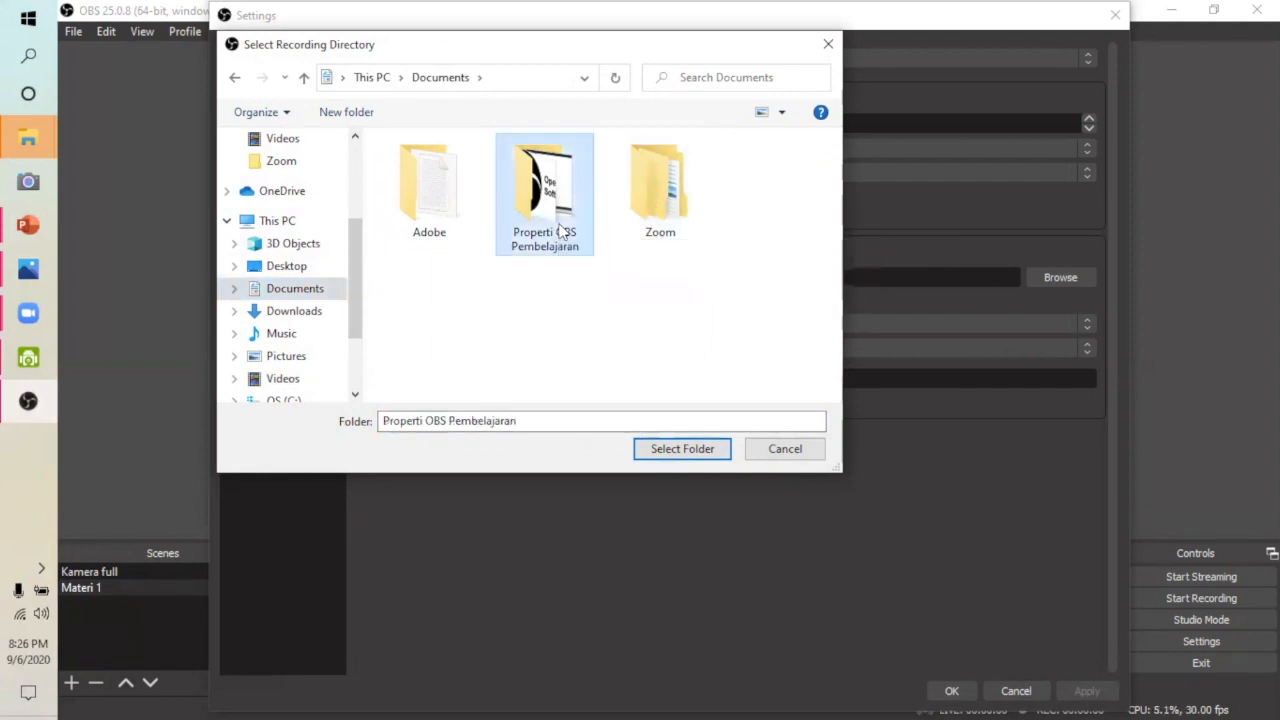
click(662, 212)
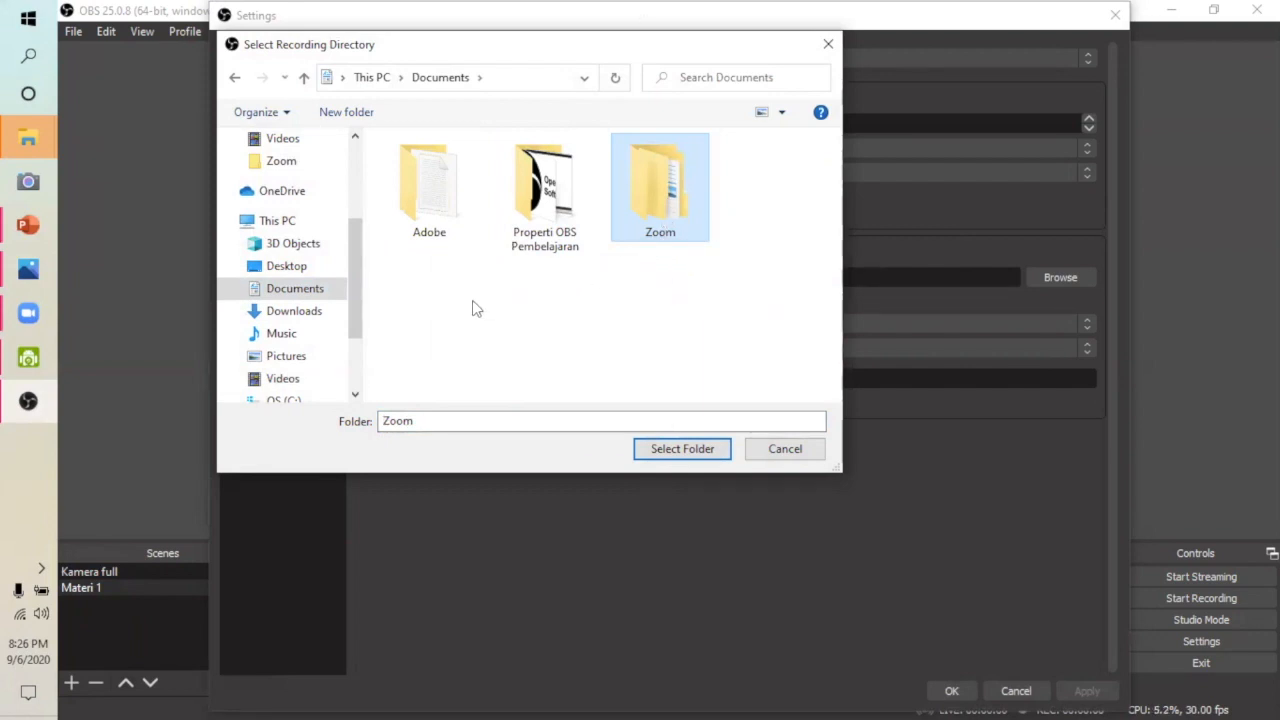
click(295, 288)
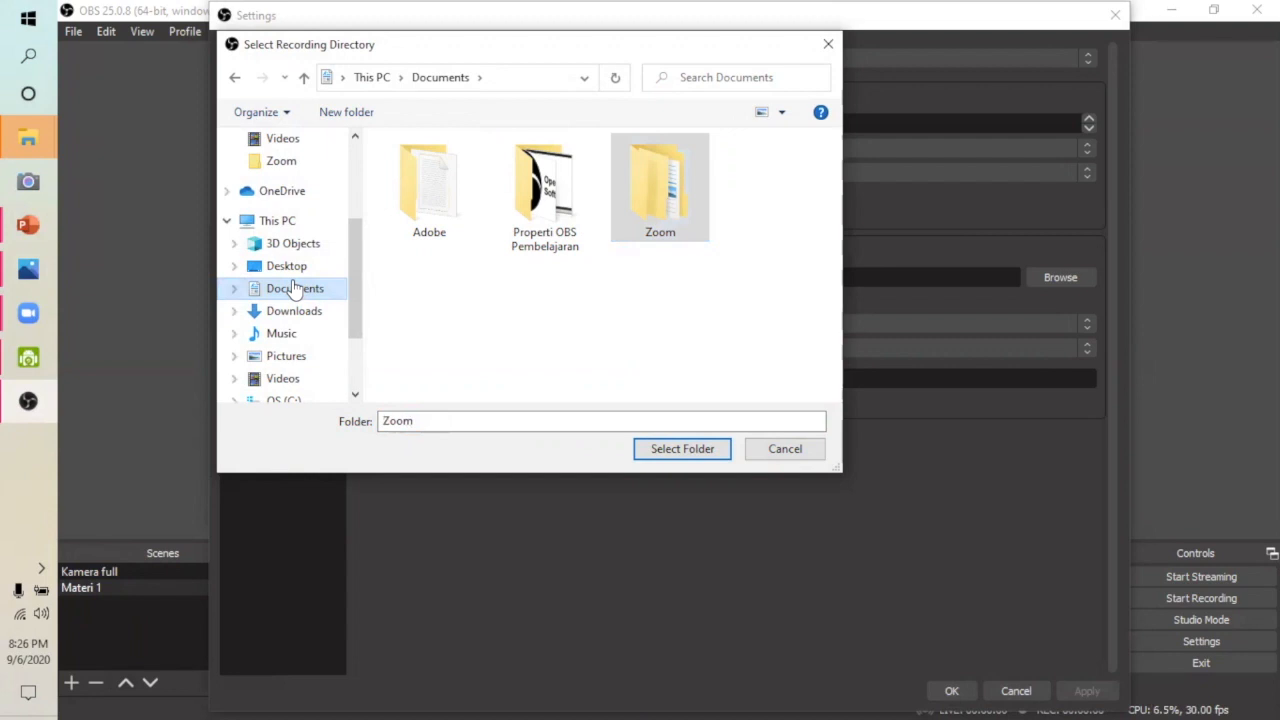
click(683, 449)
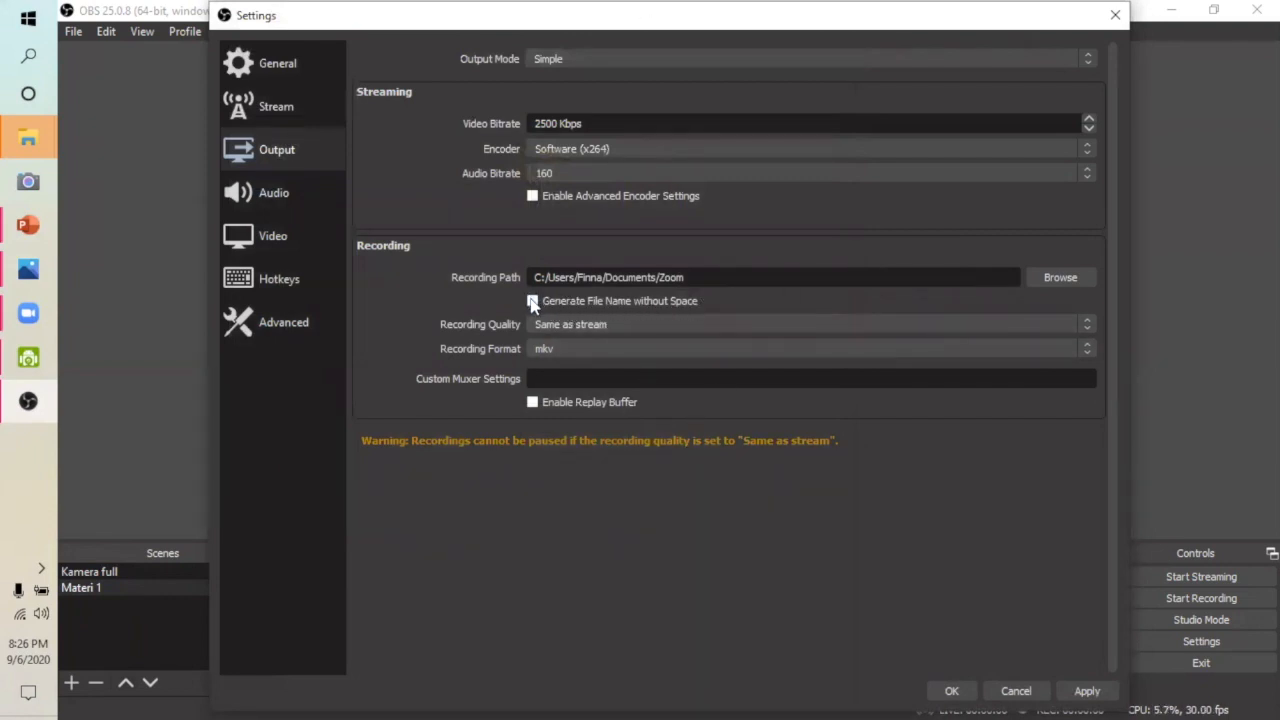
Keep the recording quality at Same as stream and set the recording format to mp4.
click(1088, 328)
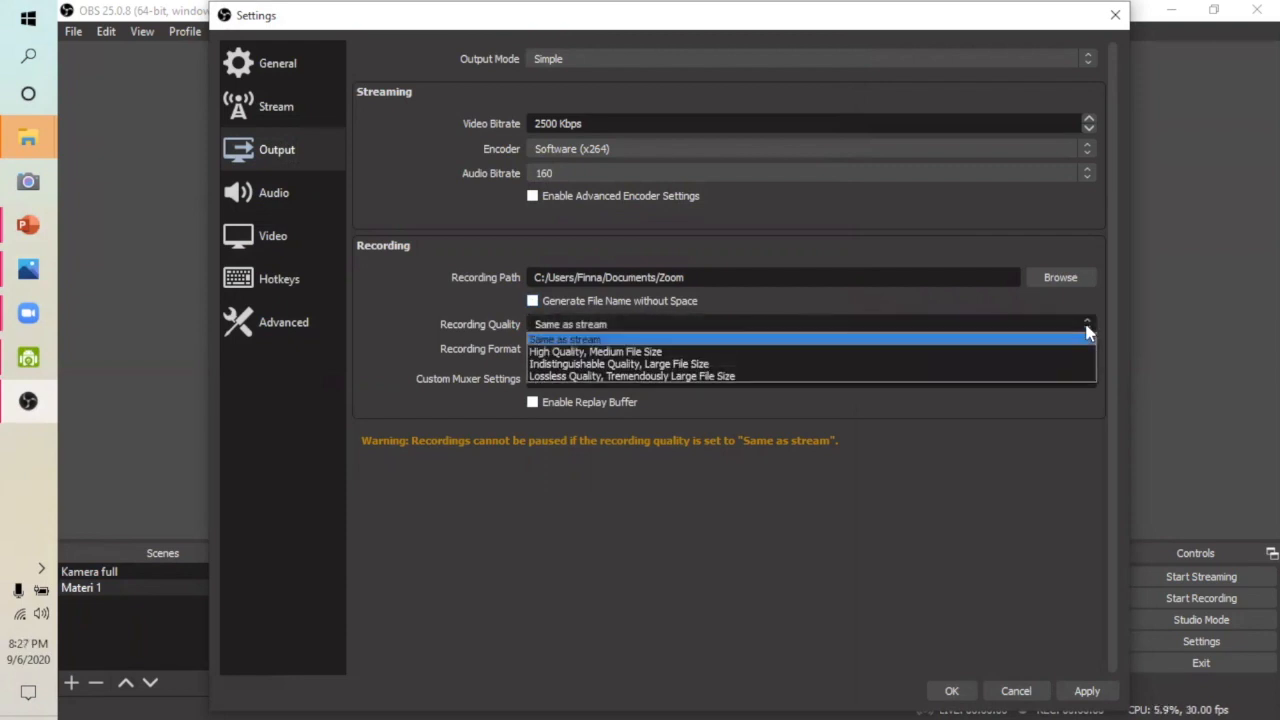
click(600, 342)
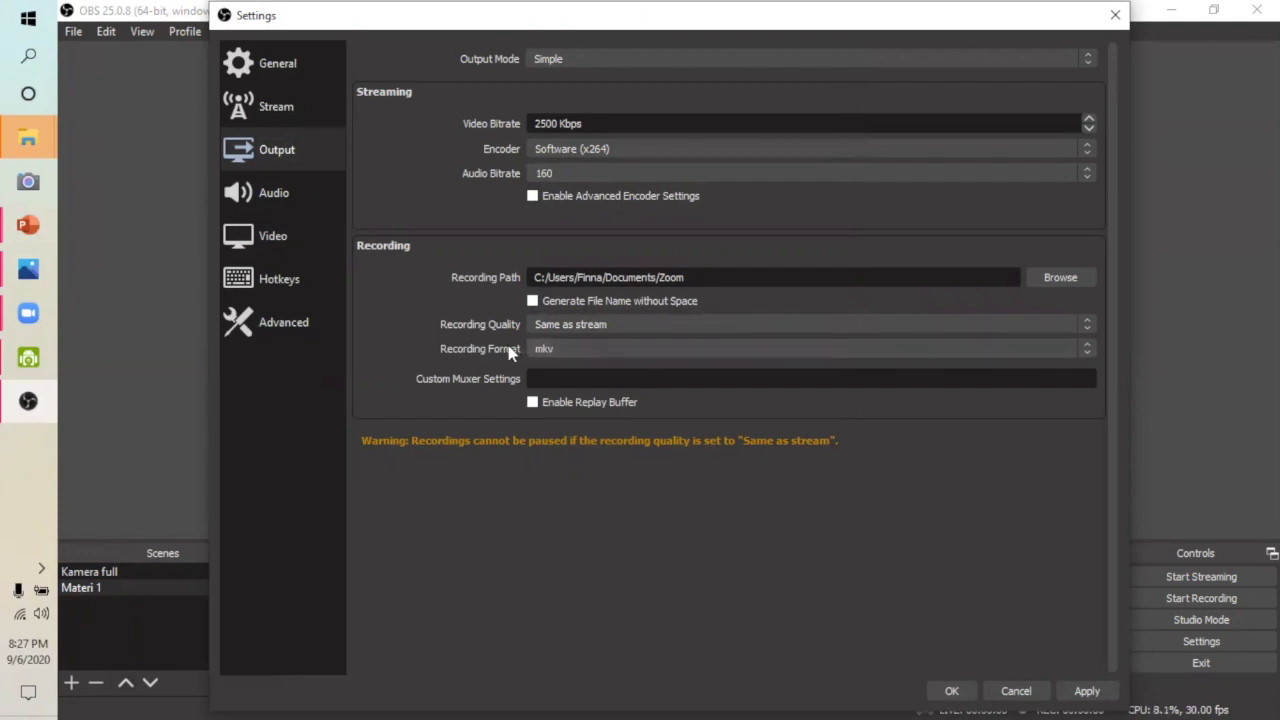
click(1088, 351)
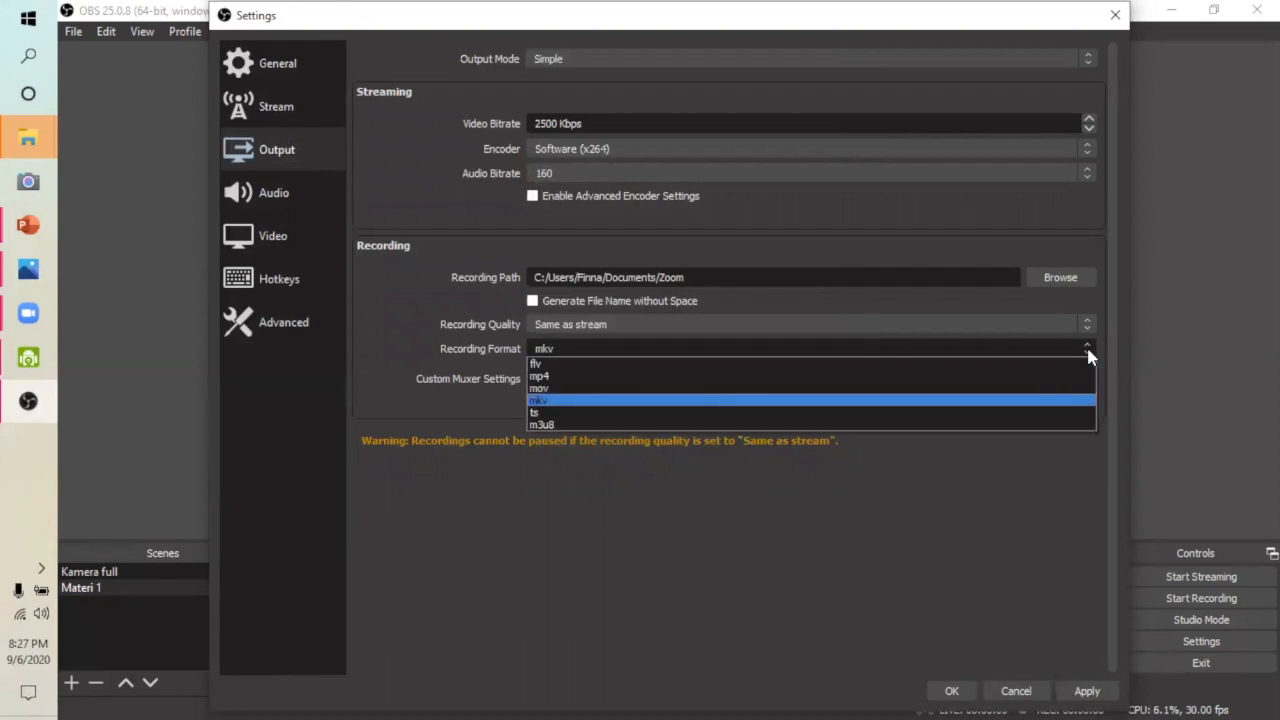
click(549, 386)
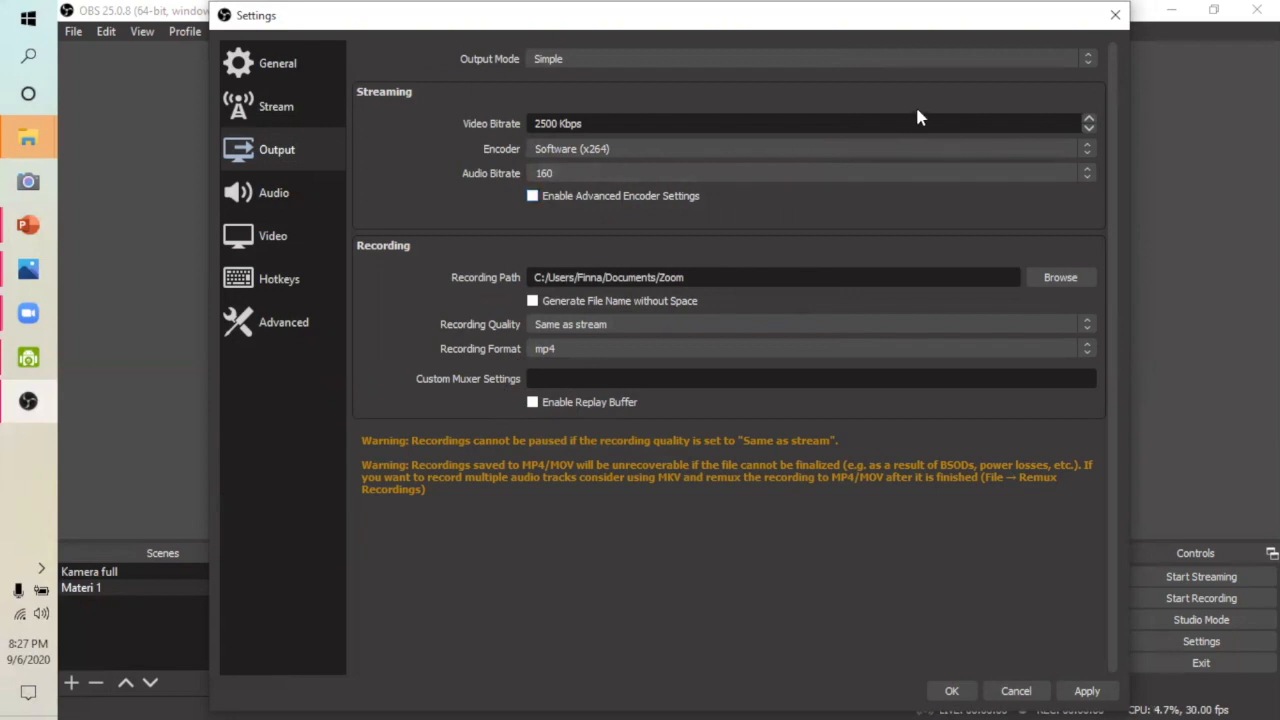
Lower the streaming video bitrate to 2450 Kbps and check the encoder and output mode choices, keeping Software (x264) and Simple.
click(1090, 129)
click(648, 123)
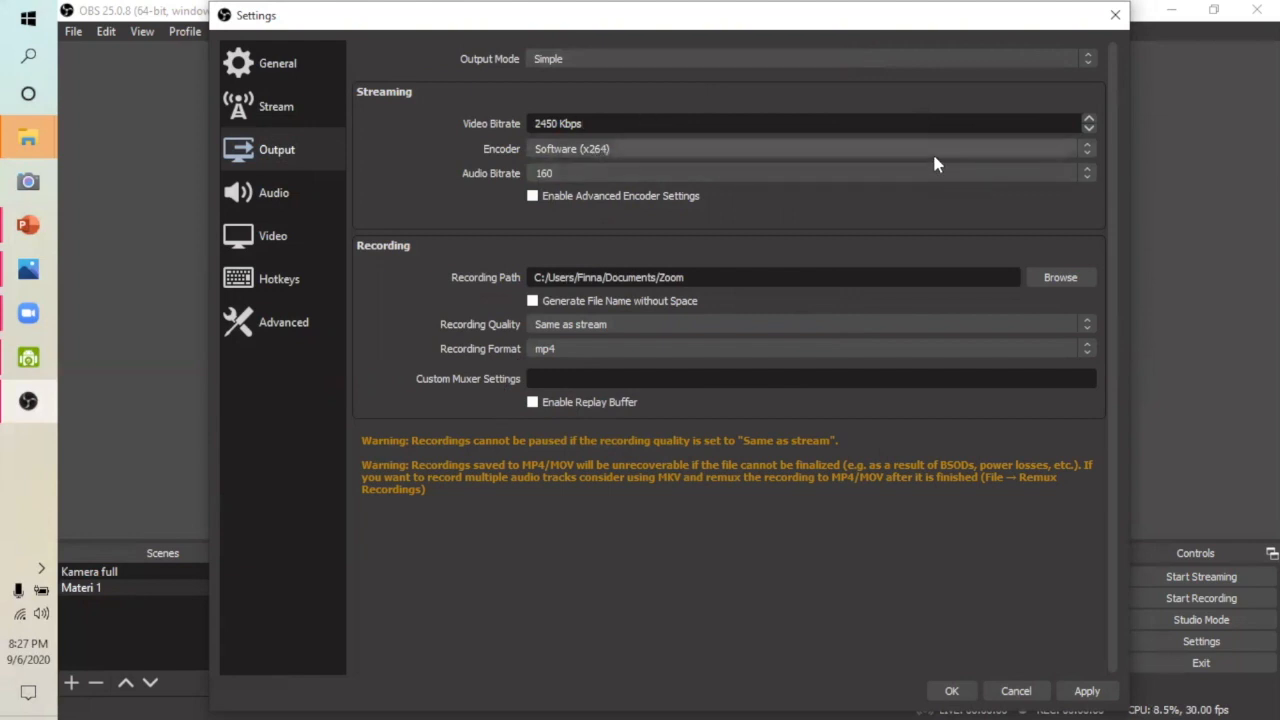
click(1090, 152)
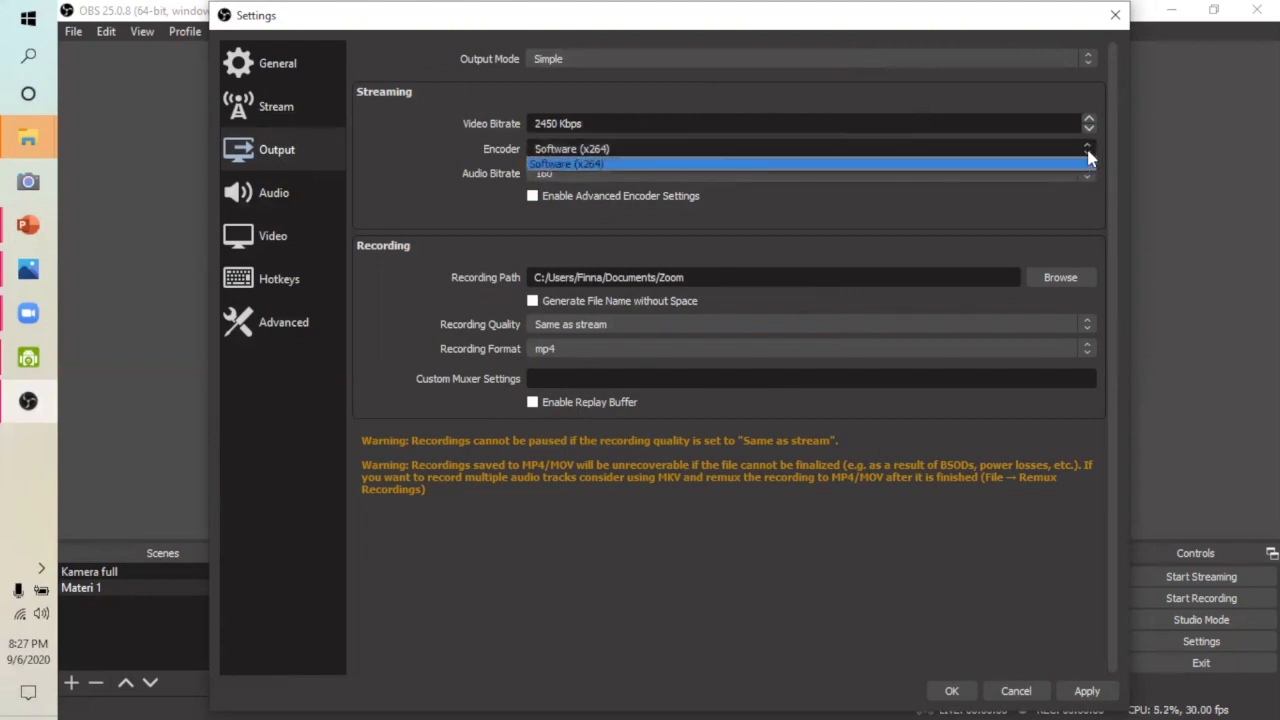
click(881, 140)
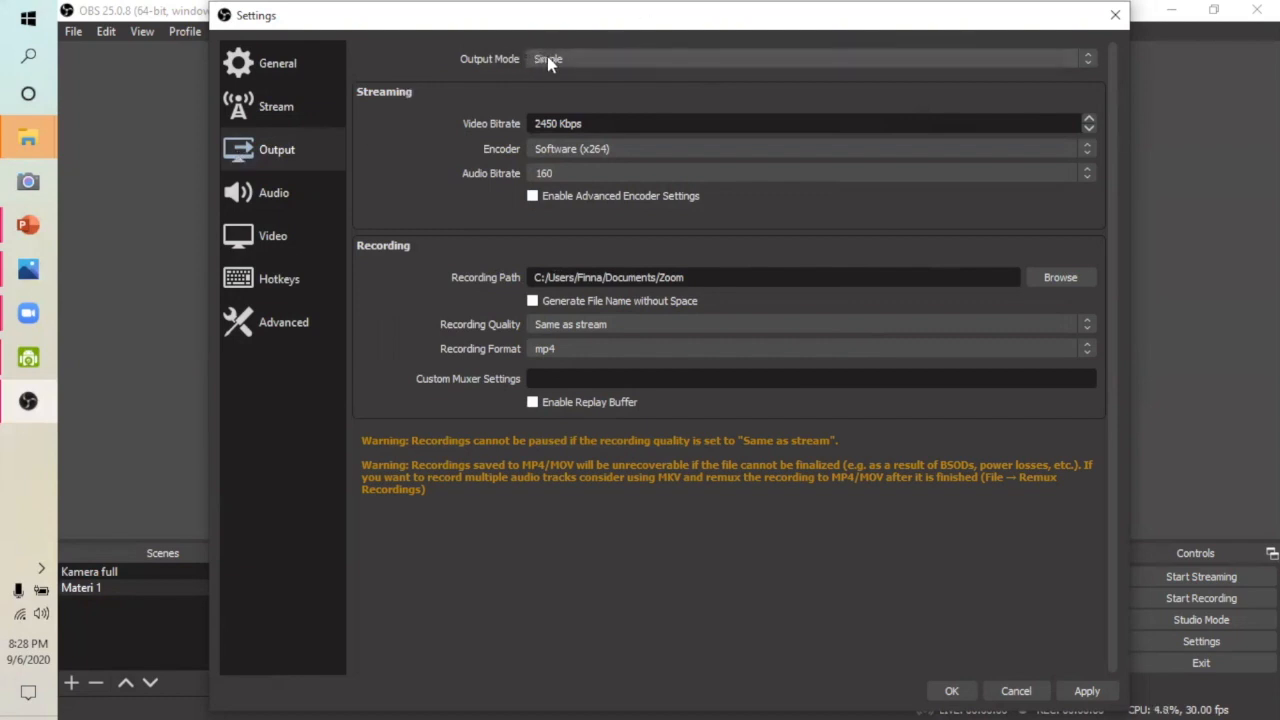
click(1089, 62)
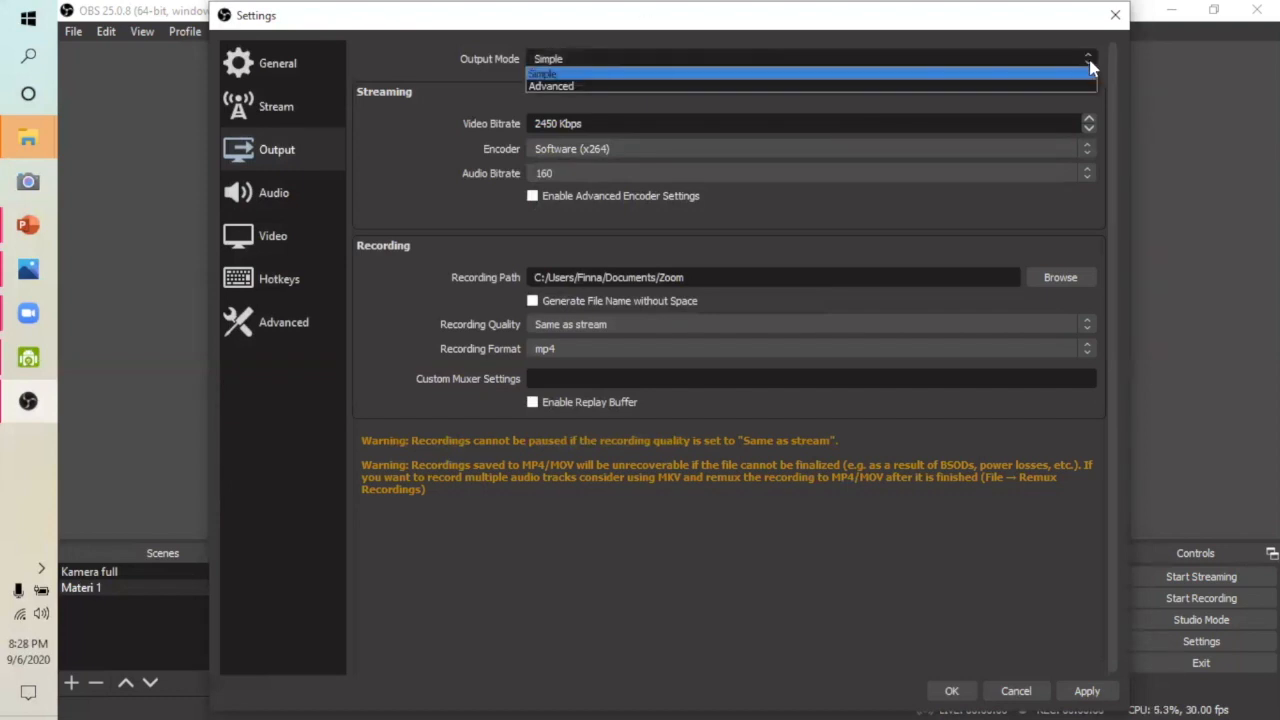
click(745, 74)
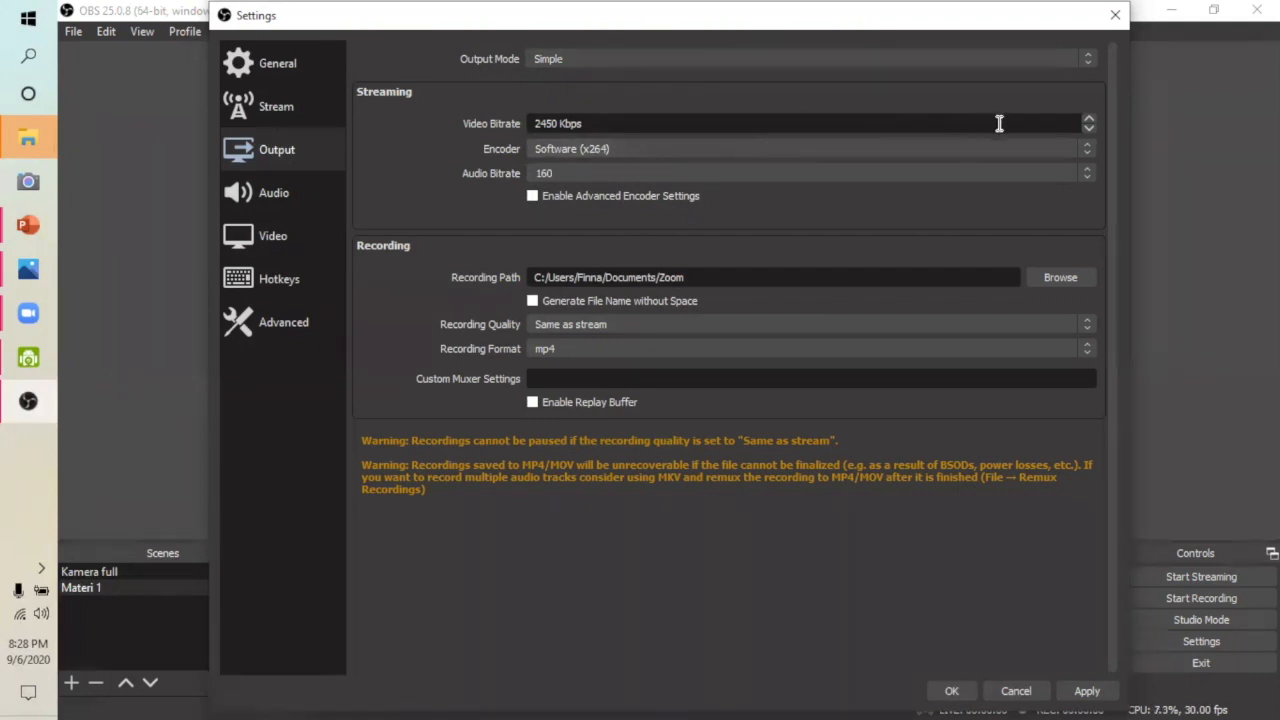
Set the video bitrate to 2400 Kbps, keep the audio bitrate at 160, and save the output settings.
click(1089, 128)
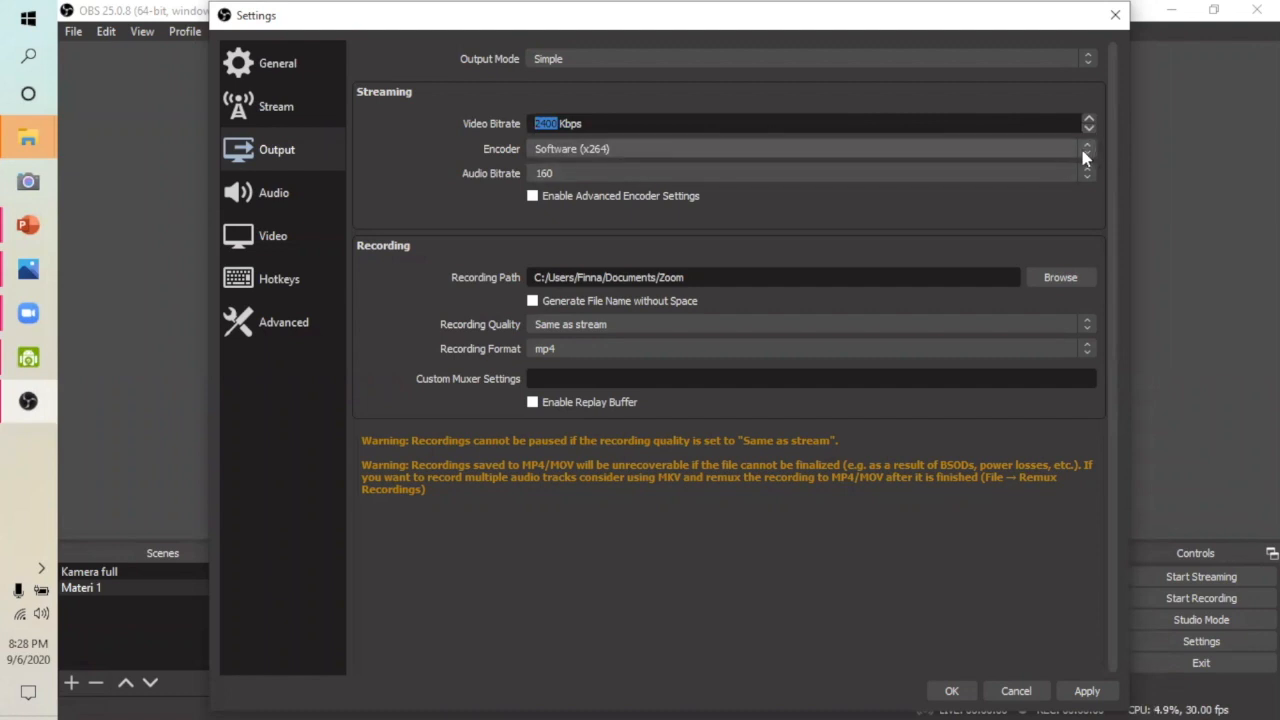
click(1088, 152)
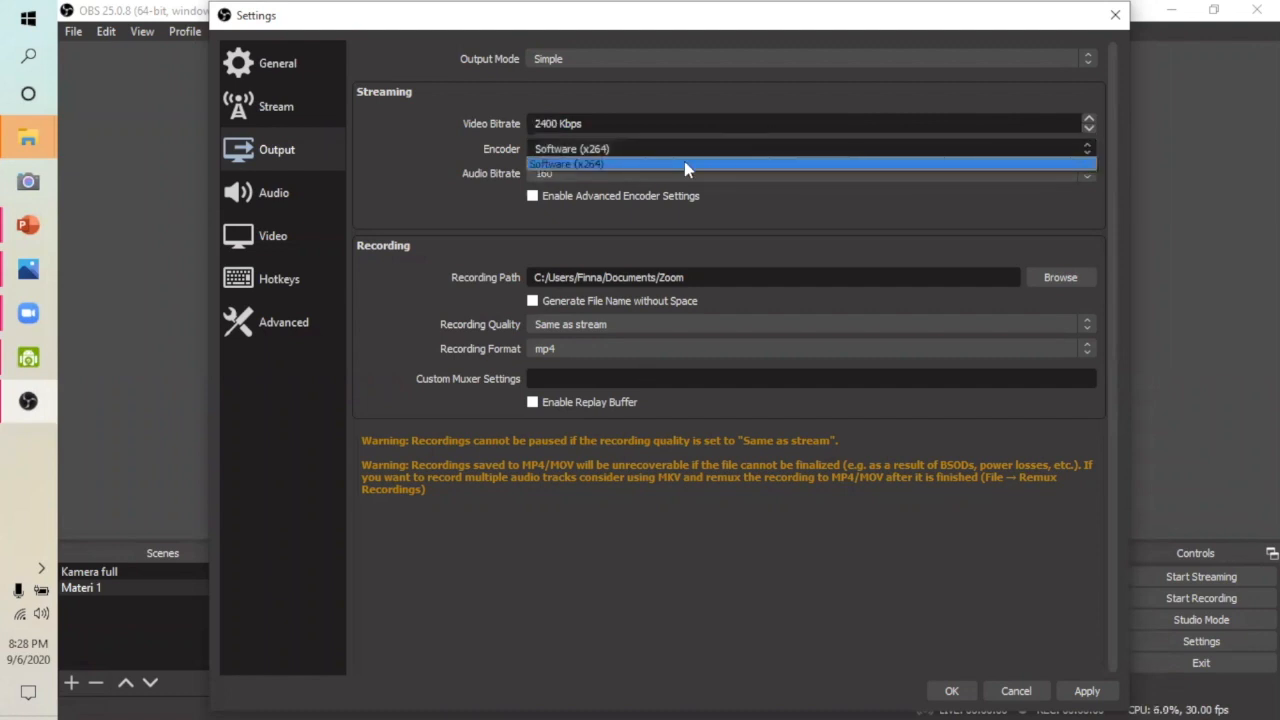
click(1086, 177)
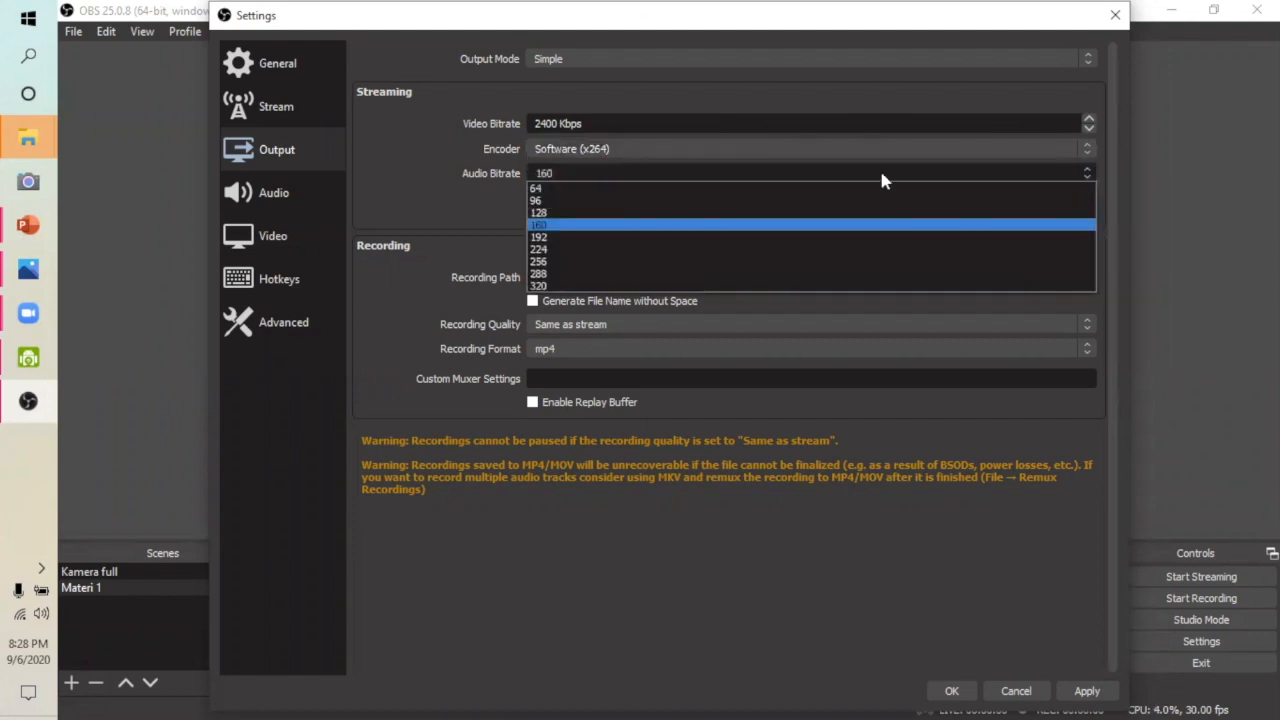
click(557, 228)
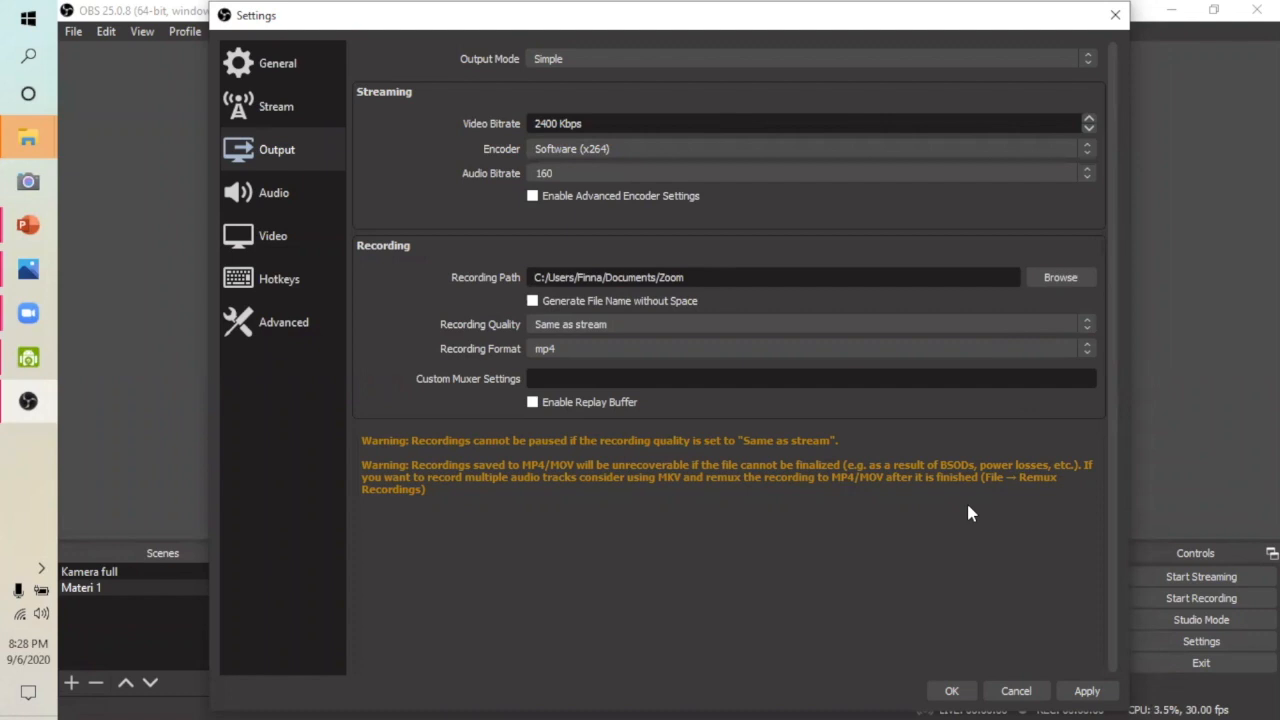
click(1083, 694)
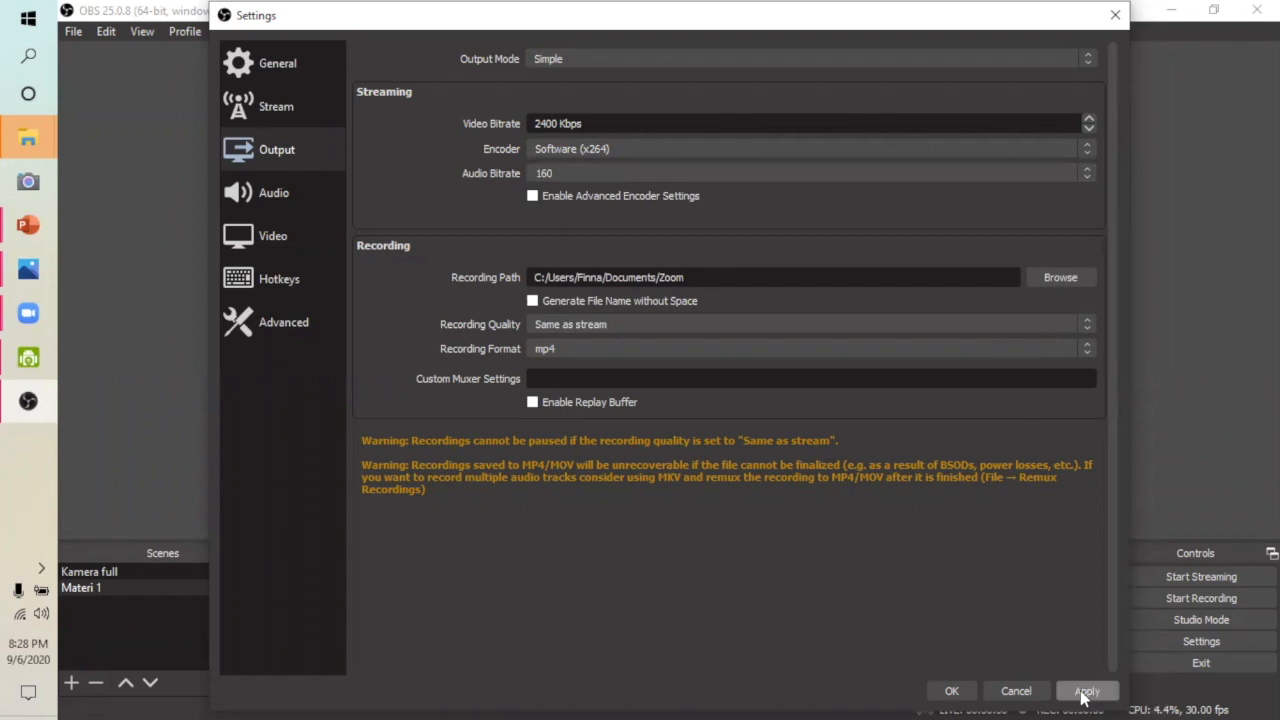
click(950, 691)
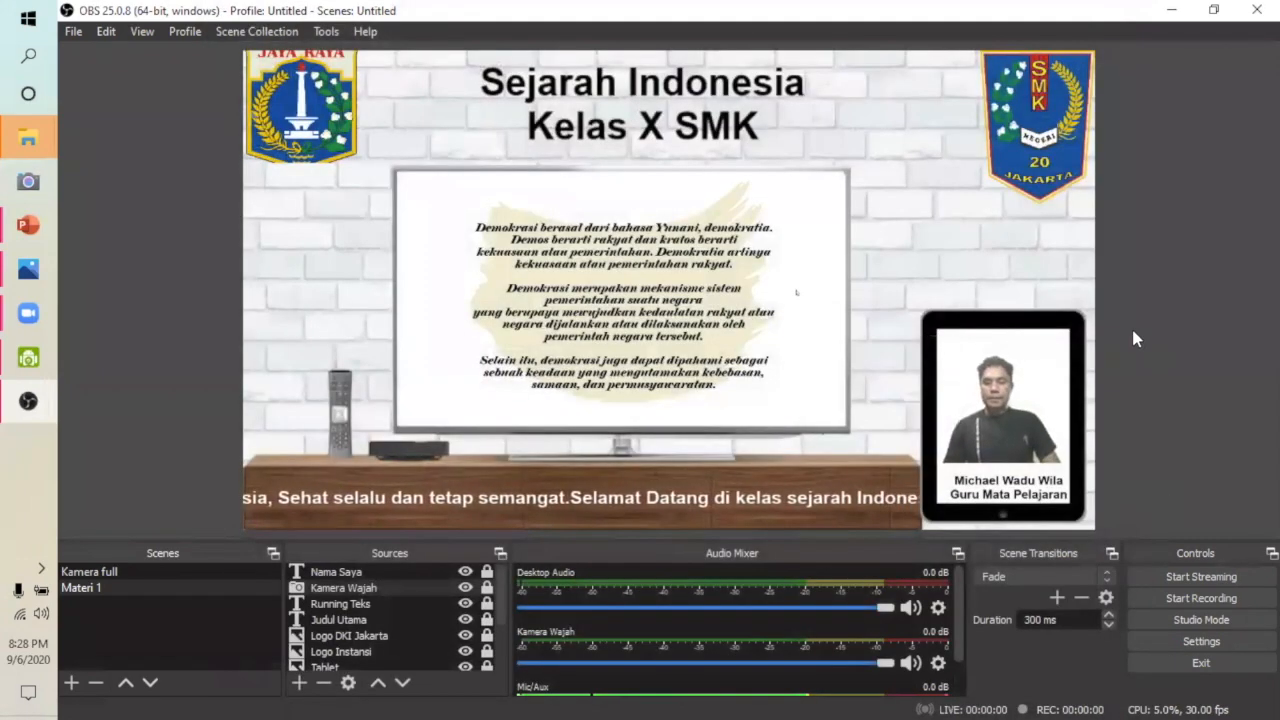